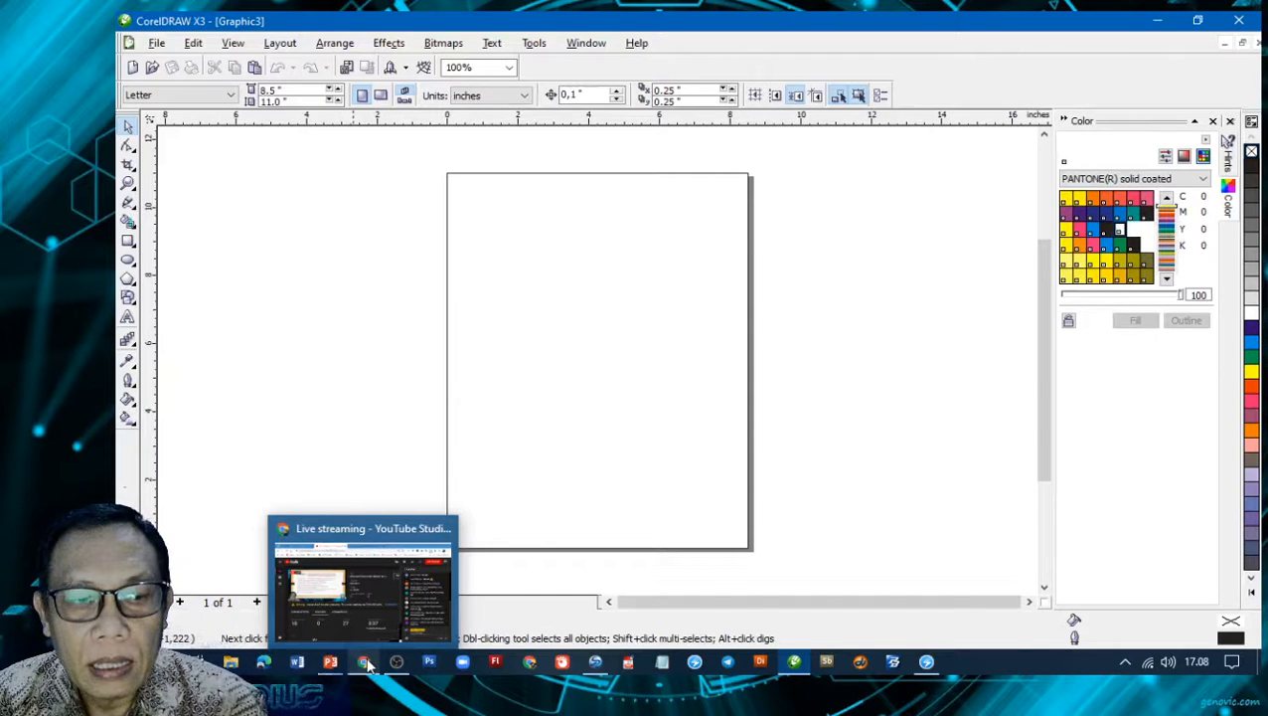
- Check the live stream's chat and analytics in YouTube Studio, and return to the blank drawing in CorelDRAW
click(367, 663)
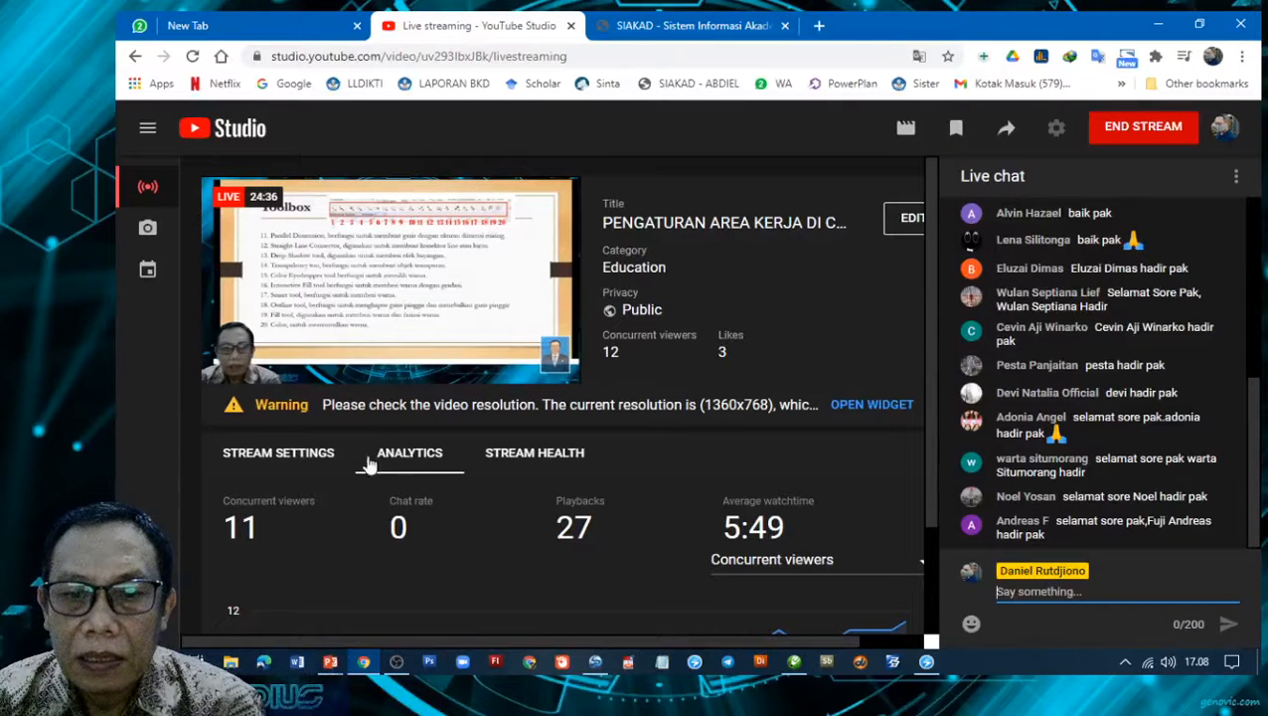
mouse_move(796, 664)
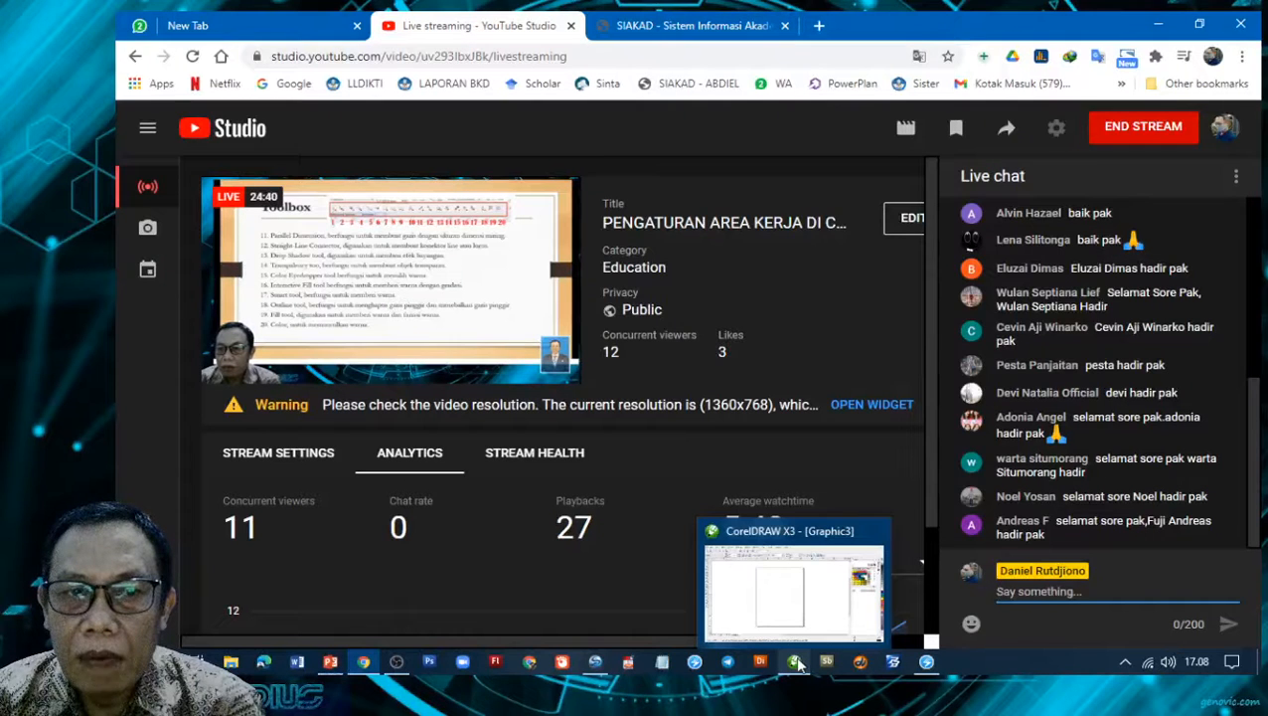
click(796, 664)
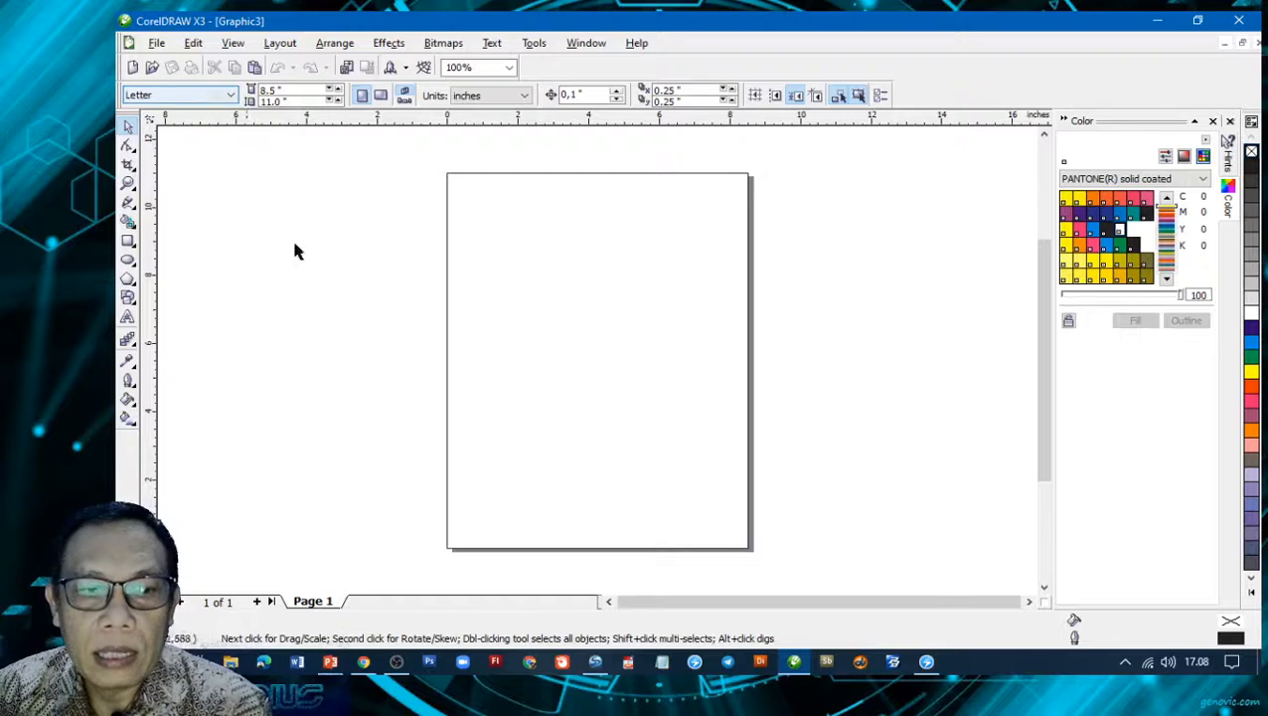
mouse_move(361, 660)
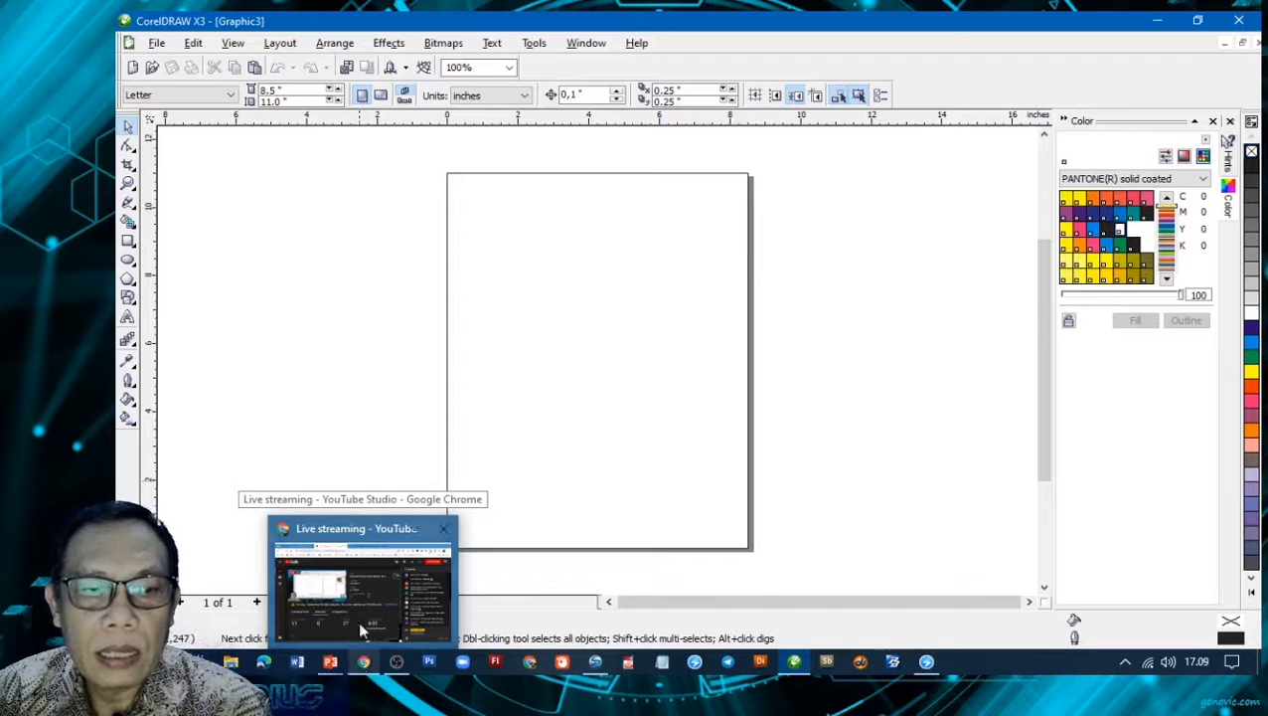
- Keep the Letter paper size and set the drawing units to centimeters
click(230, 100)
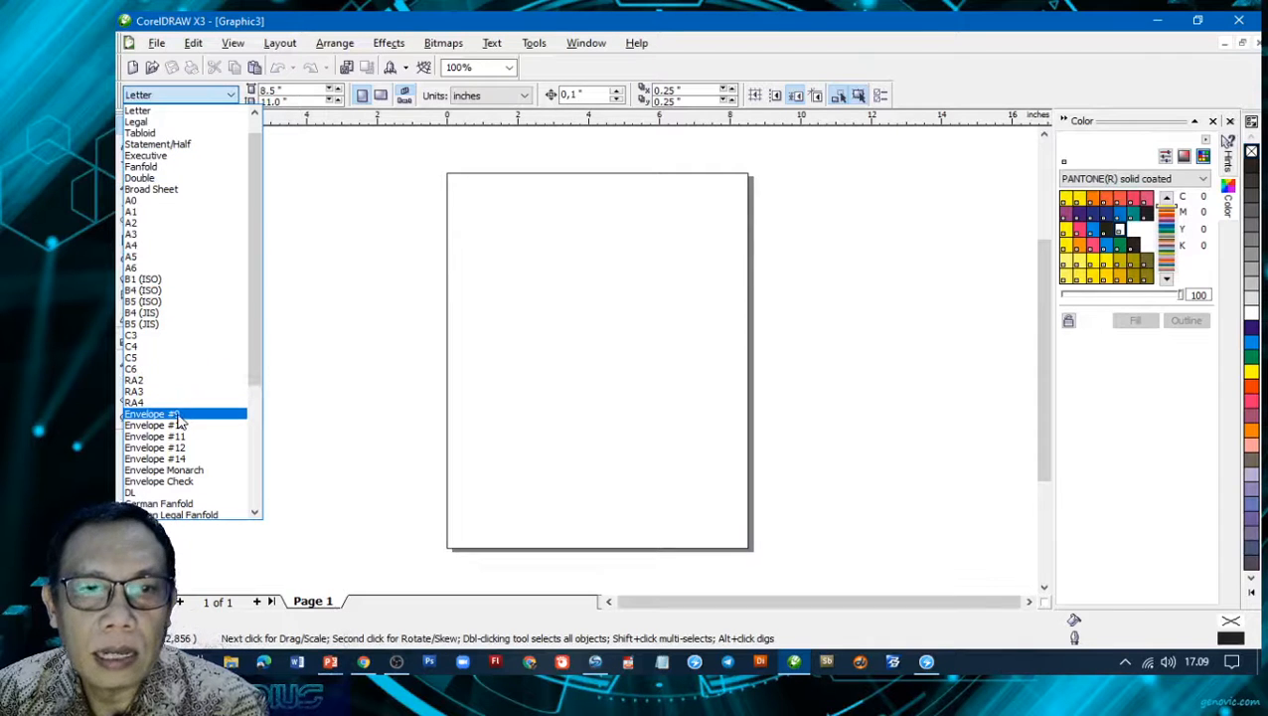
click(173, 108)
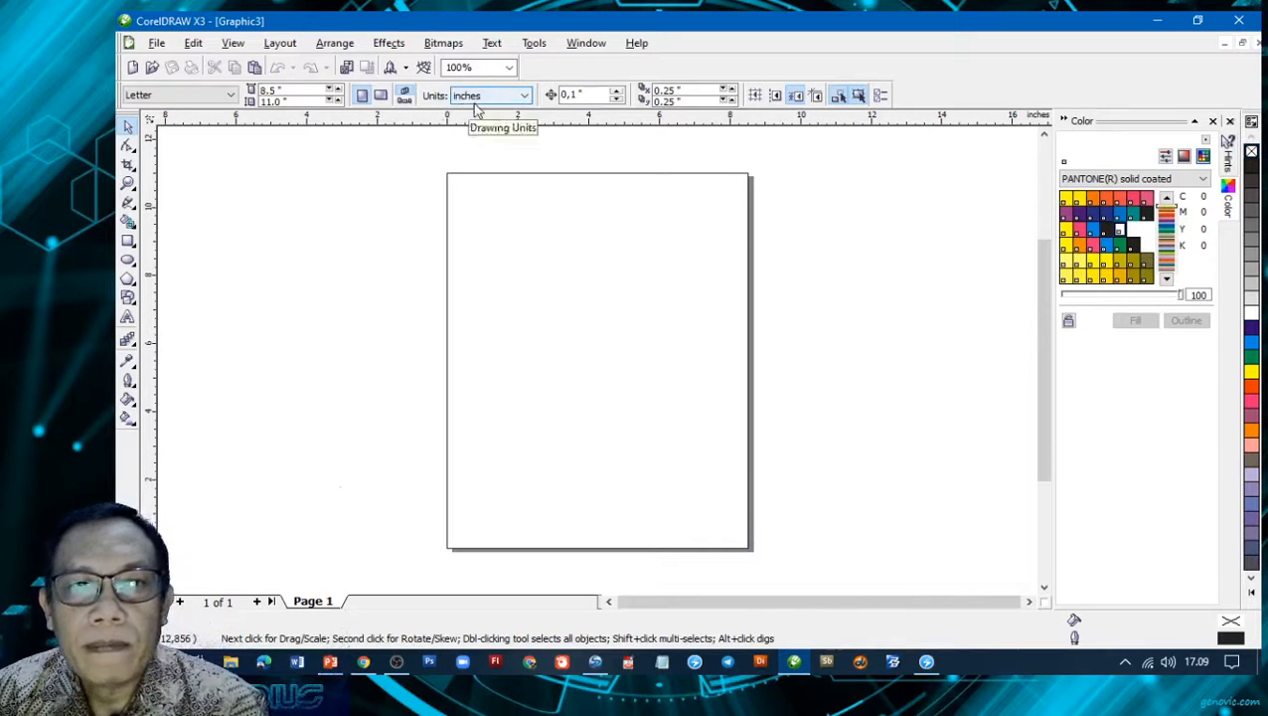
click(524, 97)
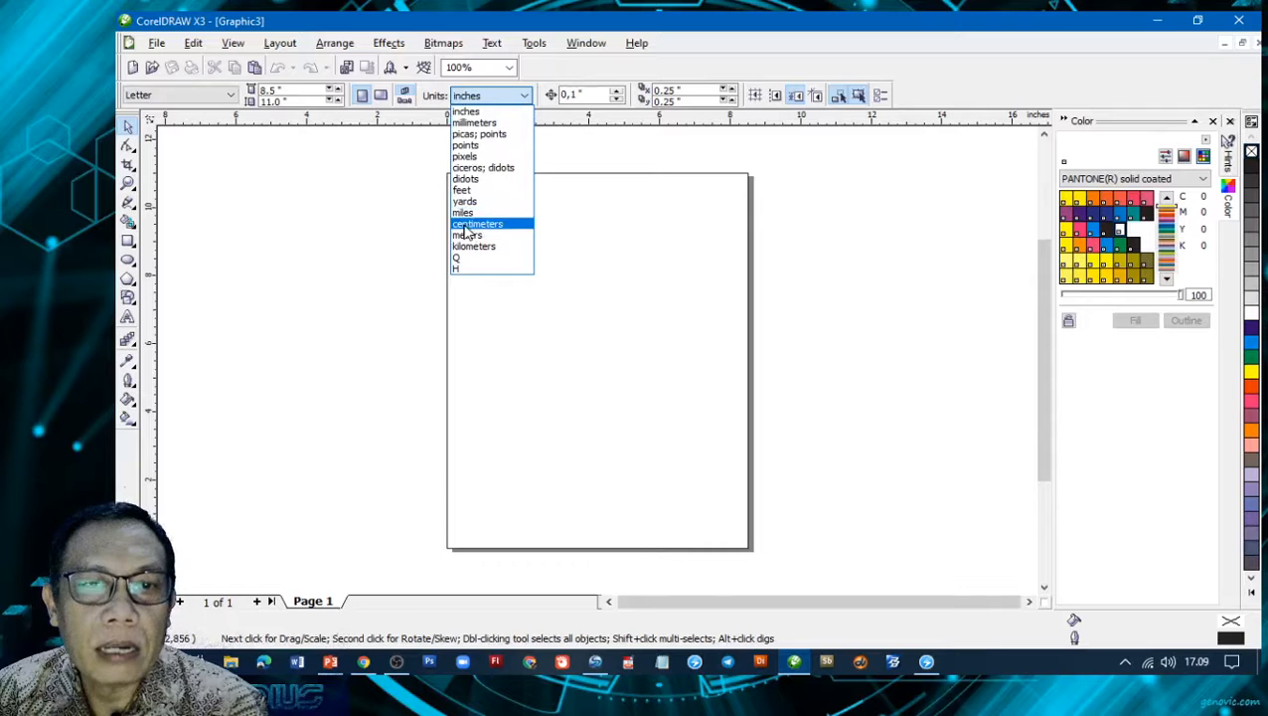
click(507, 224)
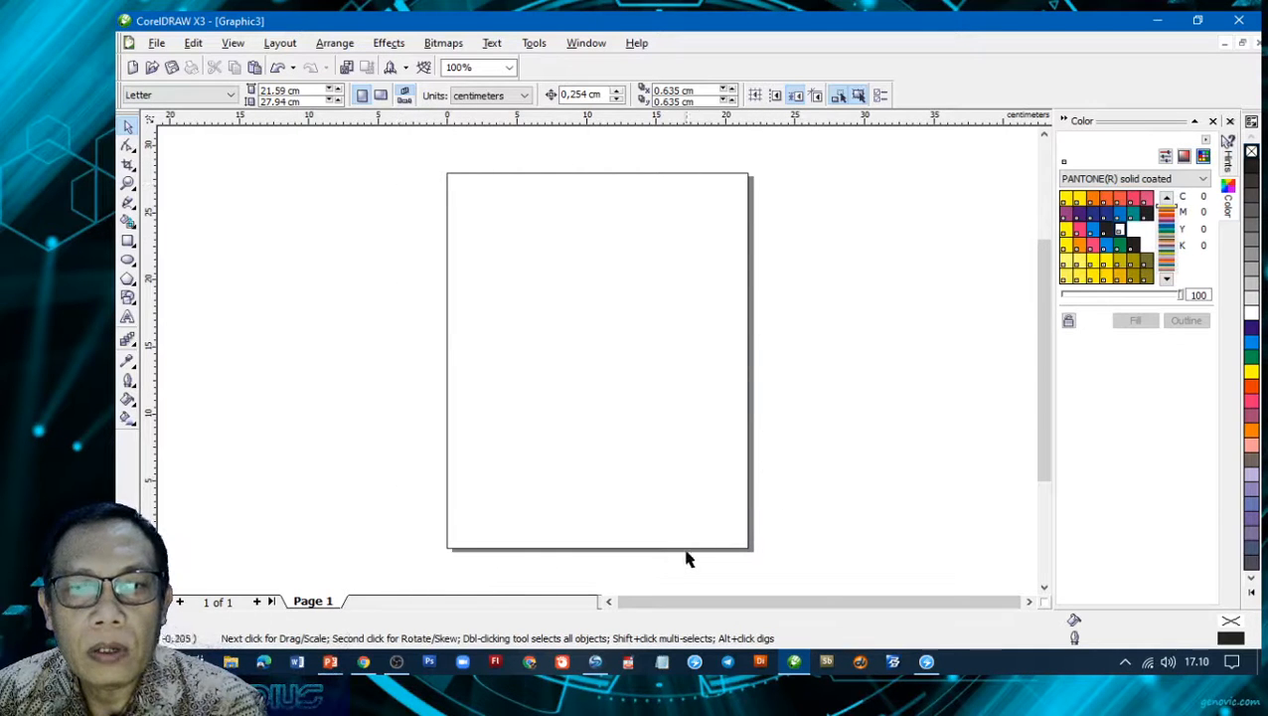
- Switch the Letter page to landscape, back to portrait, and to landscape again
click(381, 96)
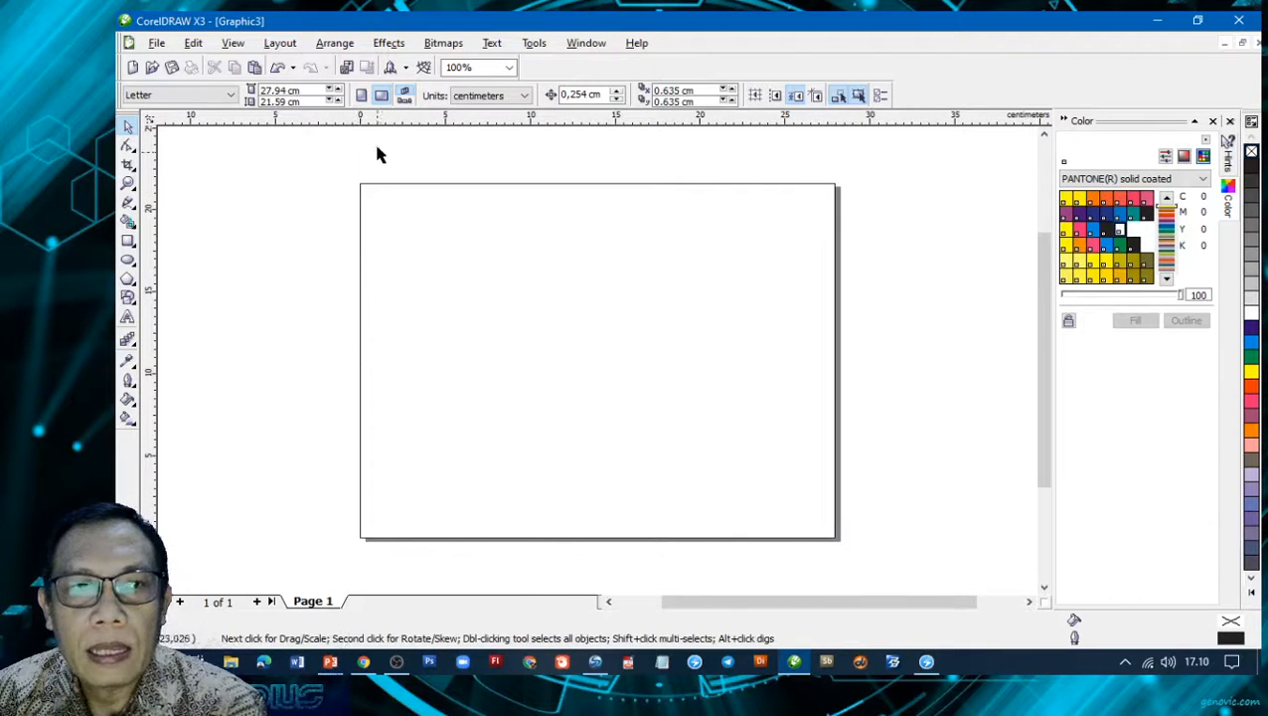
click(362, 96)
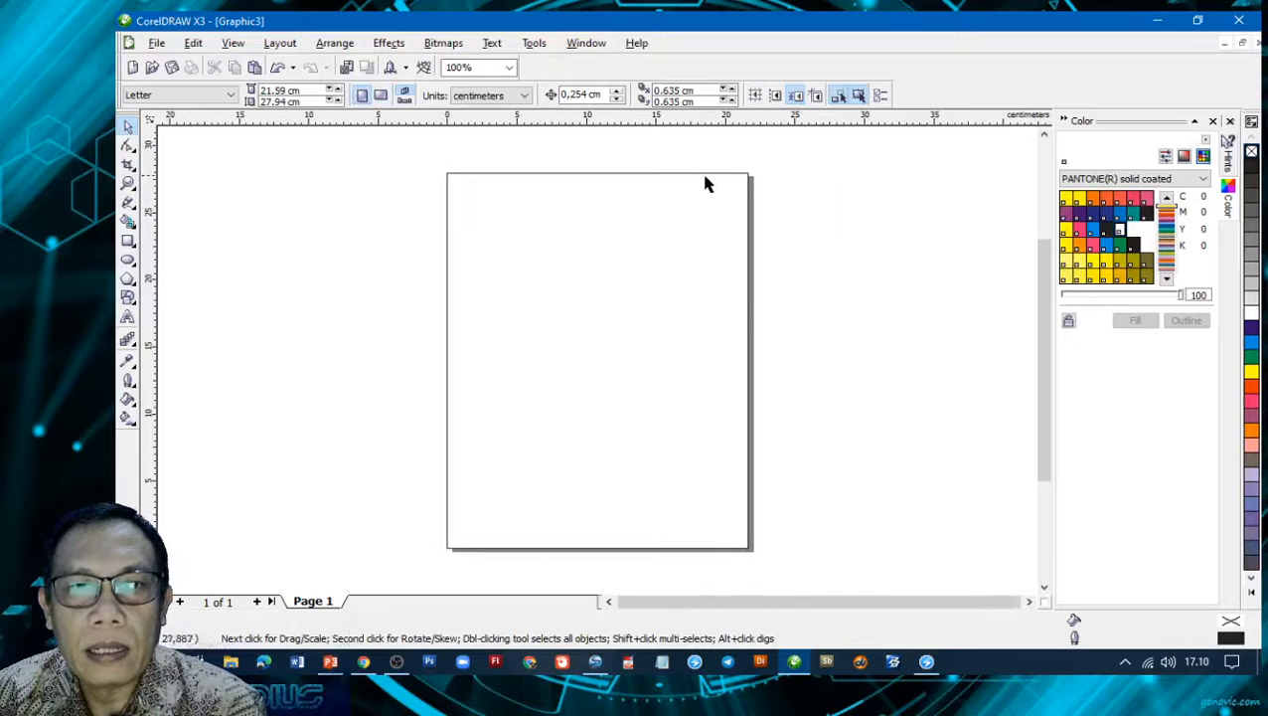
click(381, 96)
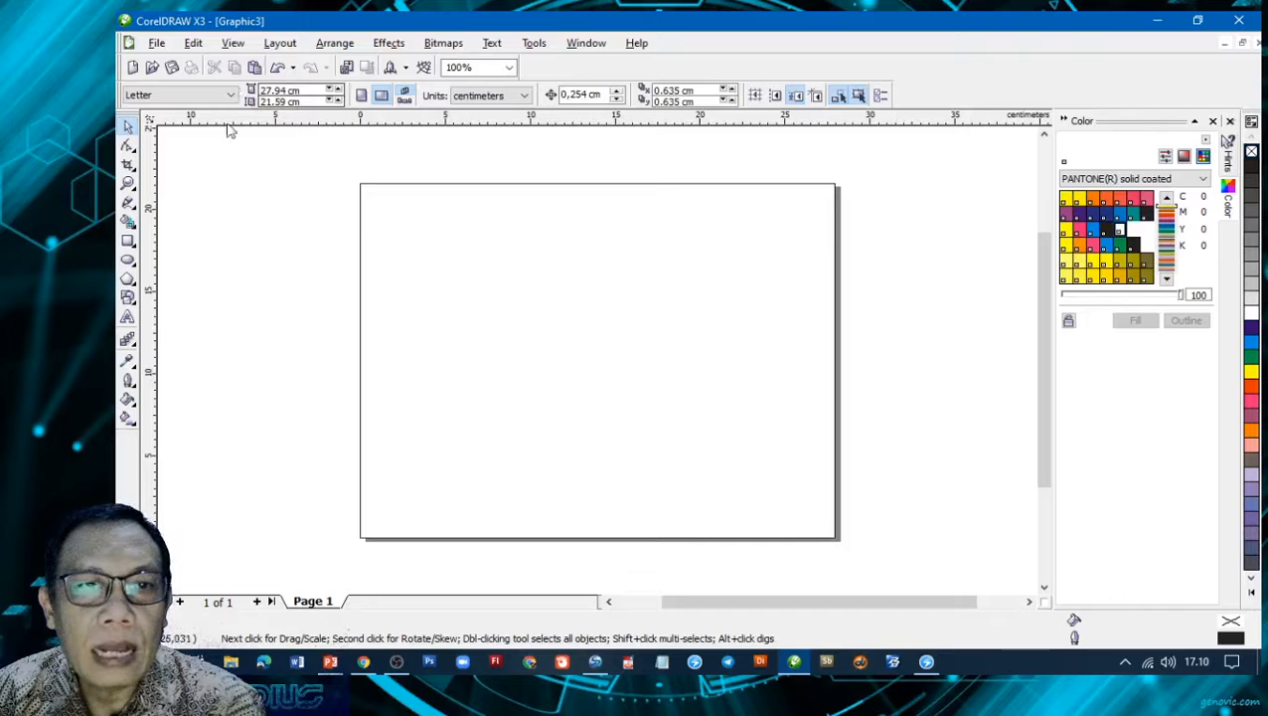
- Set a custom page size 60 cm wide and 120 cm high
drag(301, 90, 228, 95)
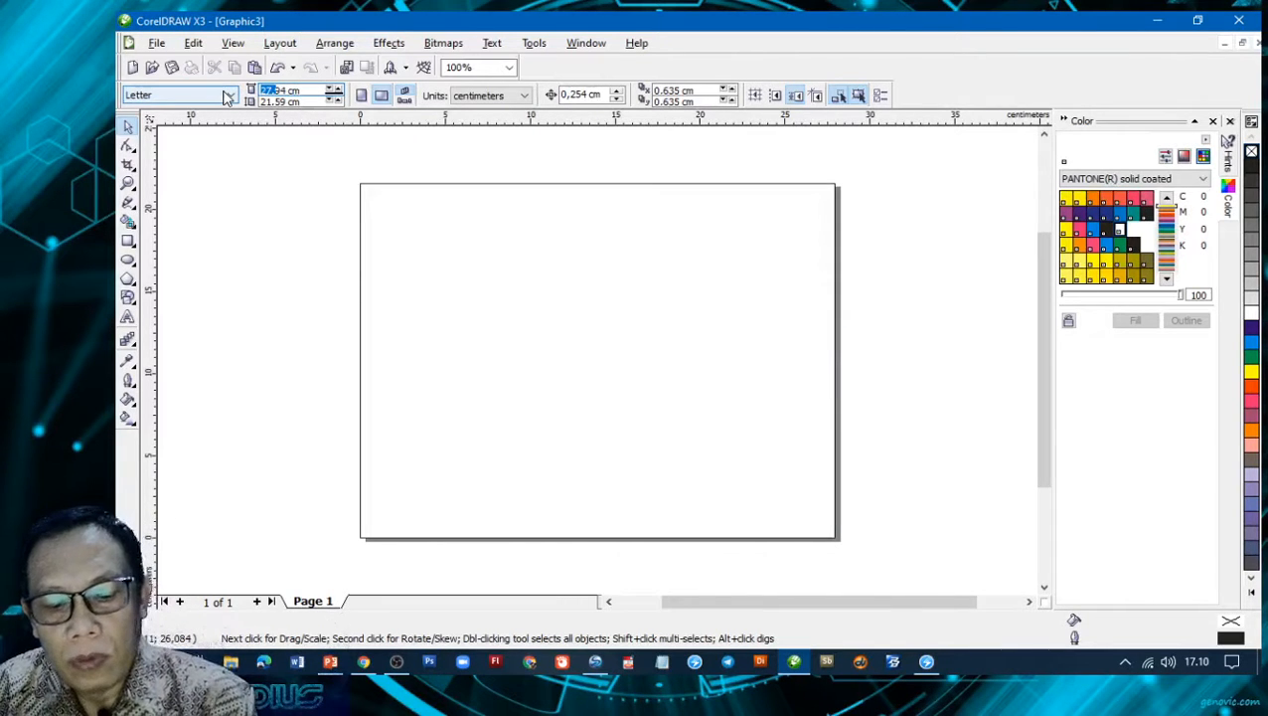
text(6)
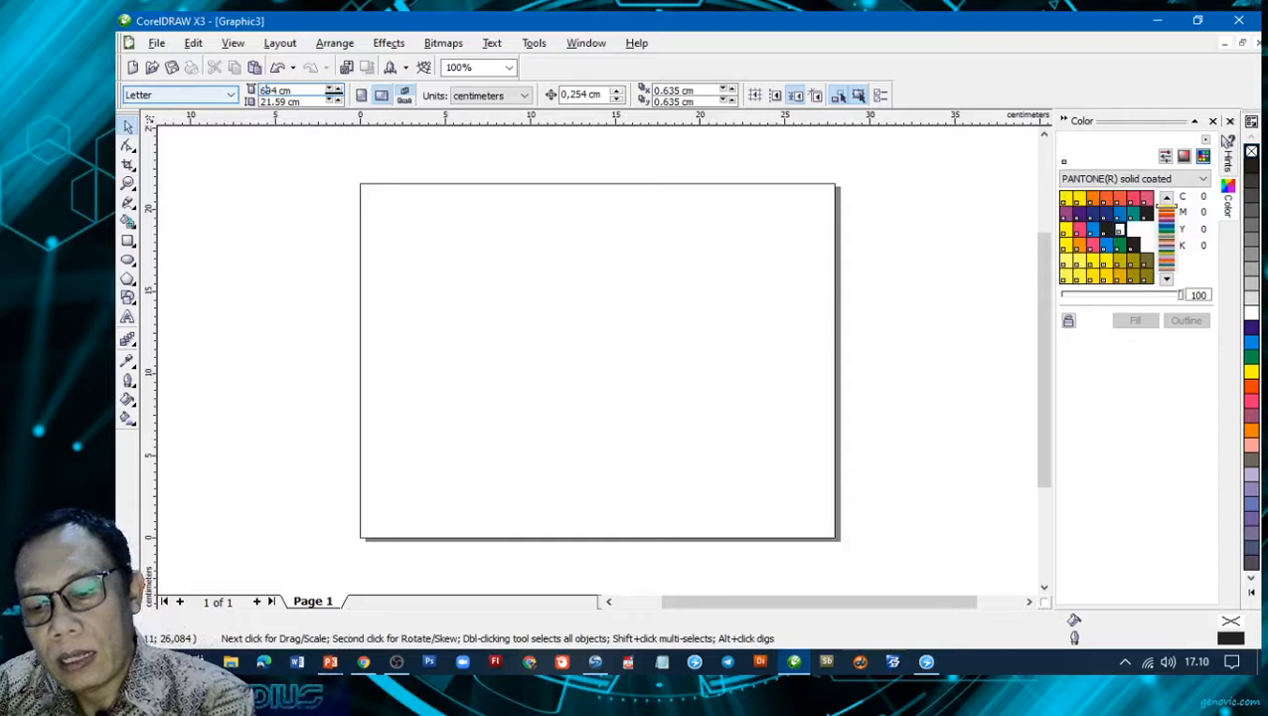
text(0)
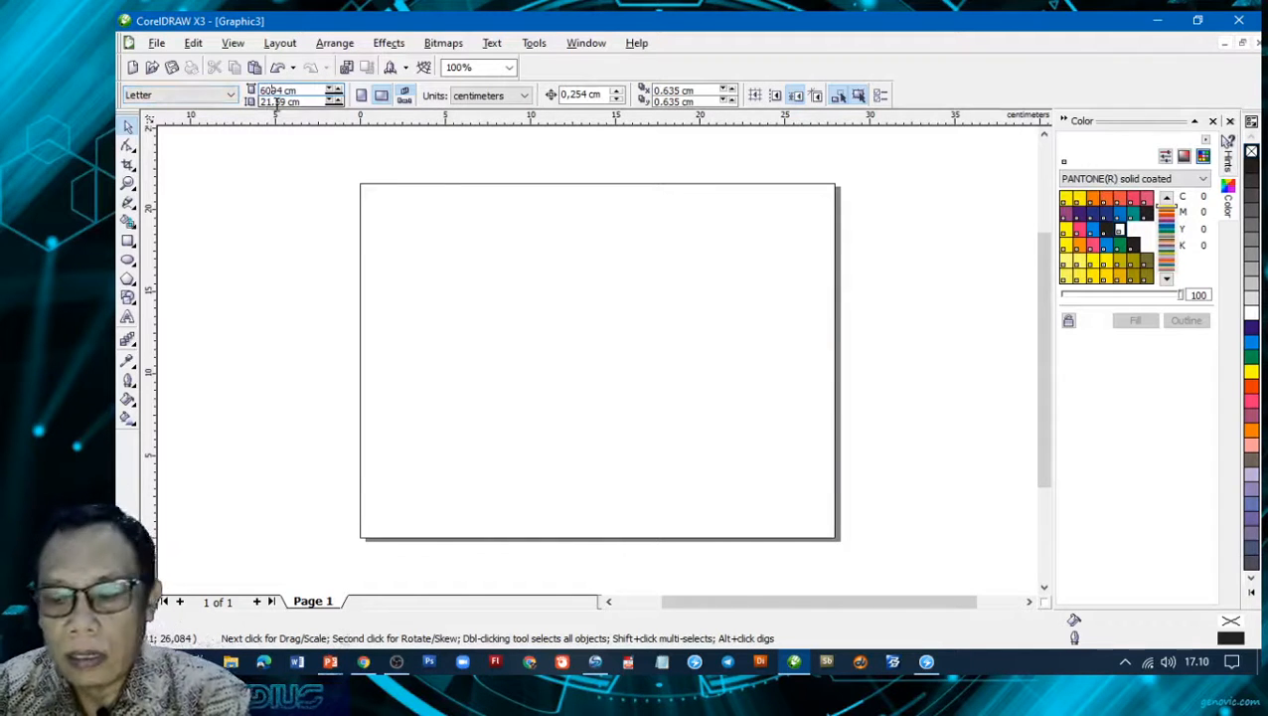
key(Delete)
key(Delete)
key(Delete)
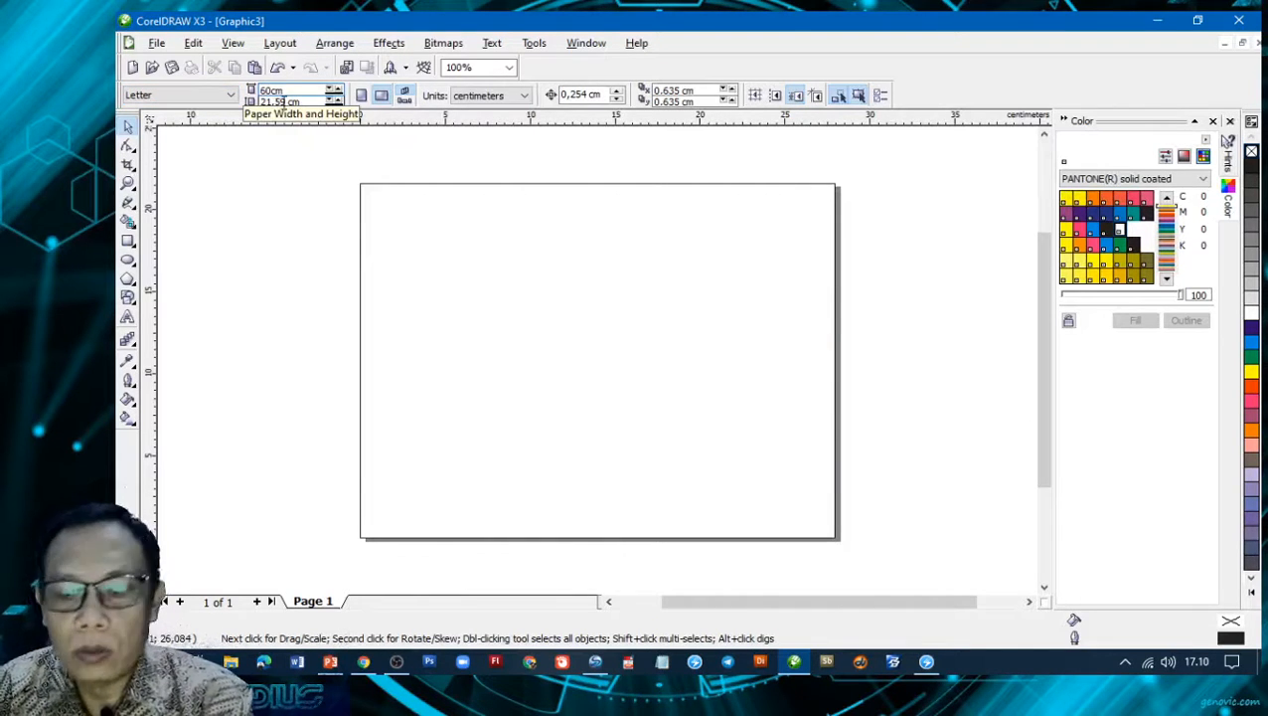
key(Tab)
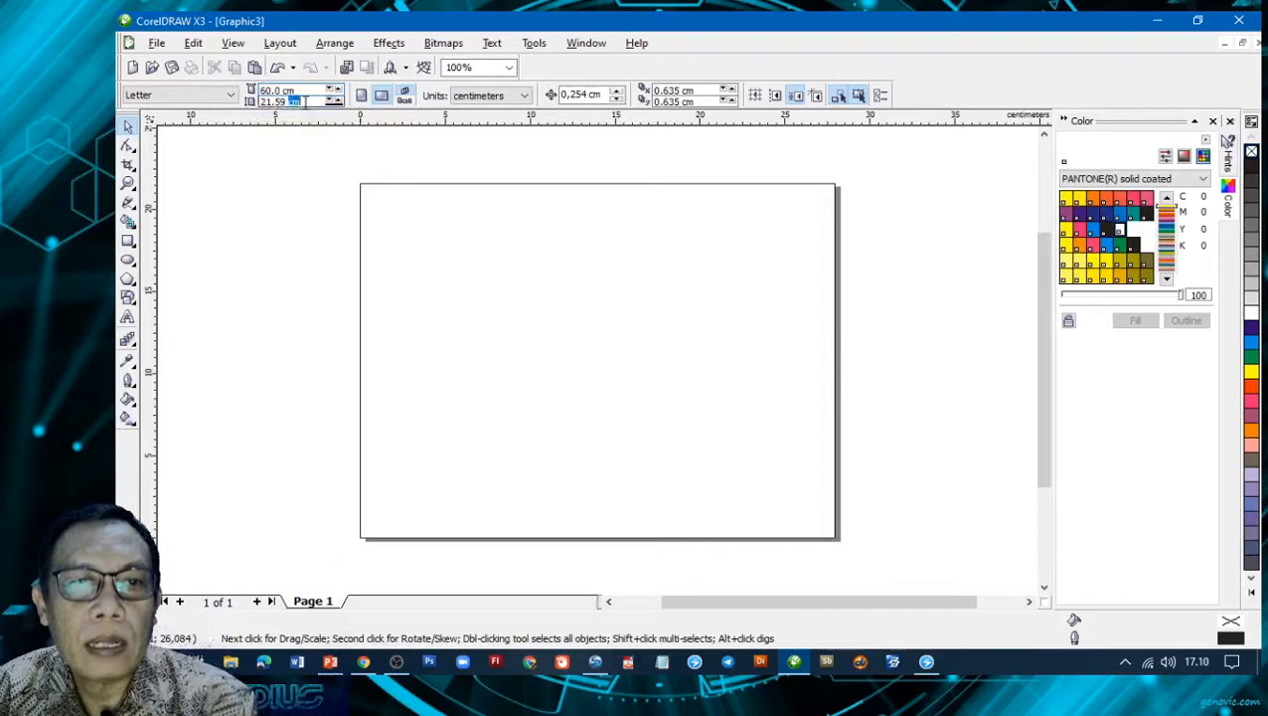
text(12)
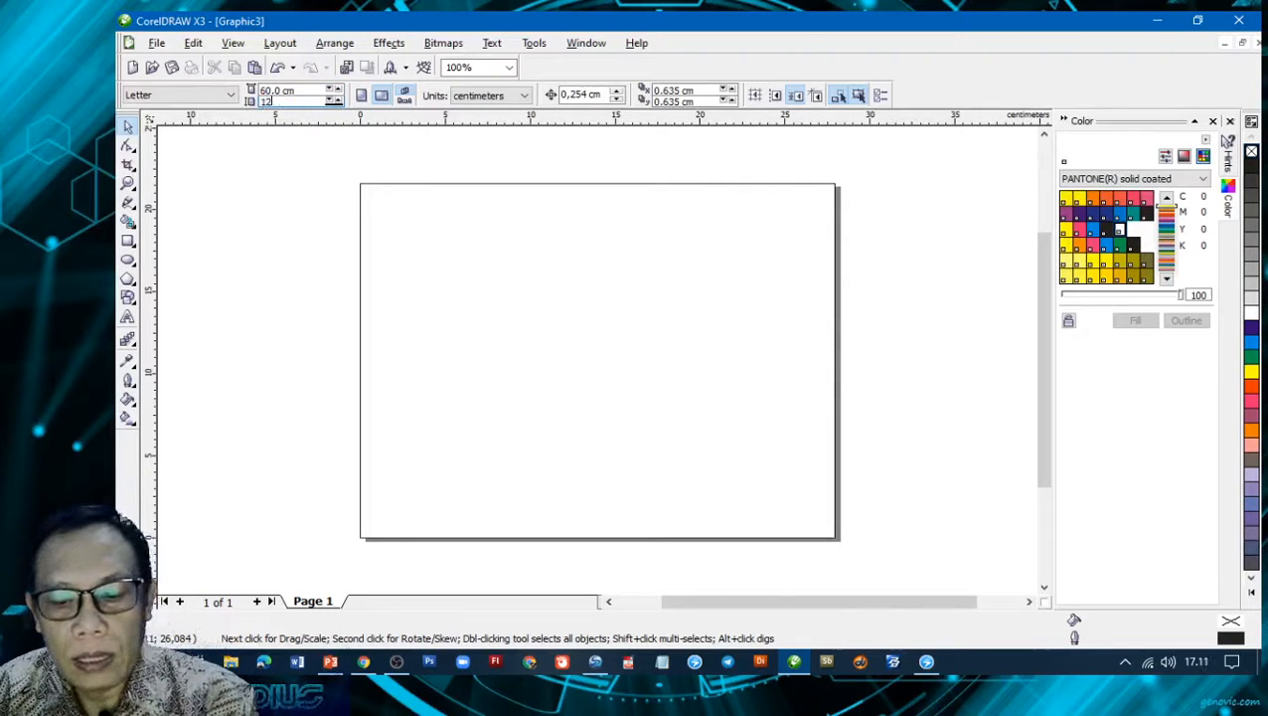
text(0)
key(Return)
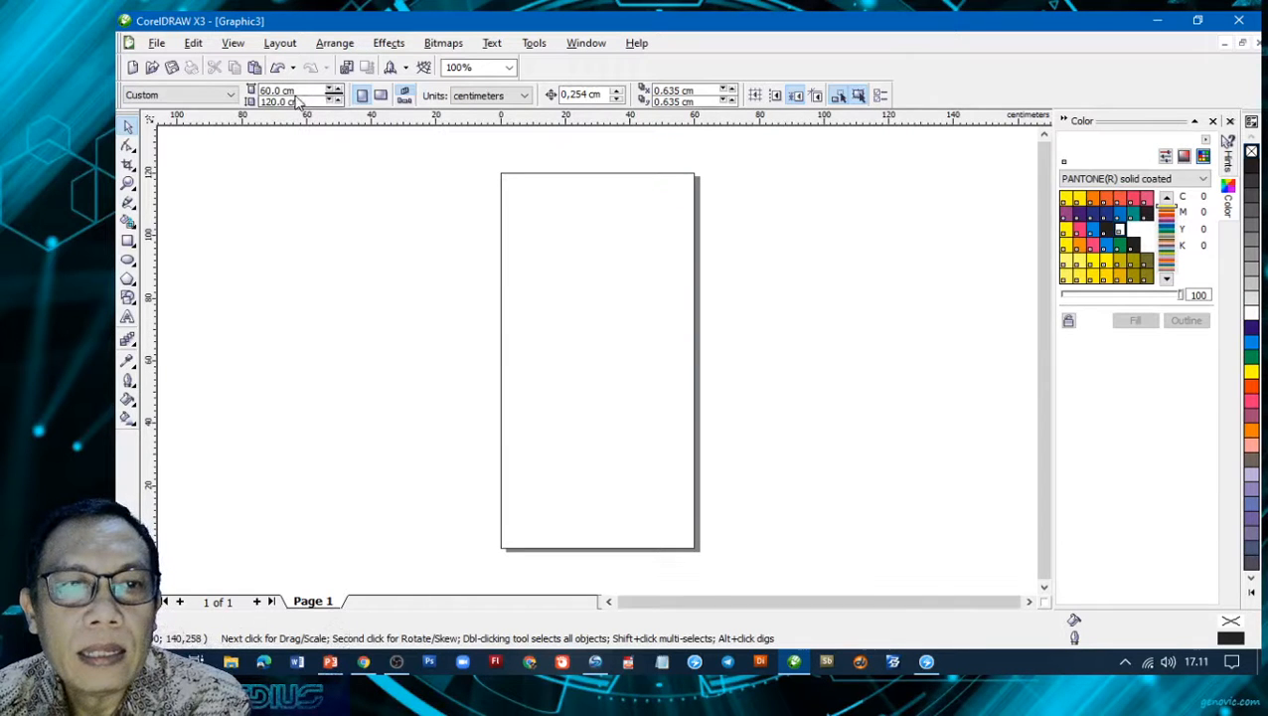
- Alternate the custom 60 by 120 cm page between landscape and portrait twice, finishing in portrait
click(381, 95)
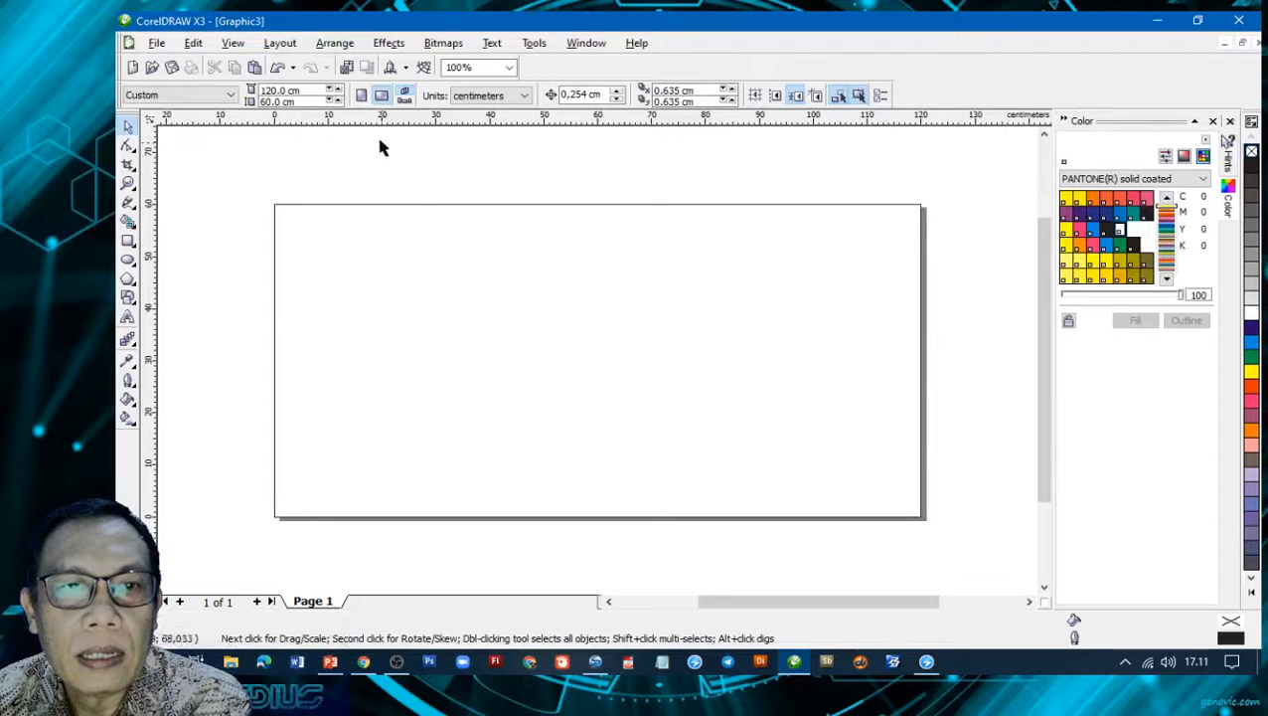
click(363, 96)
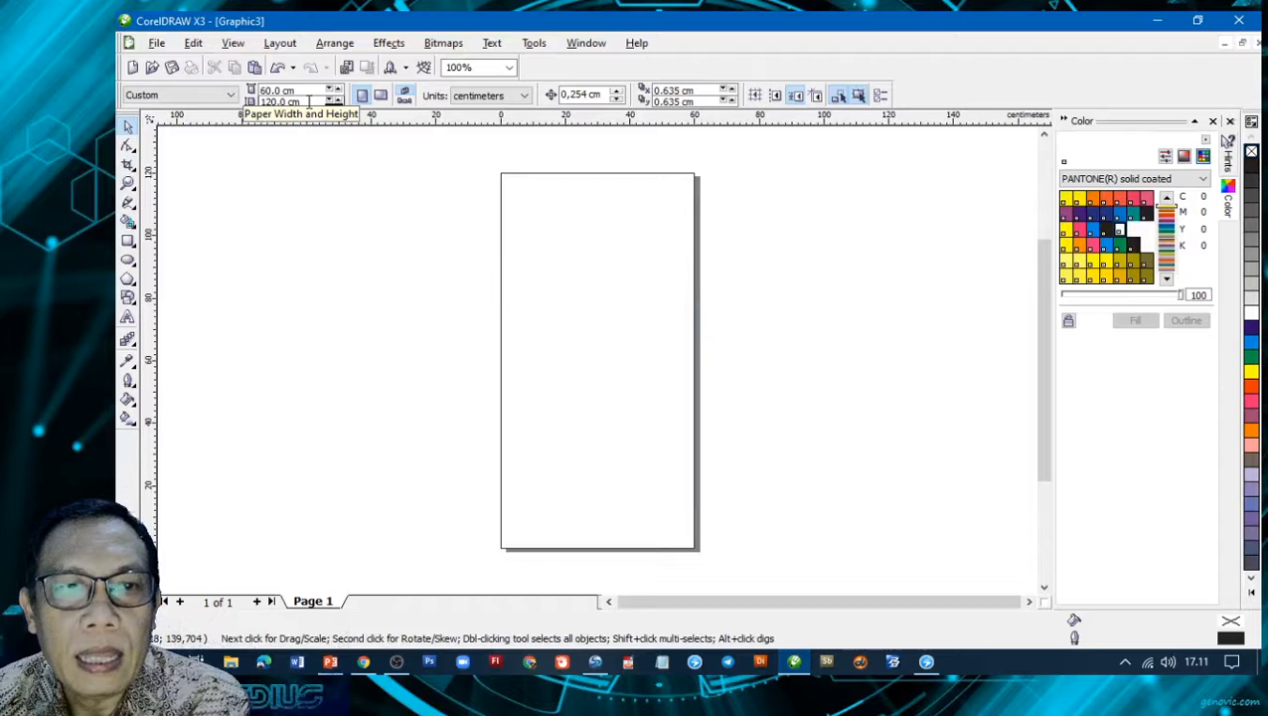
click(380, 94)
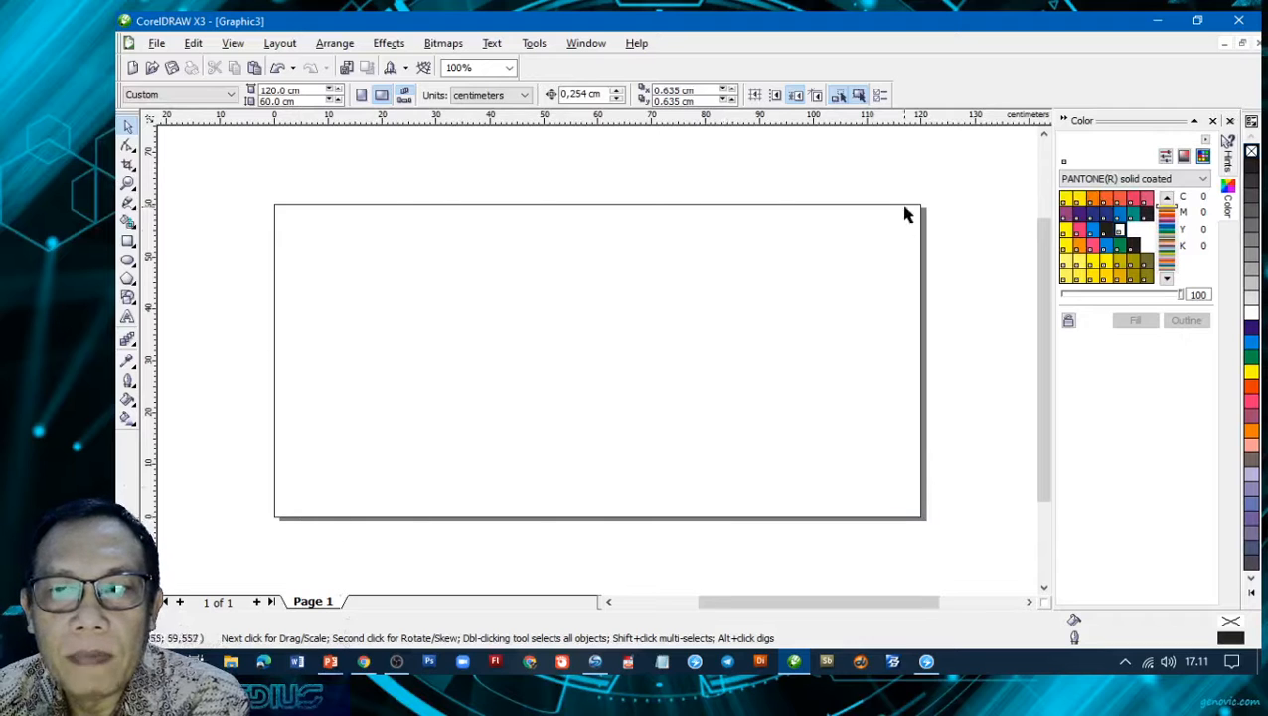
click(361, 95)
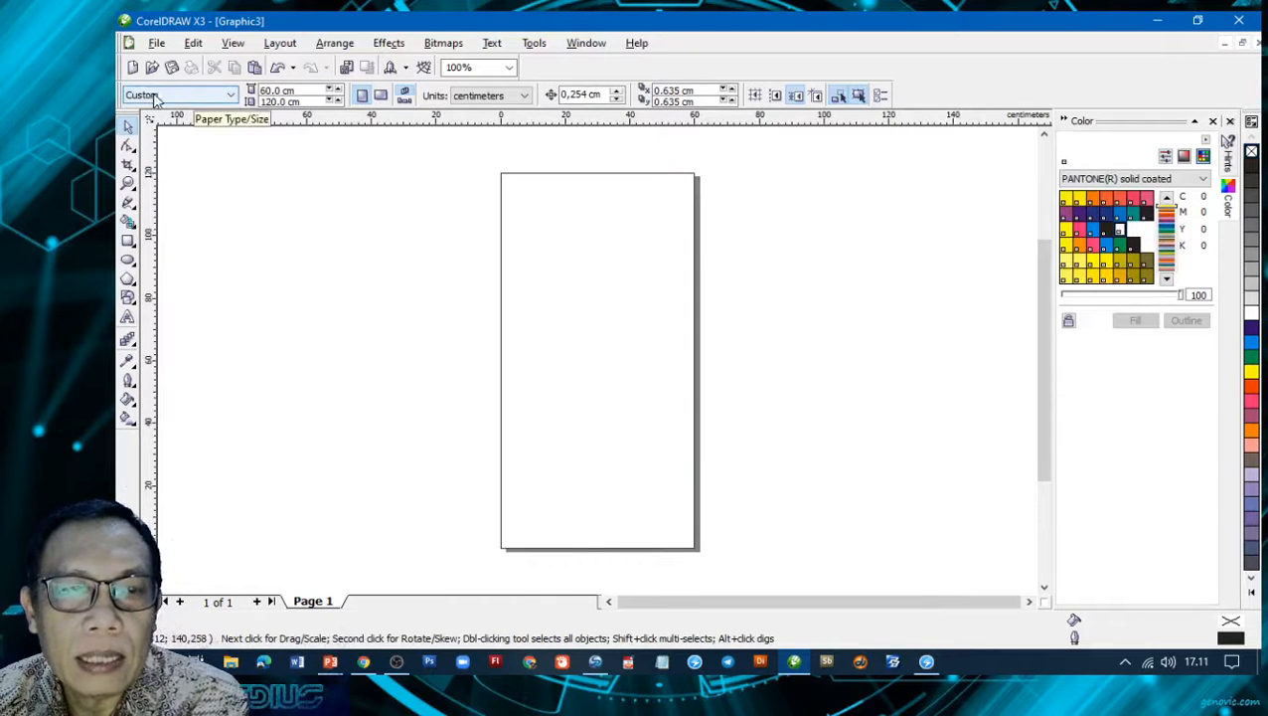
- Set the paper size to A4 and turn the page to landscape
click(227, 98)
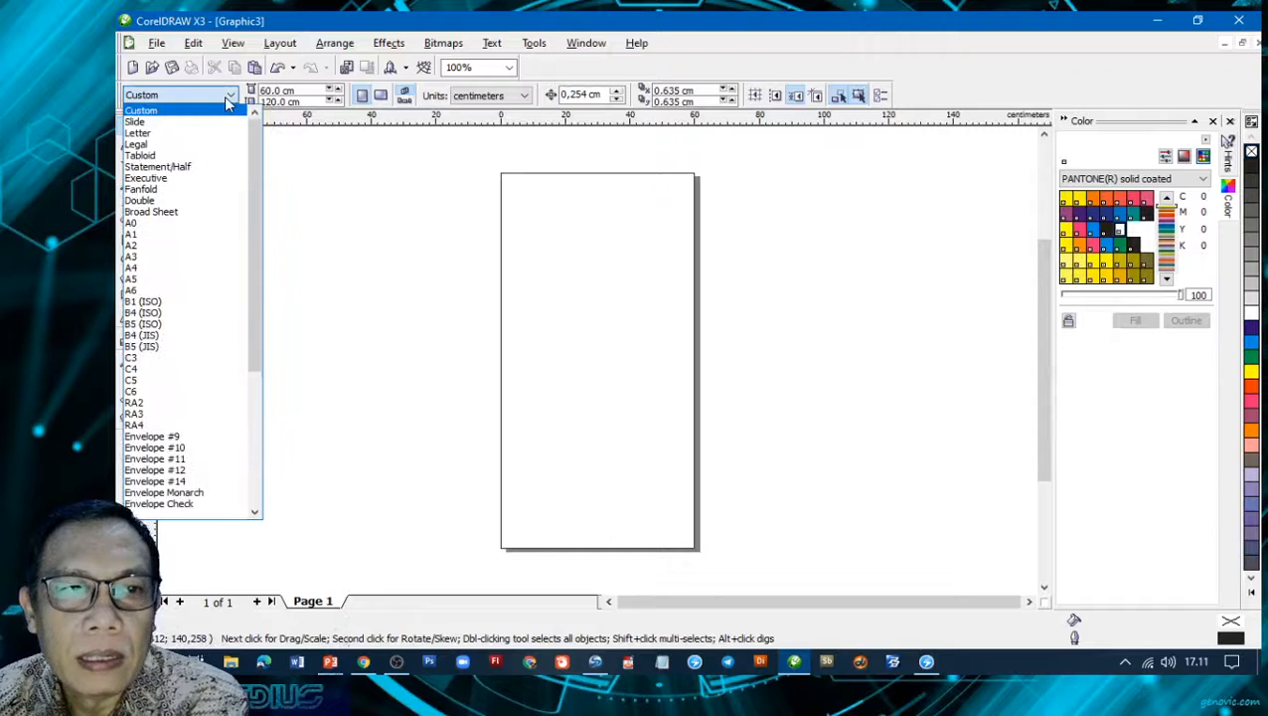
click(152, 268)
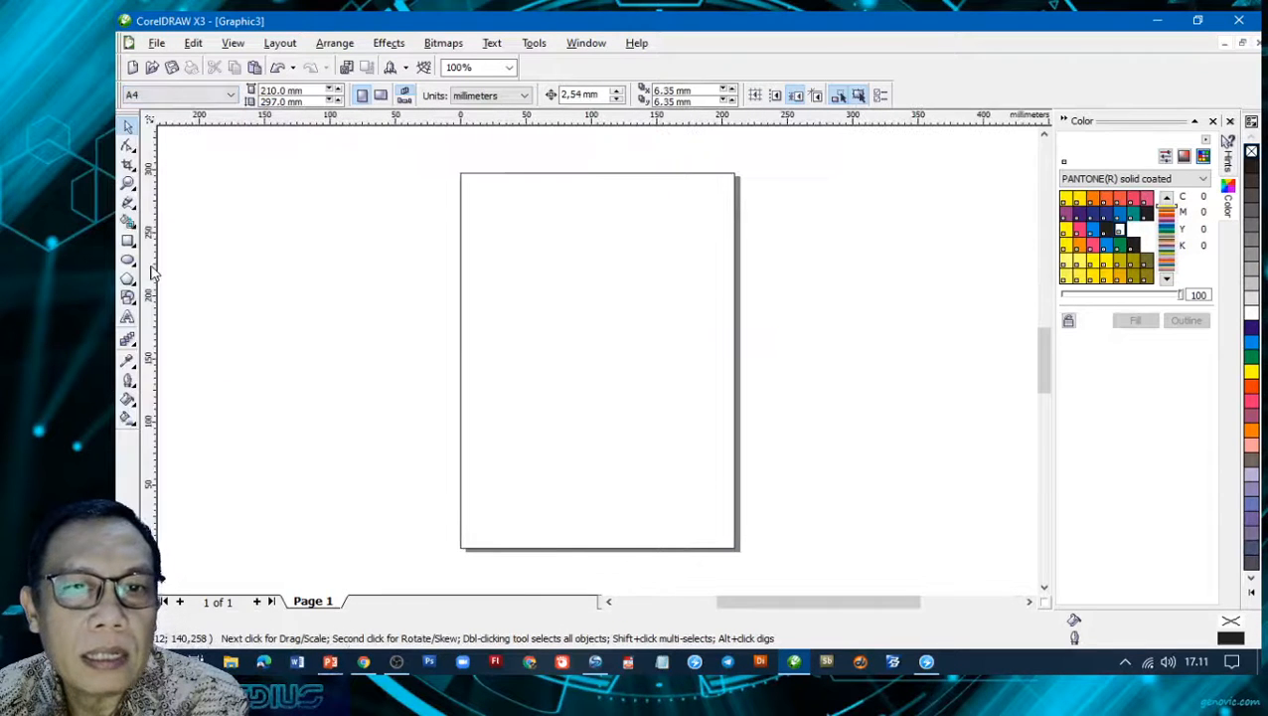
click(379, 96)
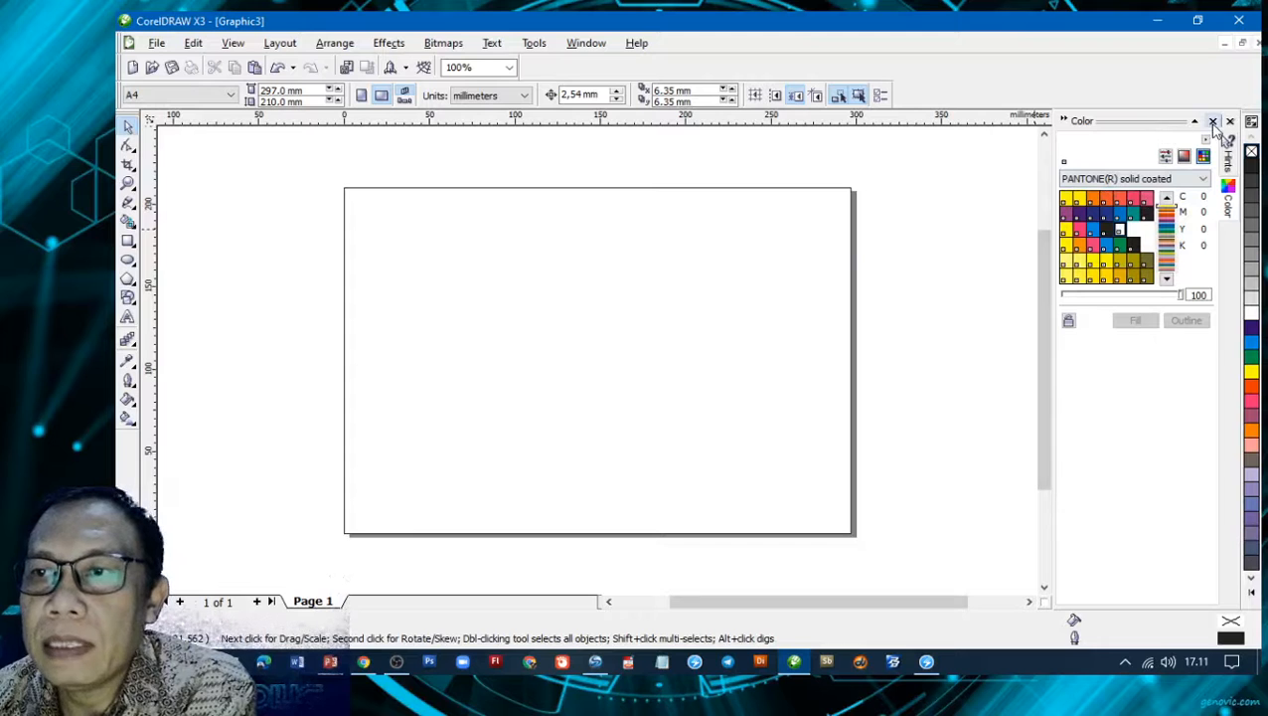
- Close the Color and Hints dockers to widen the drawing area
click(1213, 121)
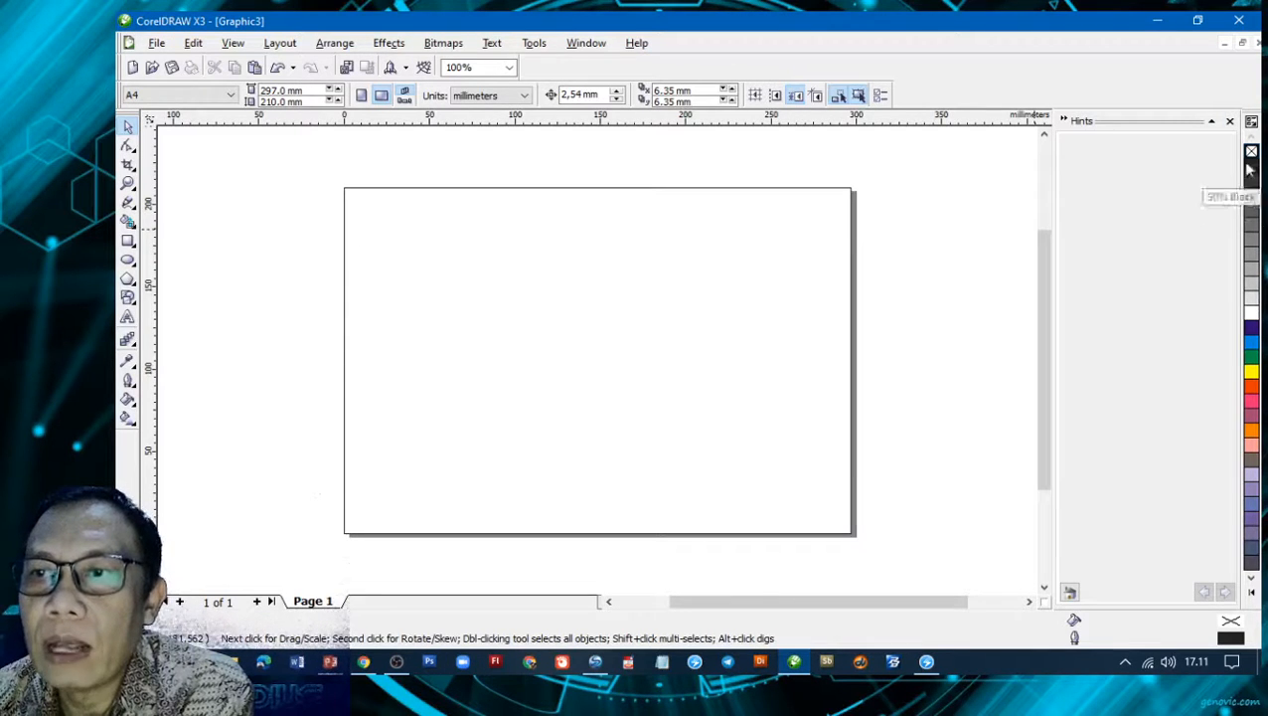
click(1230, 122)
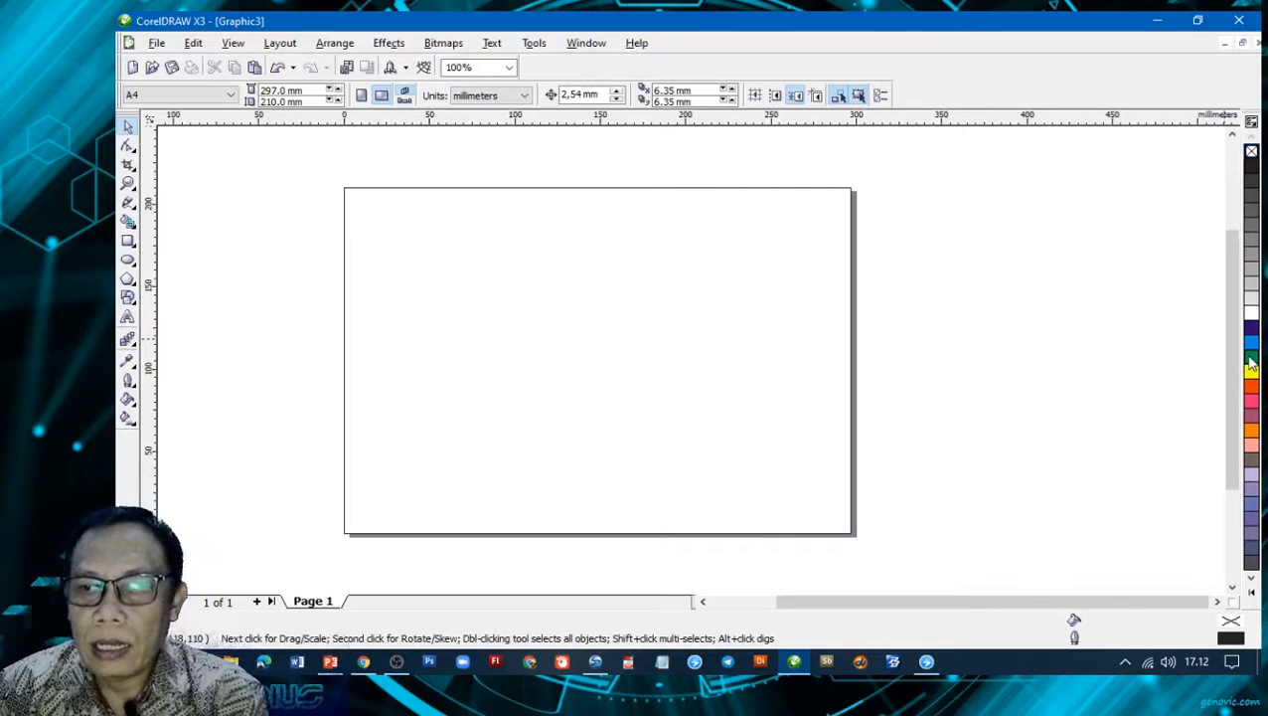
drag(1251, 363, 1093, 386)
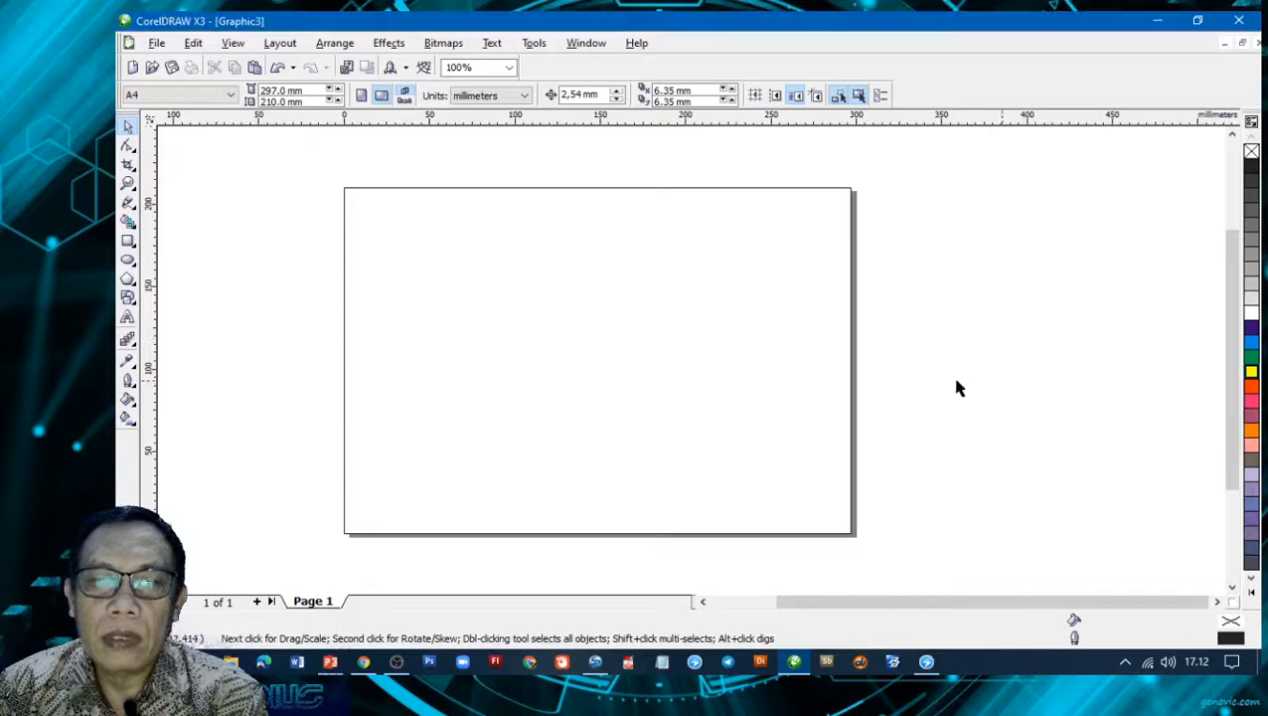
click(128, 404)
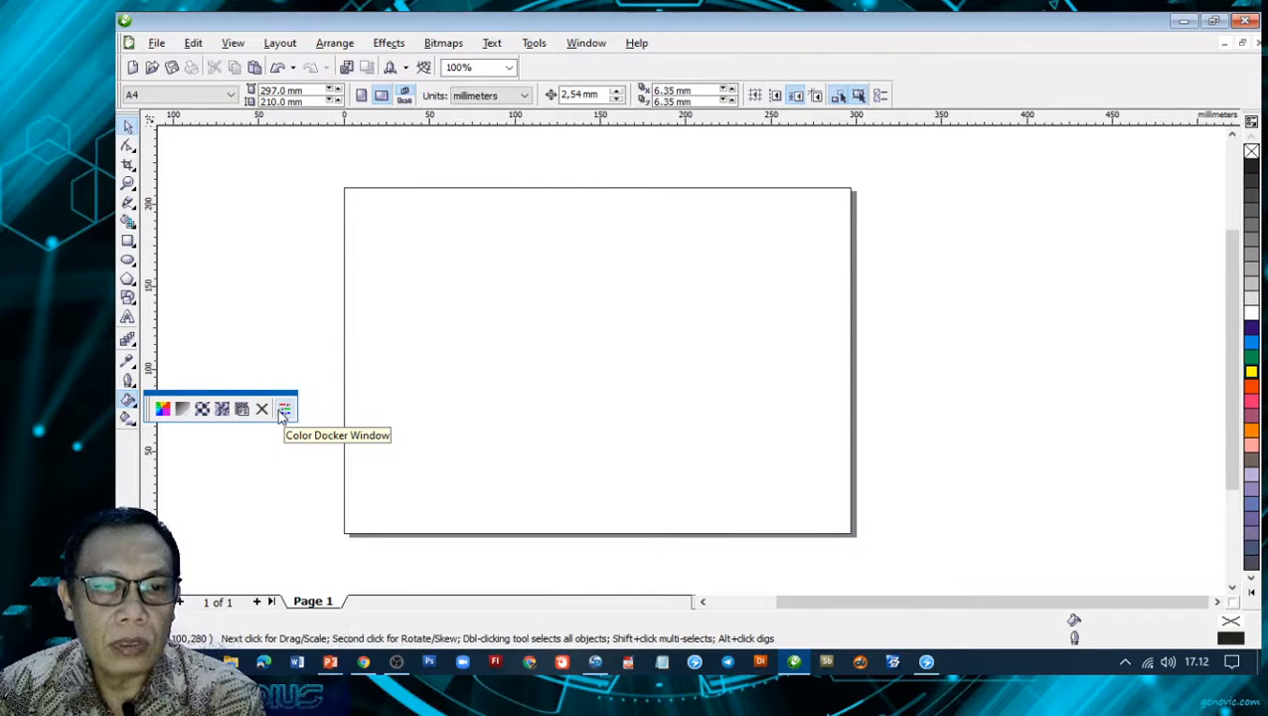
click(163, 410)
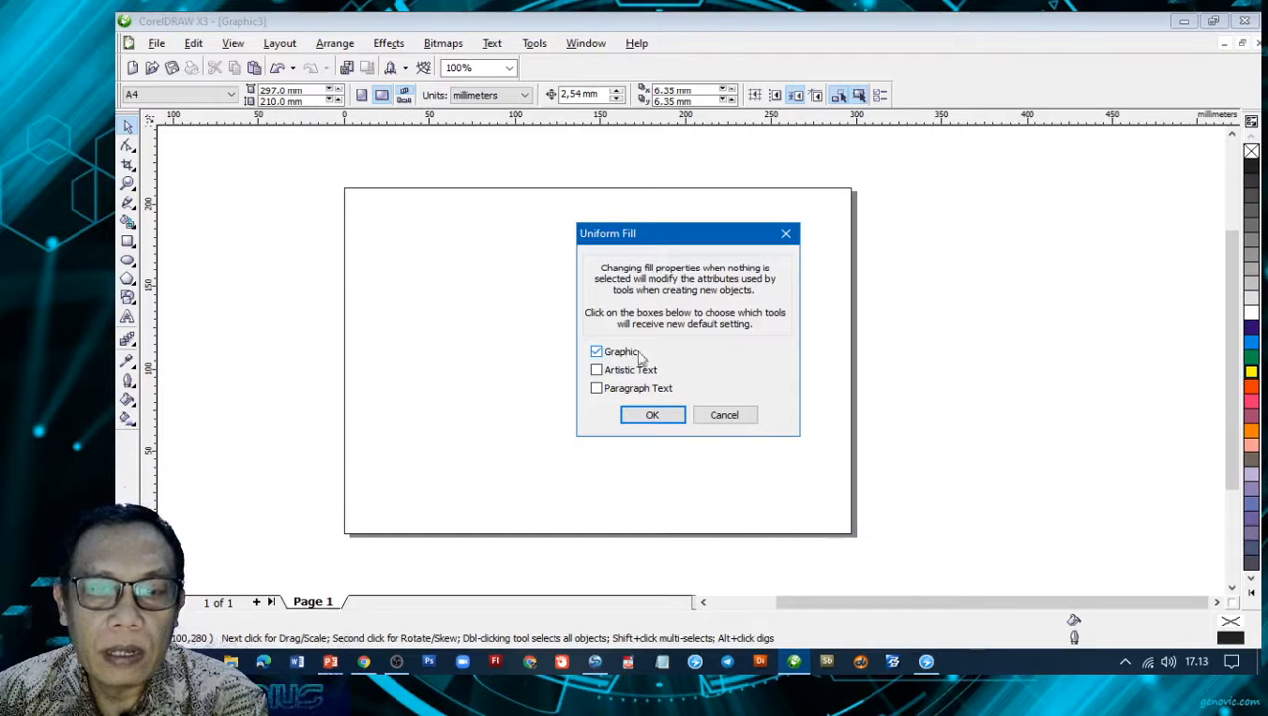
click(715, 416)
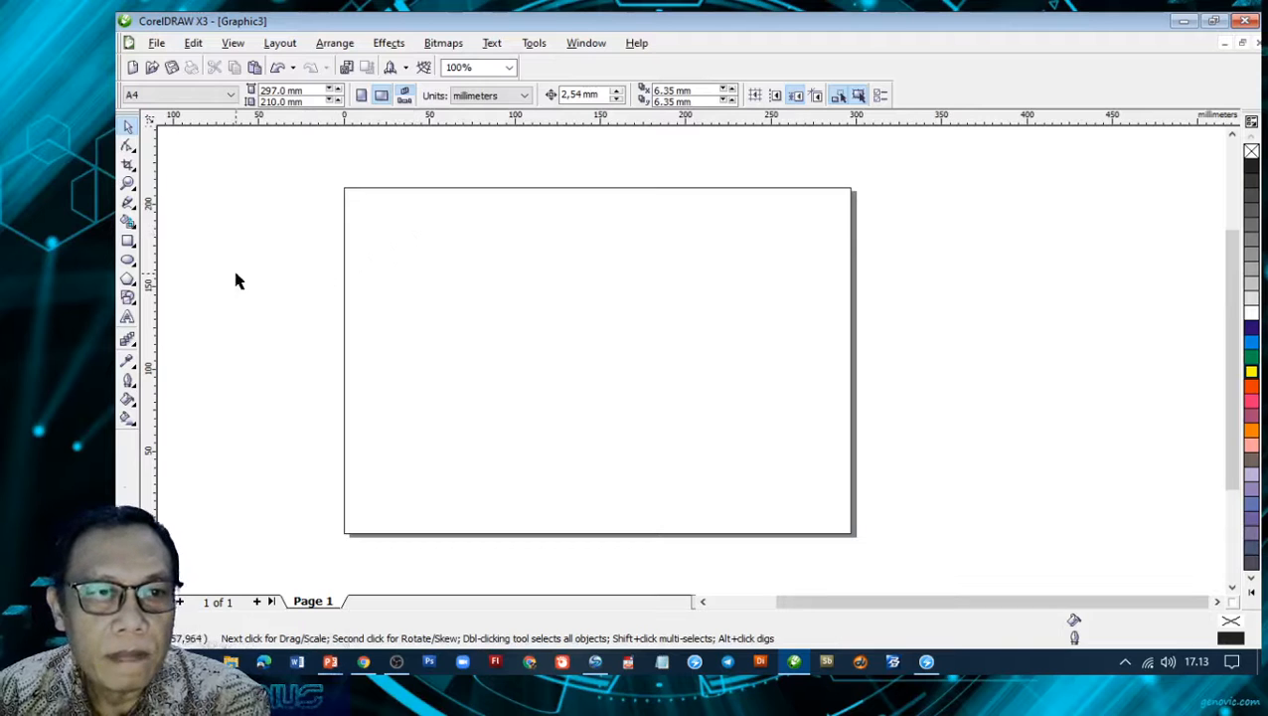
- Draw a rectangle about 72 mm wide and 83 mm high in the page's upper-left area and leave it selected with the Pick tool
click(128, 261)
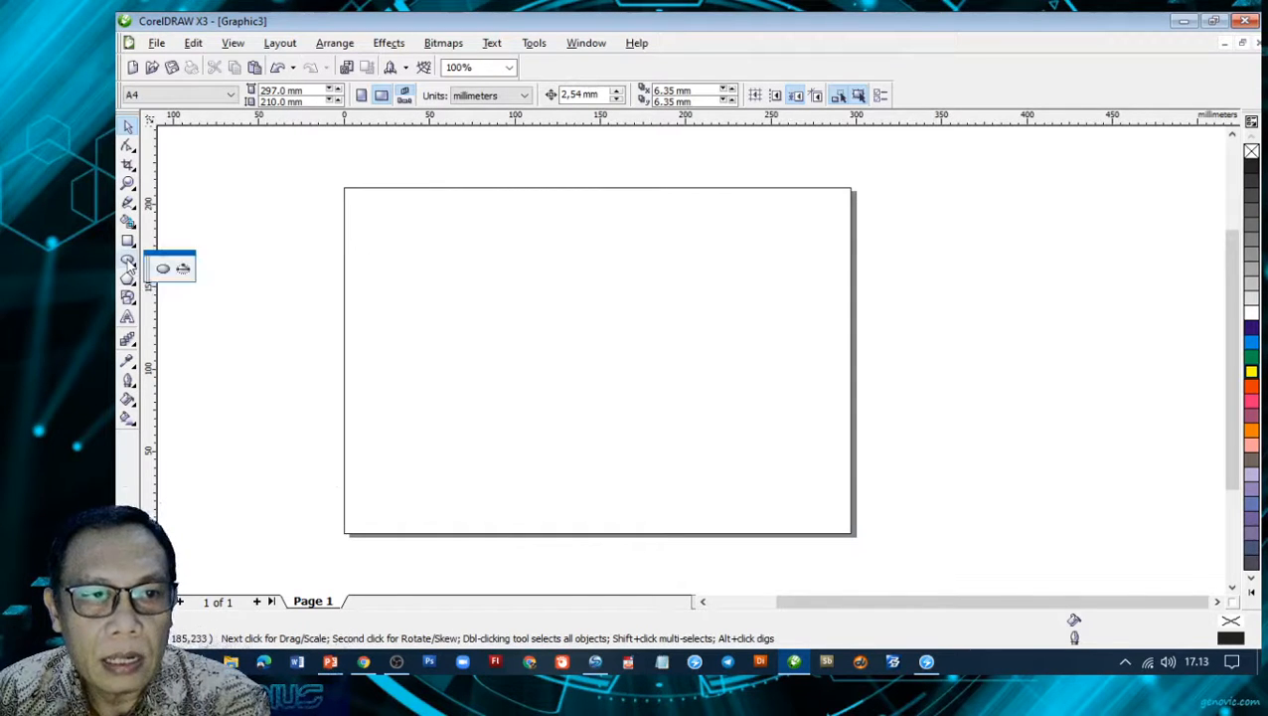
click(129, 247)
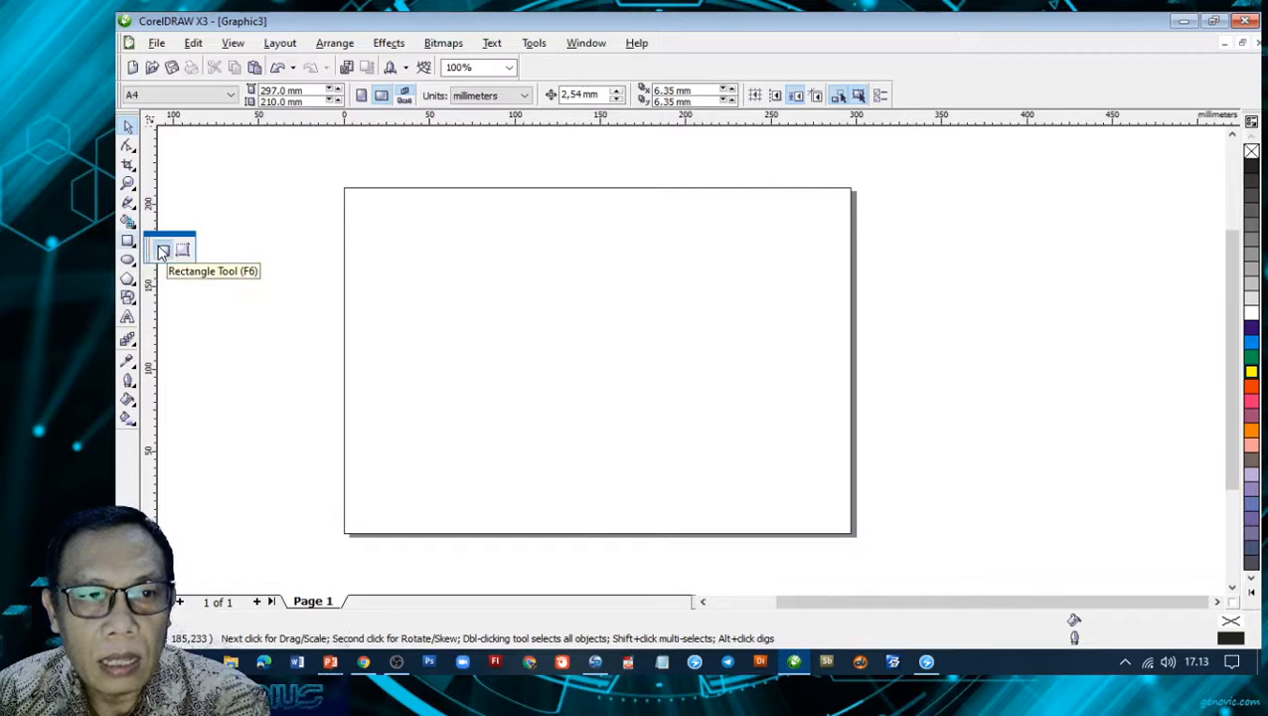
click(162, 251)
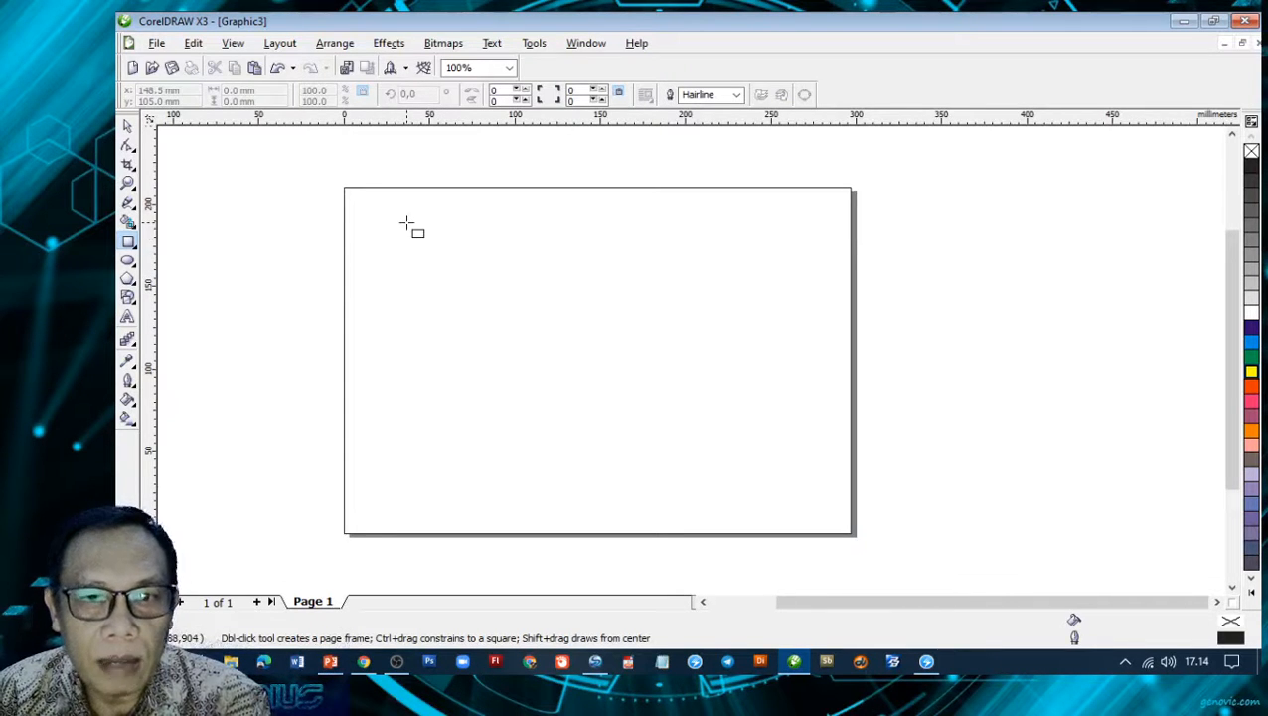
drag(387, 225, 511, 360)
click(127, 127)
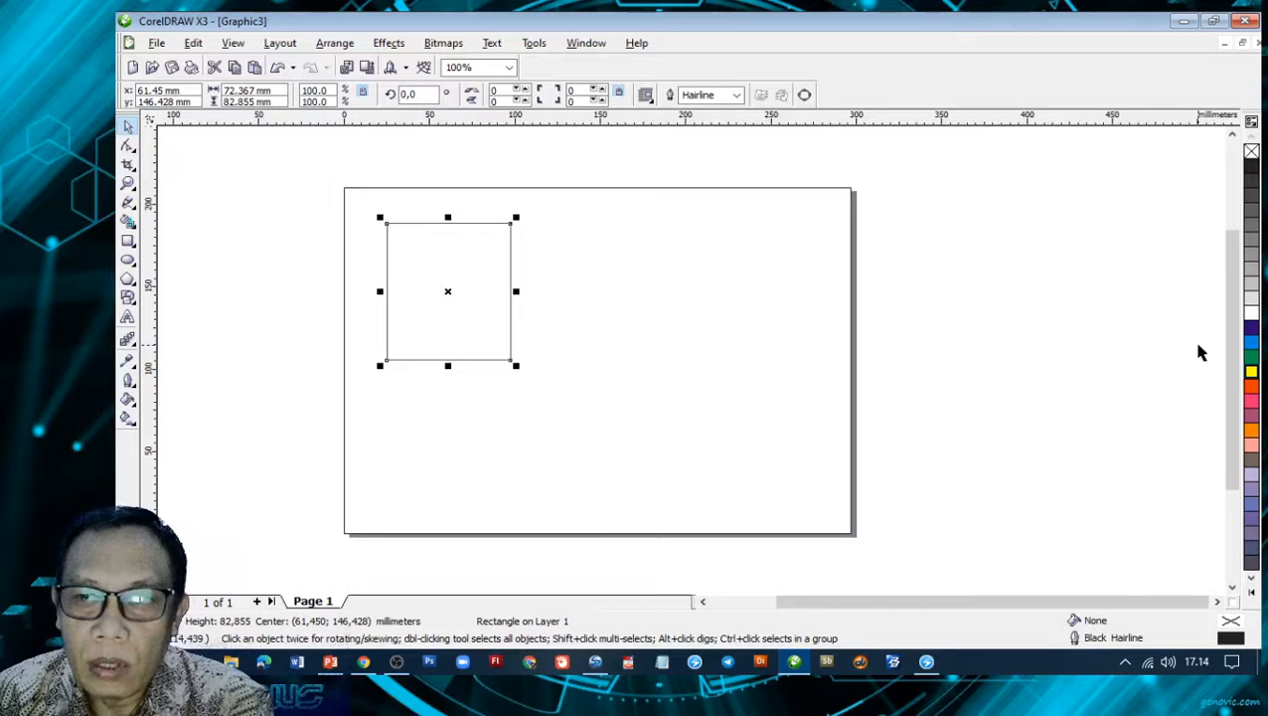
- Fill the rectangle with cyan, switch it to green, and pick the teal shade C:71 M:2 Y:56 K:0 from green's shades
click(1251, 345)
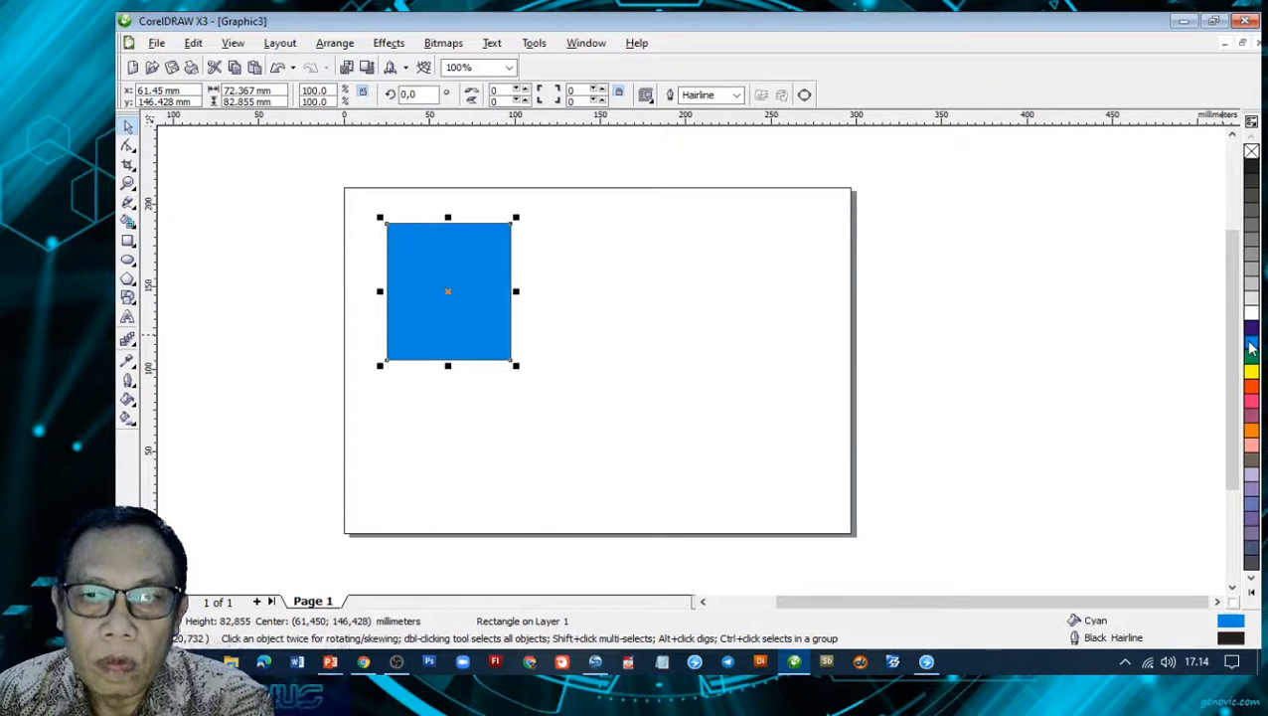
click(1251, 356)
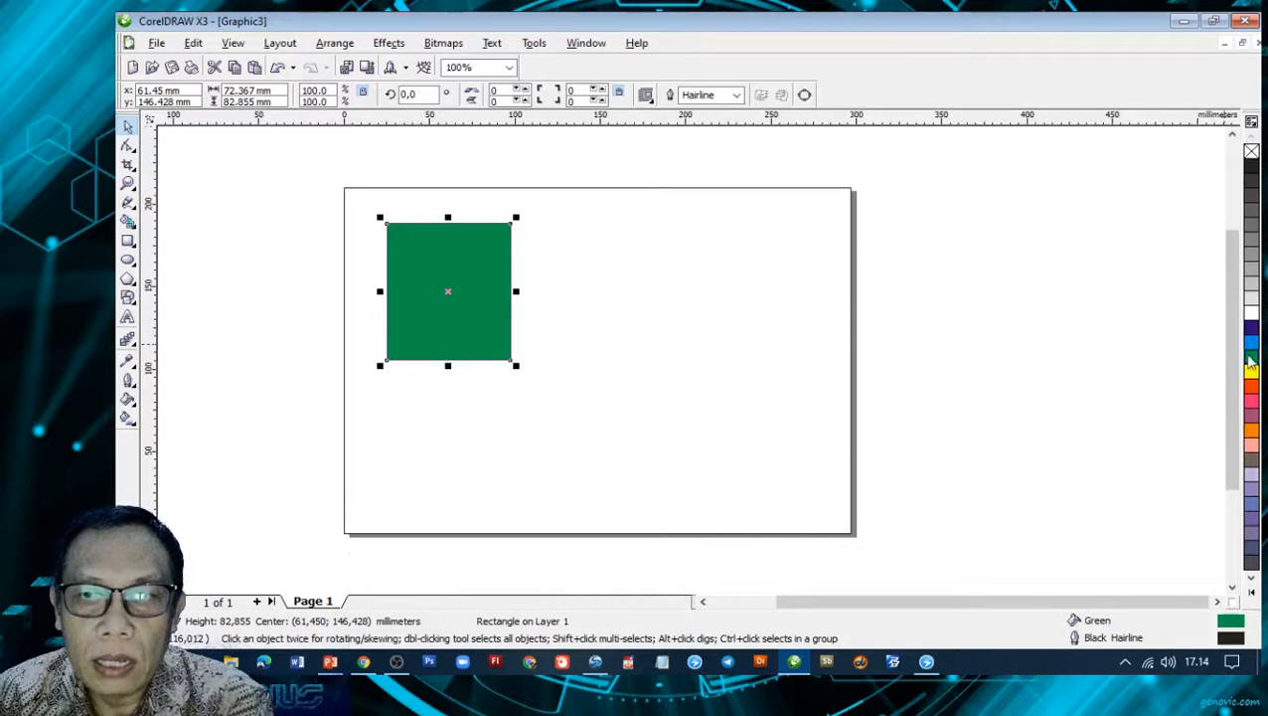
click(1251, 364)
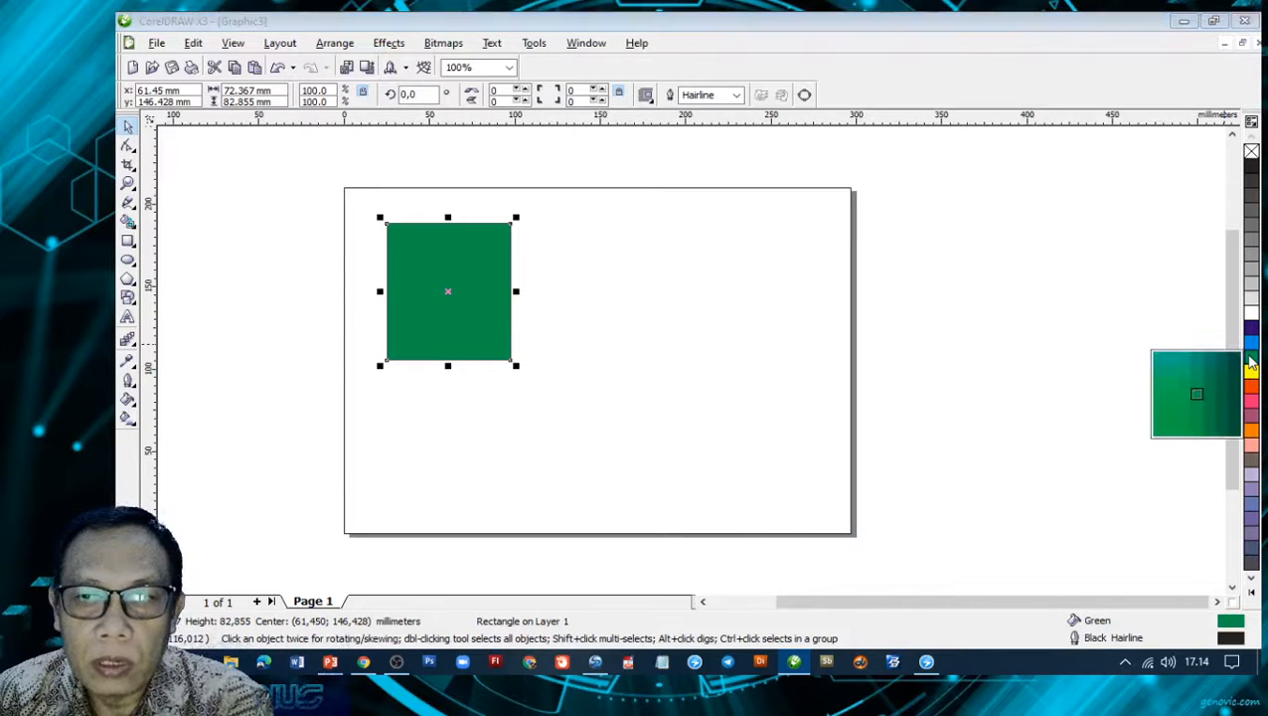
click(1185, 369)
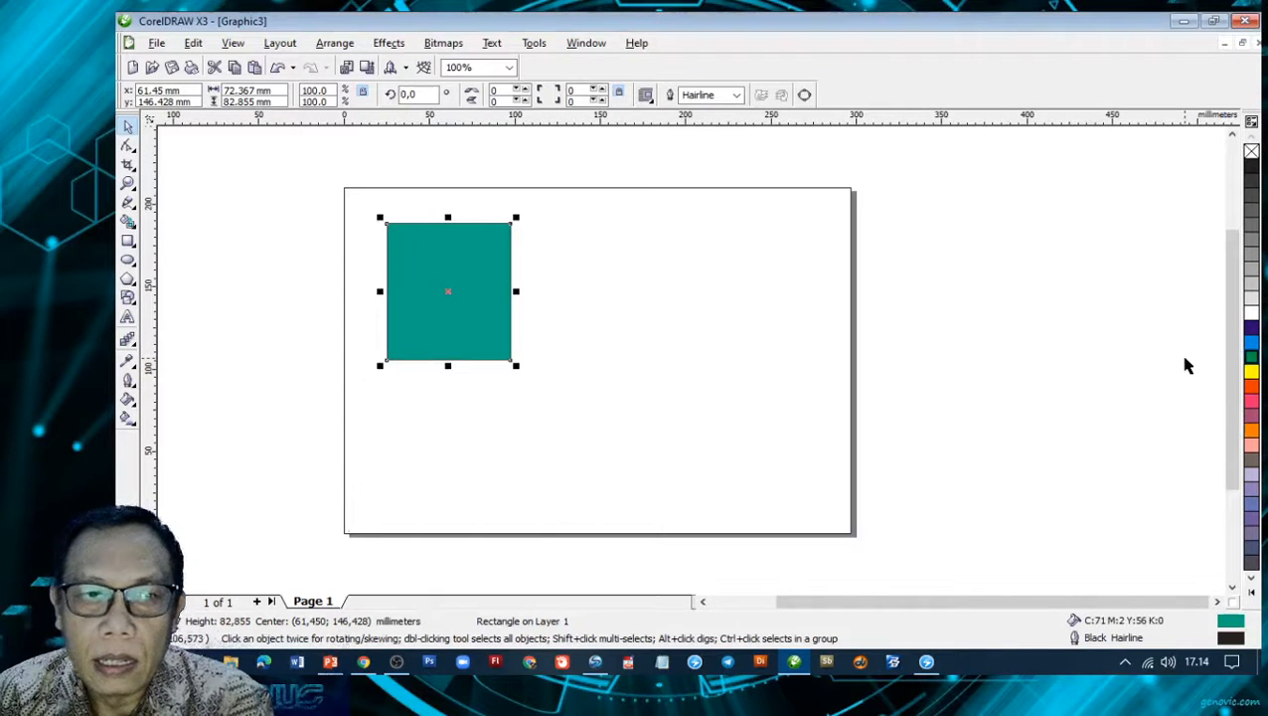
- Apply a uniform CMYK fill to the rectangle in deep blue-violet, C:100 M:95 Y:0 K:0
click(130, 400)
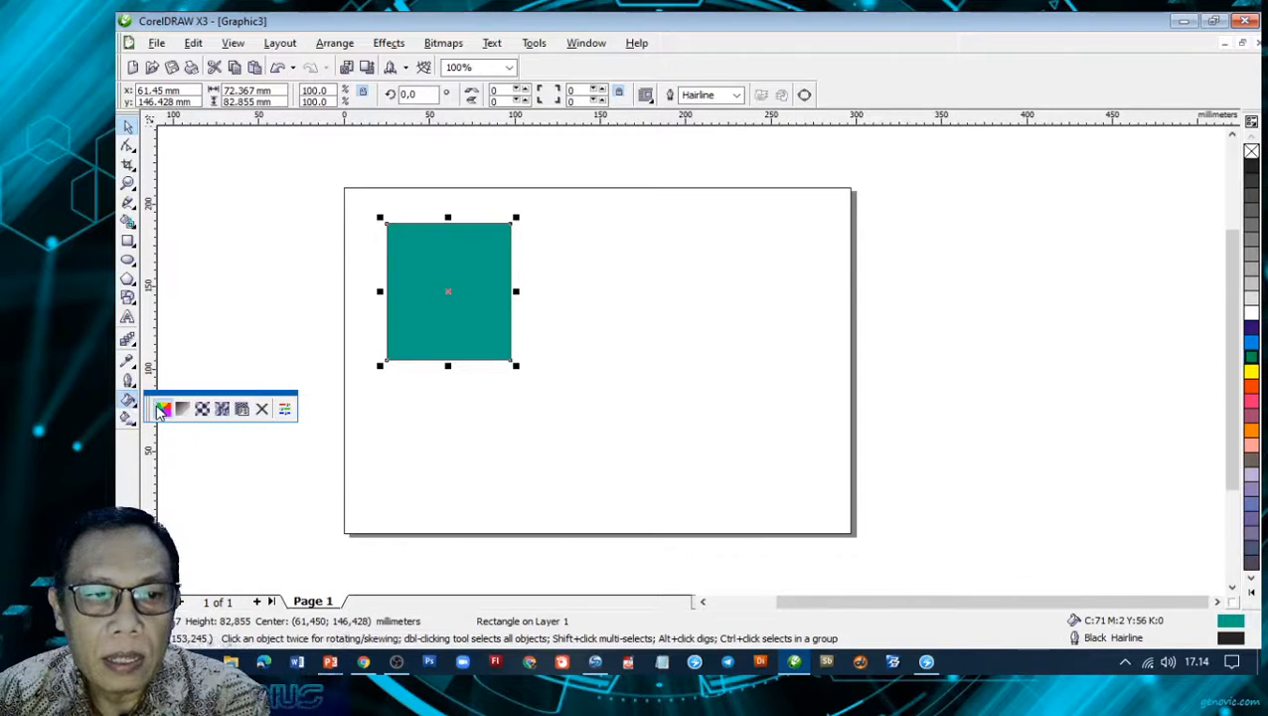
click(161, 410)
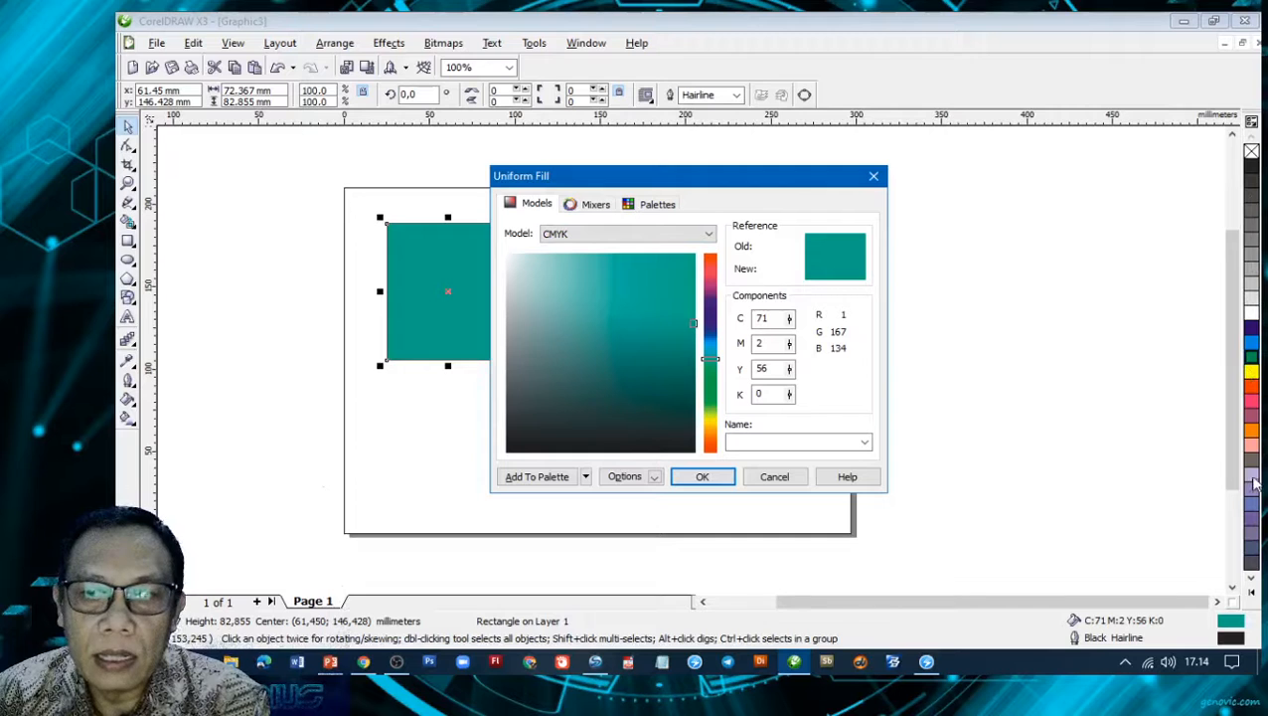
click(671, 270)
mouse_move(579, 288)
mouse_down()
mouse_move(546, 275)
mouse_move(548, 356)
mouse_move(587, 349)
mouse_move(586, 328)
mouse_up()
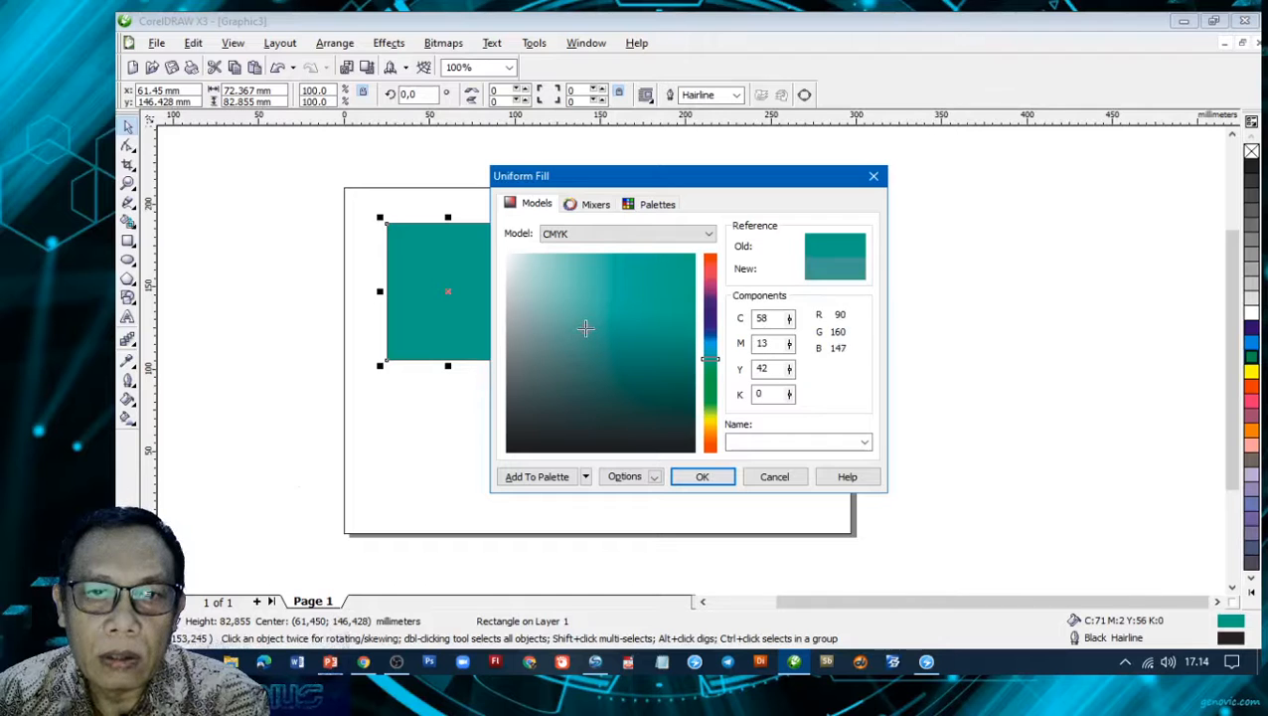
drag(707, 335, 706, 320)
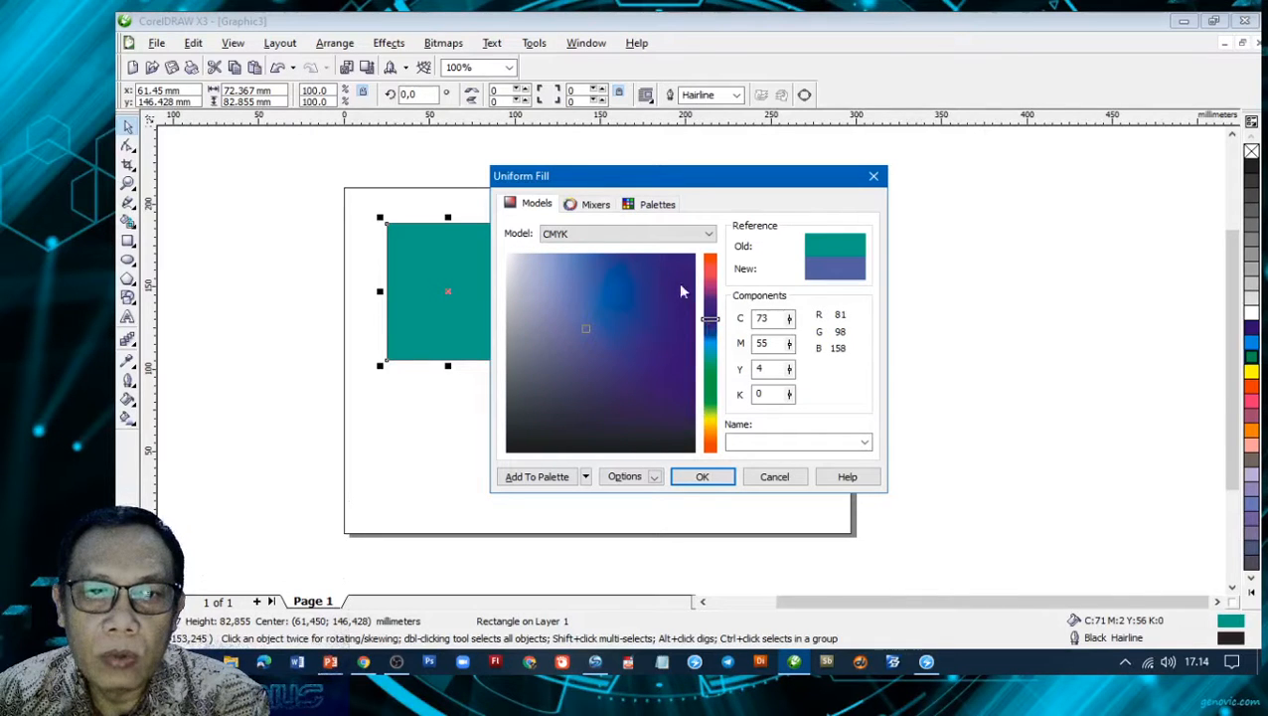
mouse_move(629, 266)
mouse_down()
mouse_move(605, 300)
mouse_move(612, 321)
mouse_move(674, 276)
mouse_up()
click(690, 476)
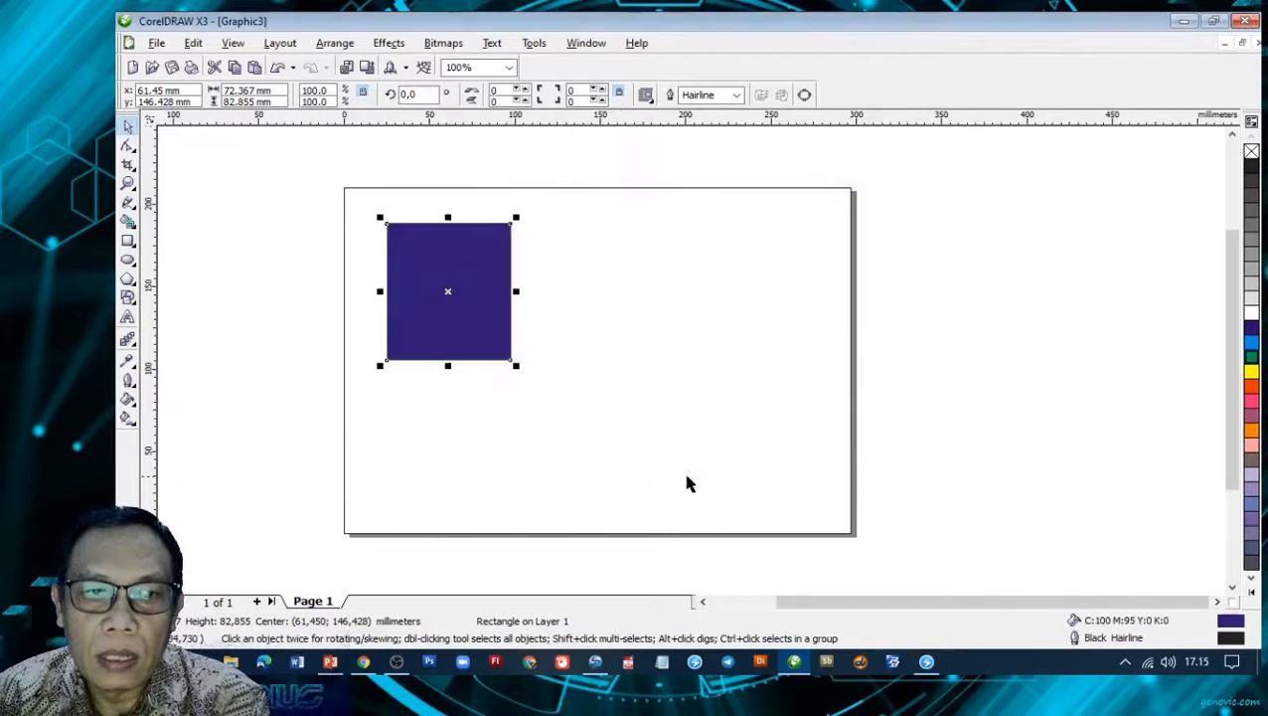
- Apply a two-color Radial fountain fill to the rectangle, blending from dark blue to white
click(130, 400)
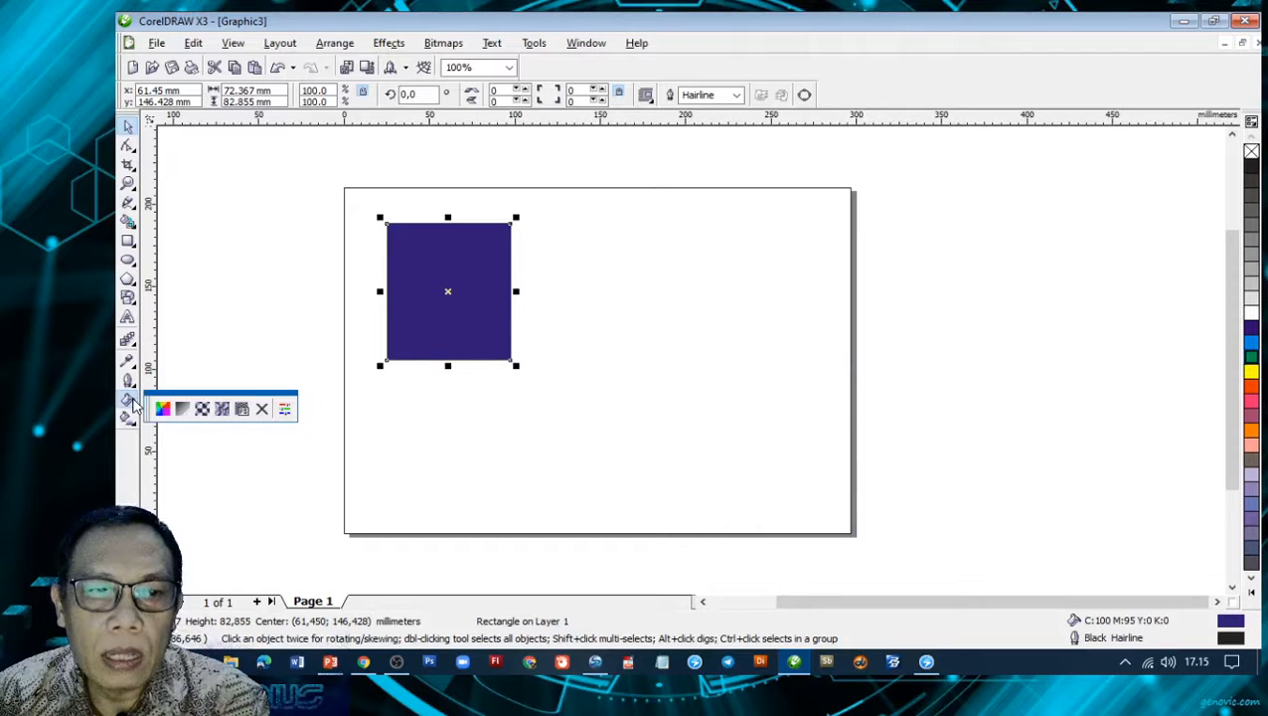
click(184, 410)
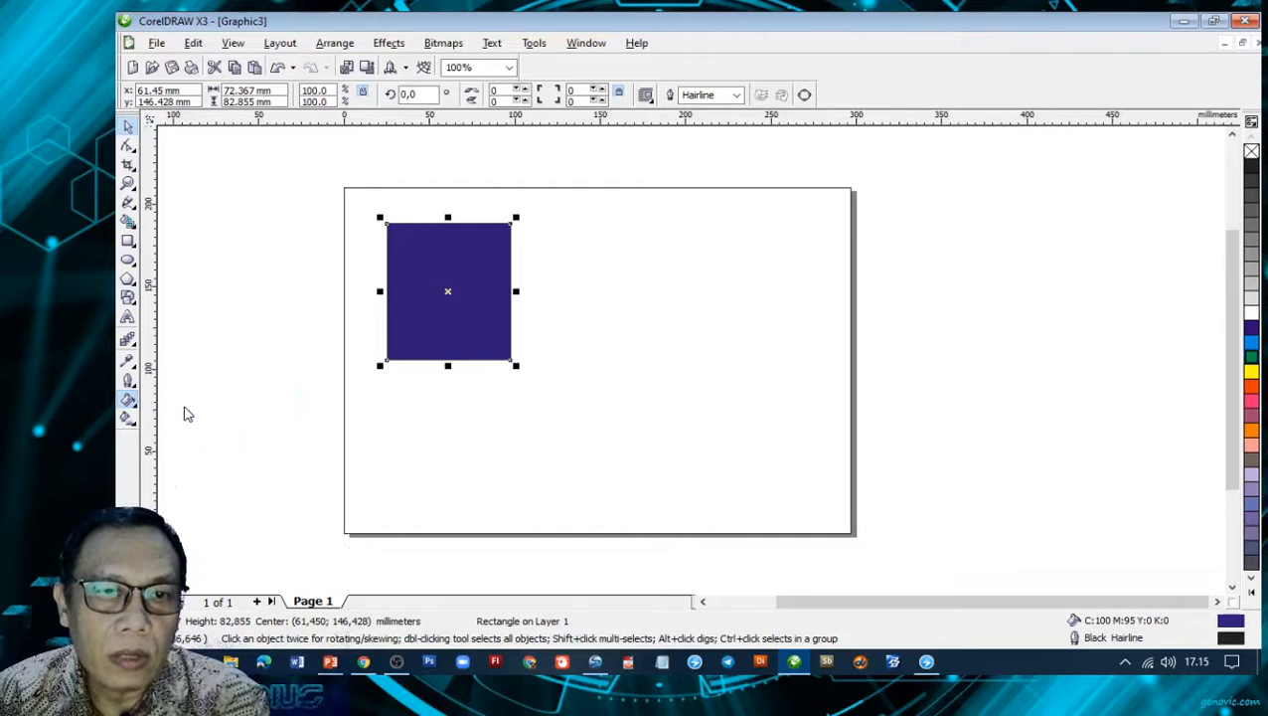
drag(644, 180, 699, 172)
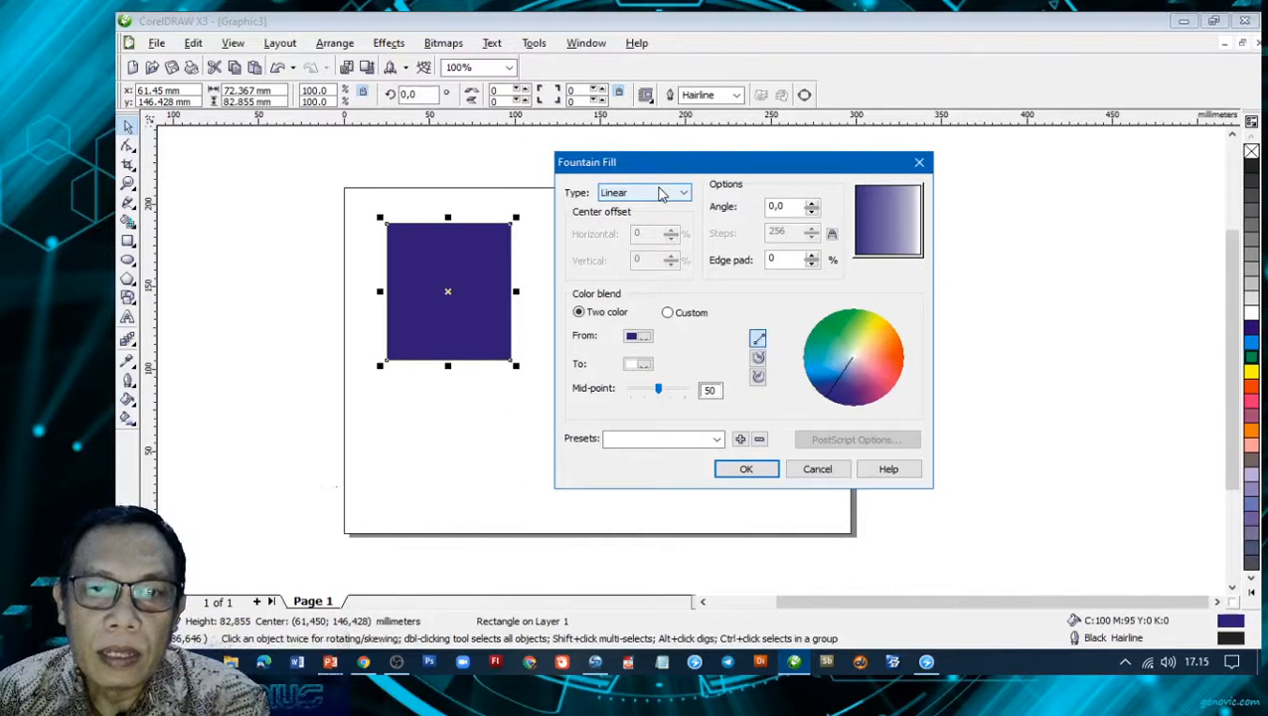
click(676, 196)
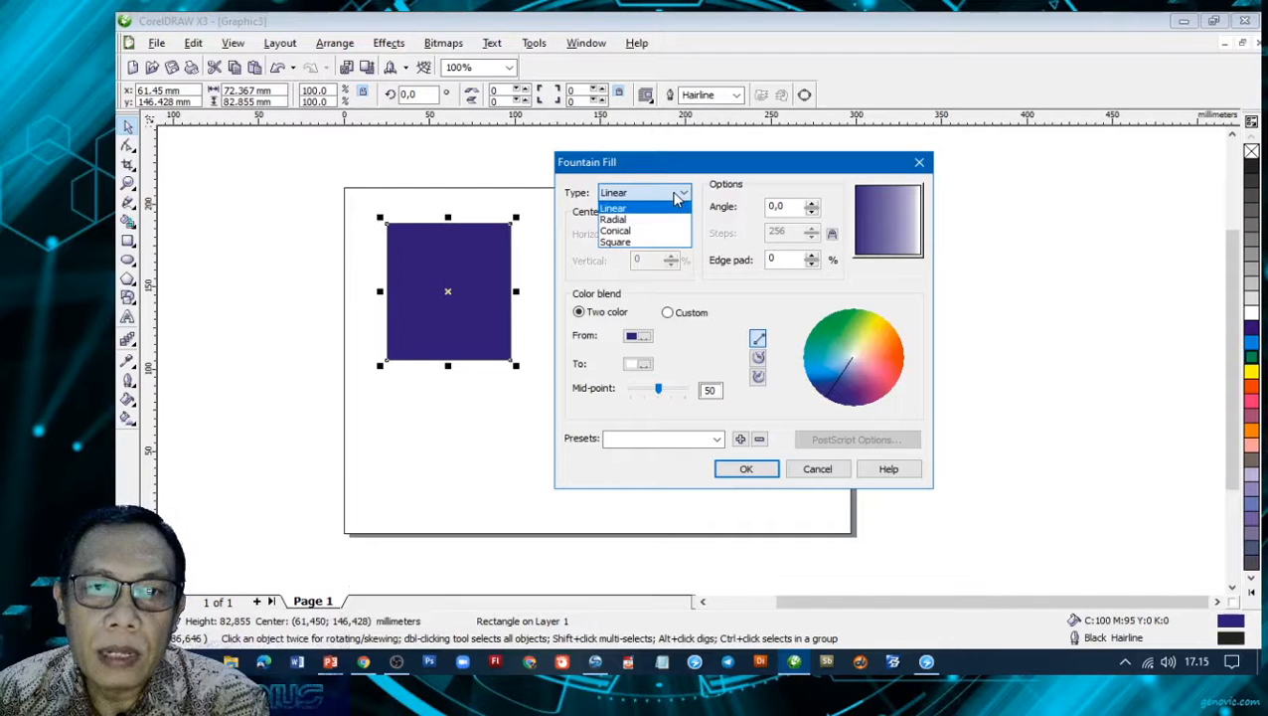
click(651, 219)
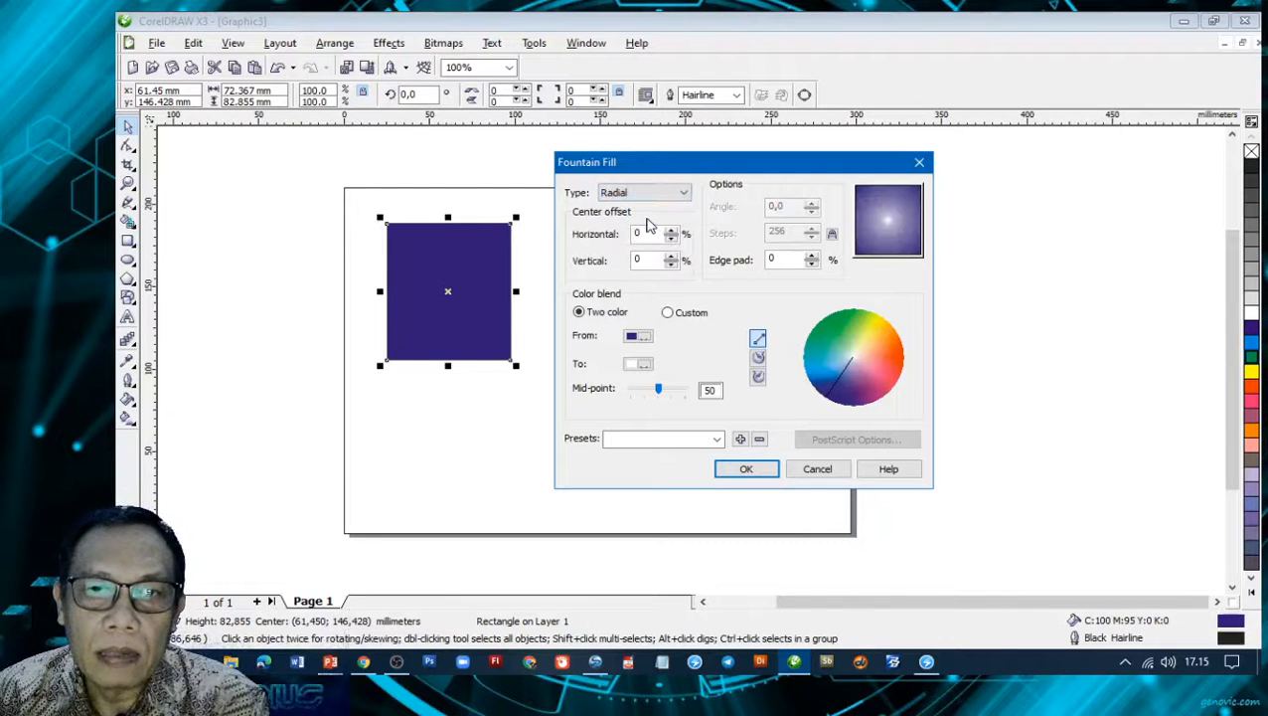
click(755, 472)
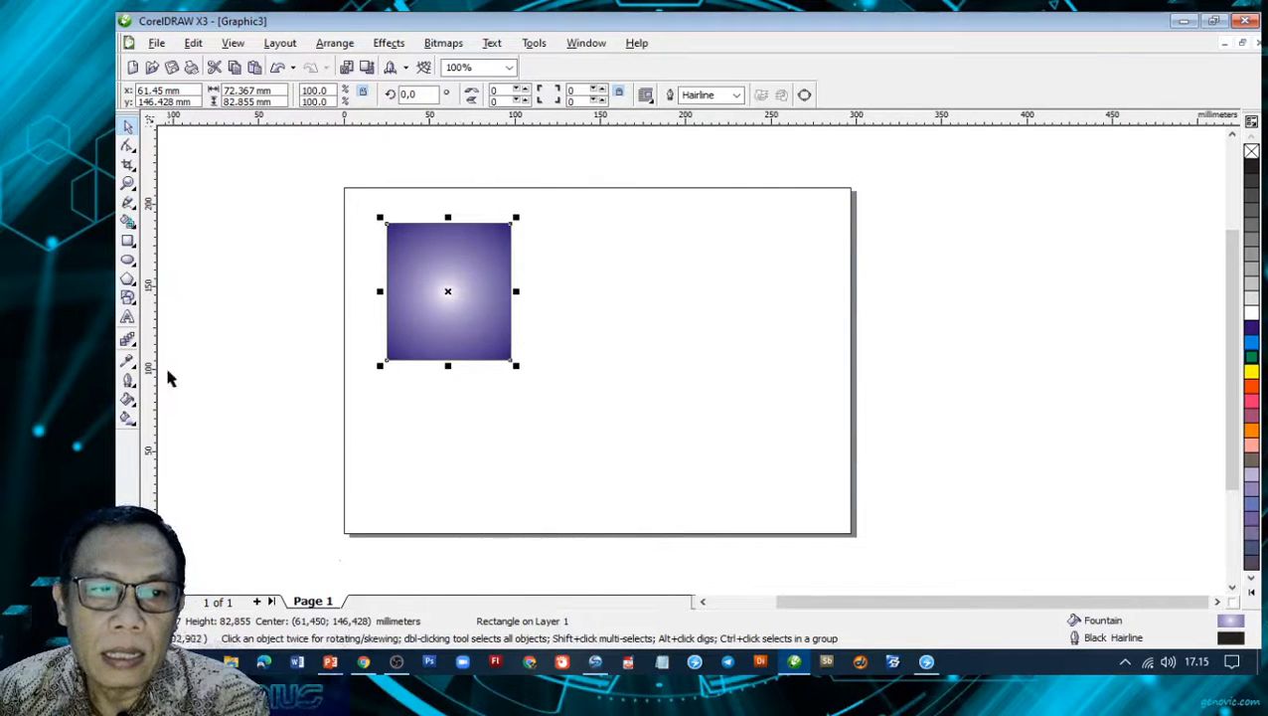
- Change the rectangle's fountain fill to the Conical type, blending from yellow to red
click(129, 400)
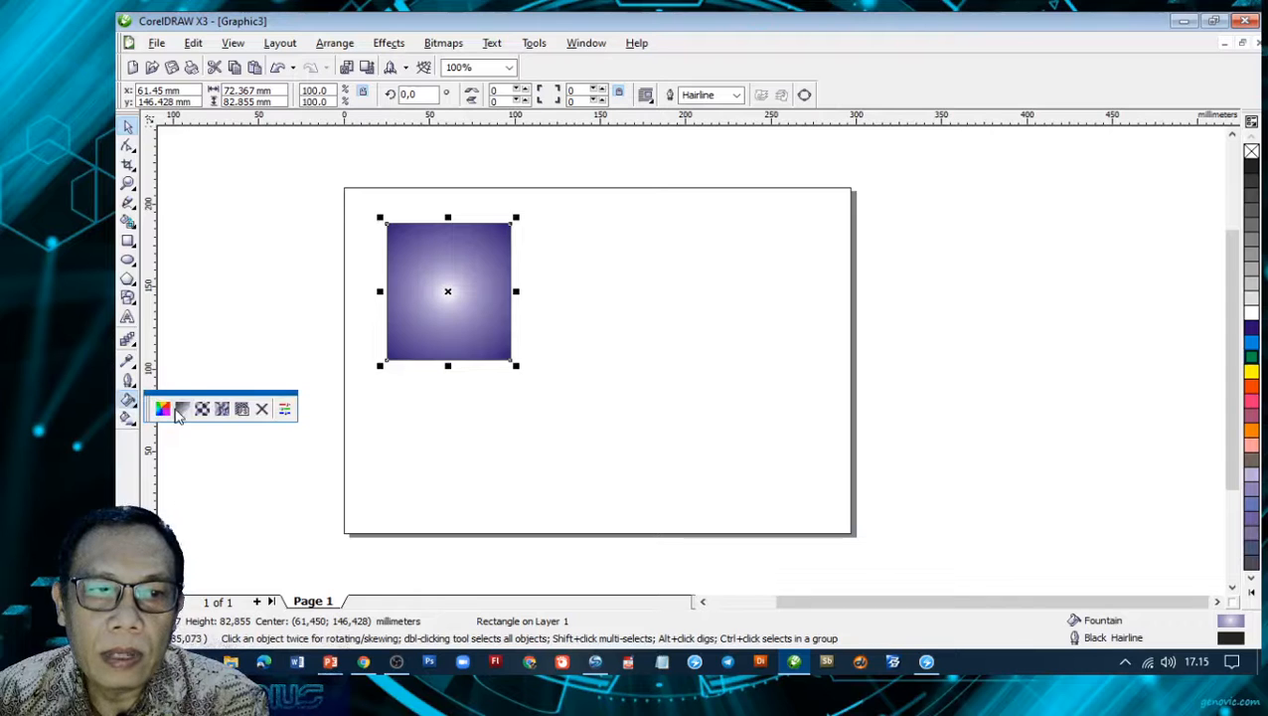
click(179, 410)
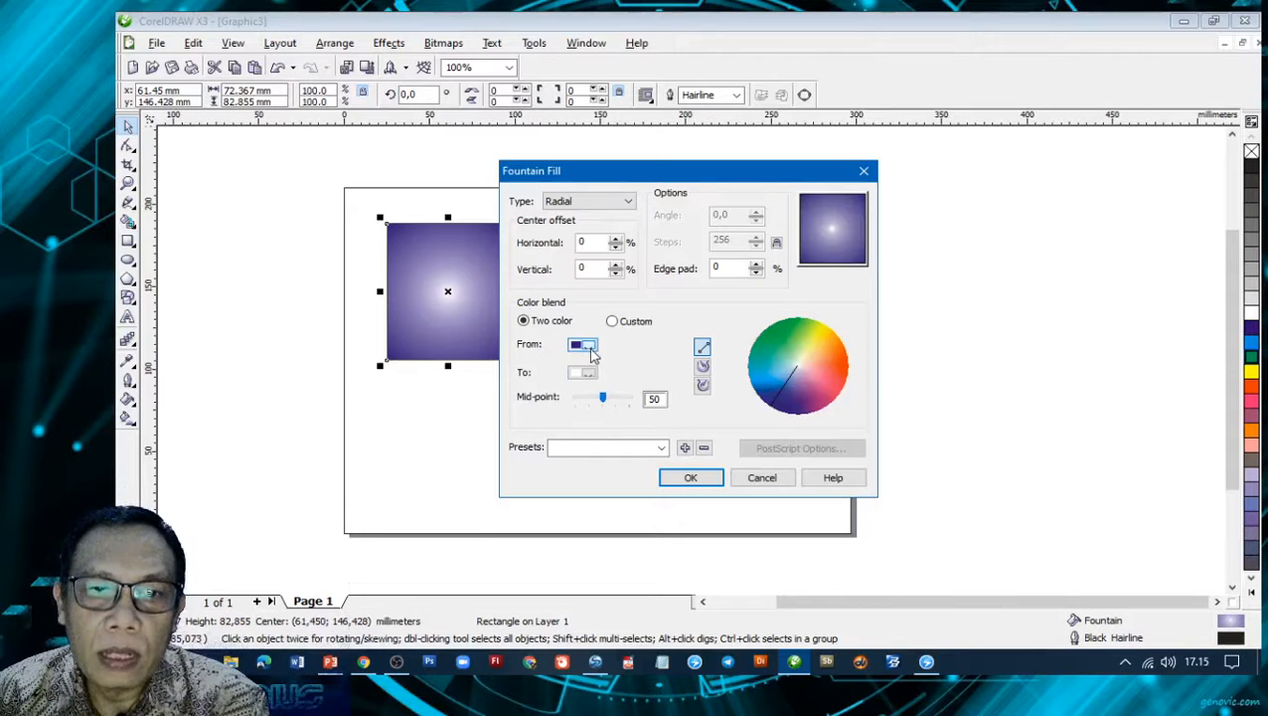
click(586, 346)
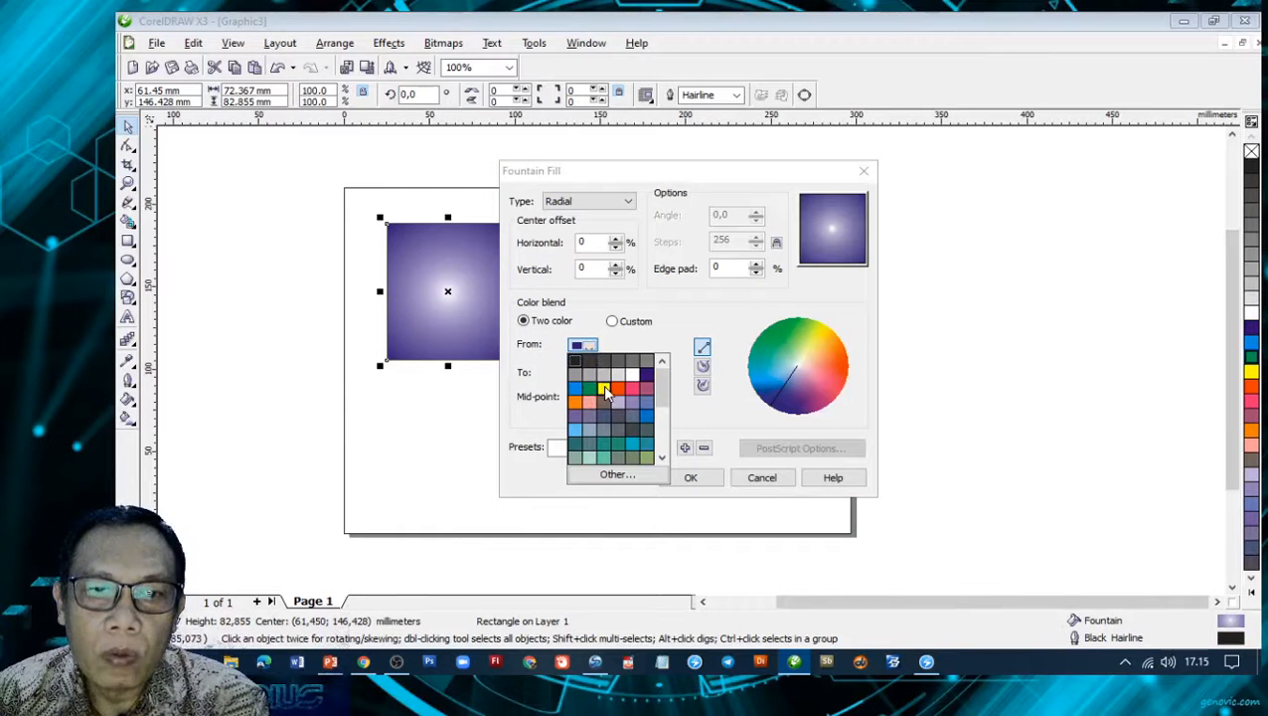
click(604, 389)
click(592, 379)
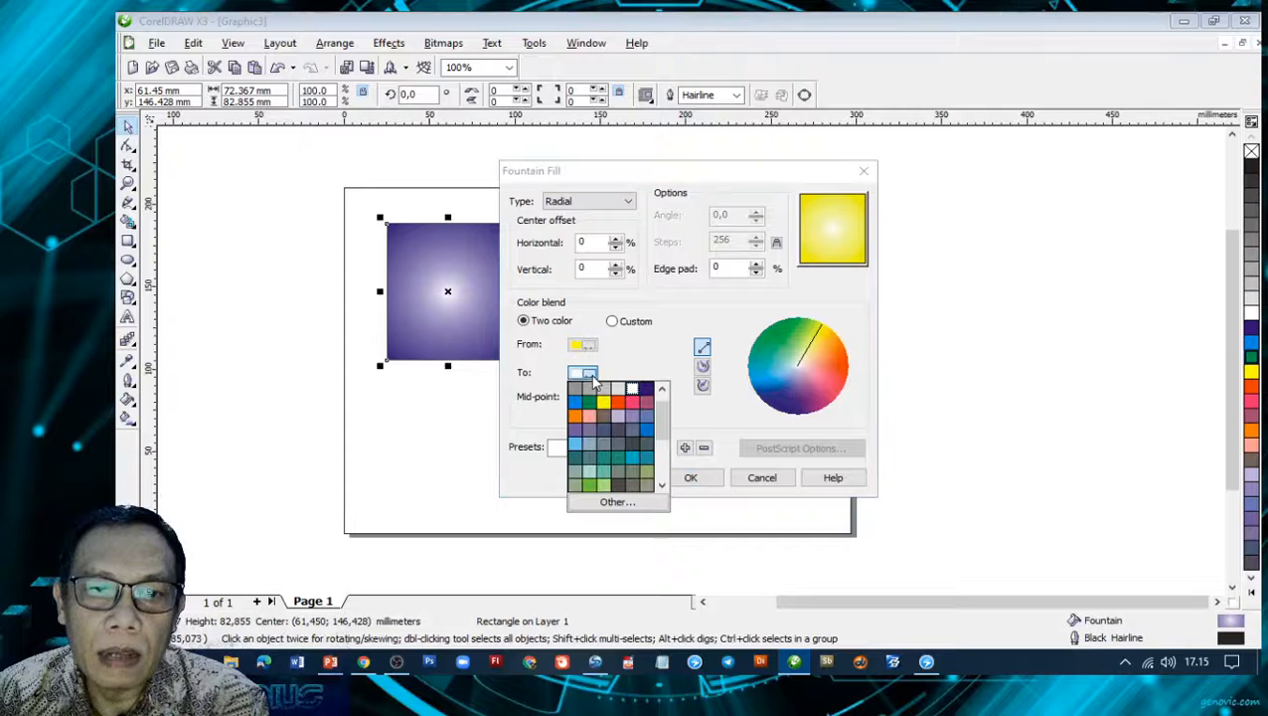
click(624, 409)
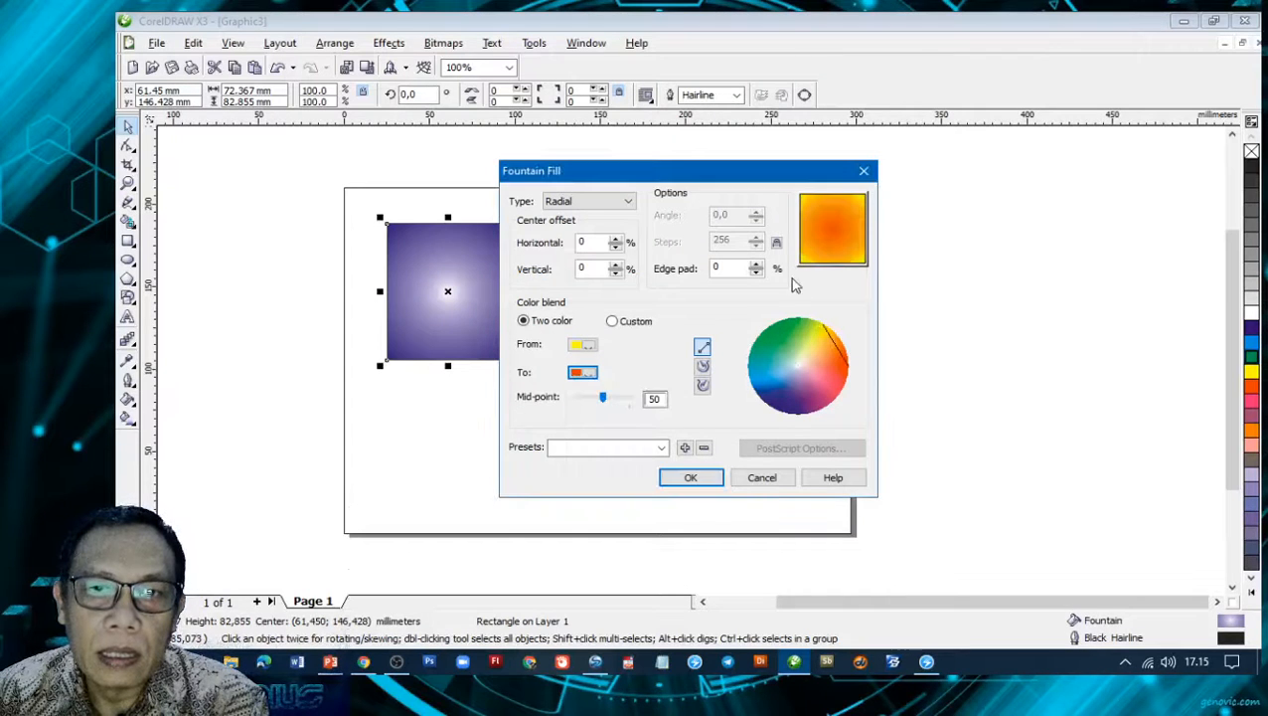
click(626, 201)
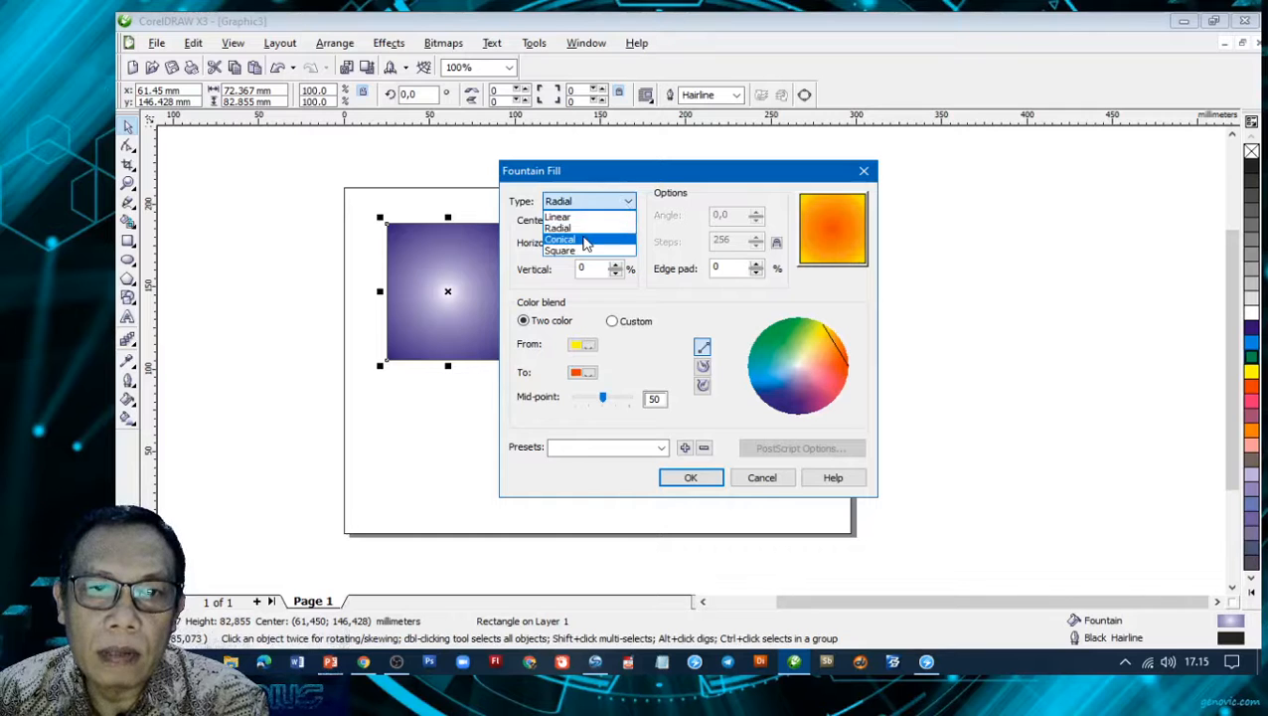
click(586, 238)
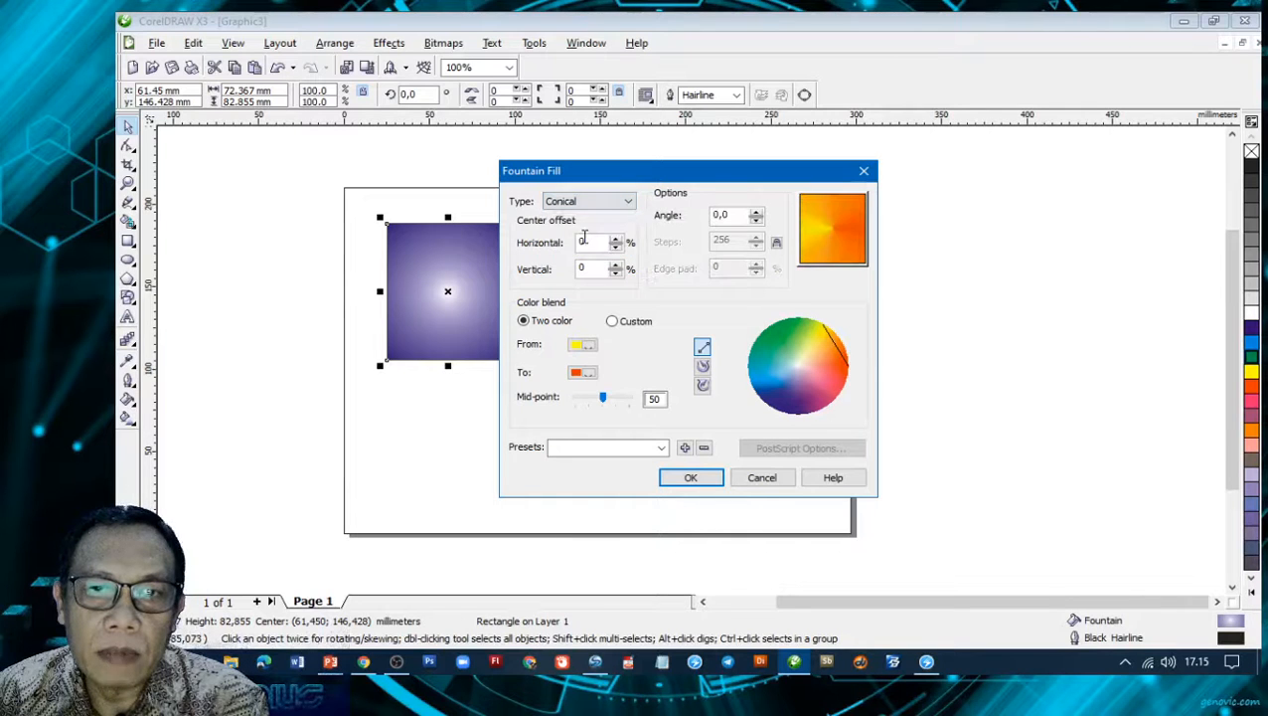
click(691, 477)
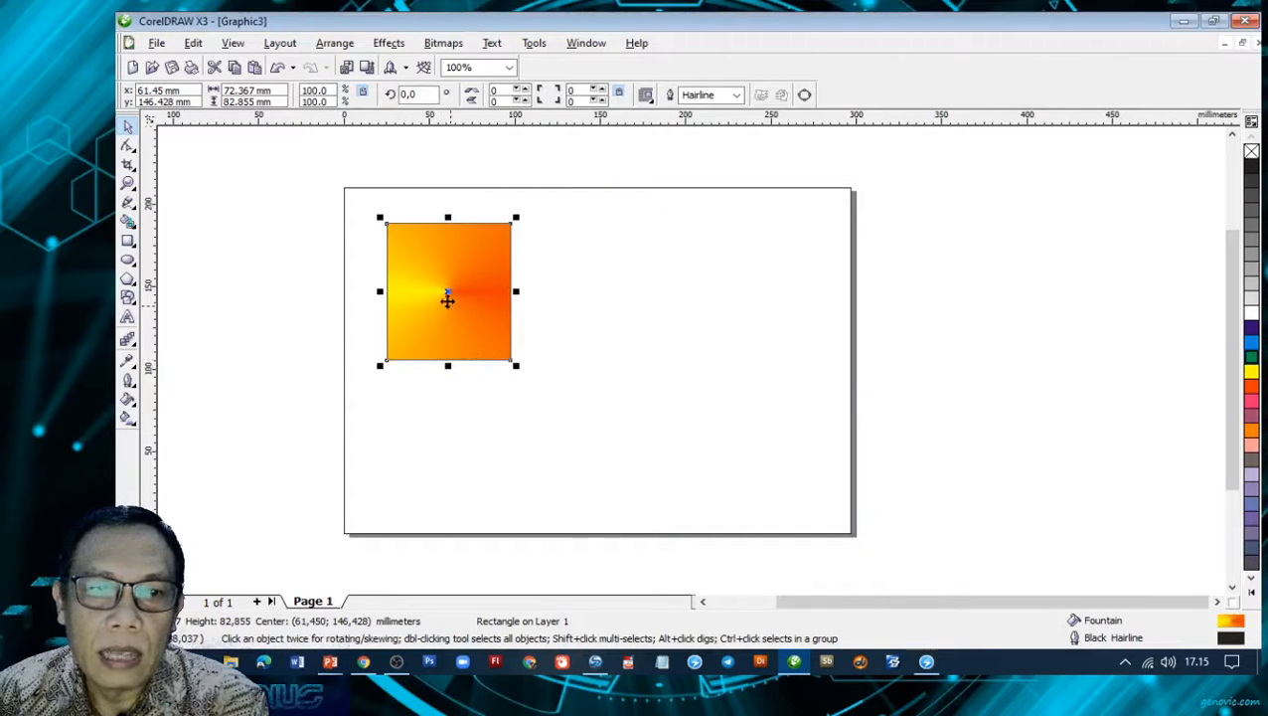
- Fill the rectangle with the black-and-white brick design as a 2-color pattern fill
click(127, 402)
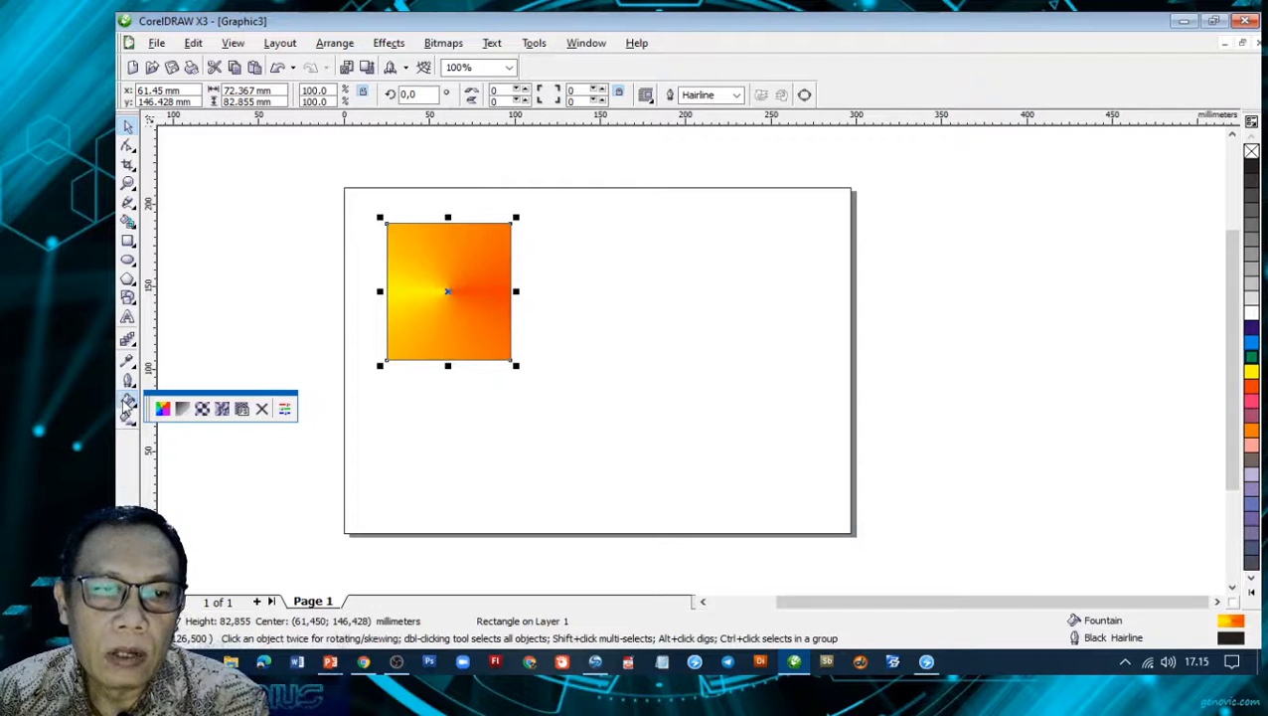
click(210, 413)
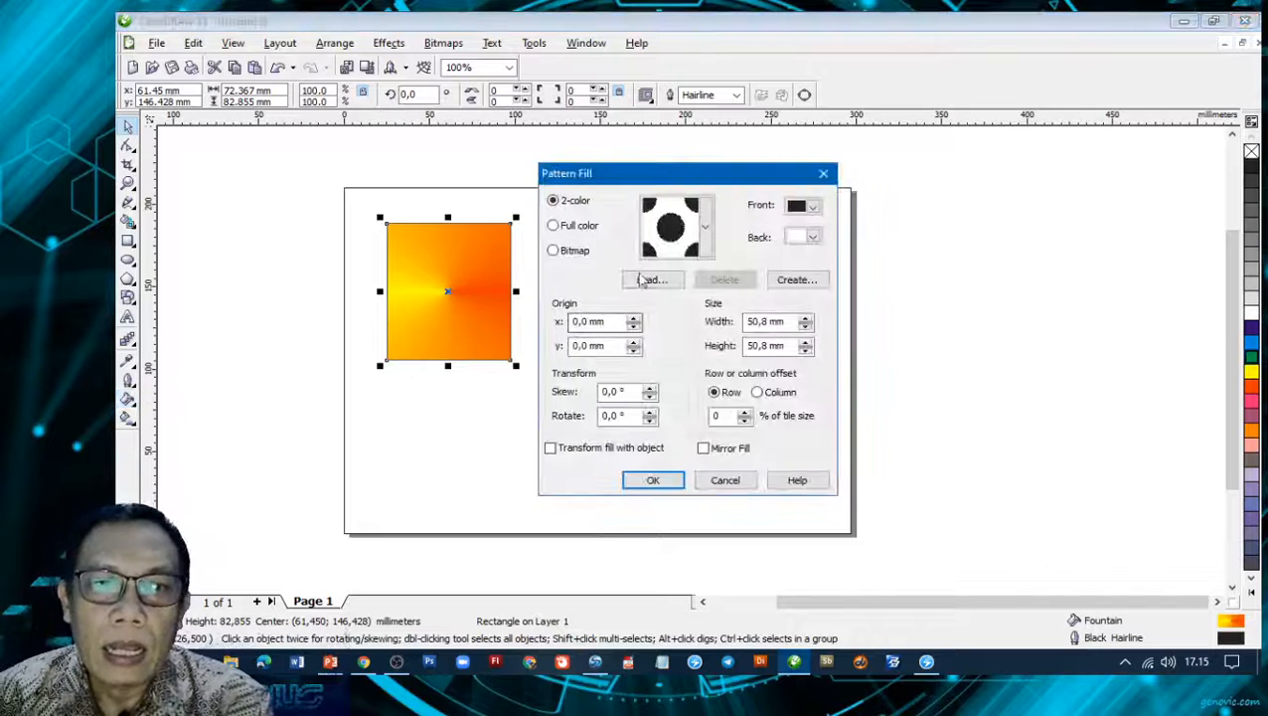
click(704, 229)
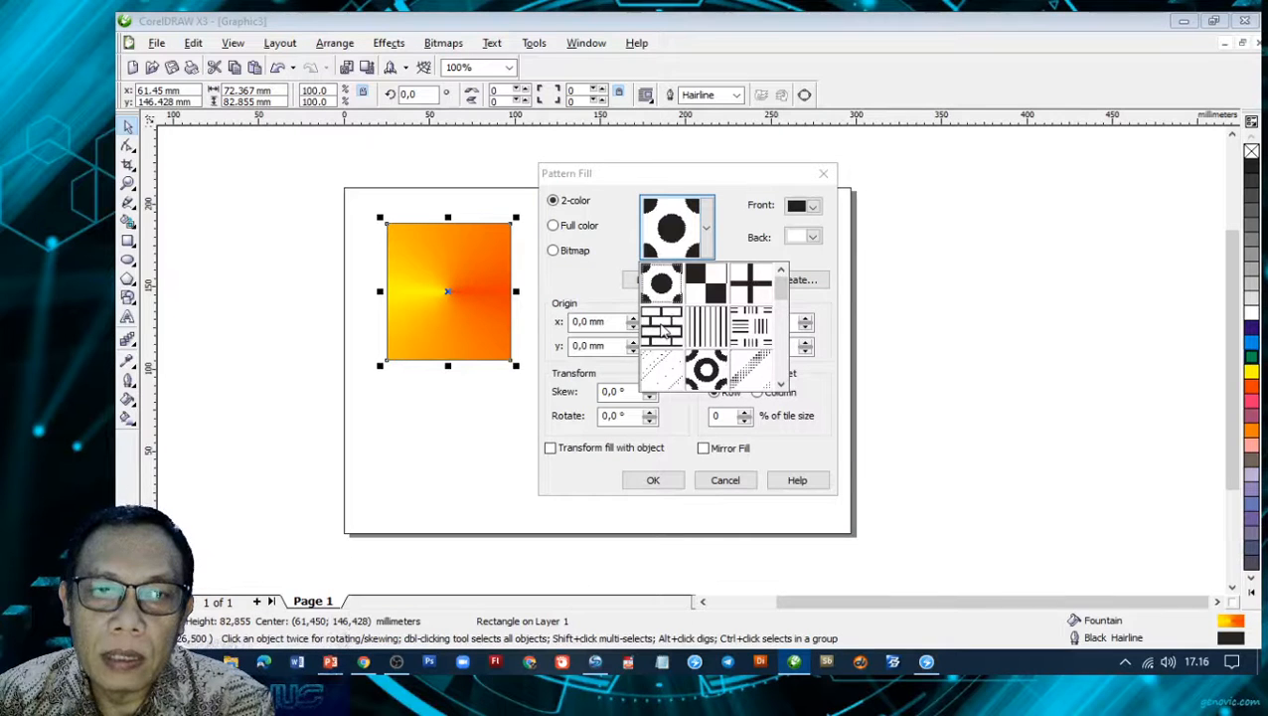
click(662, 332)
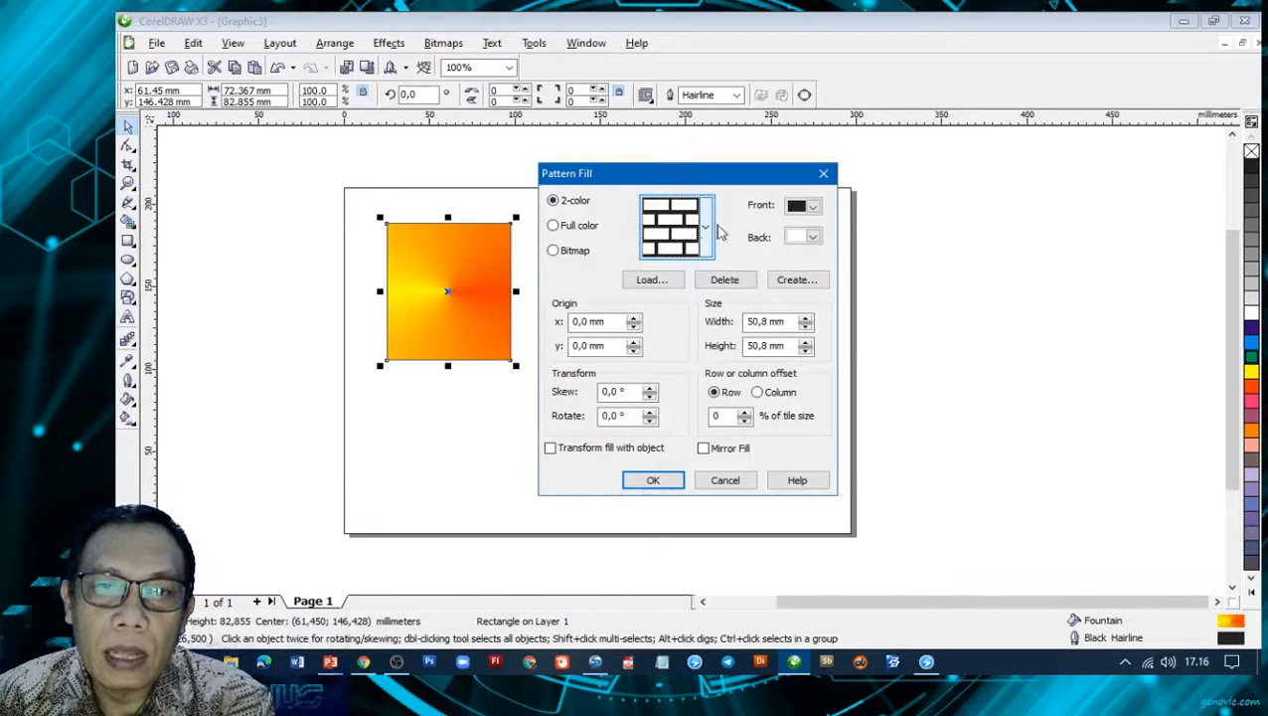
click(659, 479)
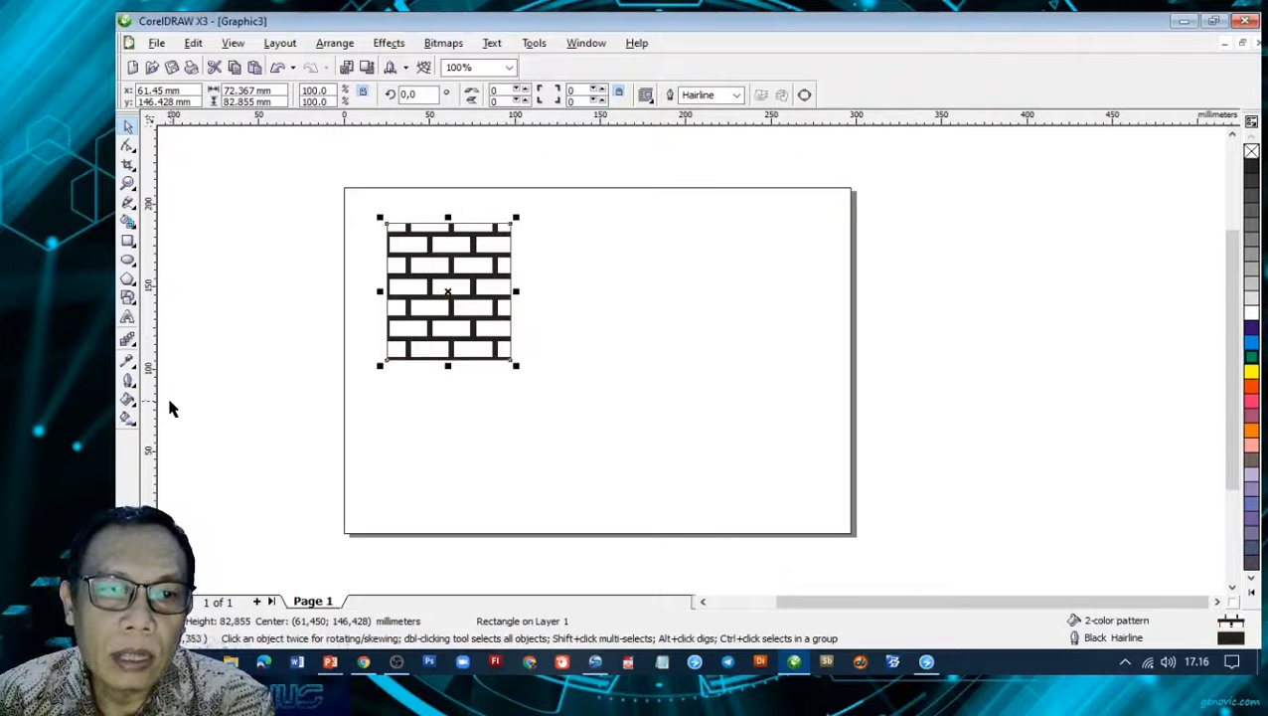
- Recolor the rectangle's brick pattern with a red front color and a cyan back color
click(129, 401)
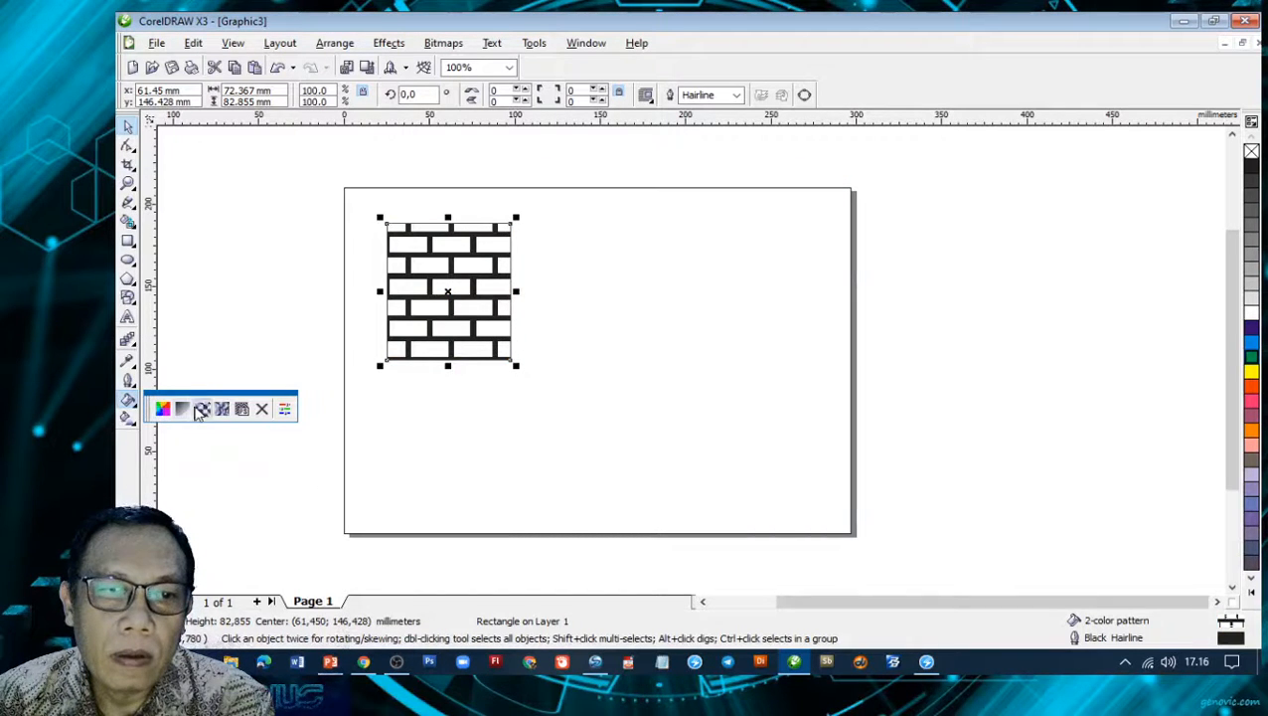
click(805, 207)
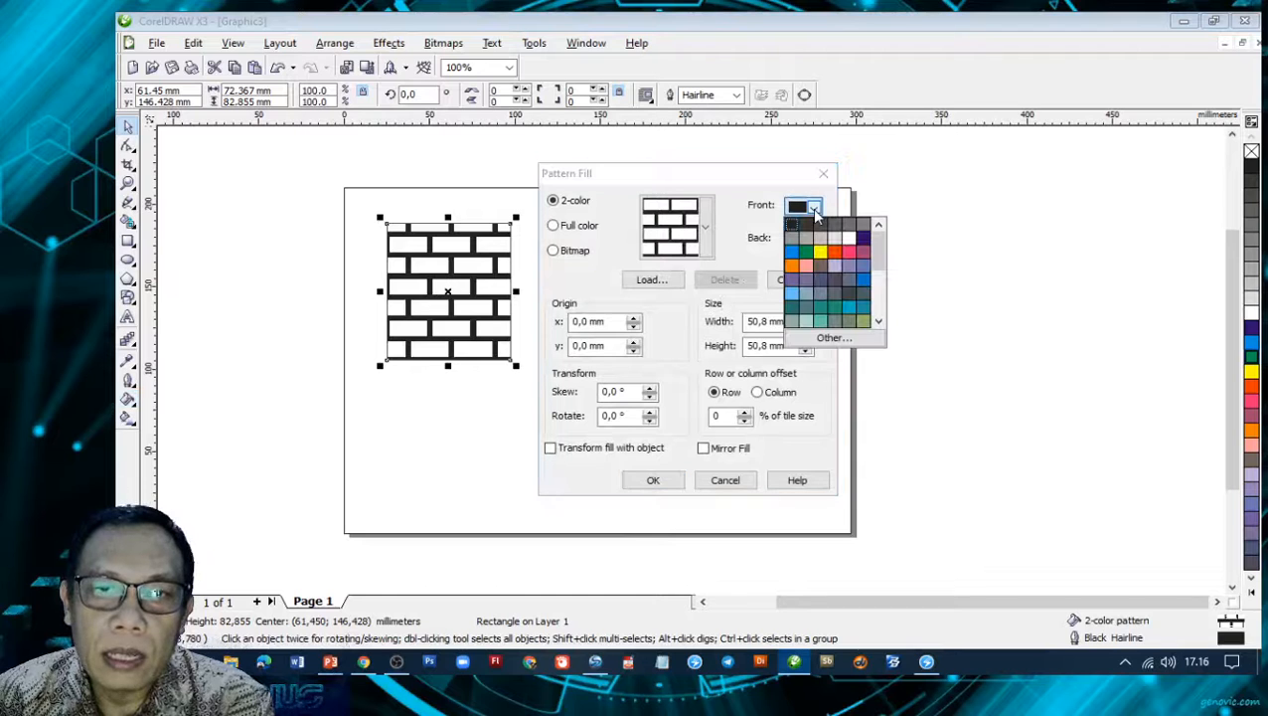
click(834, 253)
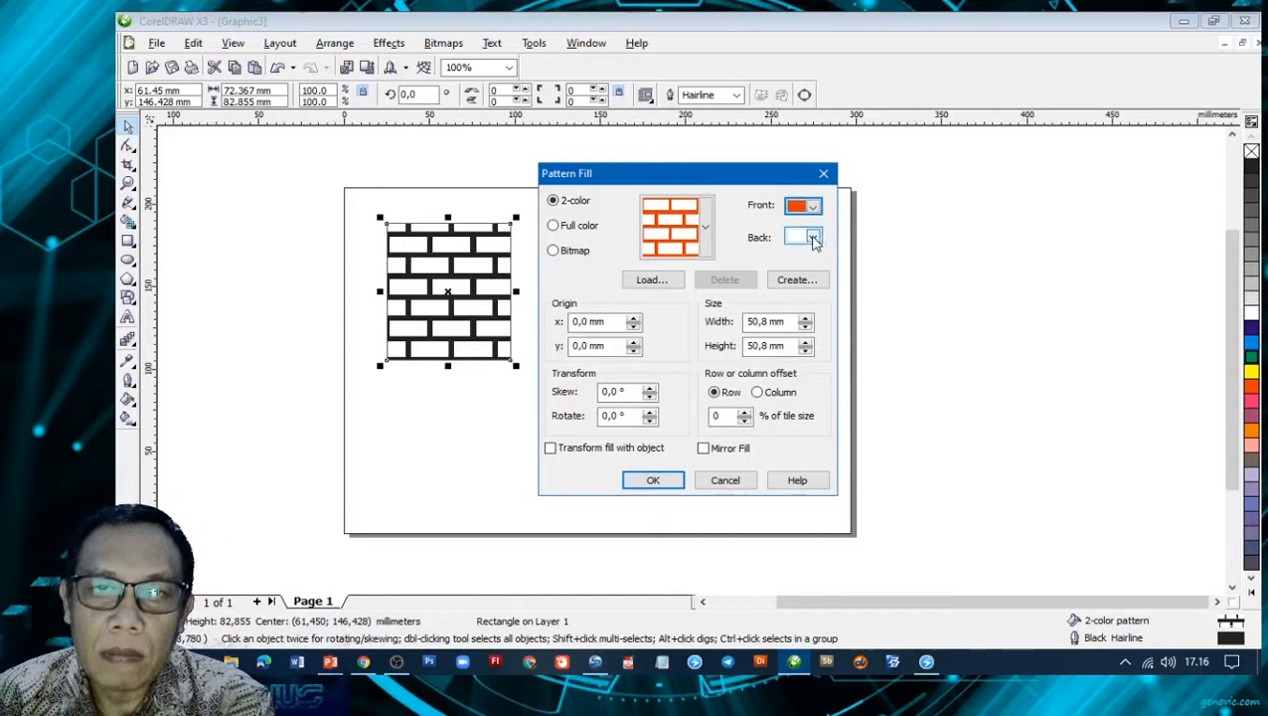
click(813, 238)
click(794, 267)
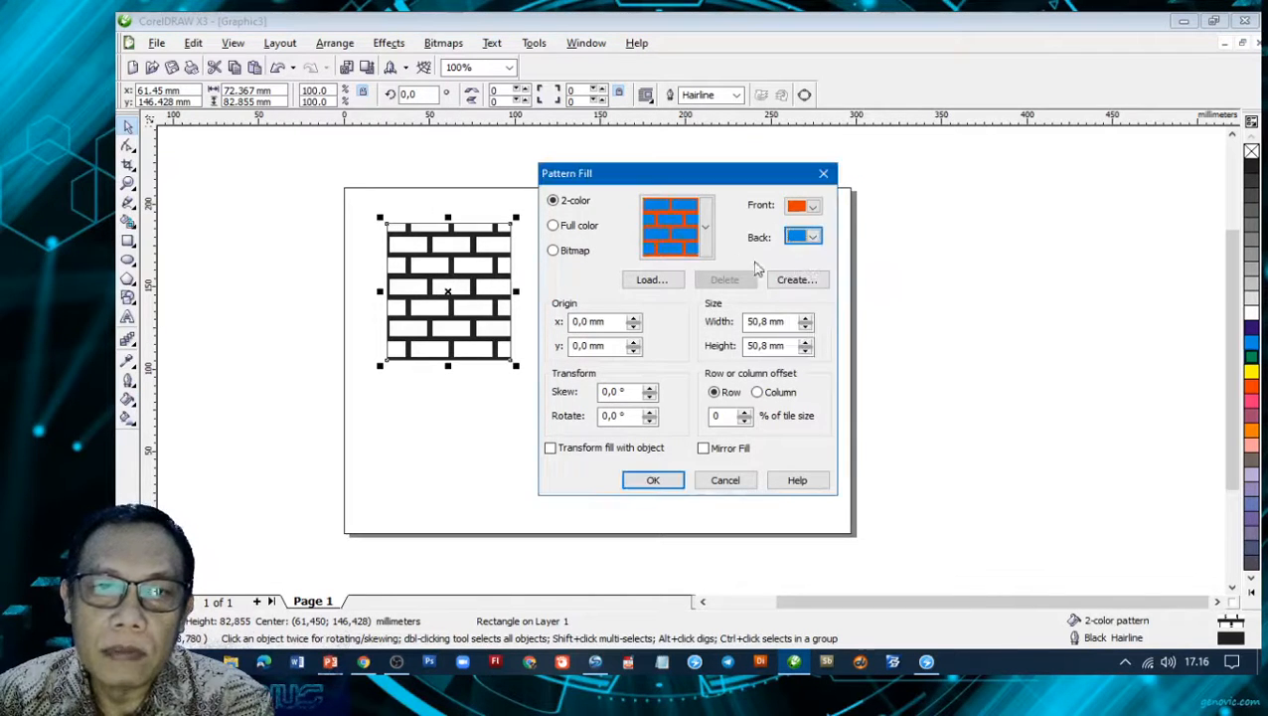
click(642, 481)
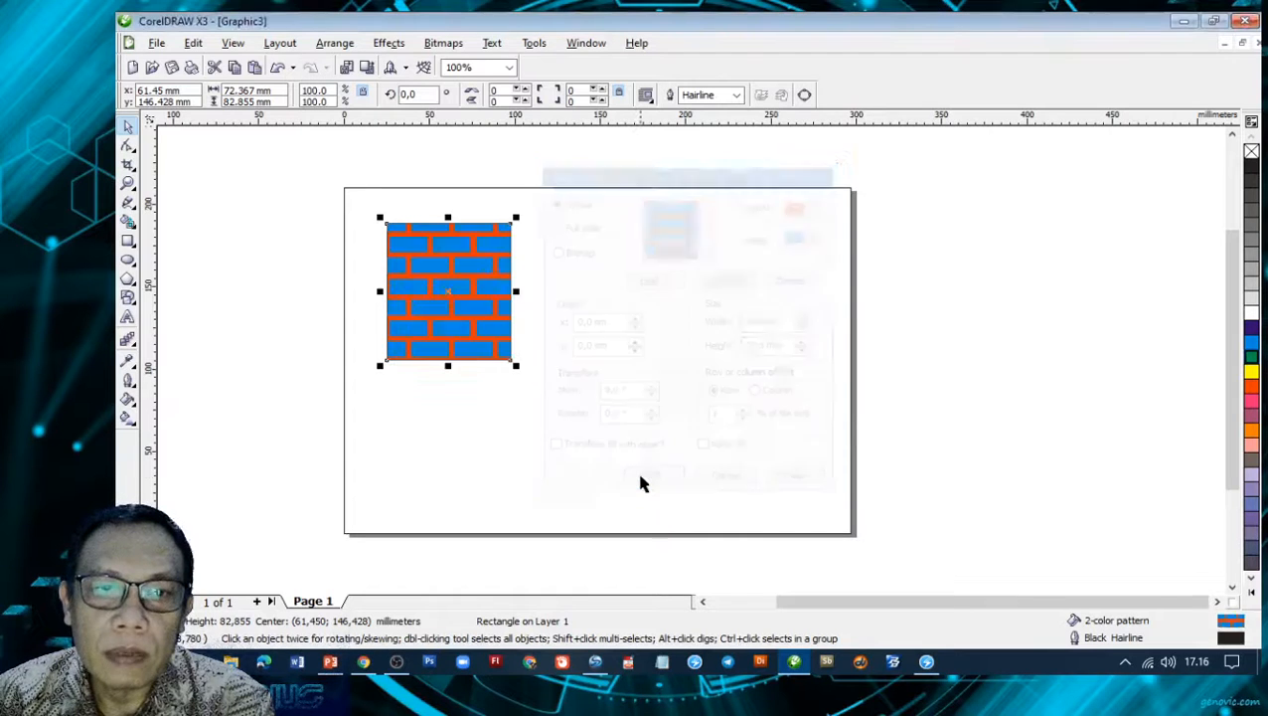
- Fill the rectangle with the full-color pattern of cartoon children in red, green and blue clothes
click(127, 398)
click(196, 409)
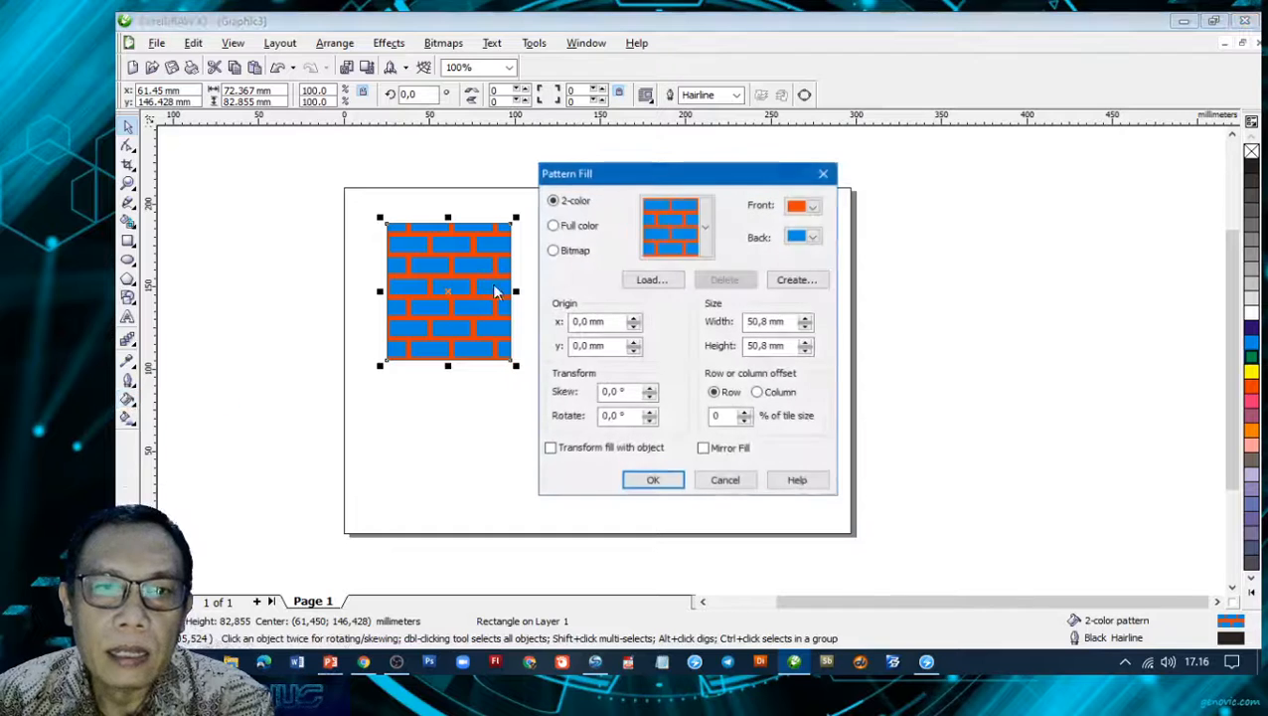
click(581, 231)
click(705, 227)
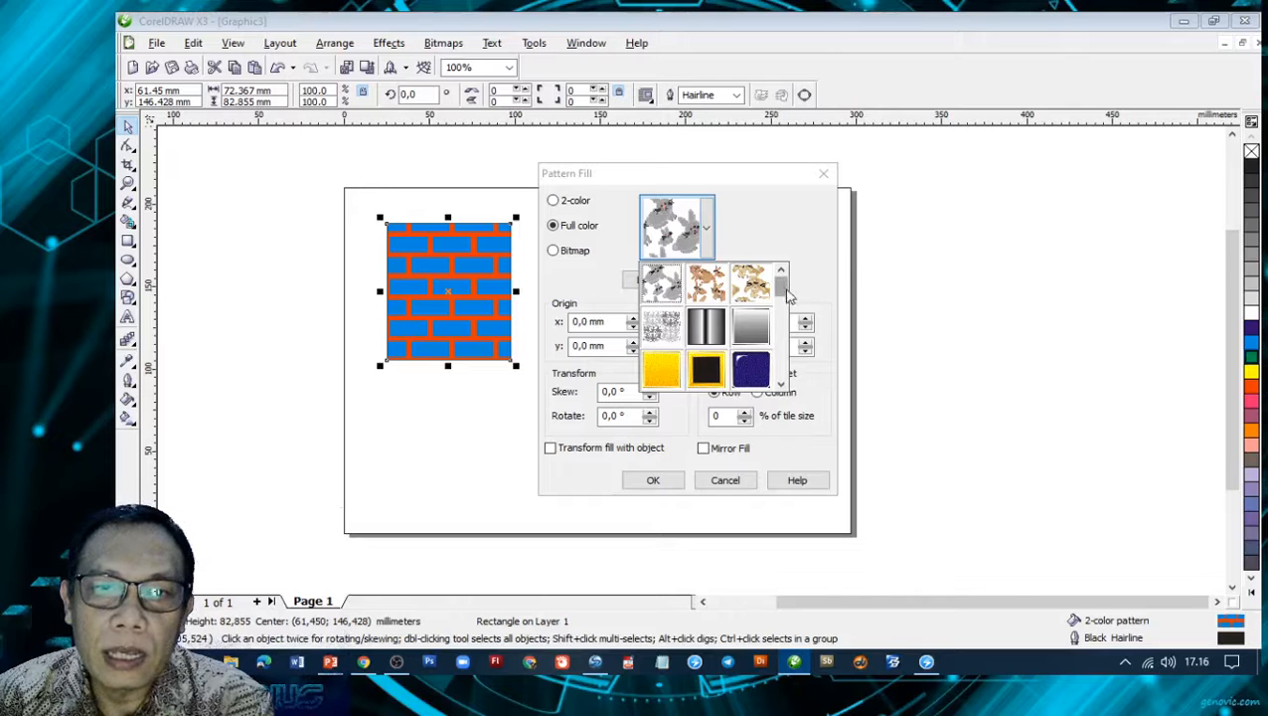
drag(786, 293, 781, 343)
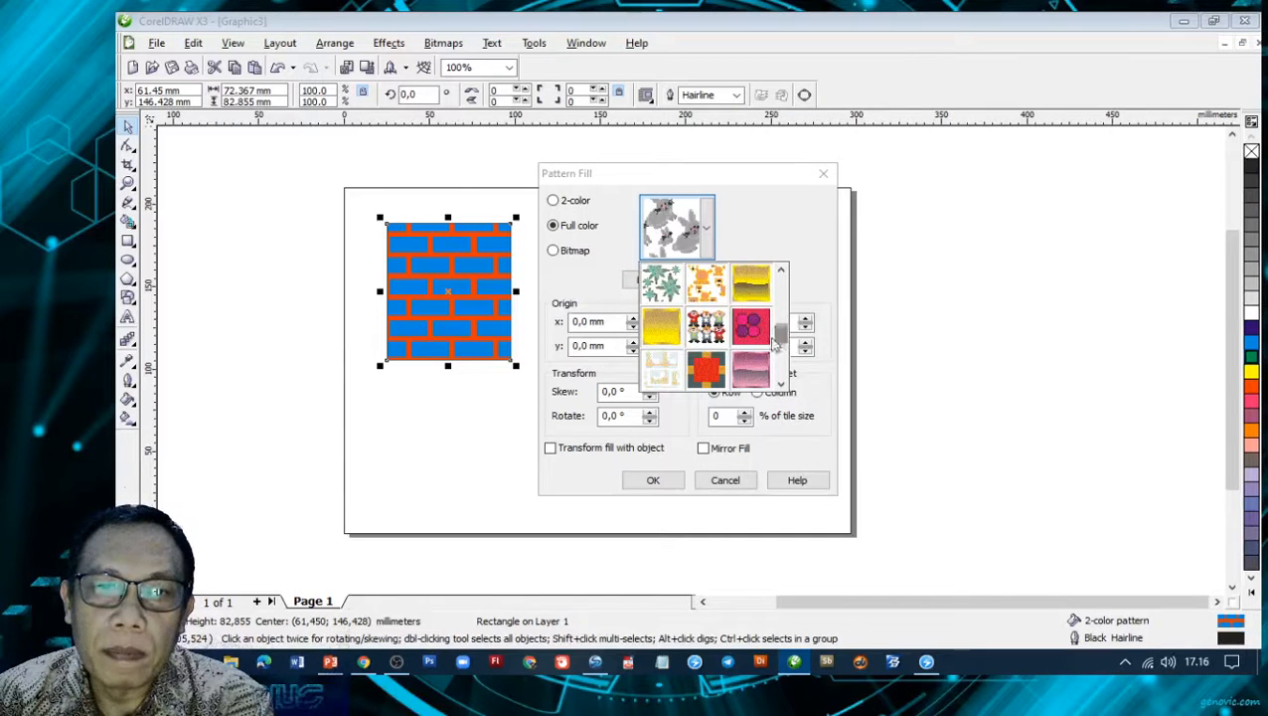
click(705, 325)
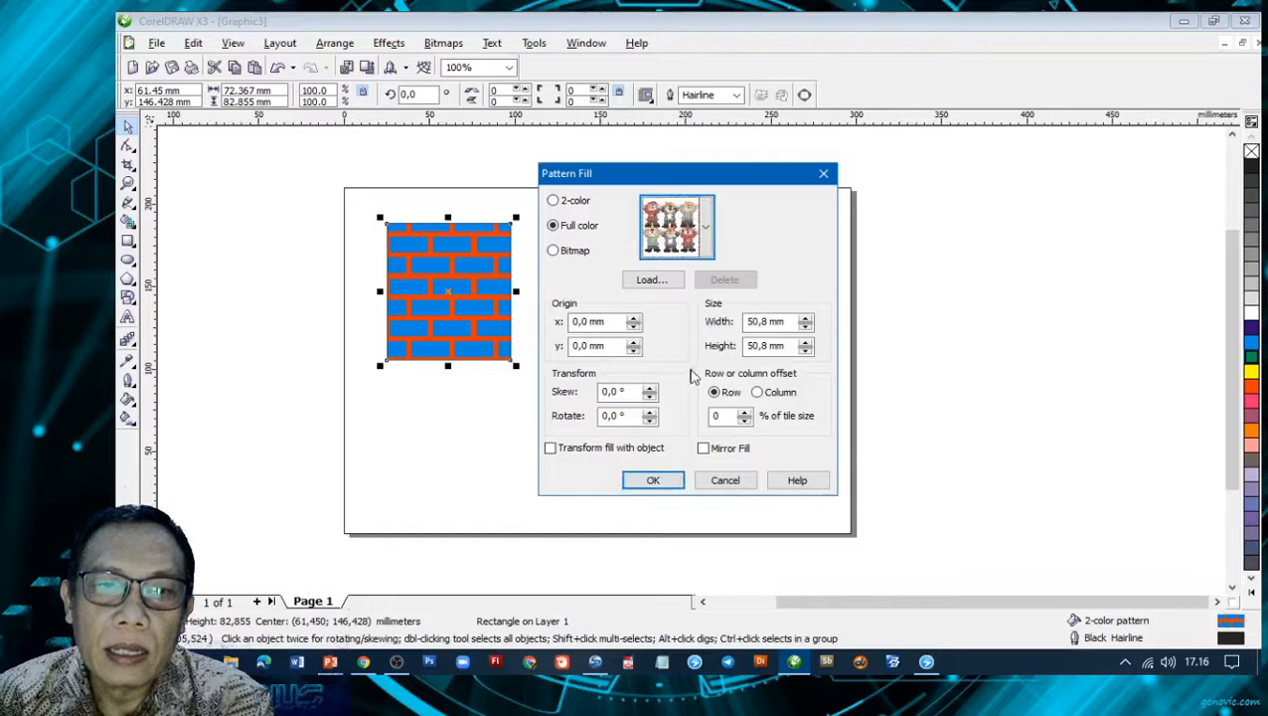
click(653, 480)
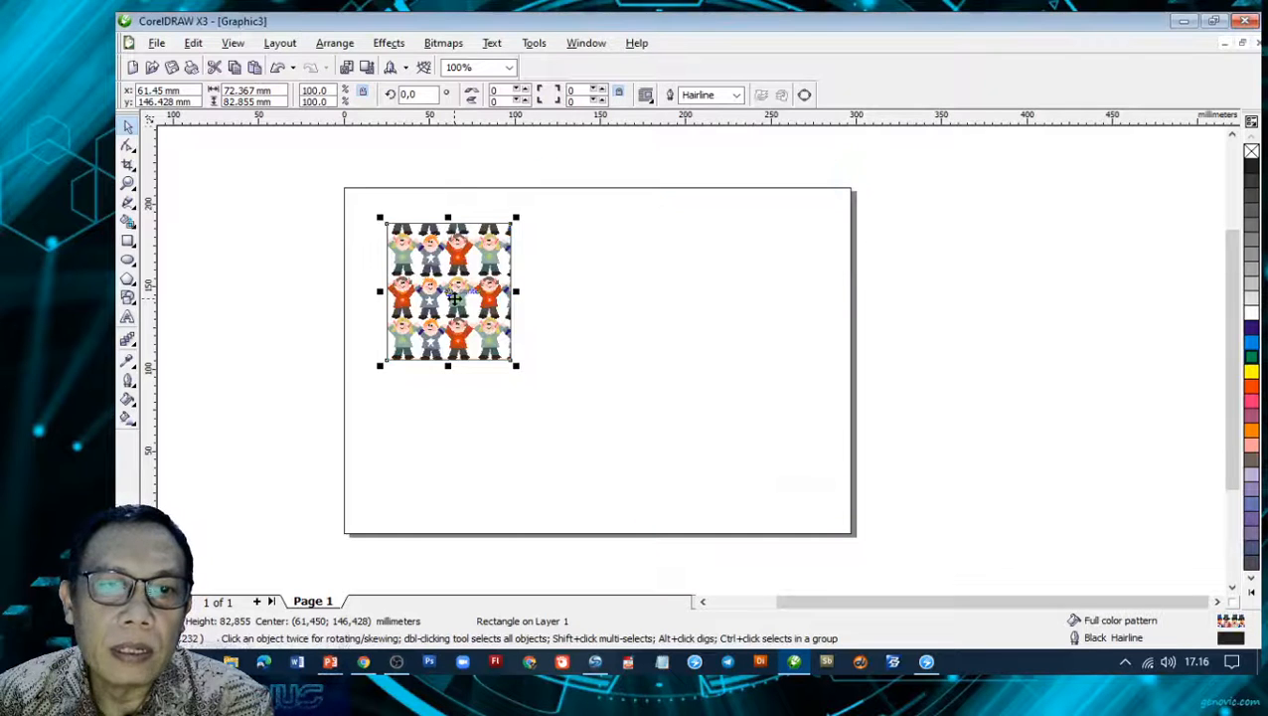
- Open the rectangle's texture fill settings and preview textures from the Samples library, including Air brush, Clouds.heavenly and Clouds.Midday
click(126, 403)
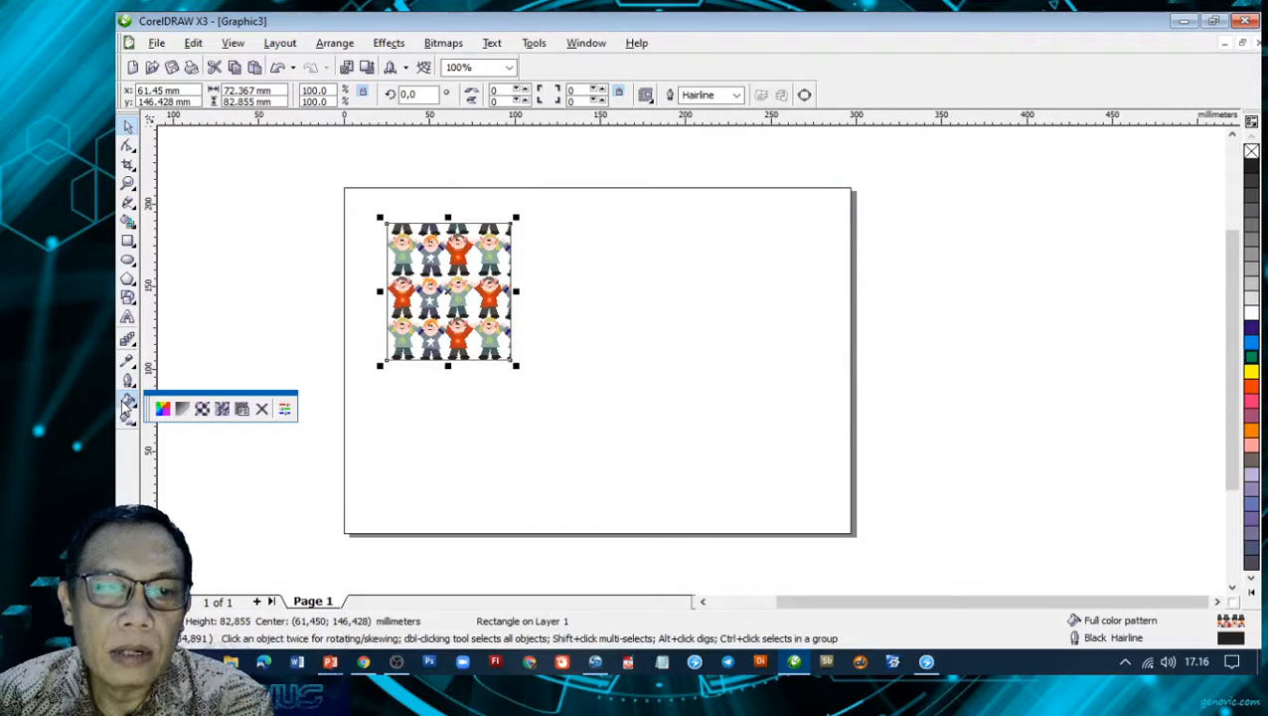
click(223, 411)
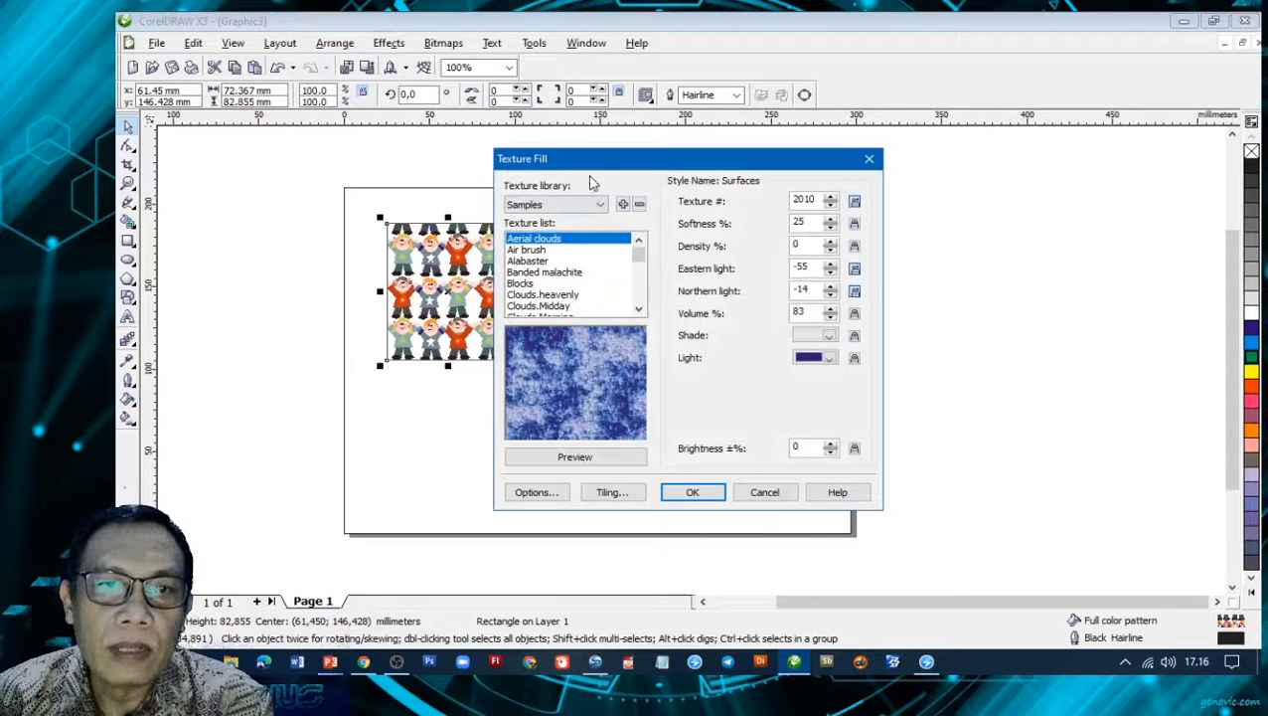
drag(601, 164, 634, 164)
click(578, 251)
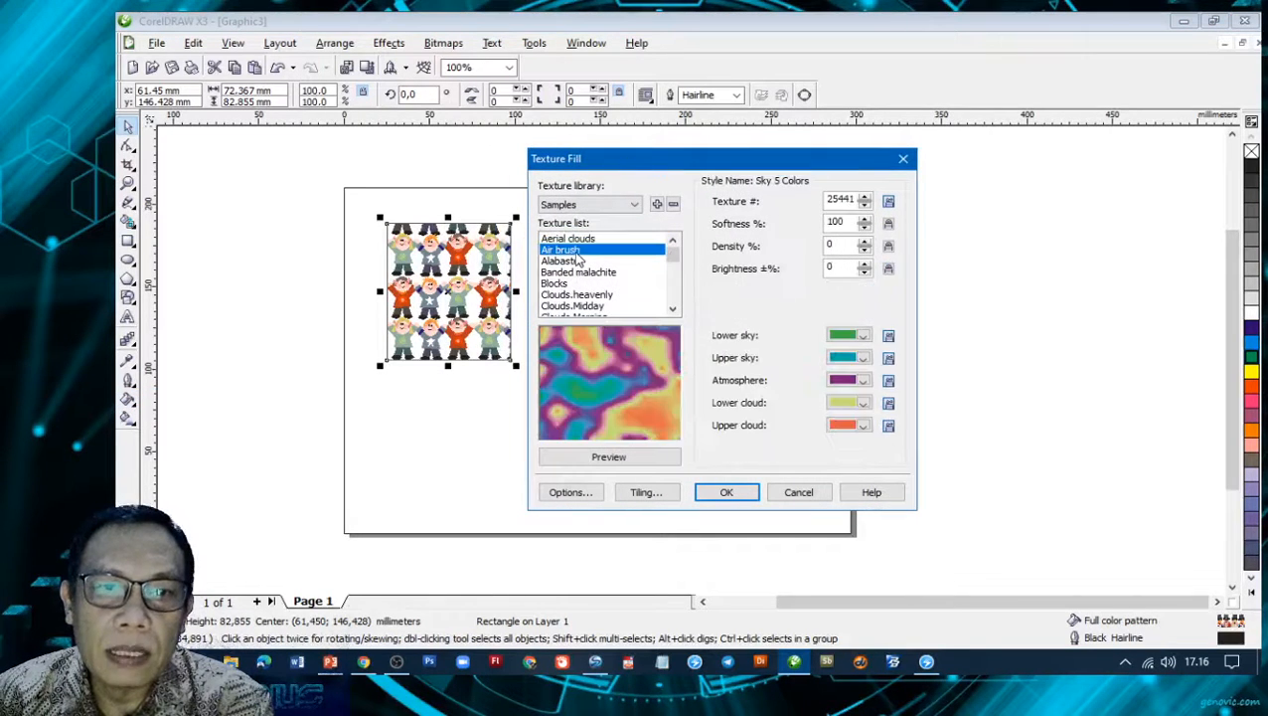
click(572, 272)
click(571, 294)
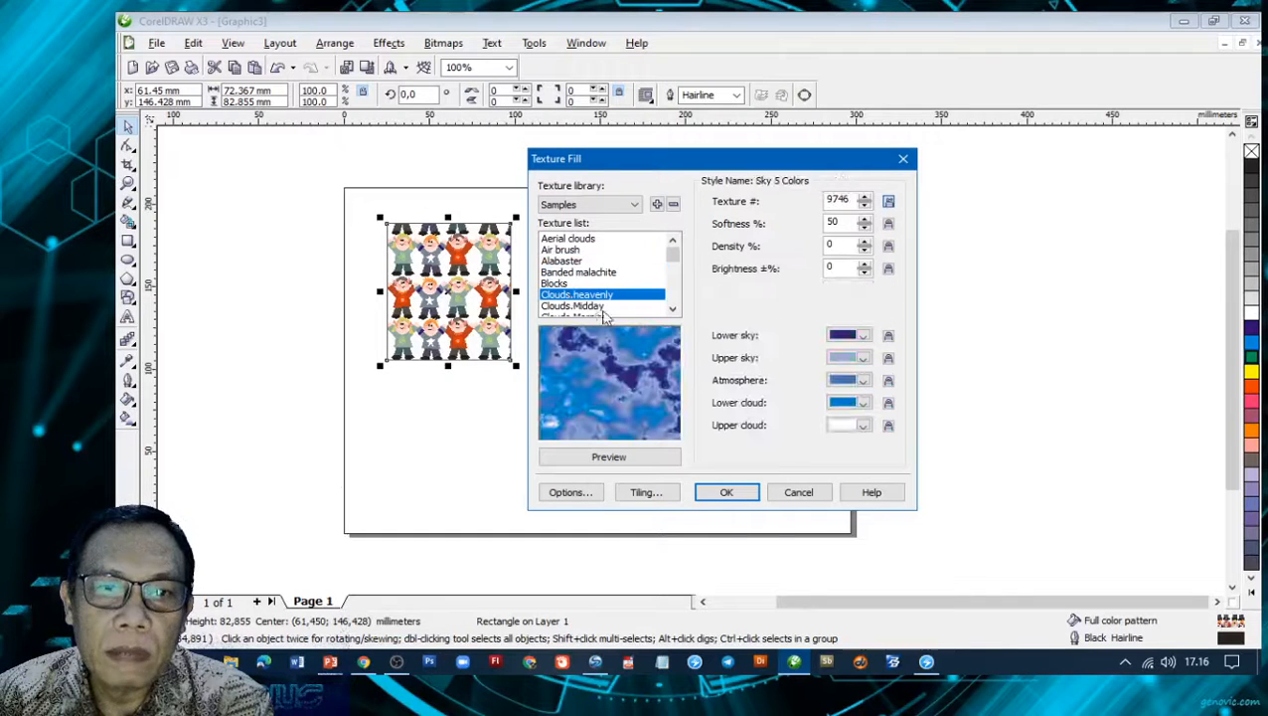
scroll(668, 306, down, 2)
click(566, 297)
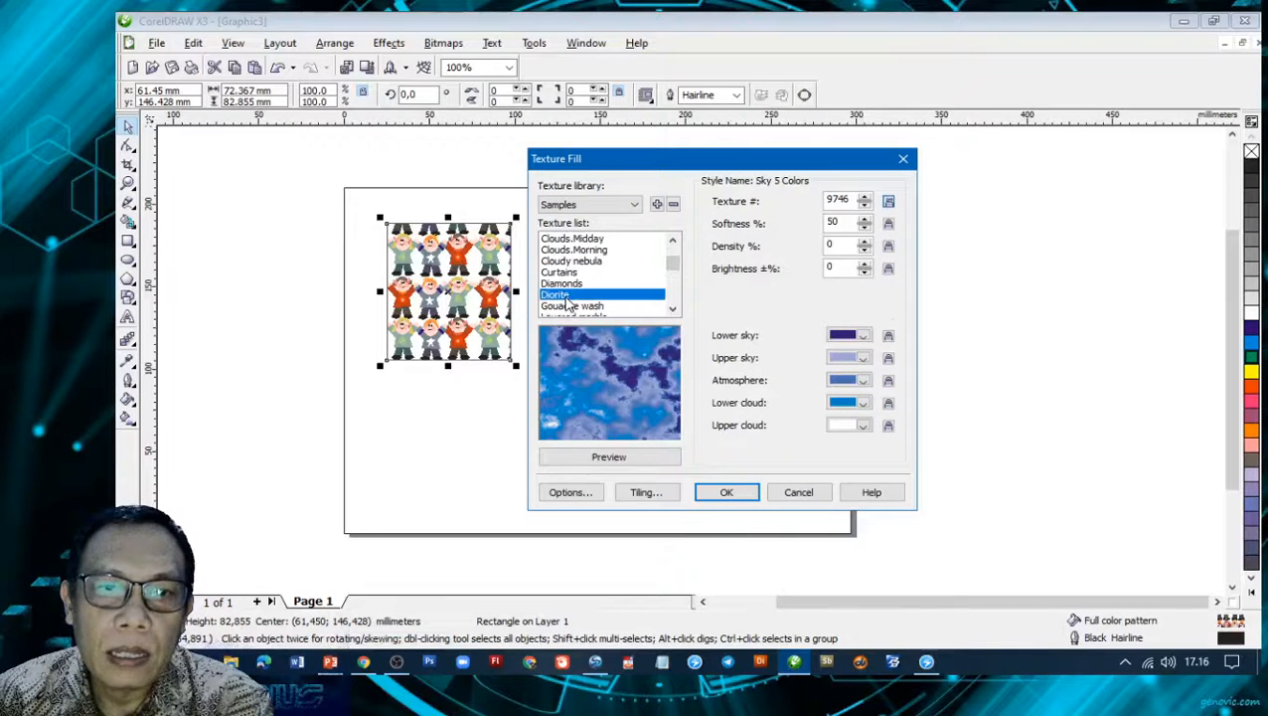
click(564, 242)
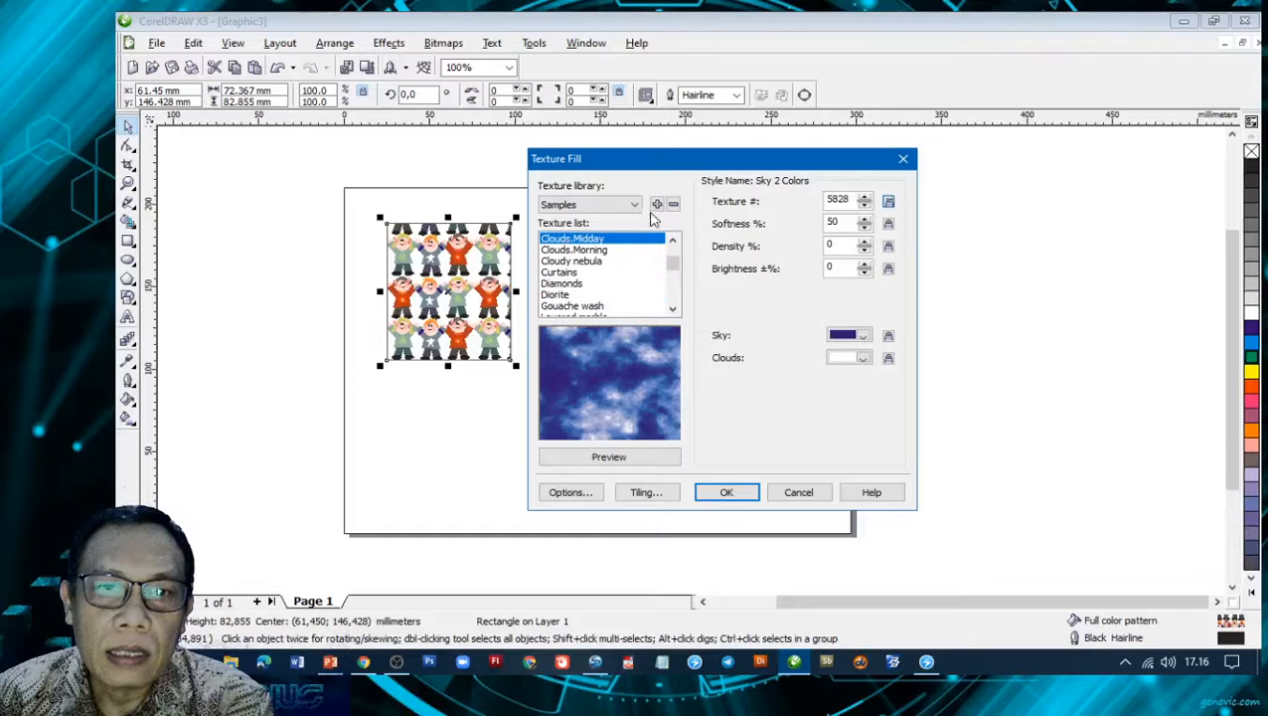
- Fill the rectangle with a dark gray-and-green texture from the Samples 8 library
click(634, 204)
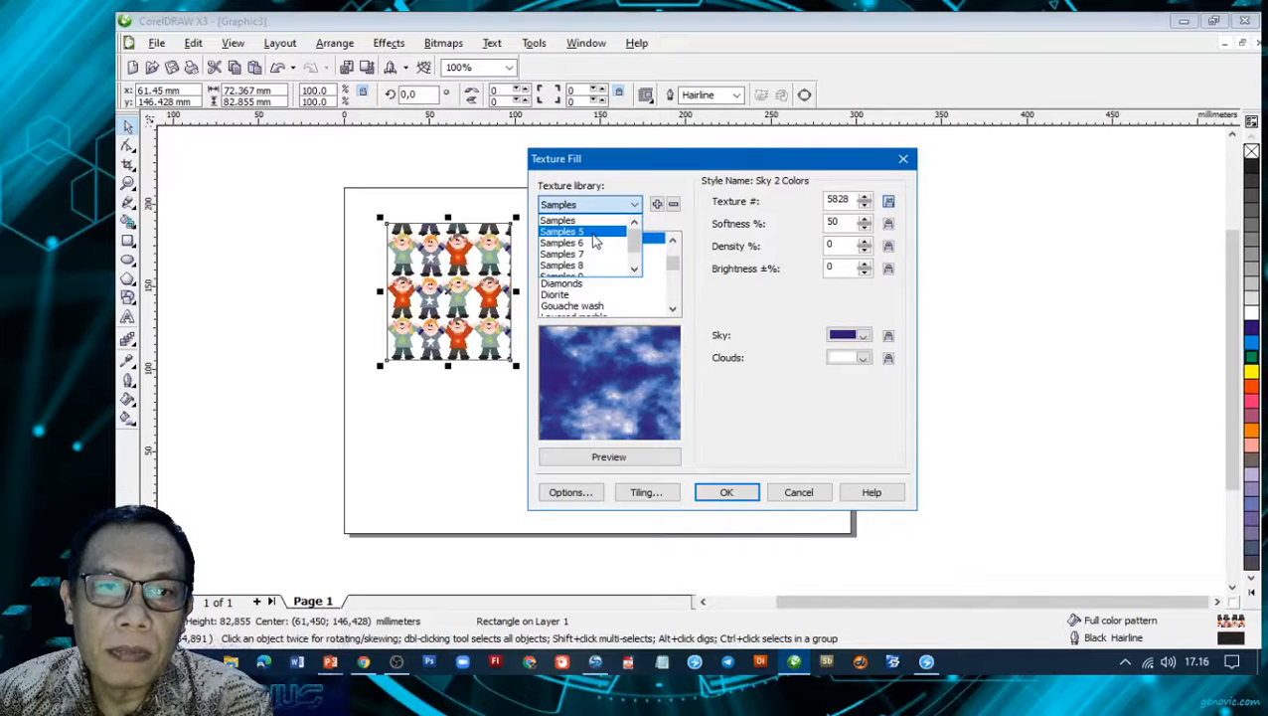
click(581, 265)
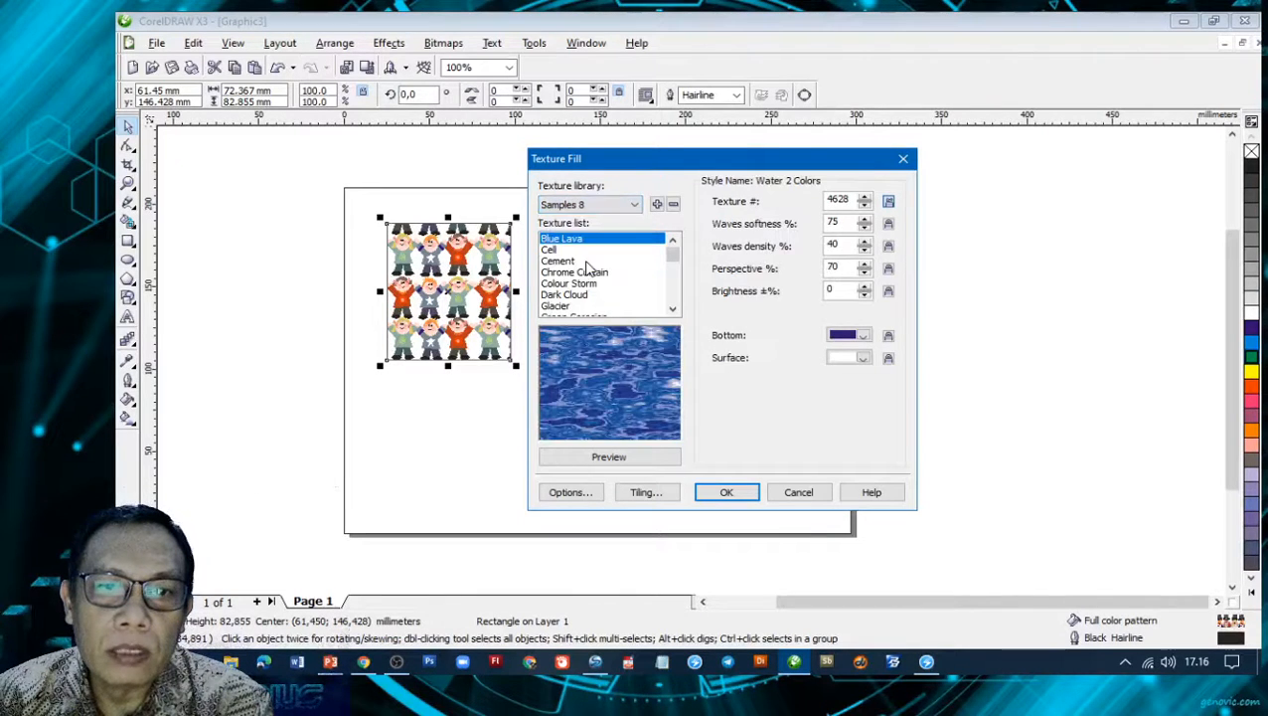
click(558, 252)
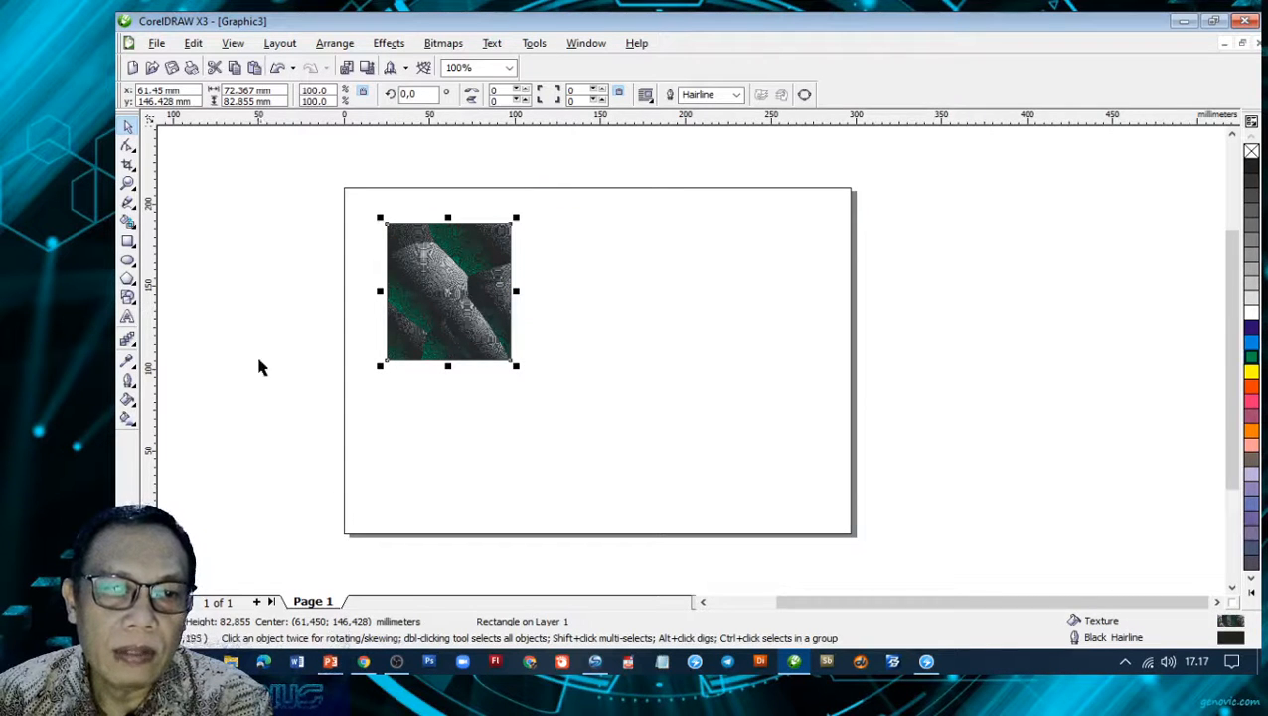
- Choose the Bars PostScript texture for the rectangle with the fill preview turned on, after comparing Birds and Archimedes
click(131, 399)
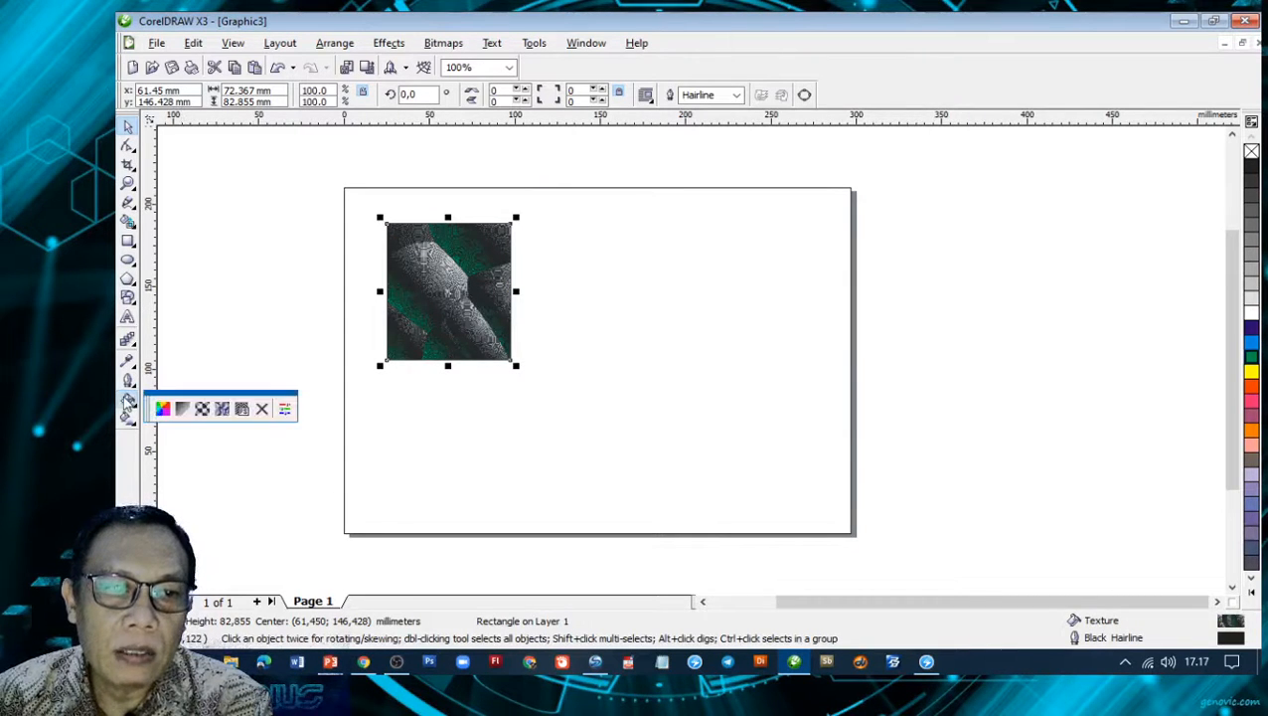
click(241, 409)
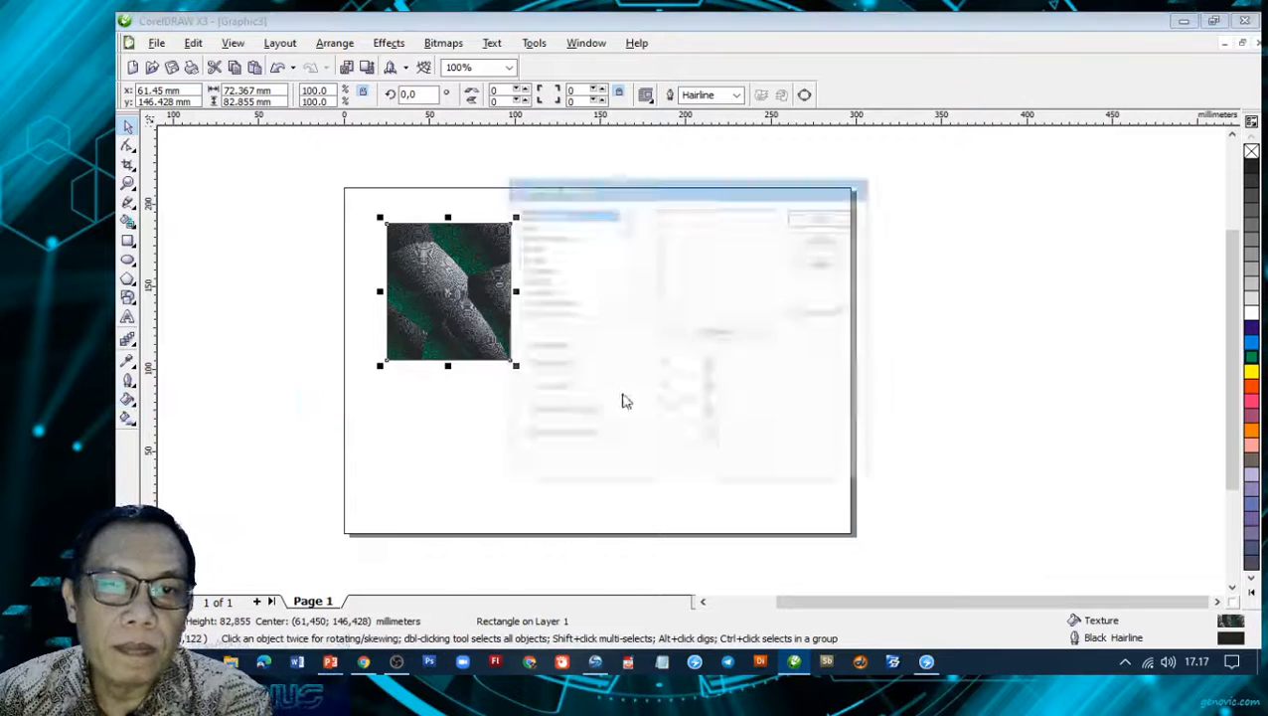
click(534, 227)
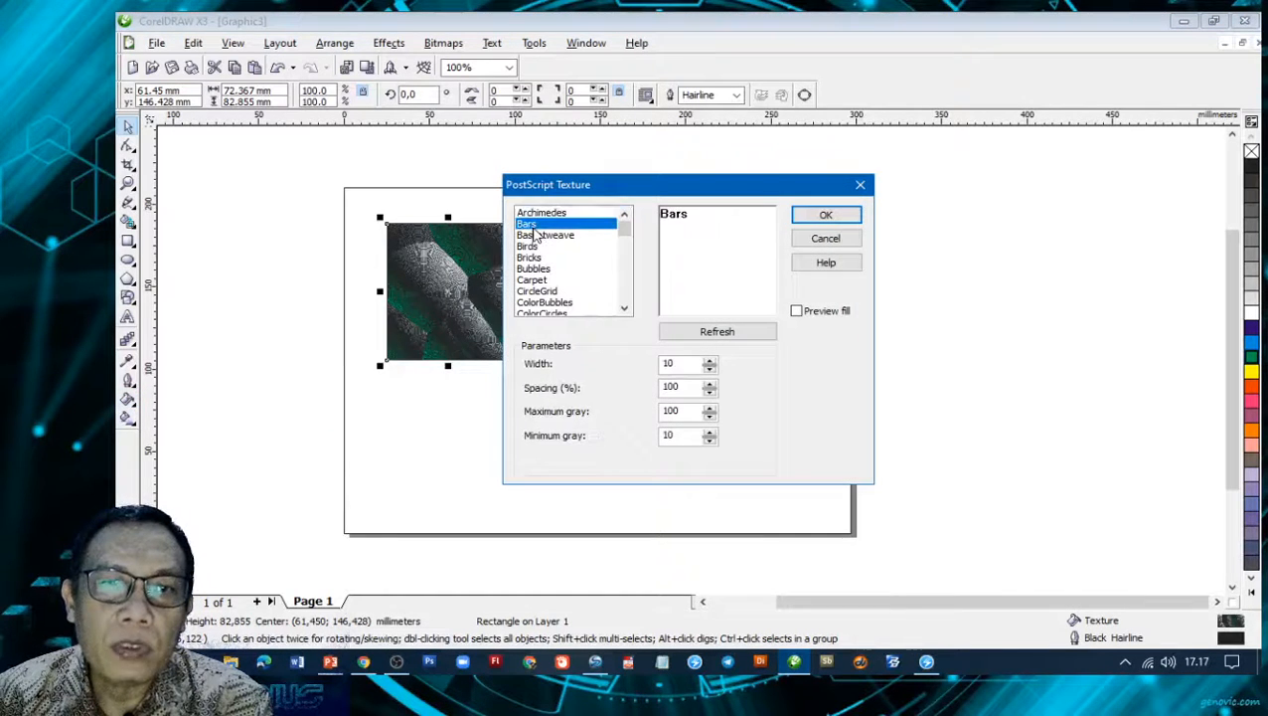
click(535, 246)
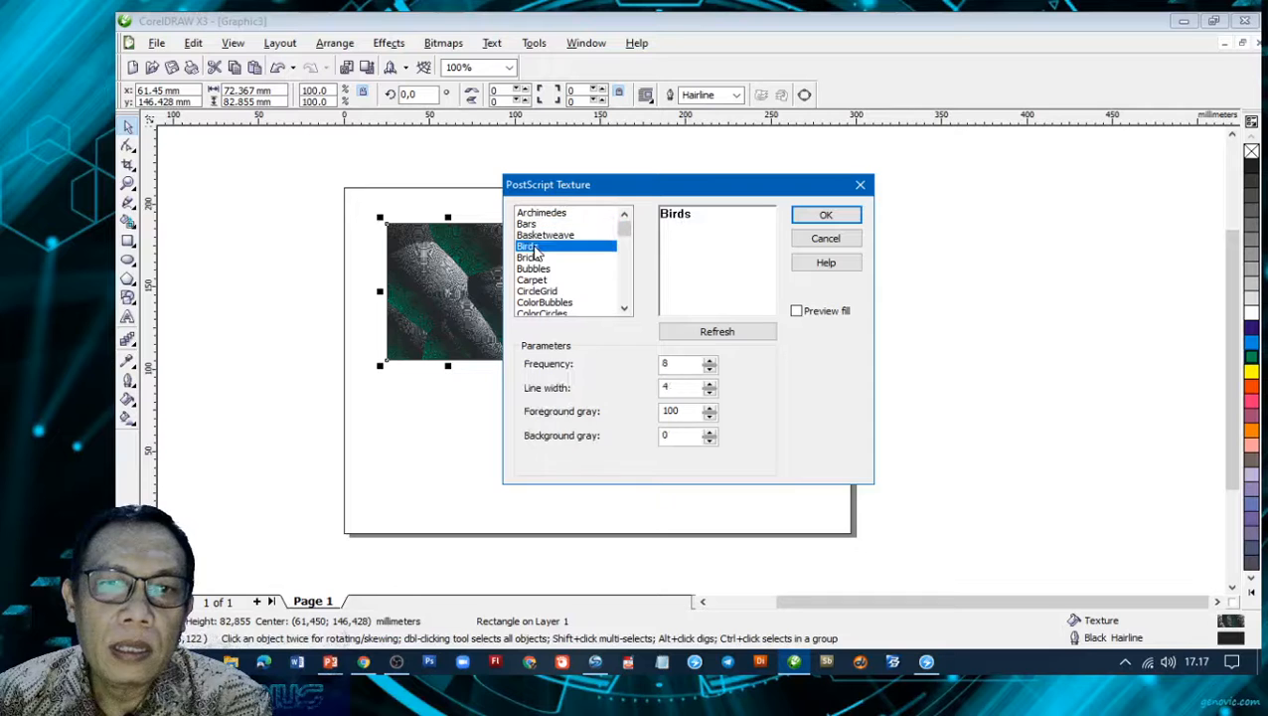
click(795, 310)
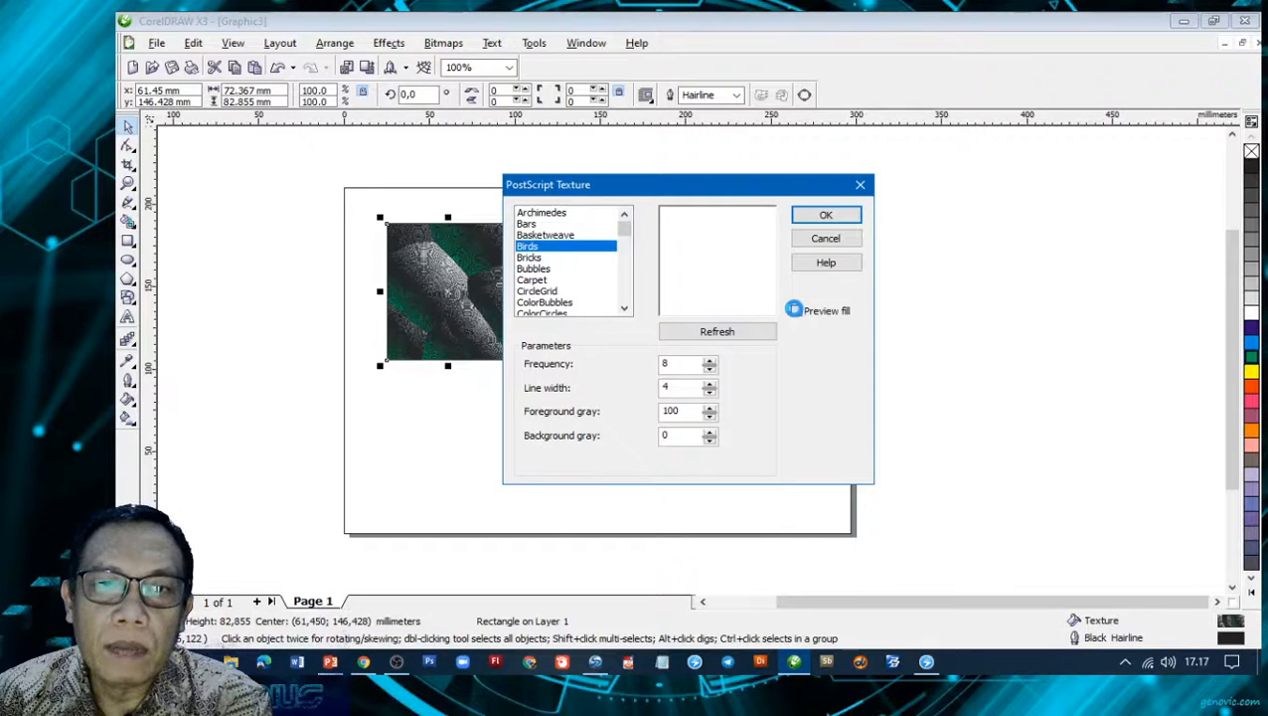
click(530, 216)
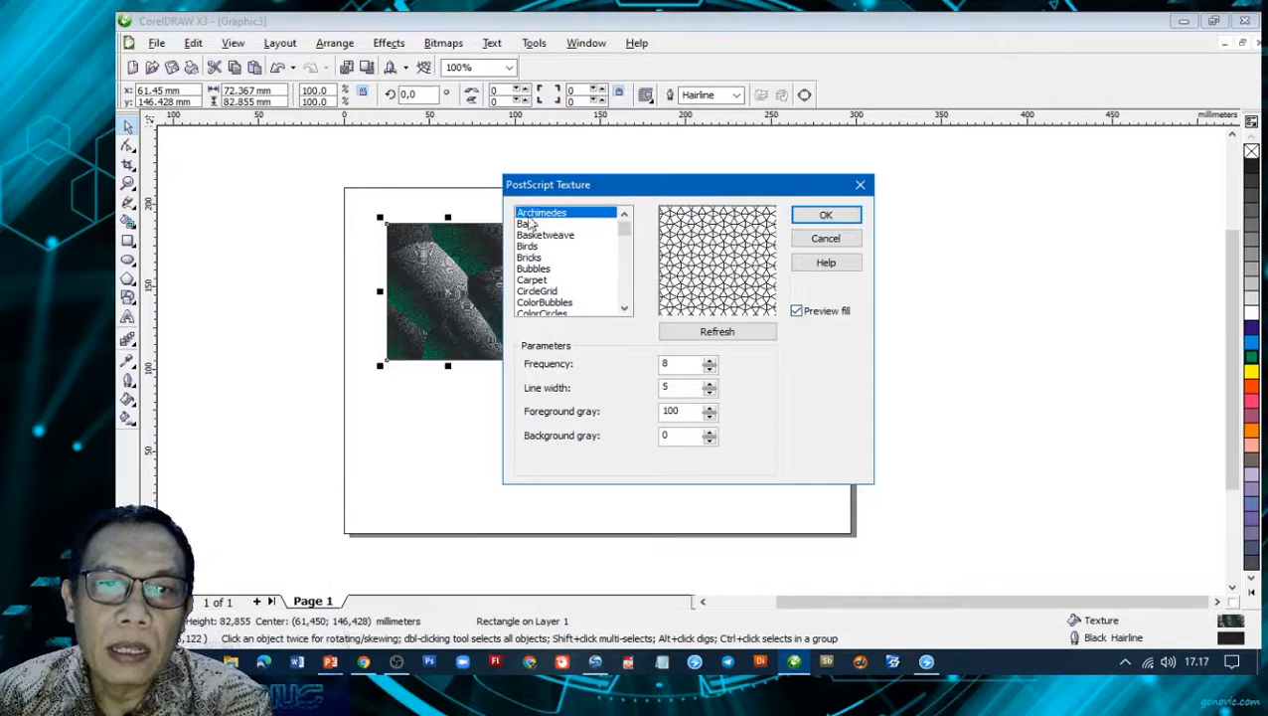
click(535, 224)
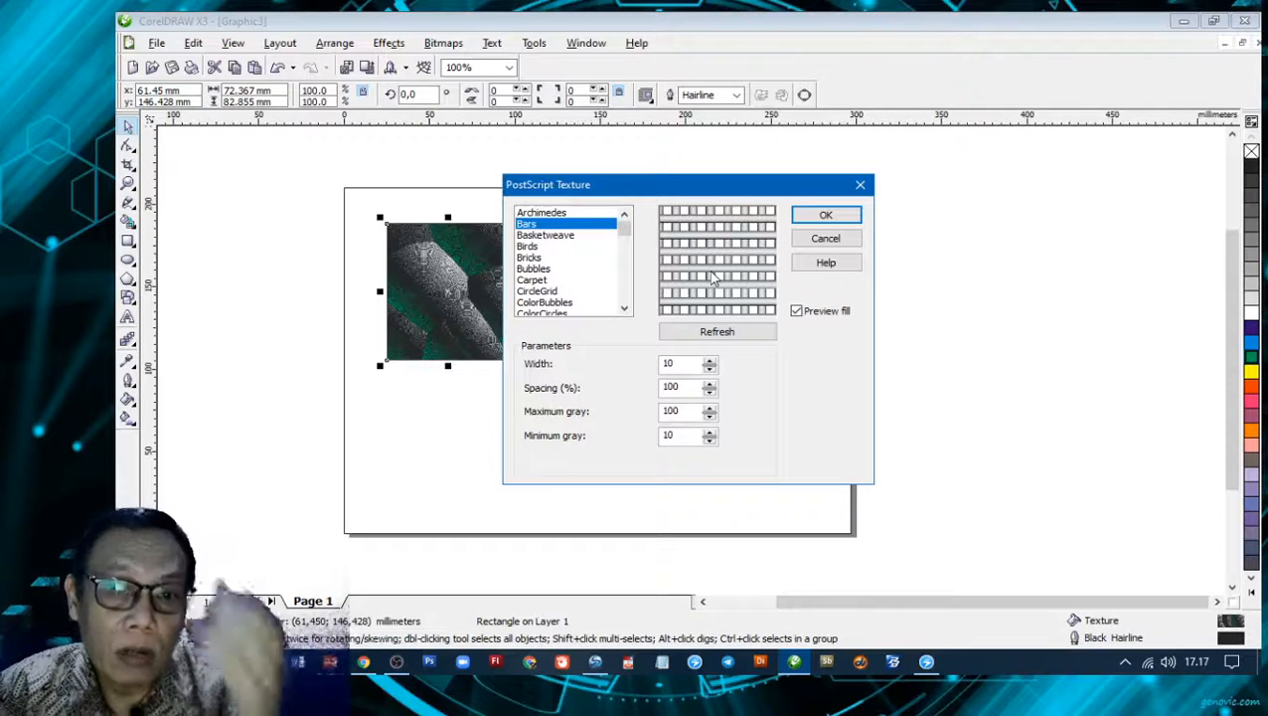
- Set the Bars texture's width to 15 and refresh its preview
click(708, 372)
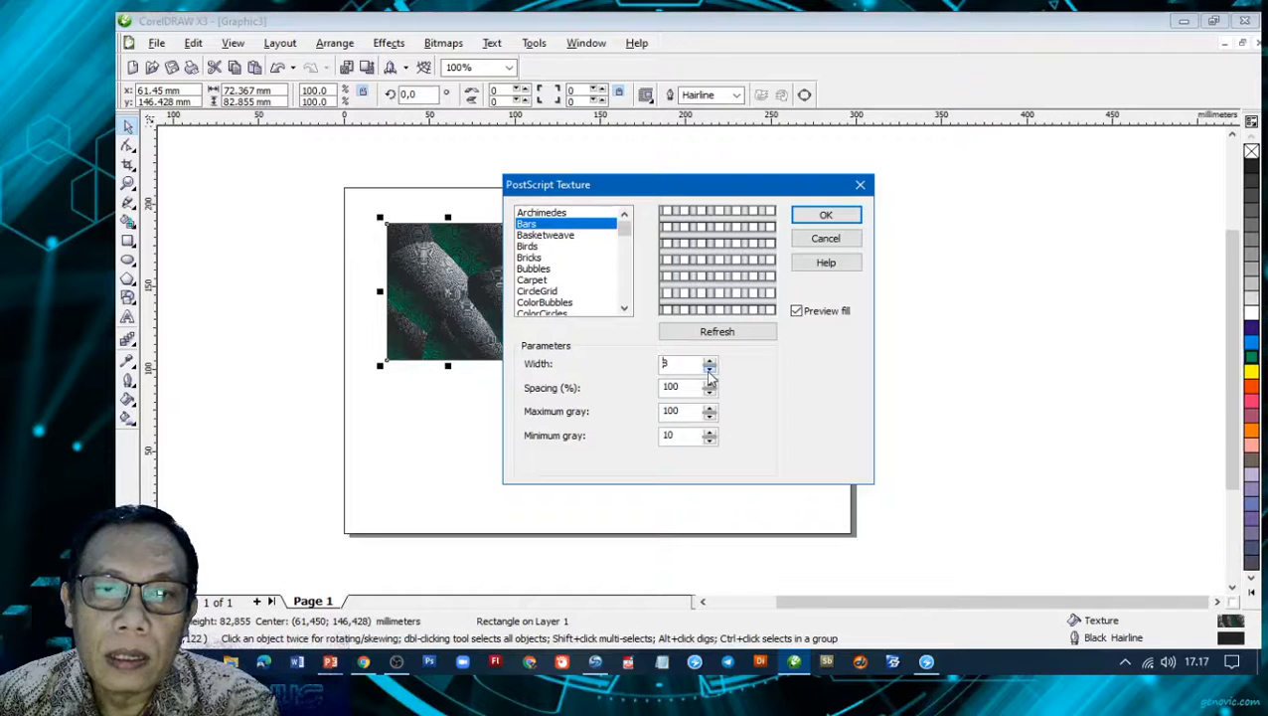
click(716, 335)
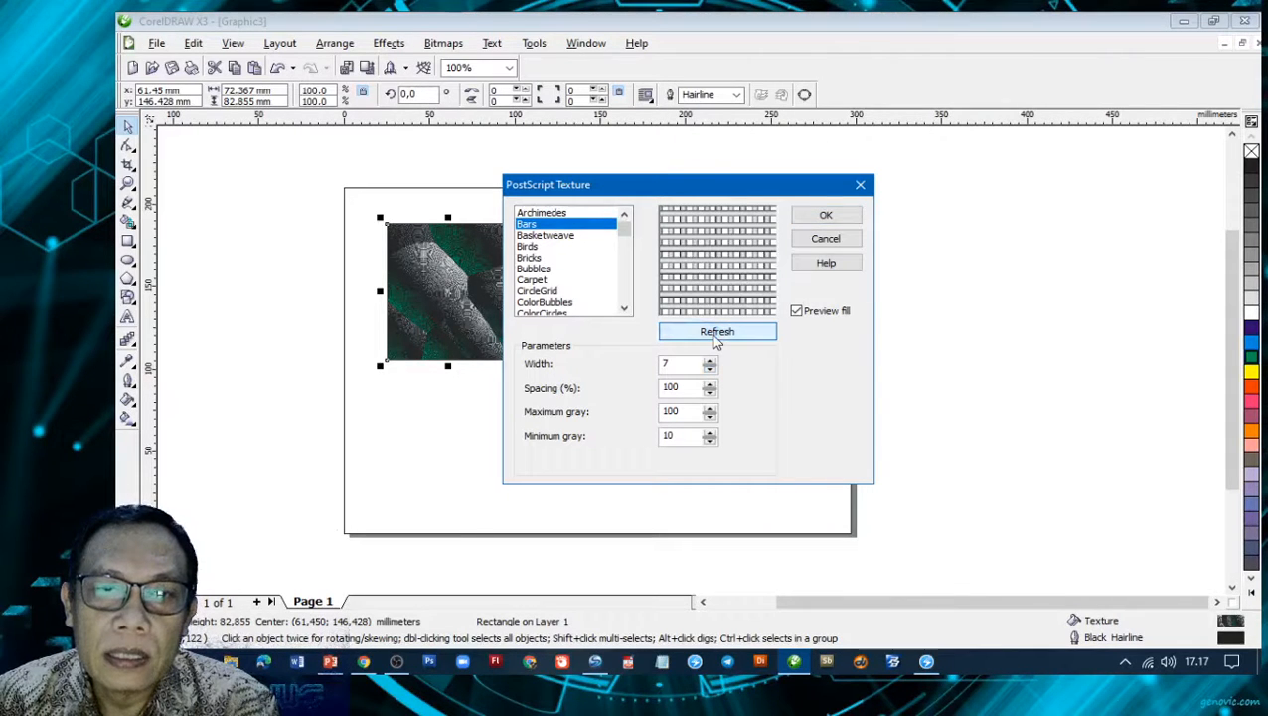
click(710, 367)
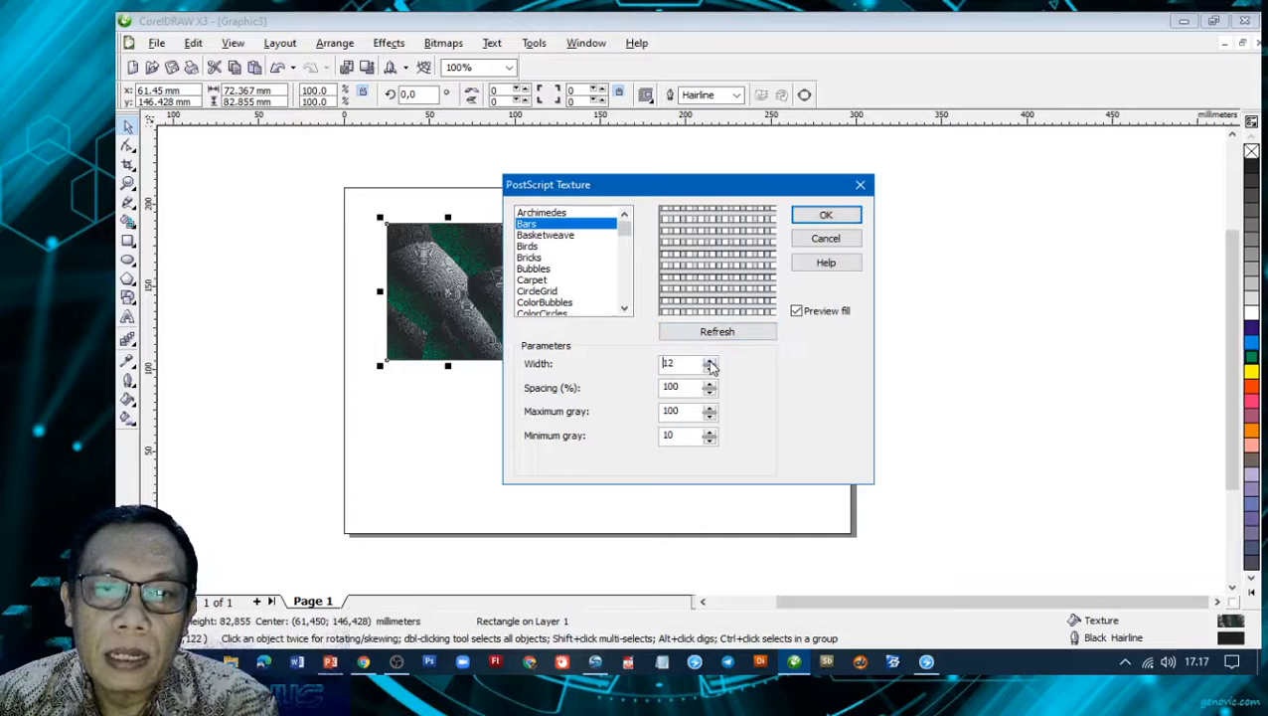
click(714, 336)
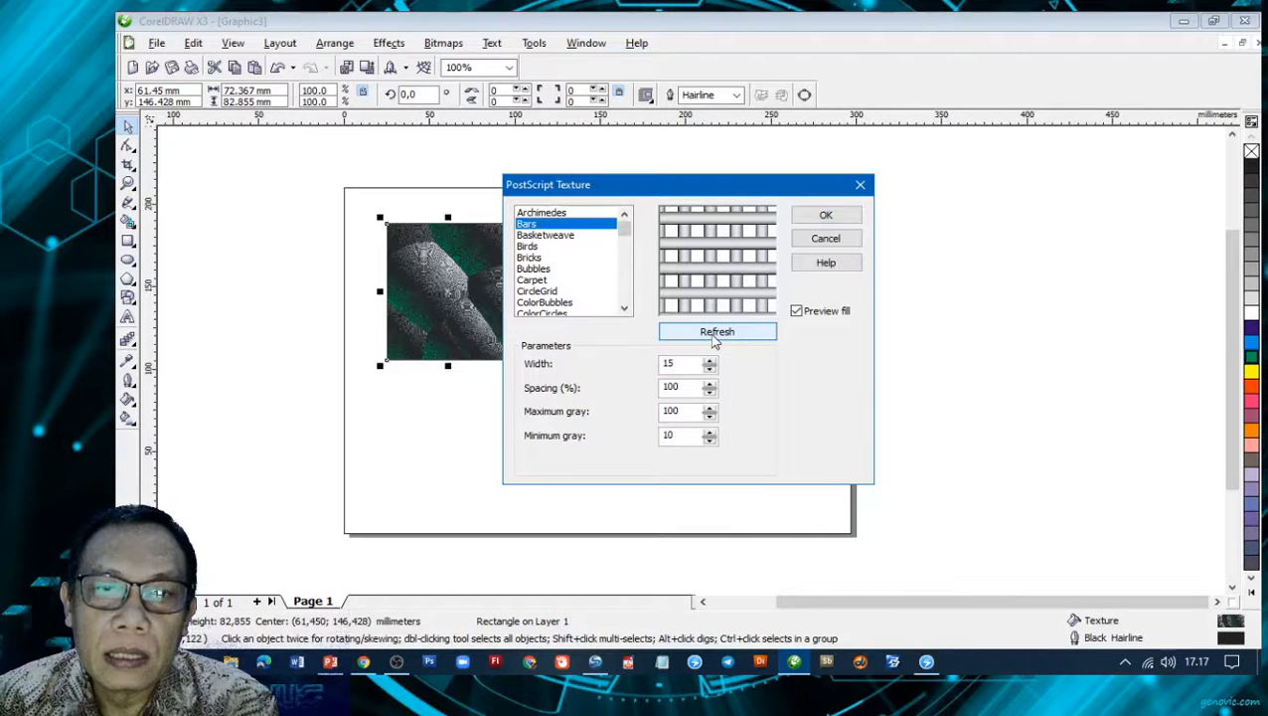
- Set the Bars texture's spacing to 94% and maximum gray to 92, and apply it to the rectangle
click(709, 393)
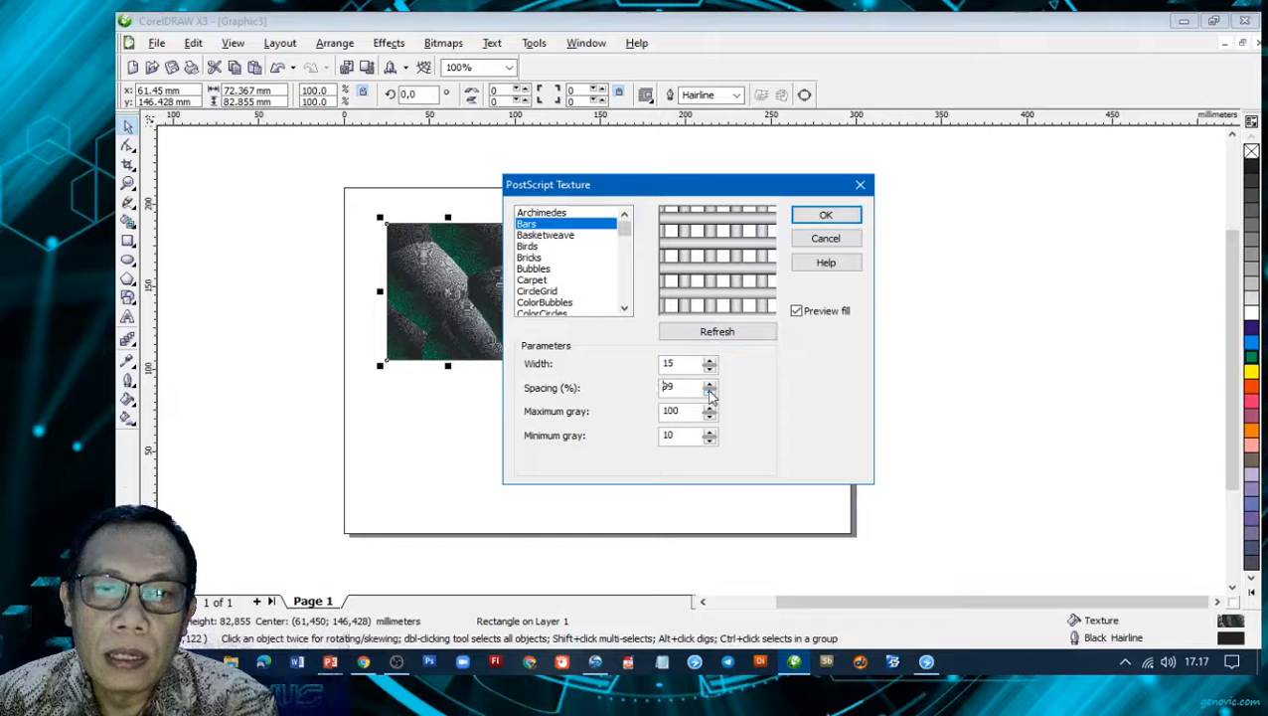
click(715, 335)
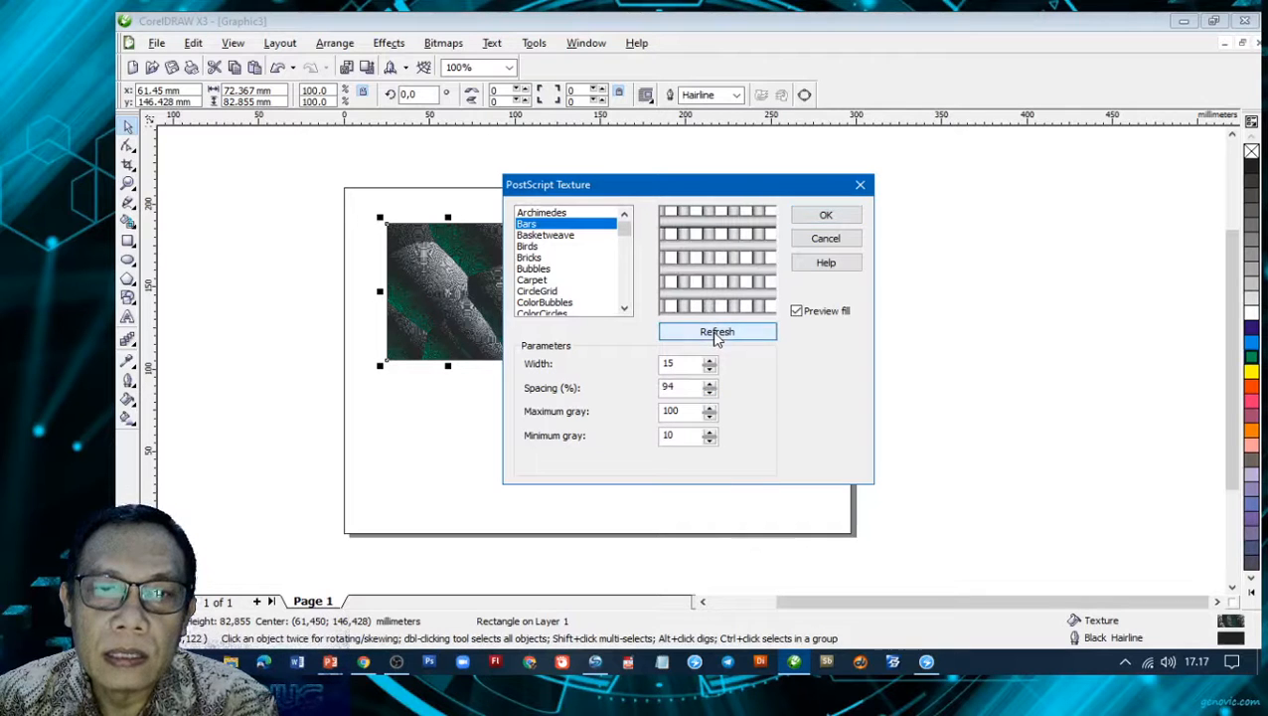
click(709, 417)
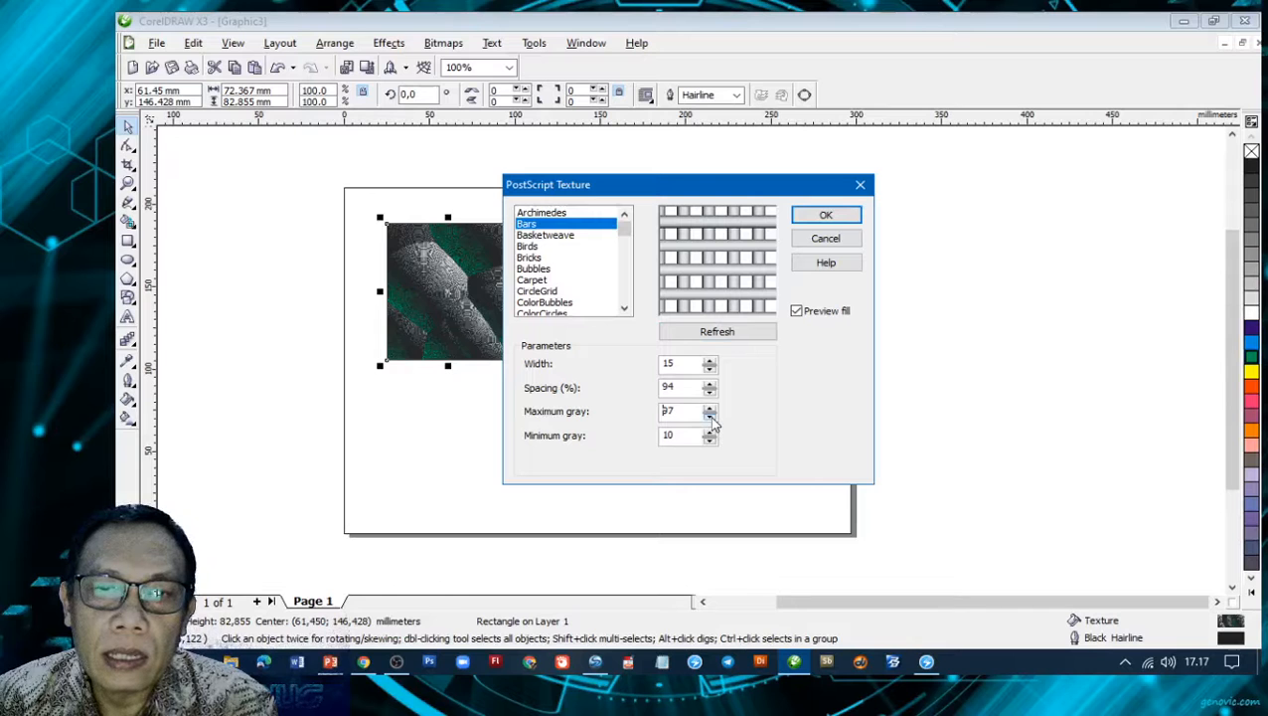
click(713, 338)
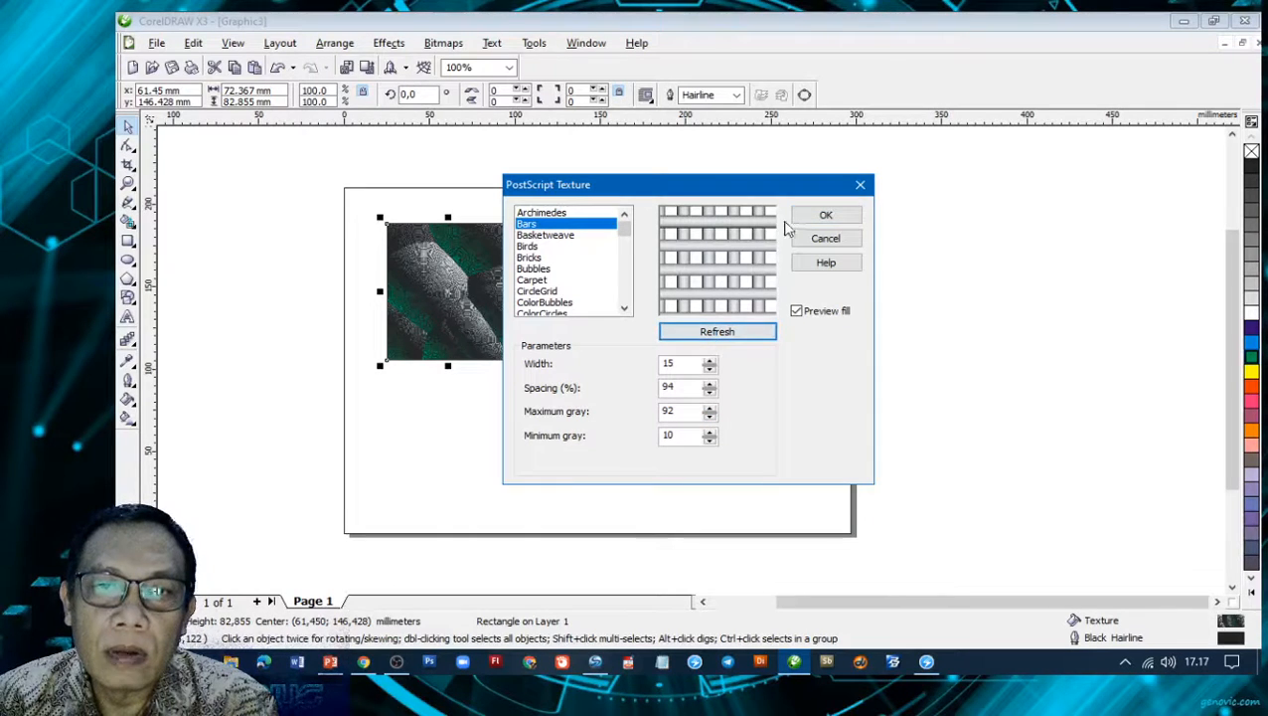
click(825, 216)
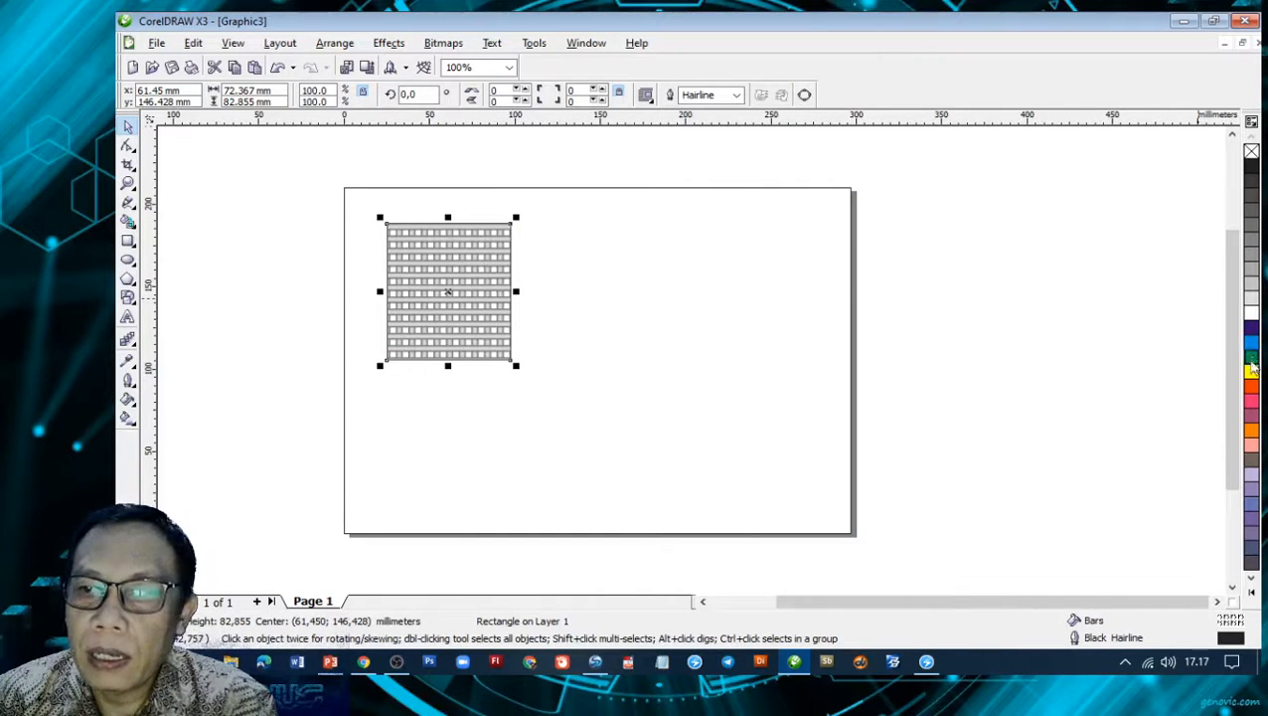
- Fill the rectangle with solid yellow and move its center to about x 77 mm, y 136 mm
click(1251, 371)
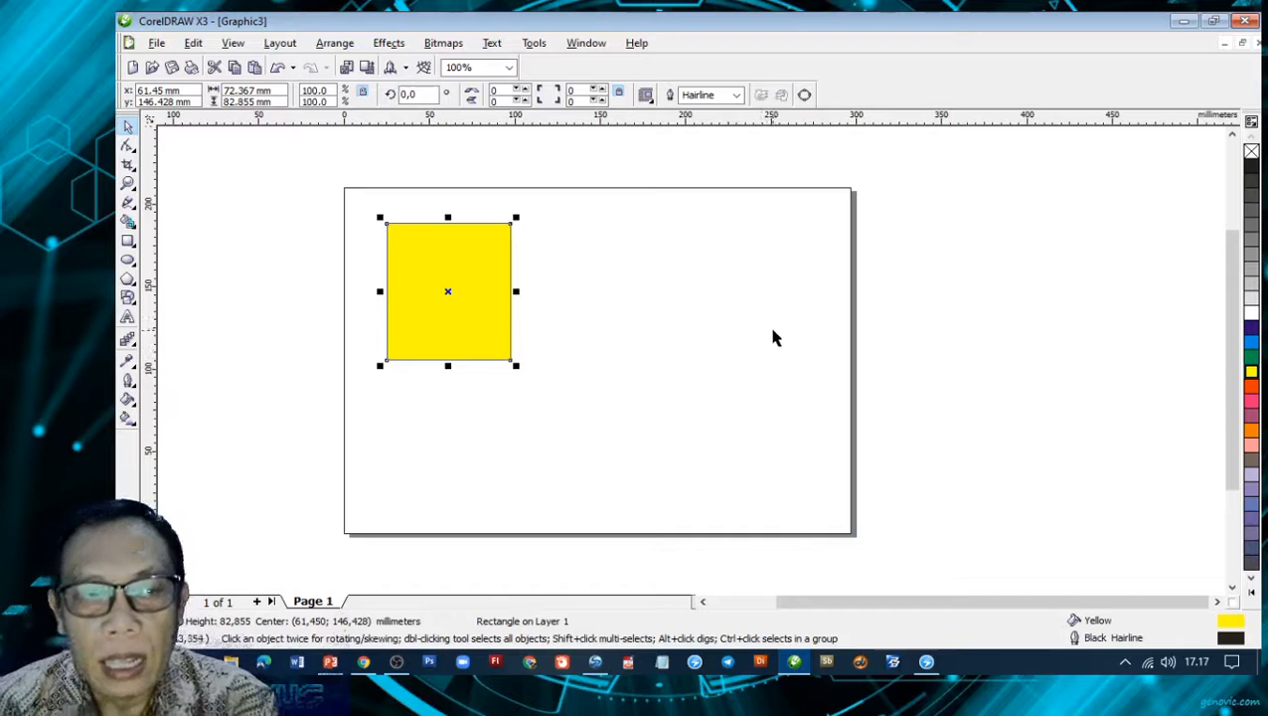
drag(467, 285, 494, 302)
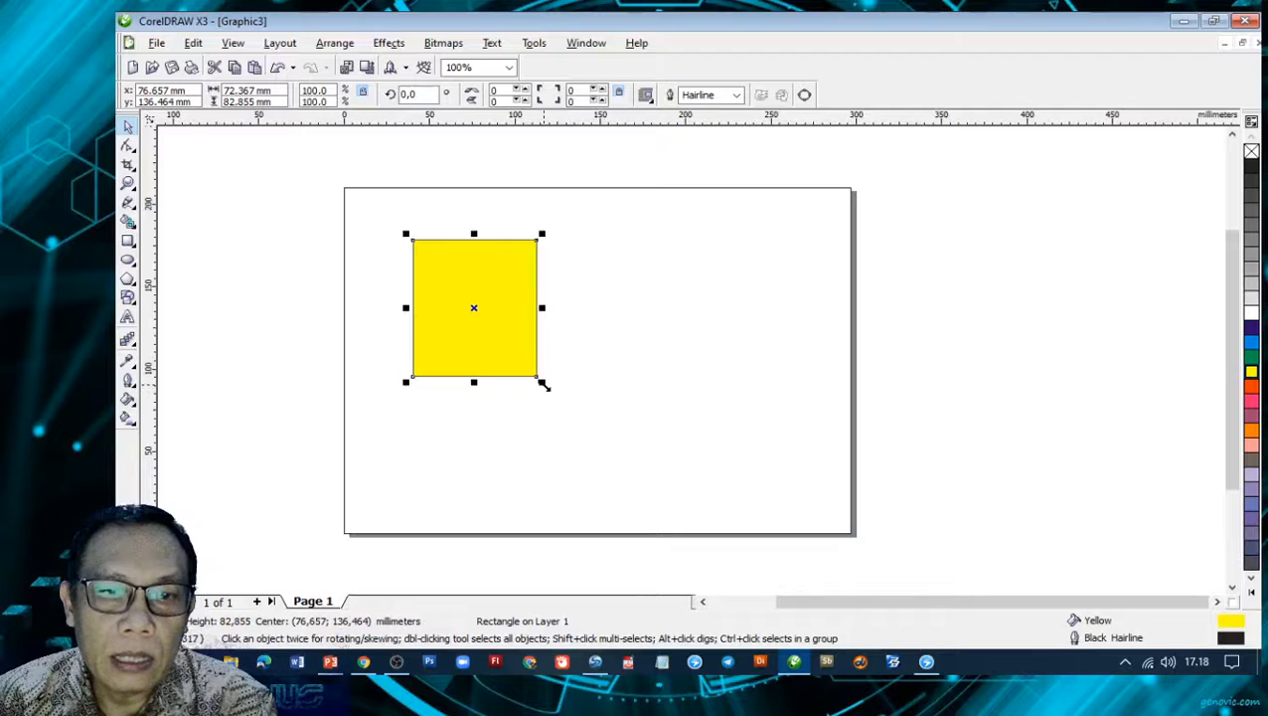
- Enlarge the yellow rectangle proportionally to about 88 × 101 mm and move its center to about x 114 mm, y 123 mm
drag(542, 382, 570, 412)
click(576, 407)
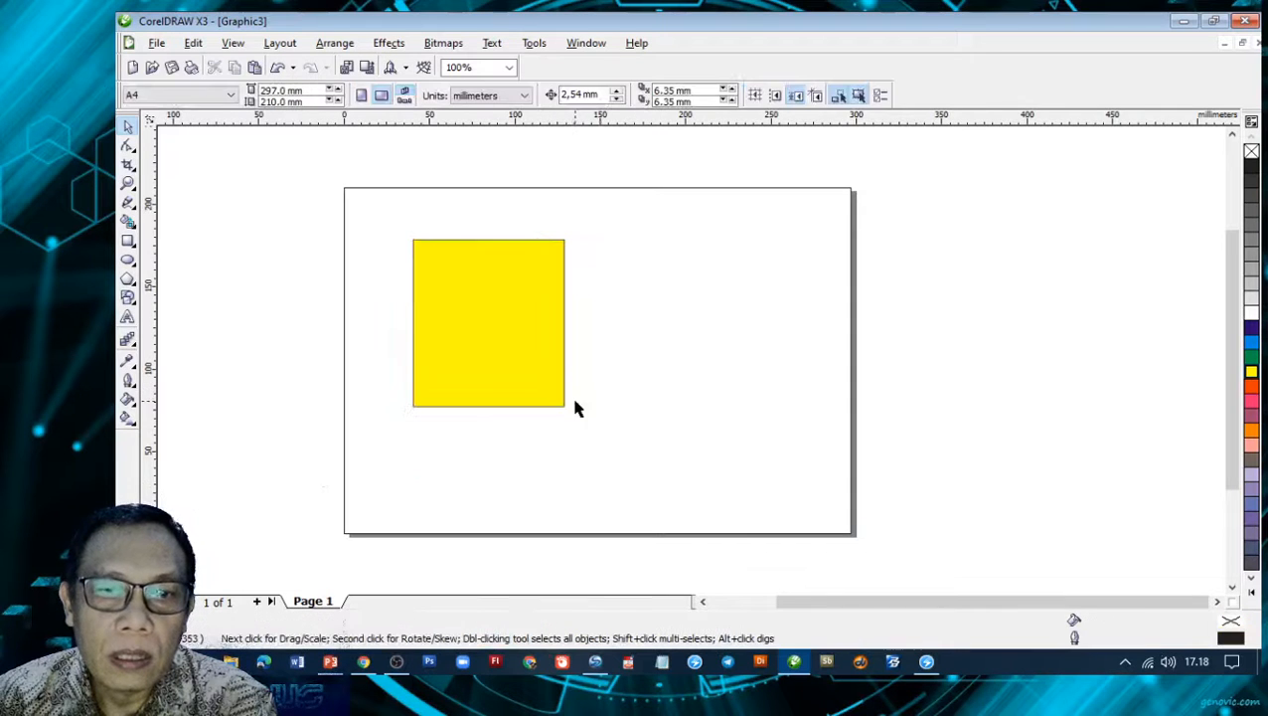
click(564, 350)
drag(570, 325, 620, 333)
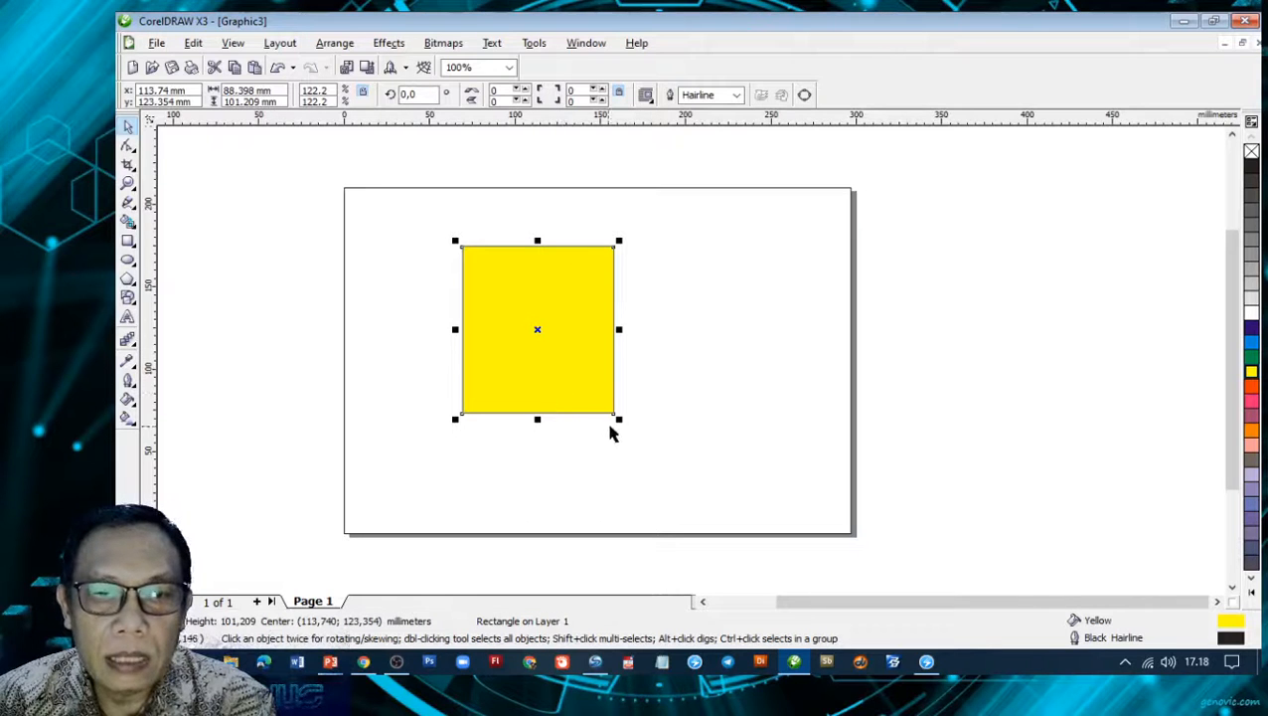
- Scale the yellow rectangle proportionally about its center to about 56 × 64 mm
drag(618, 418, 646, 447)
drag(642, 444, 584, 410)
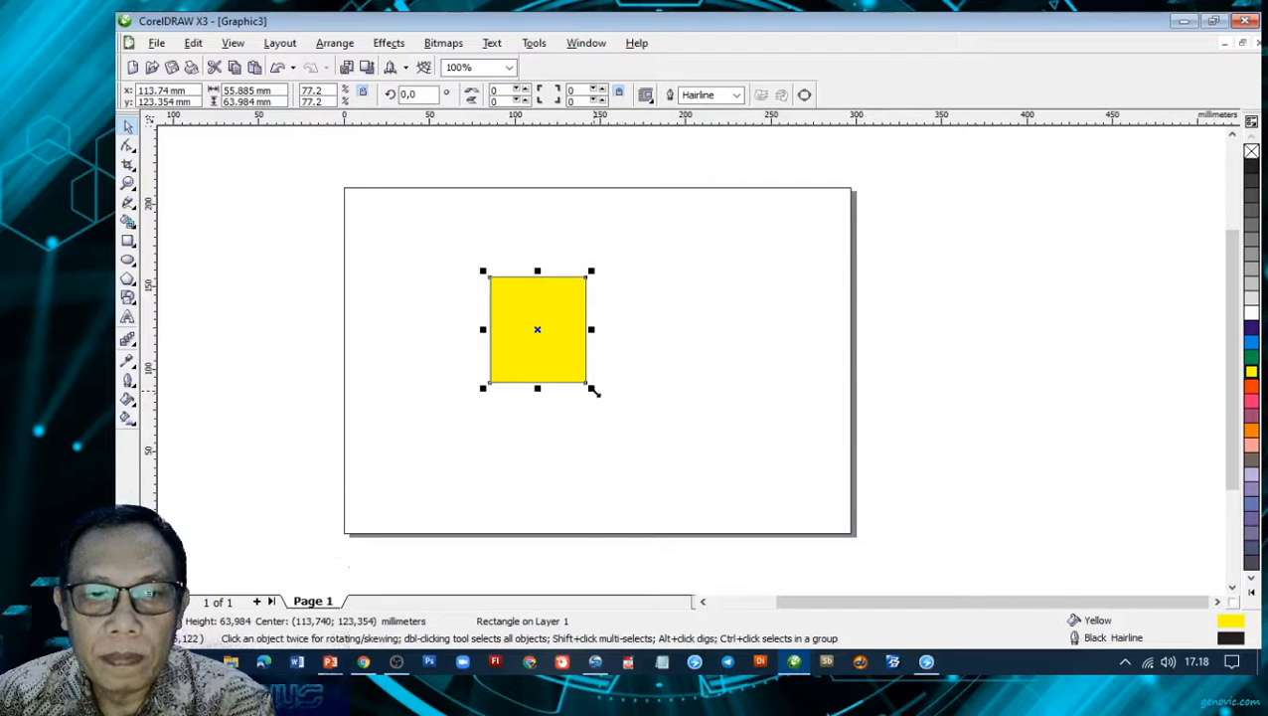
- Scale the yellow rectangle proportionally to about 122 × 140 mm, with its center at about x 132 mm, y 102 mm
drag(594, 389, 655, 457)
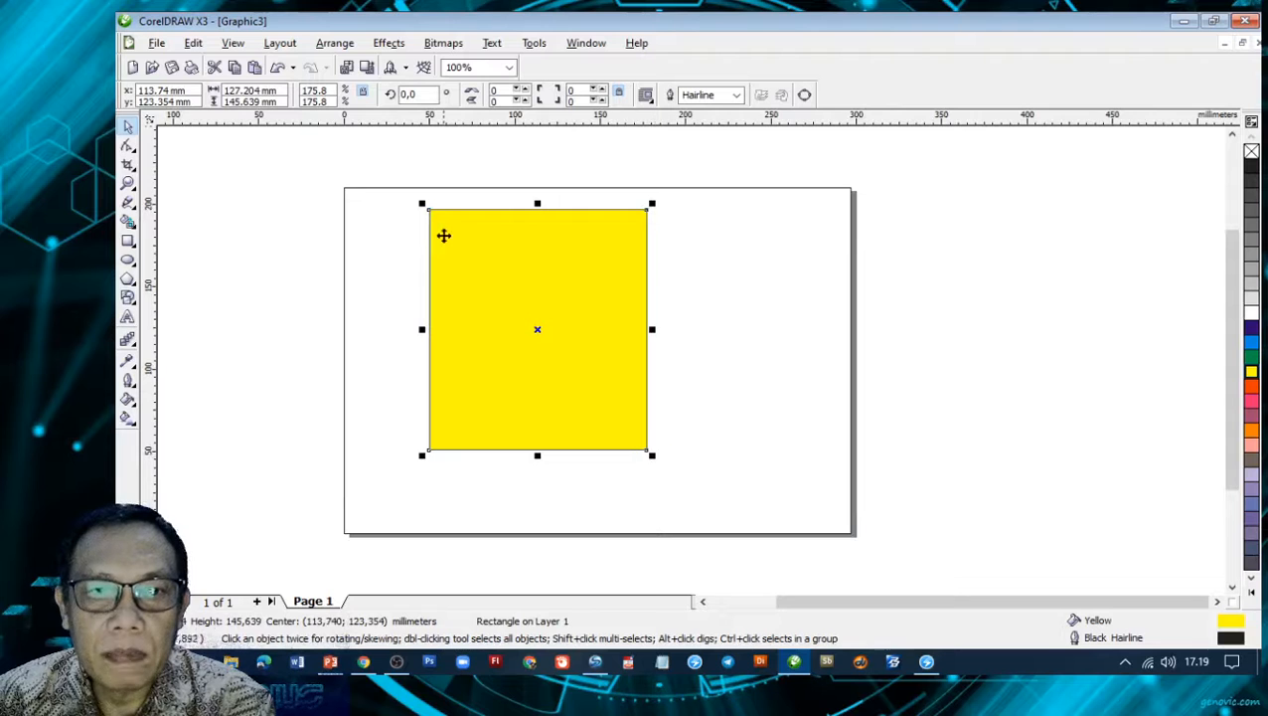
drag(425, 205, 467, 265)
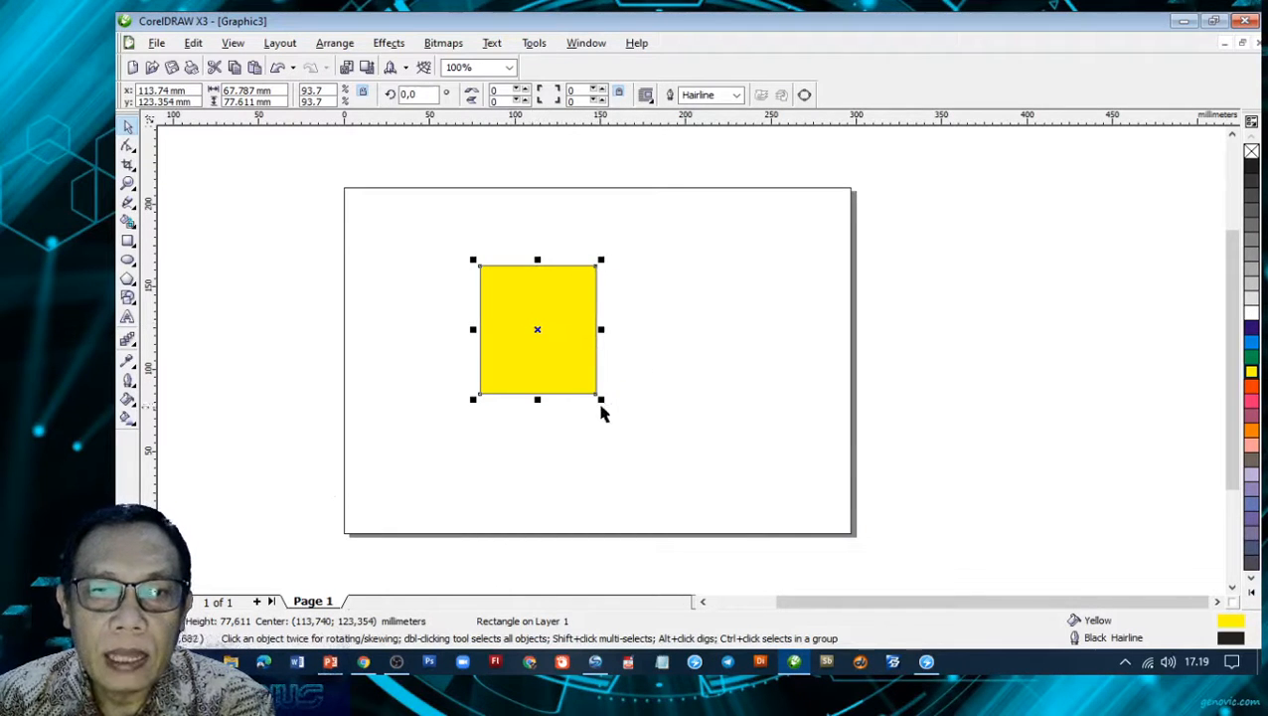
drag(601, 400, 692, 492)
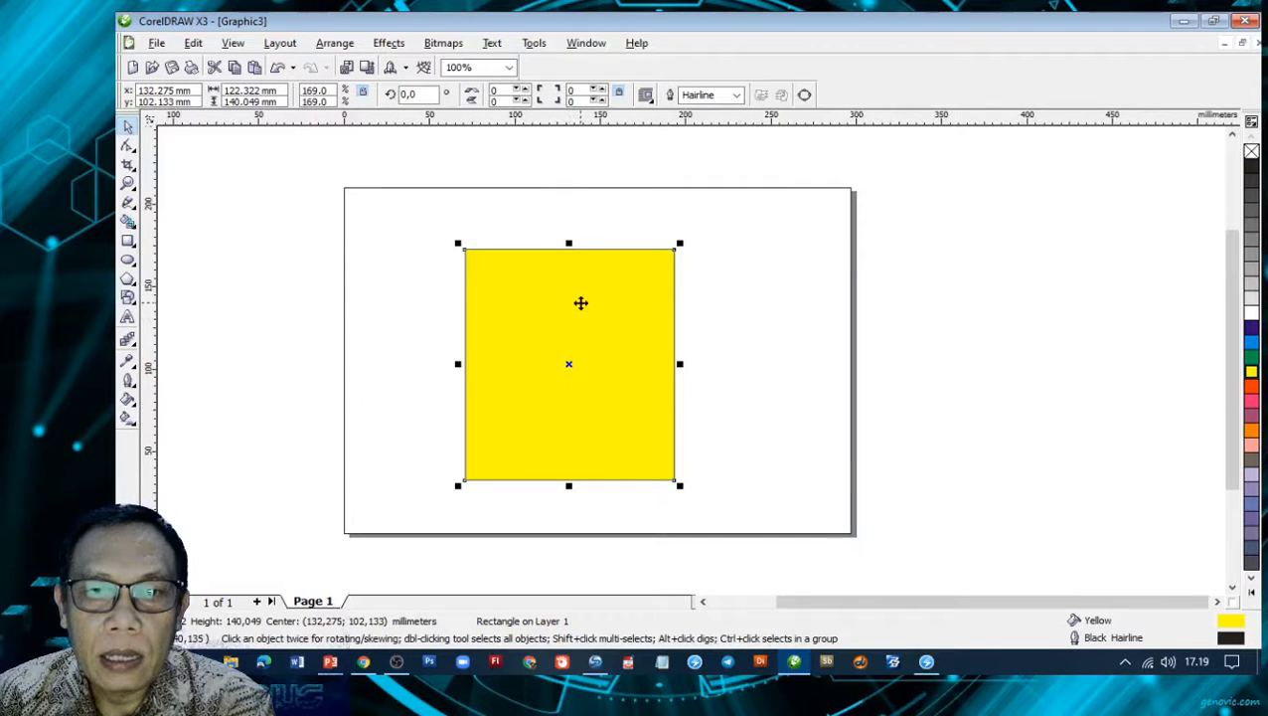
- Rotate the rectangle to 316.6° about its center, and to 325° and 326.6° about a pivot moved near its upper and right corners
click(581, 308)
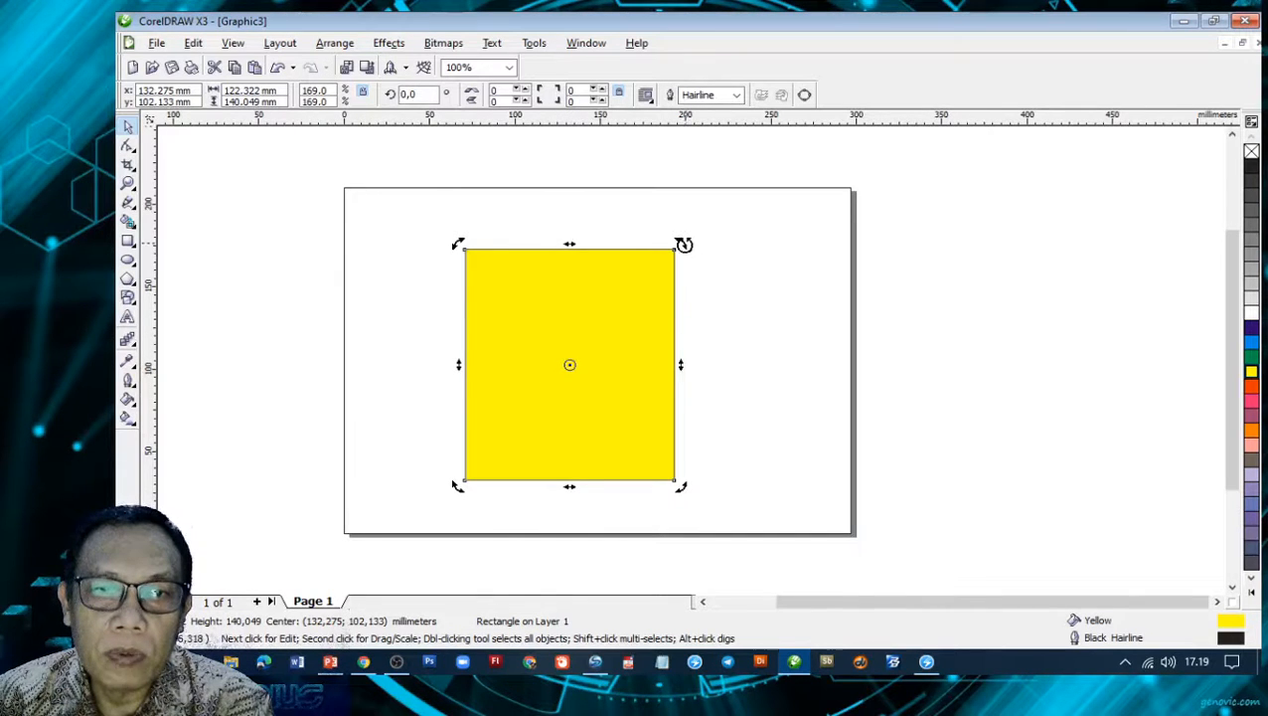
drag(684, 245, 675, 363)
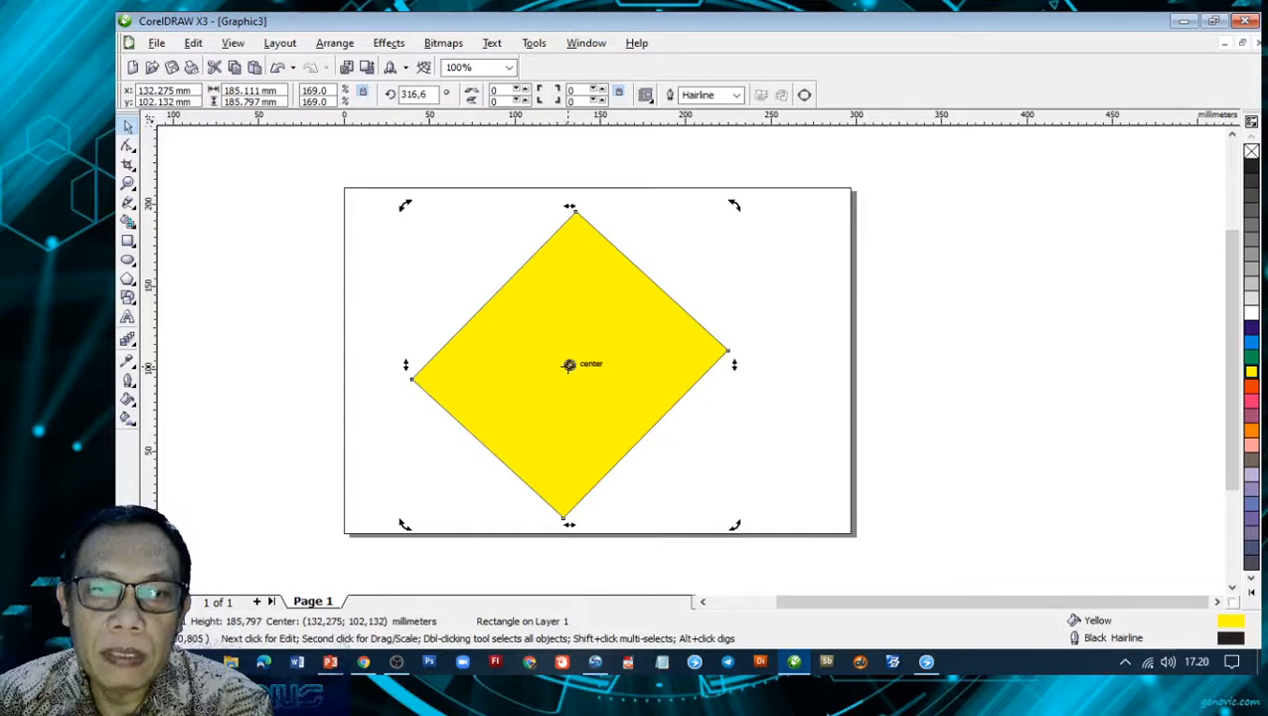
drag(569, 365, 574, 268)
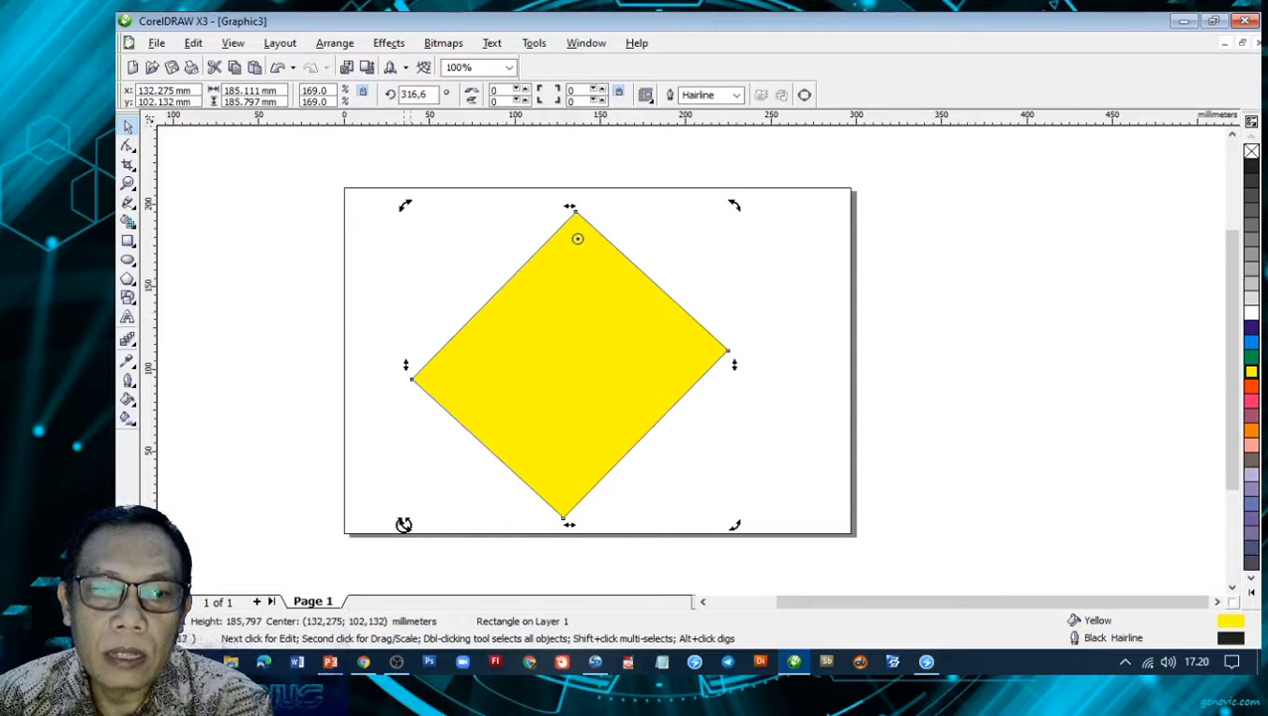
drag(404, 524, 475, 489)
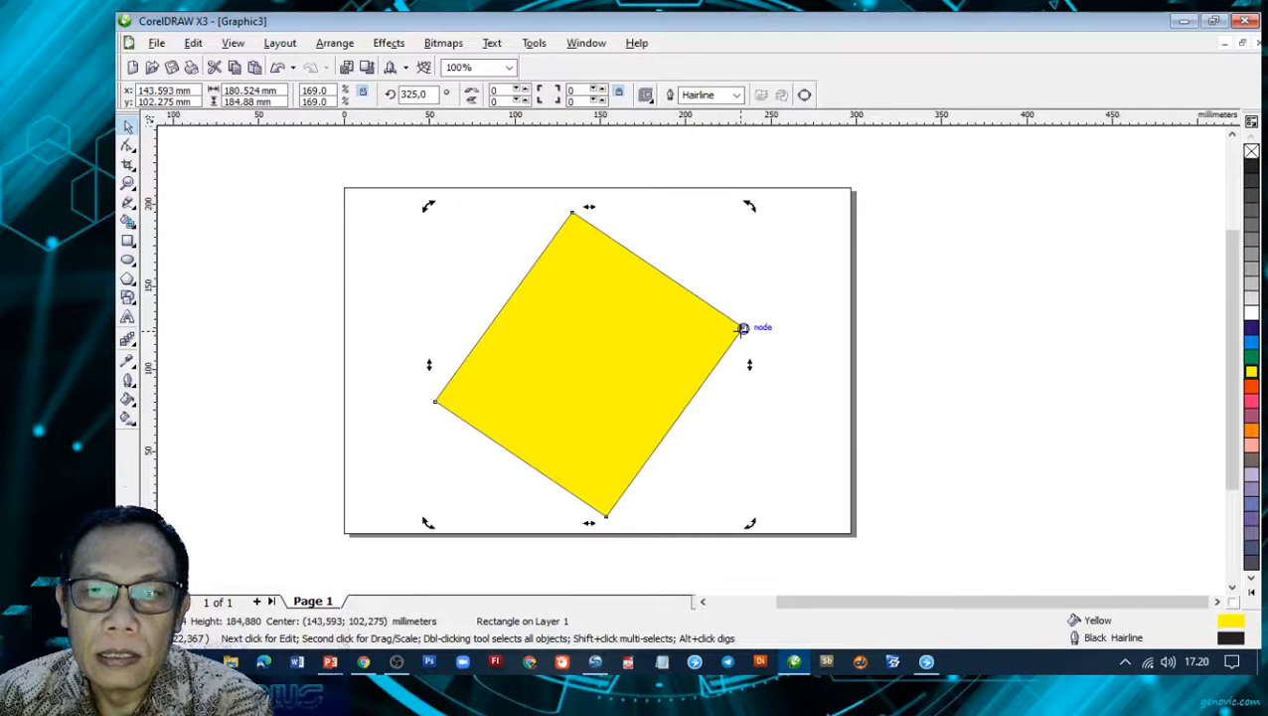
drag(431, 205, 504, 246)
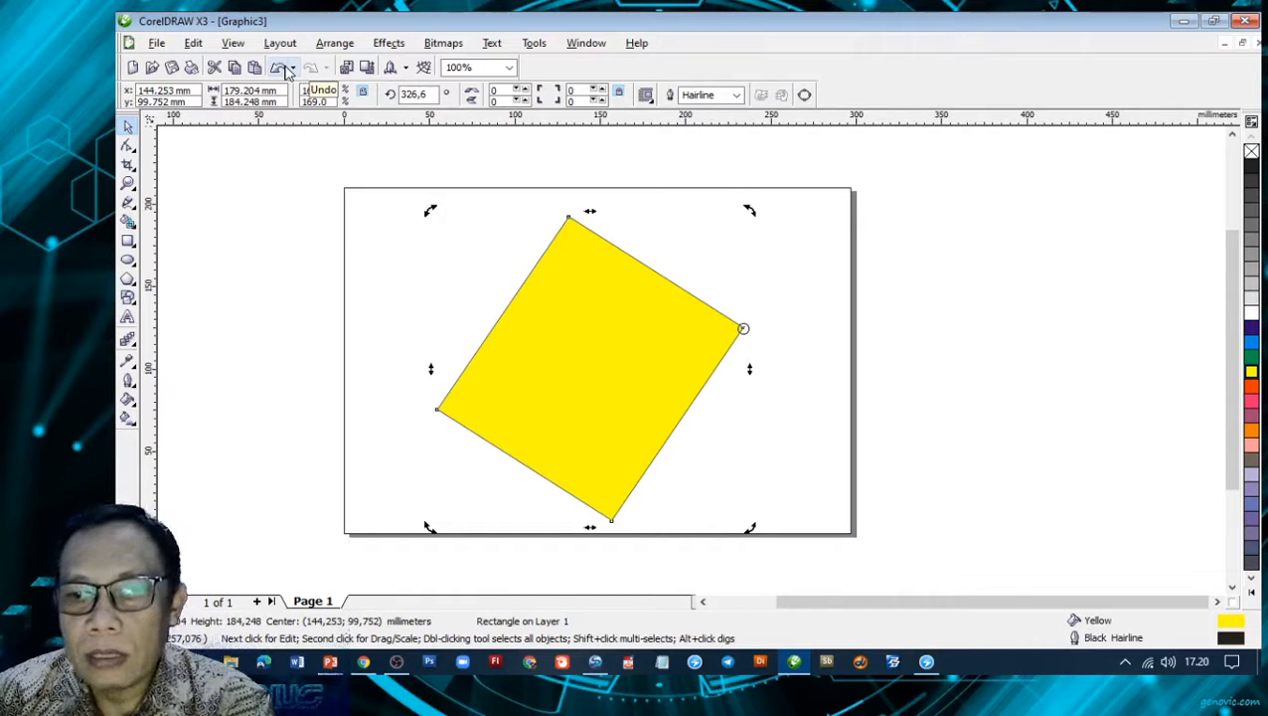
- Undo all three rotations of the yellow rectangle, together with the moved pivot point
click(282, 70)
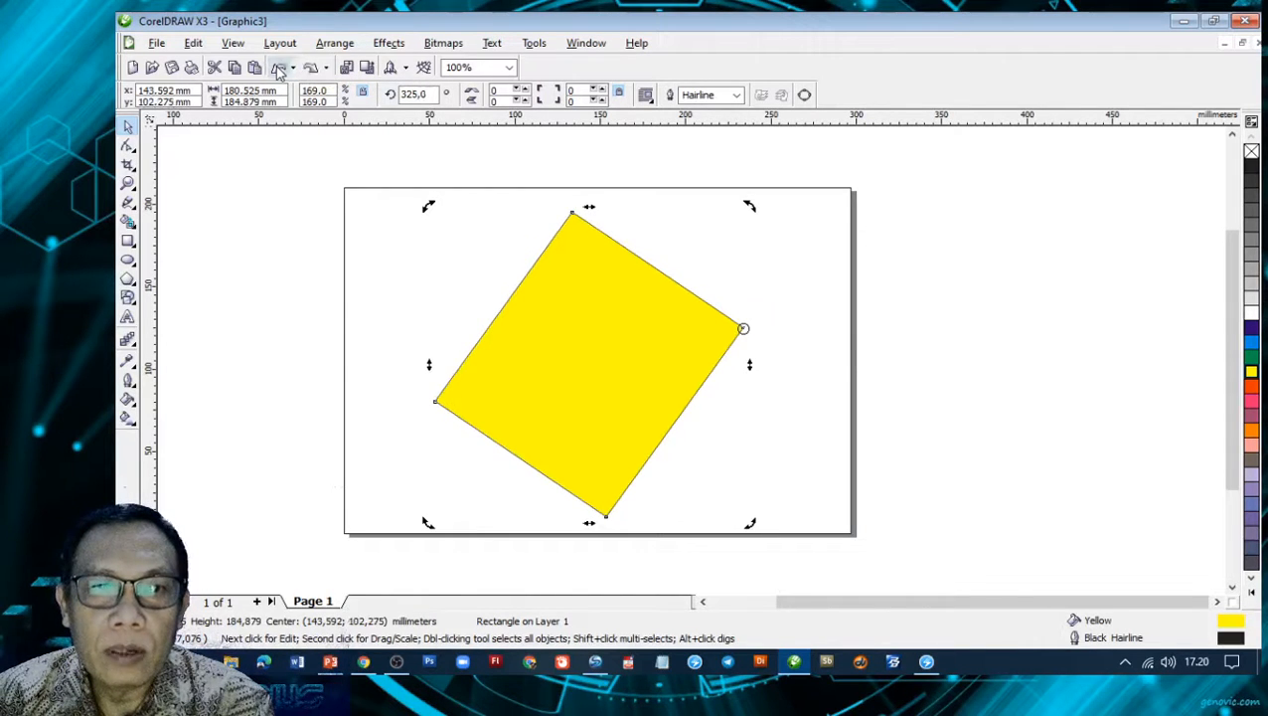
click(279, 69)
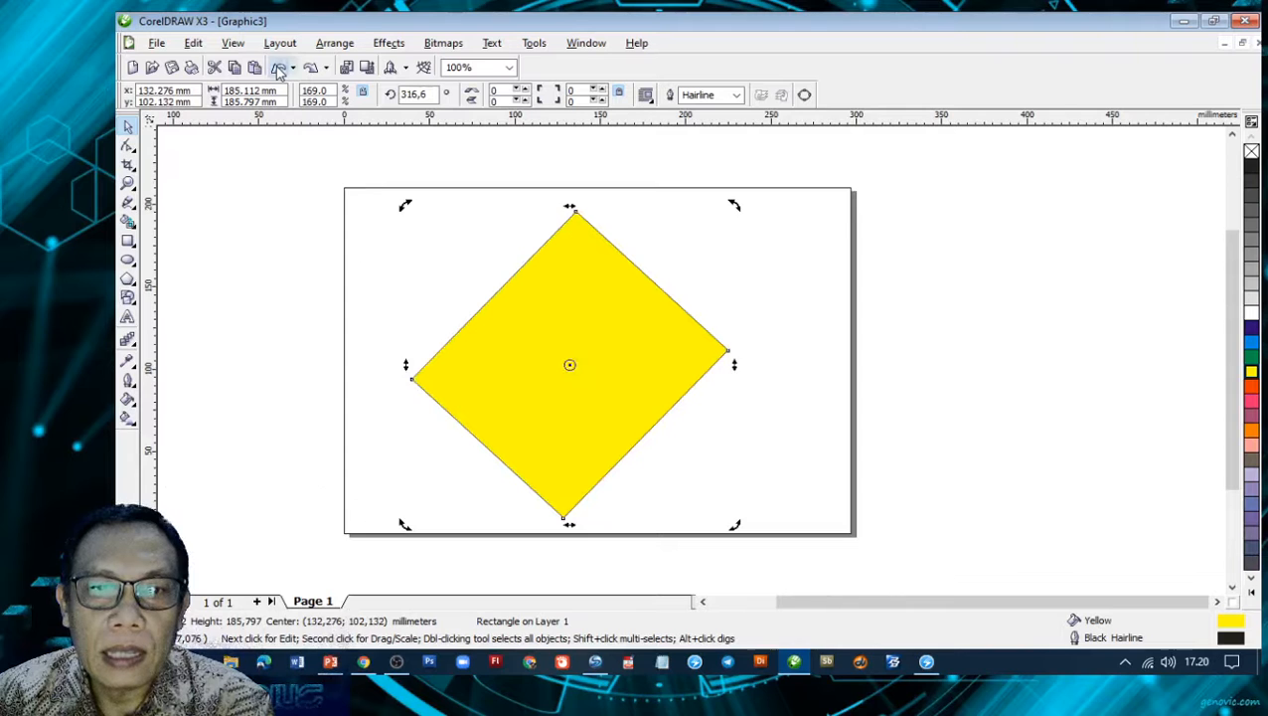
click(280, 69)
click(578, 317)
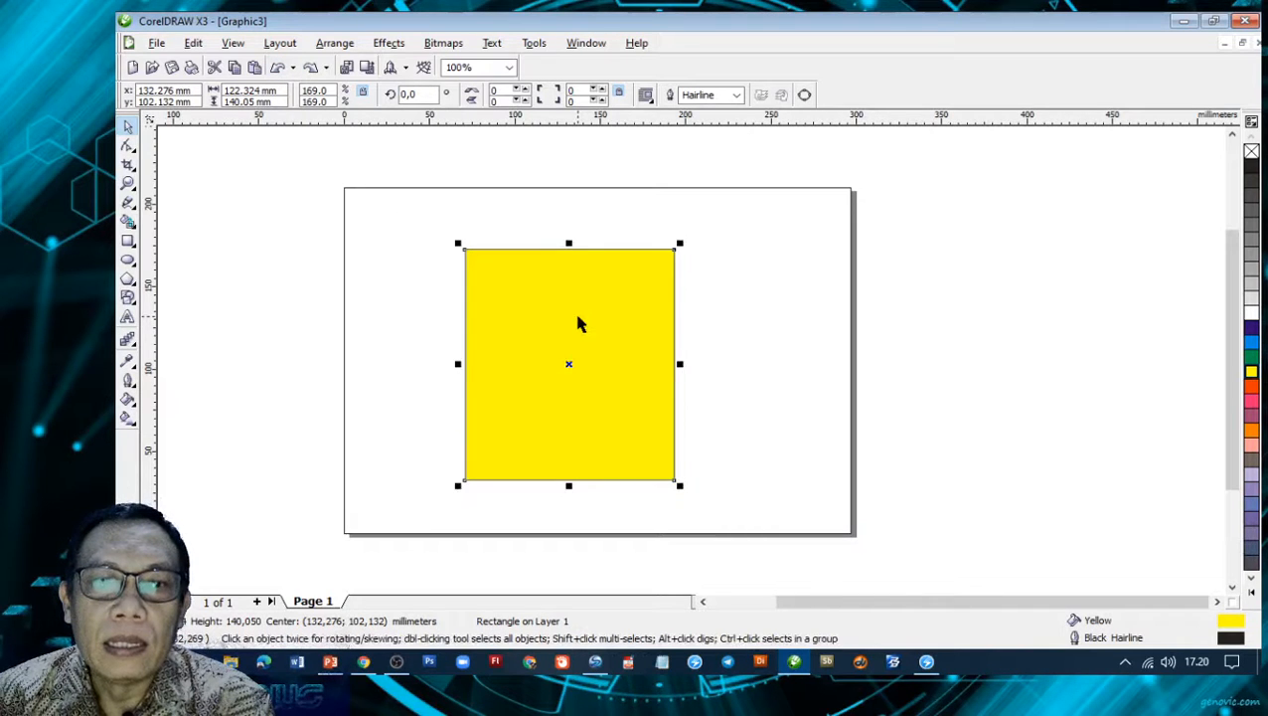
- Open the yellow rectangle's Object Properties, look through the available fill types and show its outline settings
right_click(579, 323)
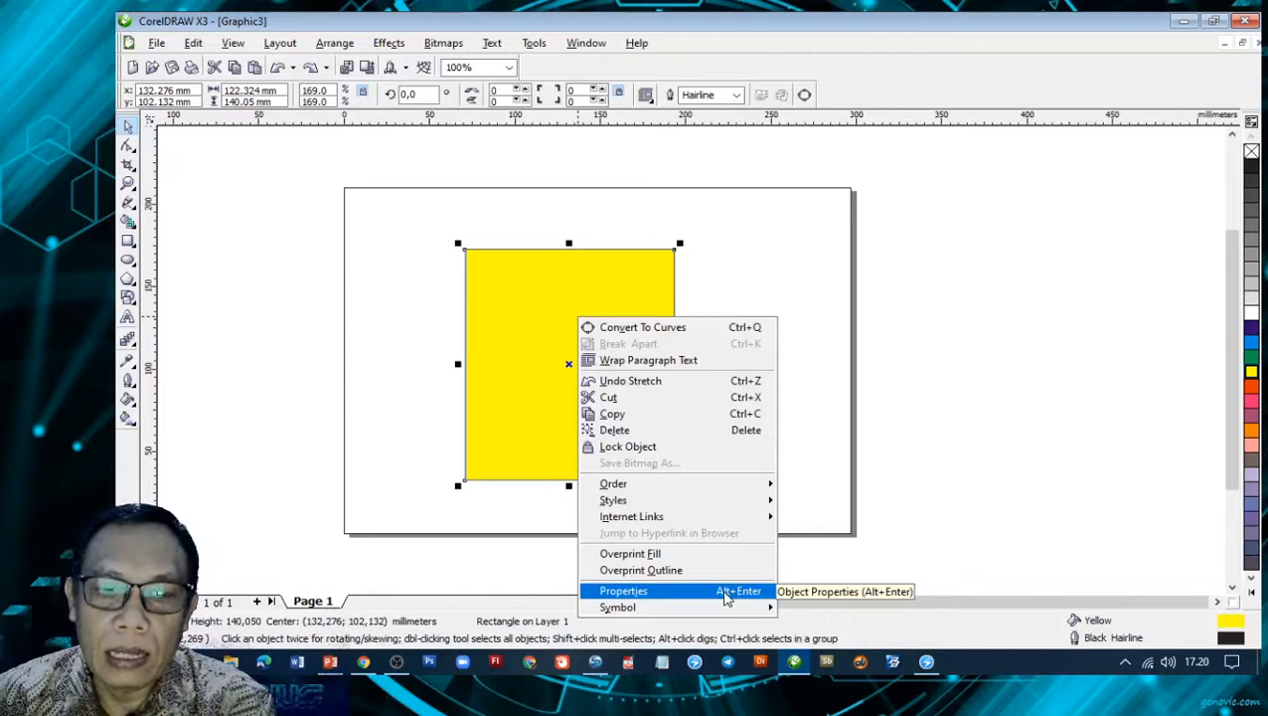
click(727, 595)
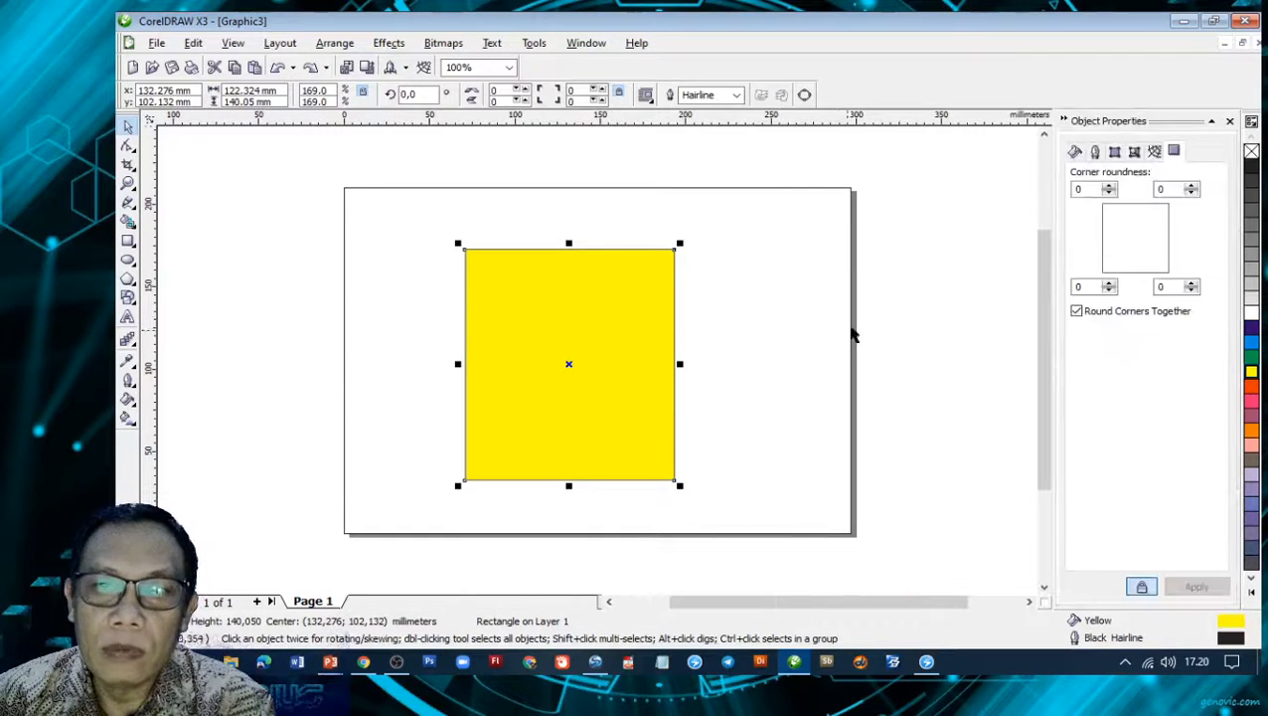
click(1074, 152)
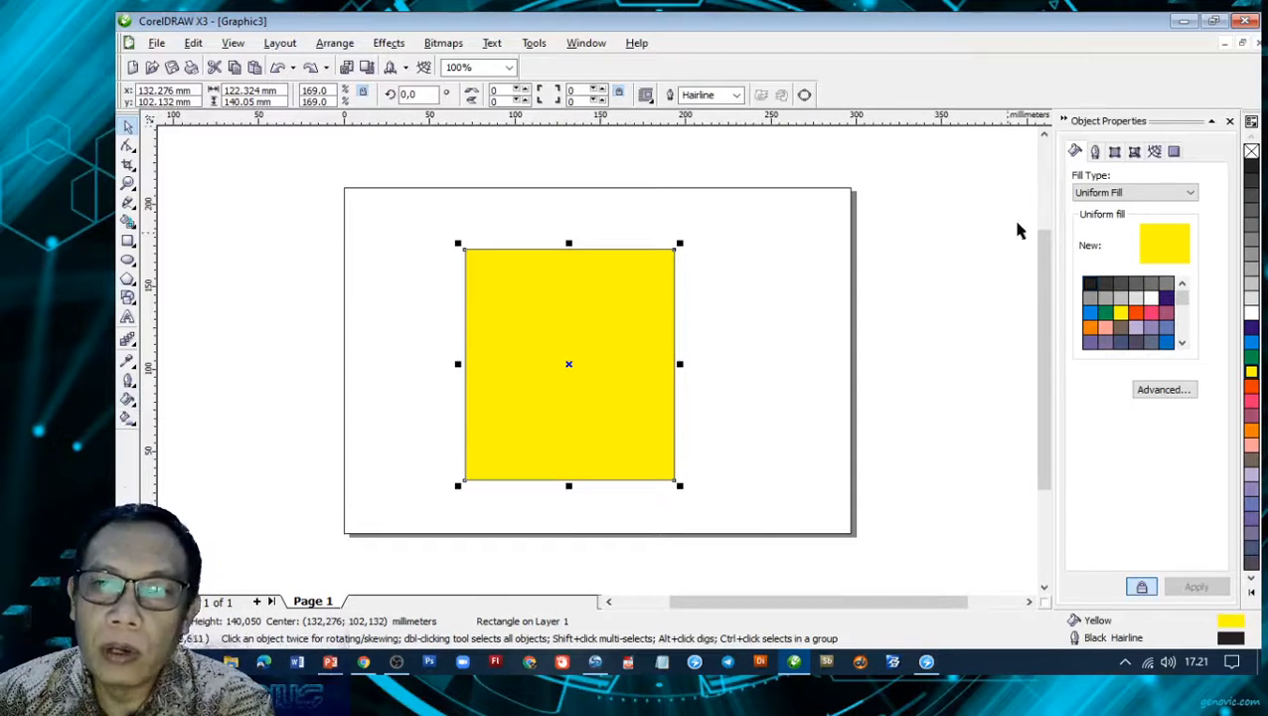
click(1096, 193)
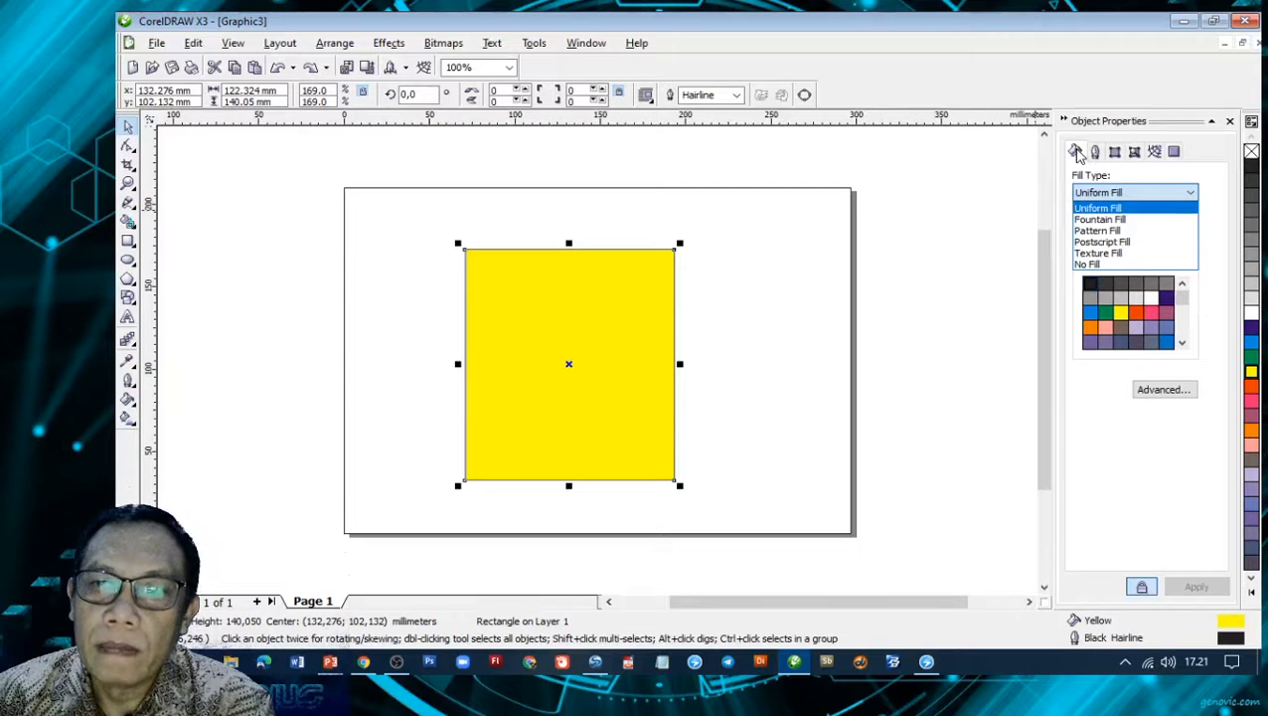
click(1096, 155)
click(1096, 155)
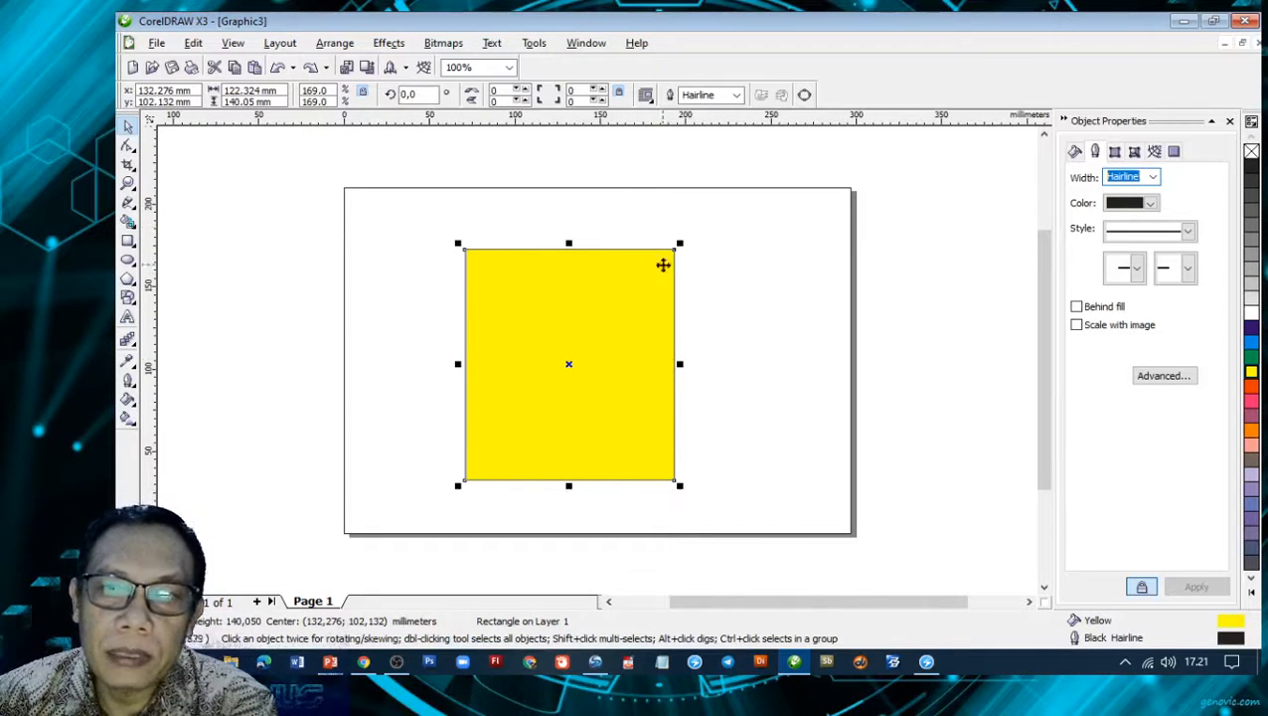
- Give the yellow rectangle a 16 pt red outline with a short-dashed line style
click(1154, 179)
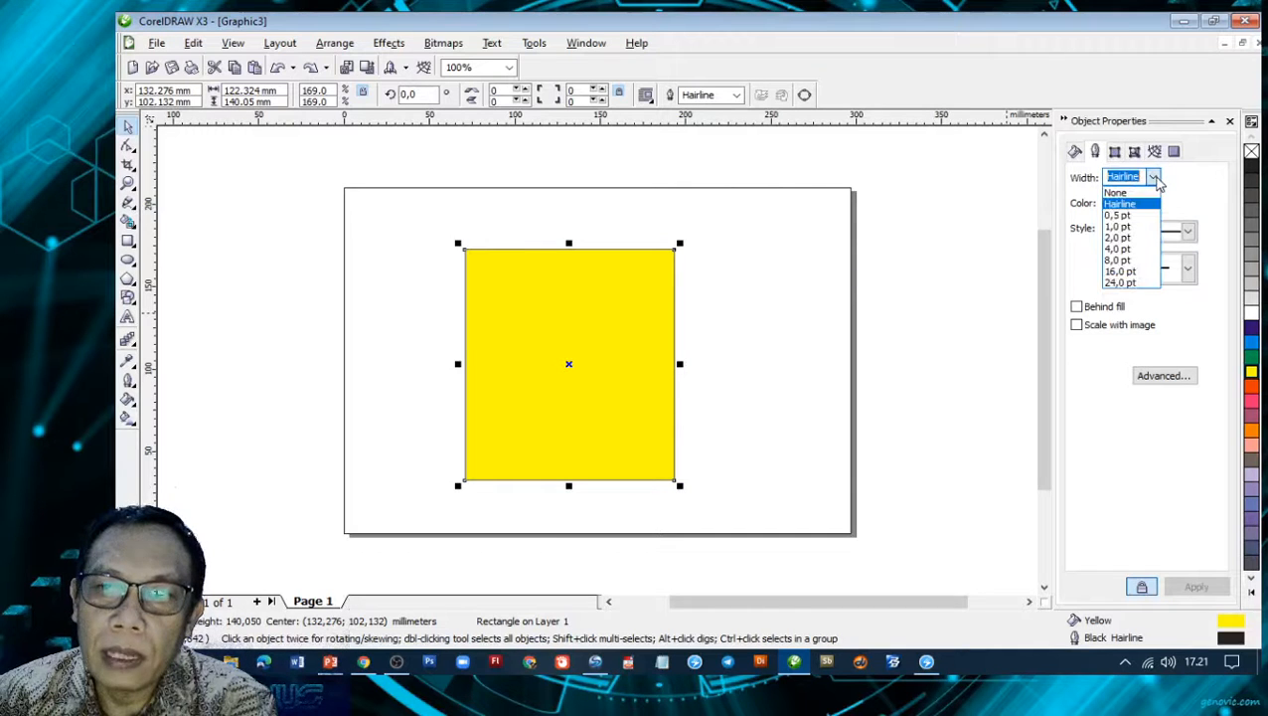
click(1120, 271)
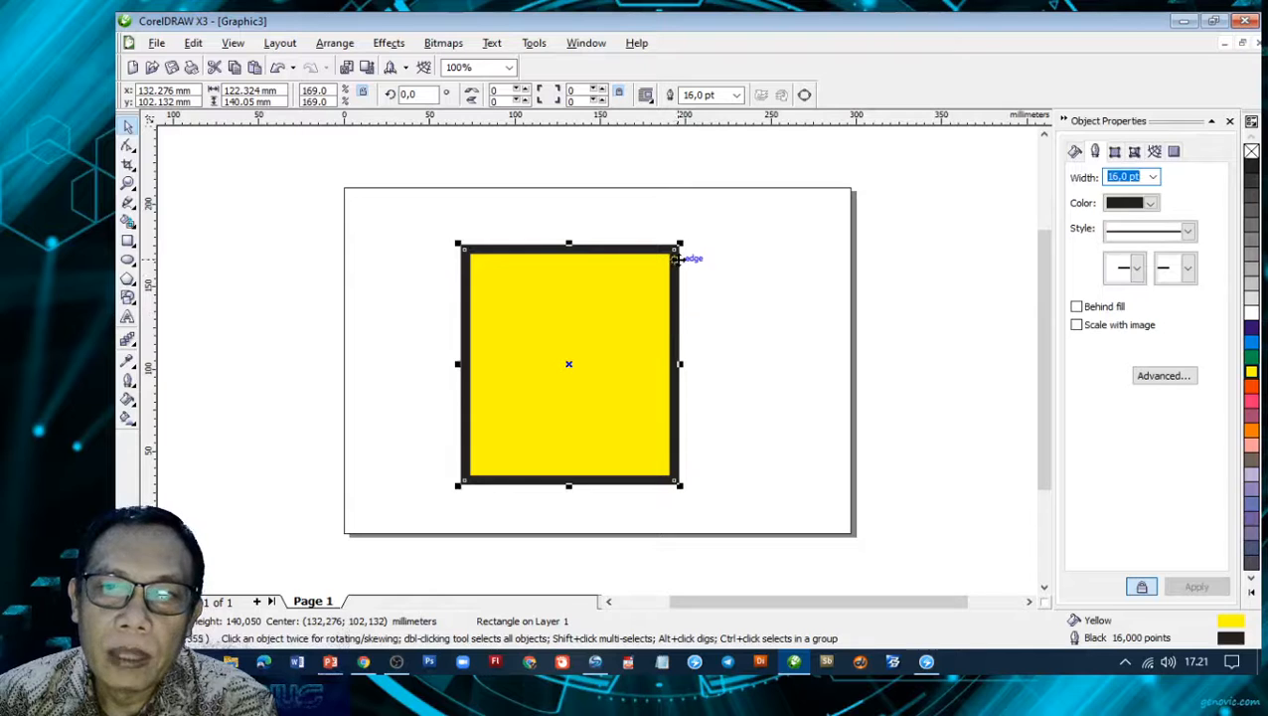
click(1150, 203)
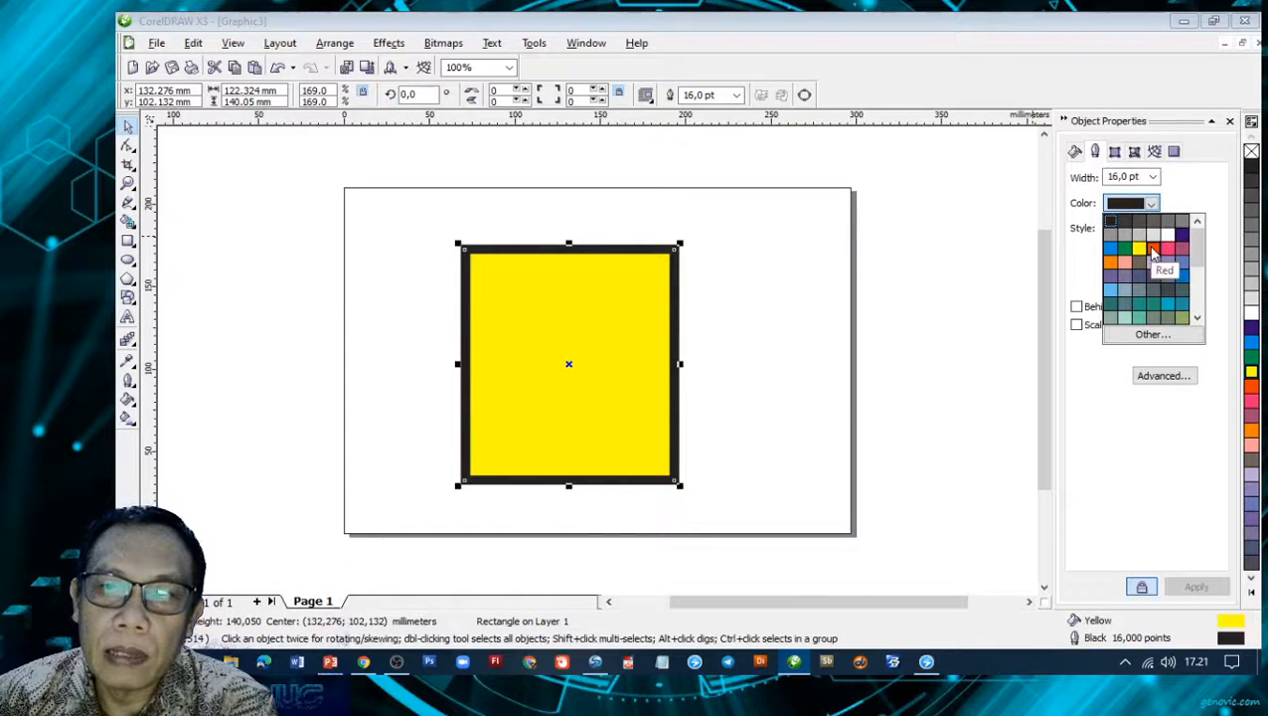
click(1152, 250)
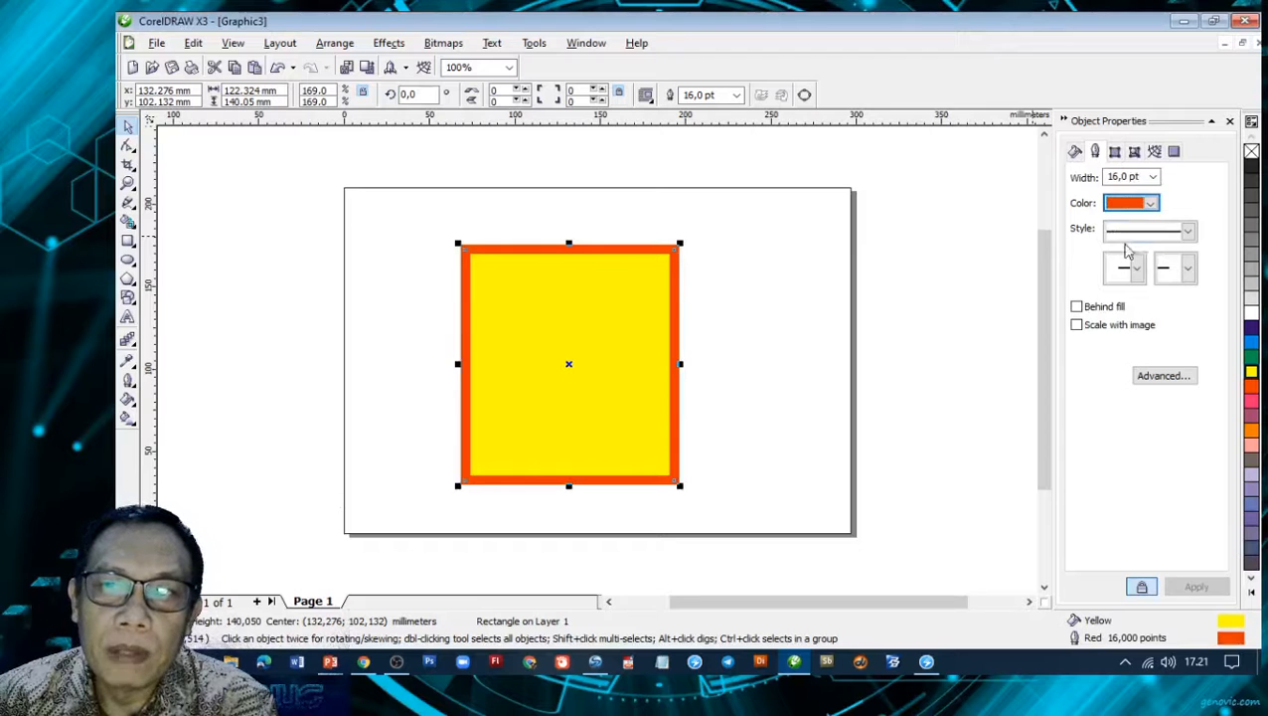
click(1187, 232)
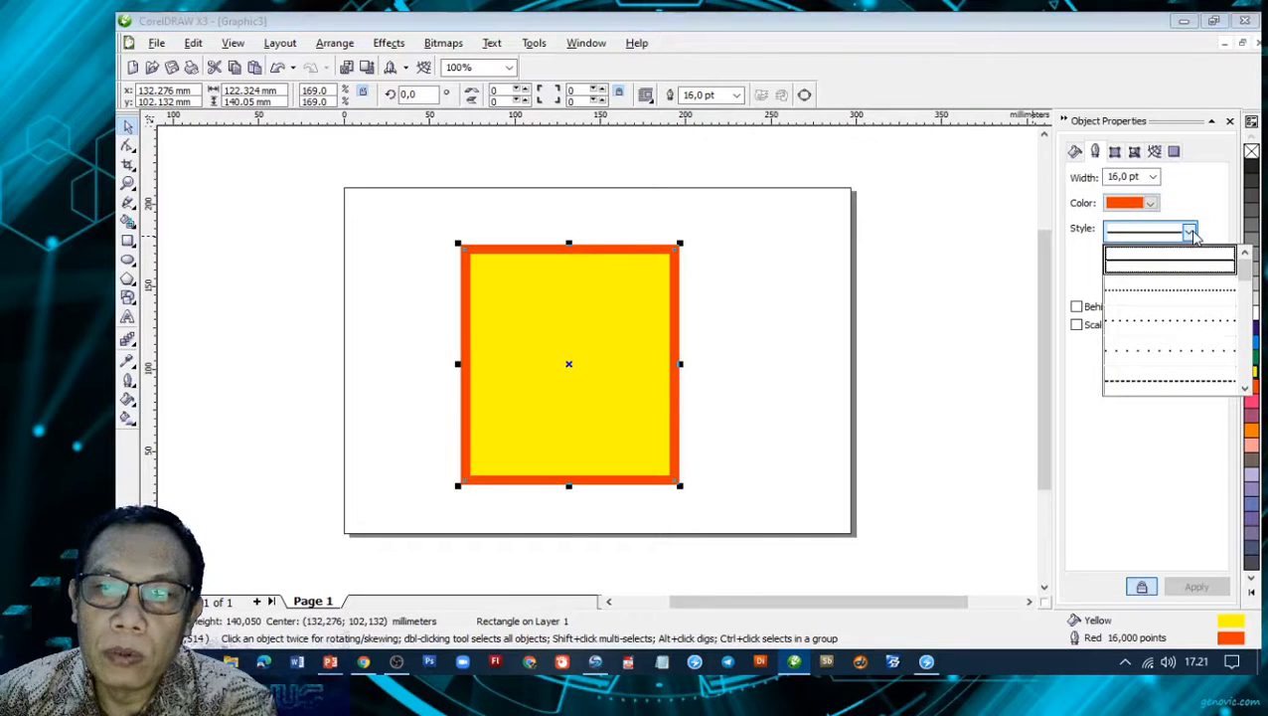
click(1144, 382)
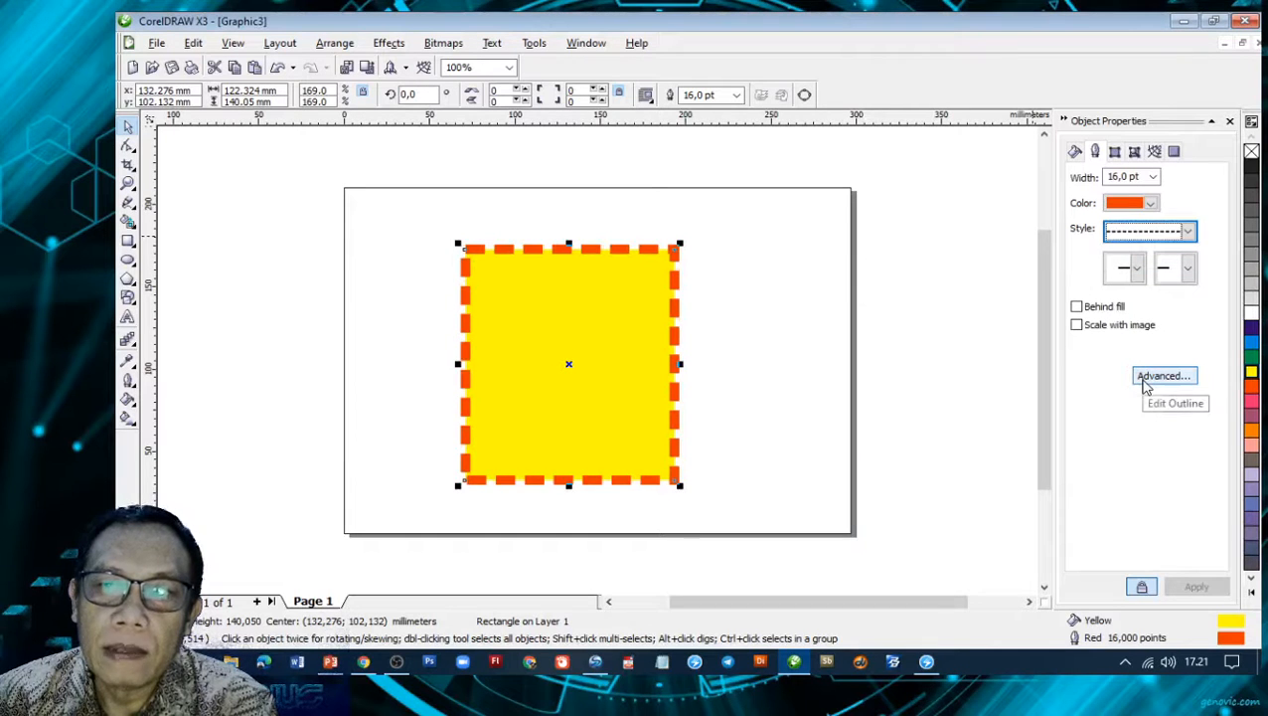
- Try the outline's Behind fill and Scale with image options, turning each one on and off again
click(1089, 314)
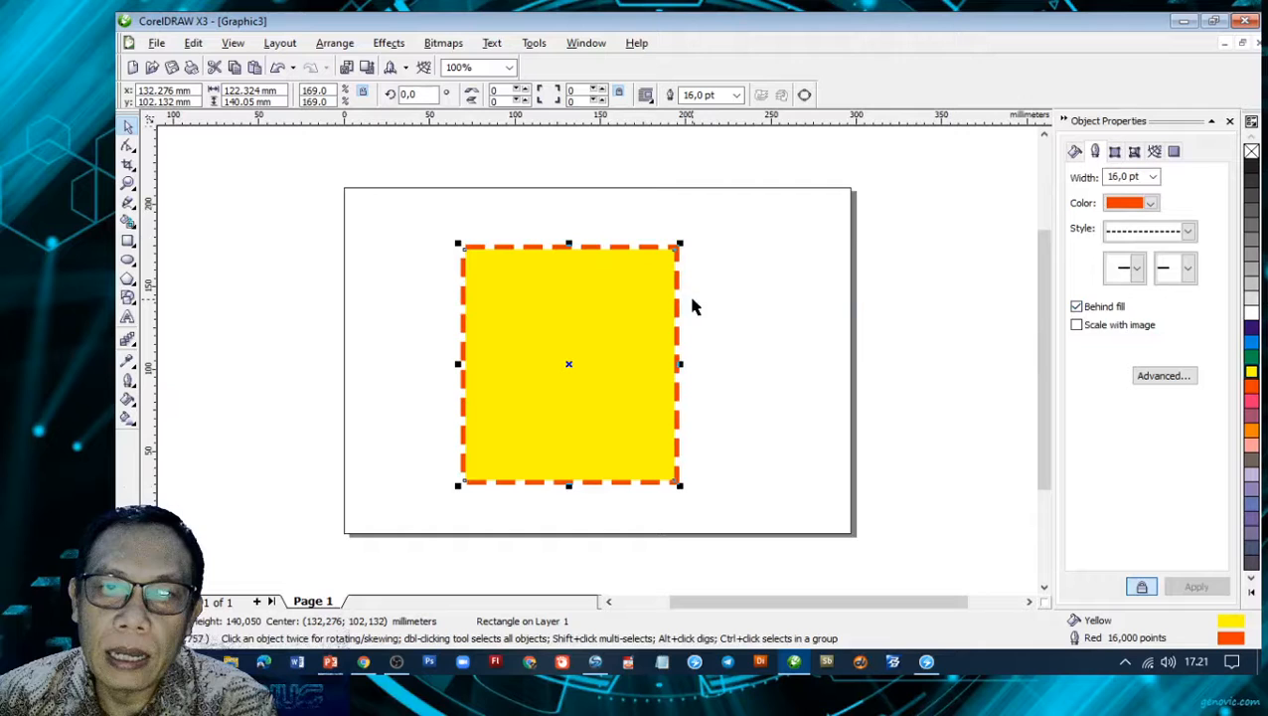
click(1076, 306)
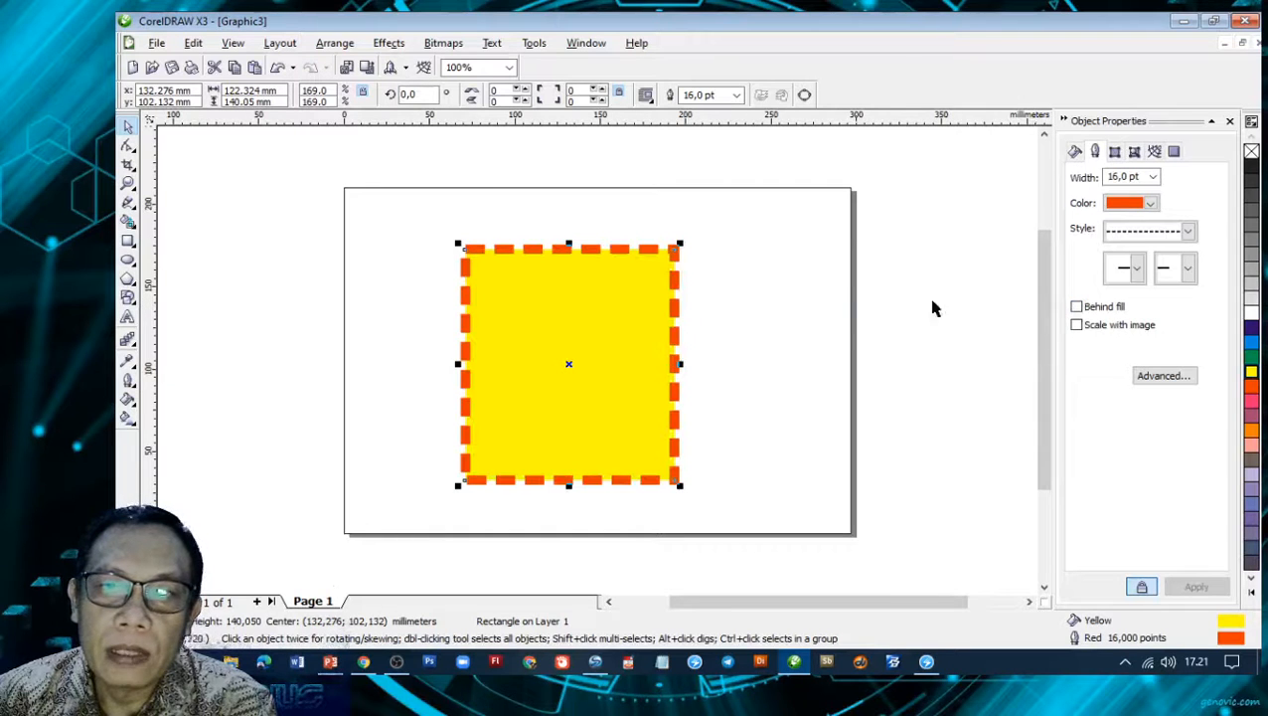
click(1080, 327)
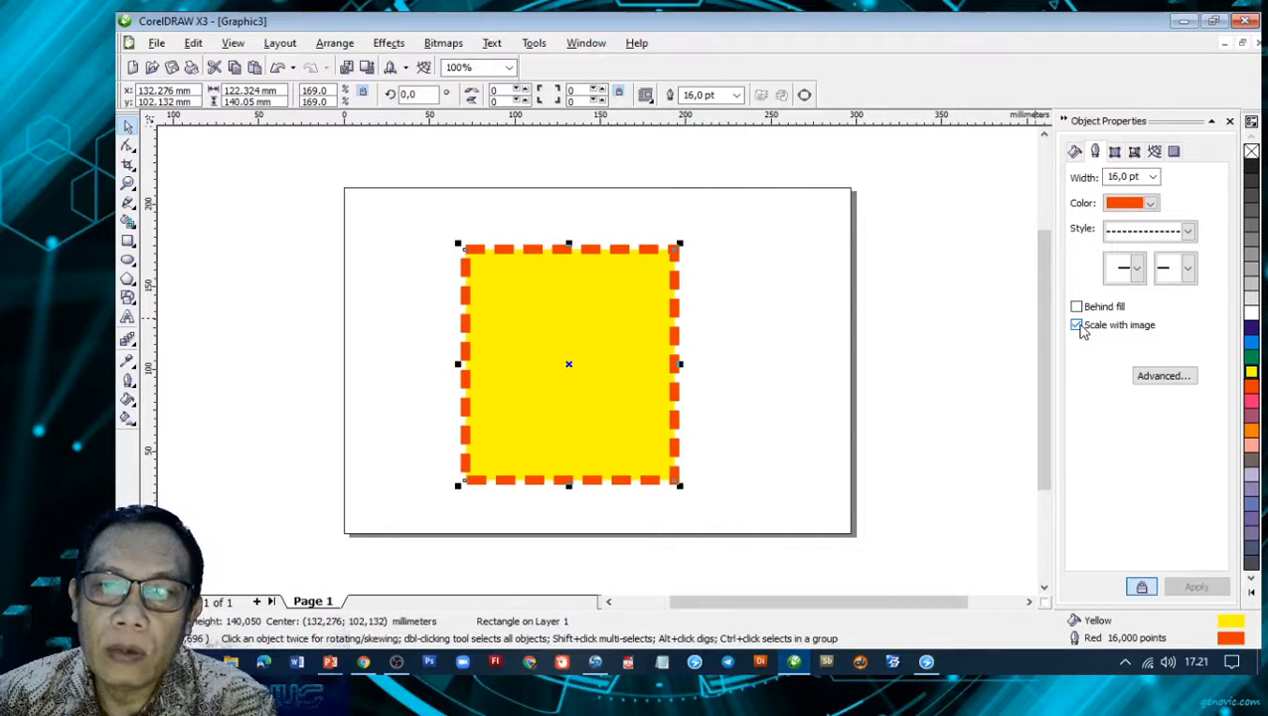
click(1079, 326)
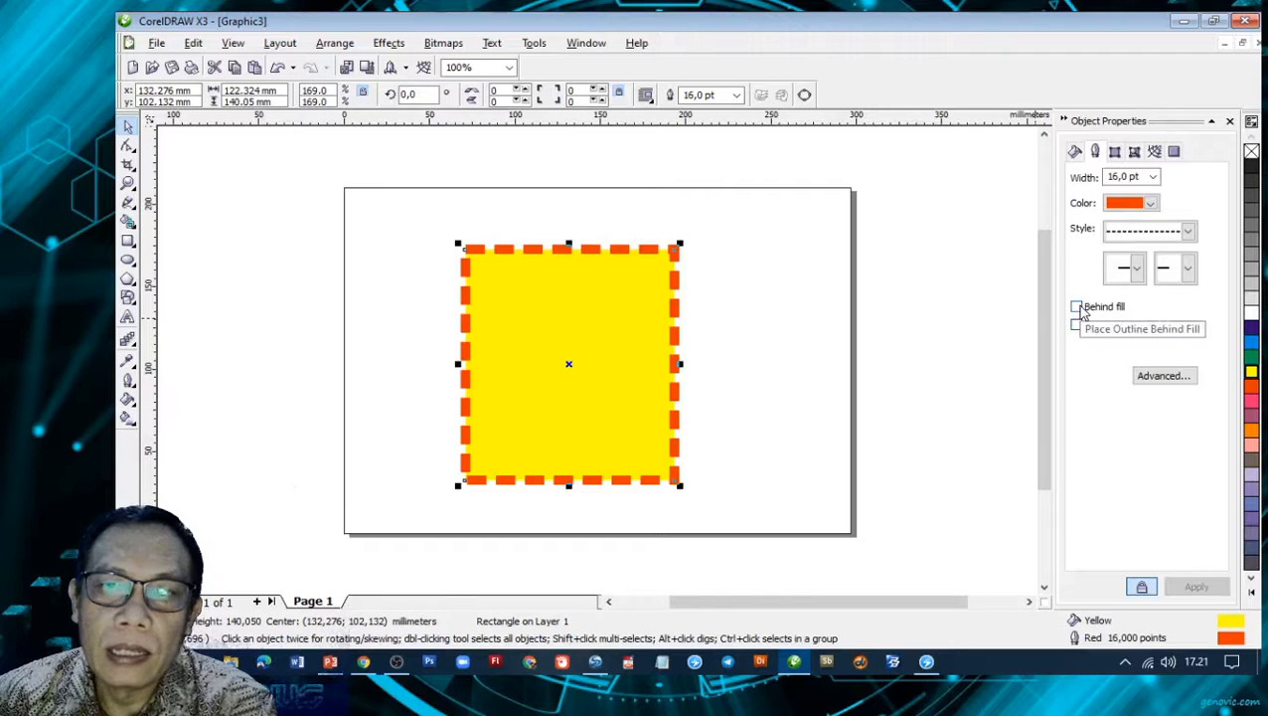
- Change the rectangle's outline to a solid line style and black color
click(1187, 230)
click(1163, 264)
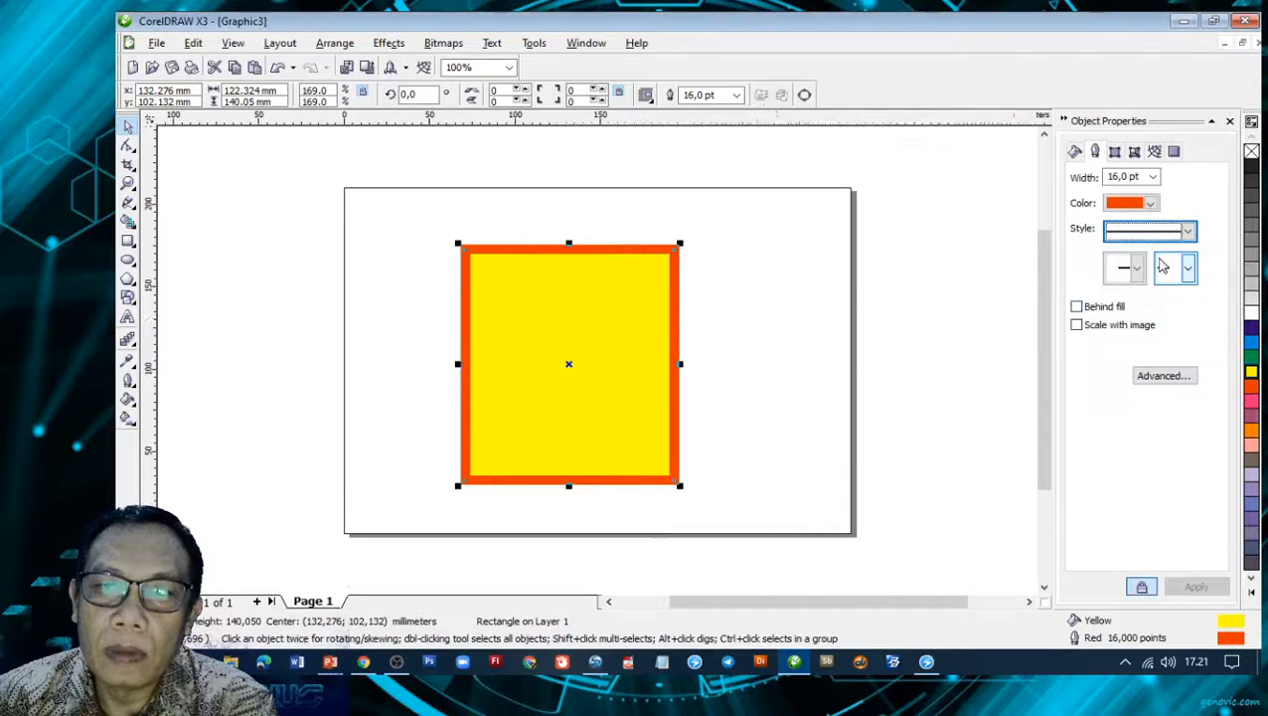
click(1150, 203)
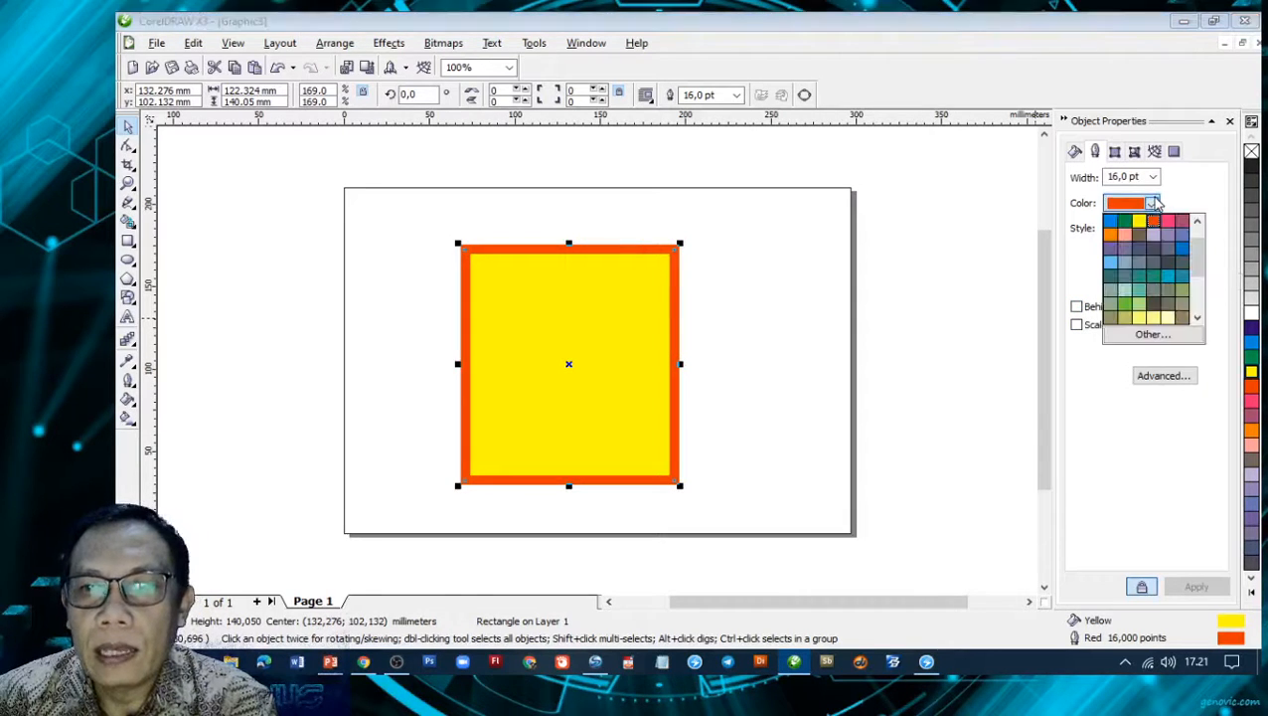
scroll(1203, 249, up, 3)
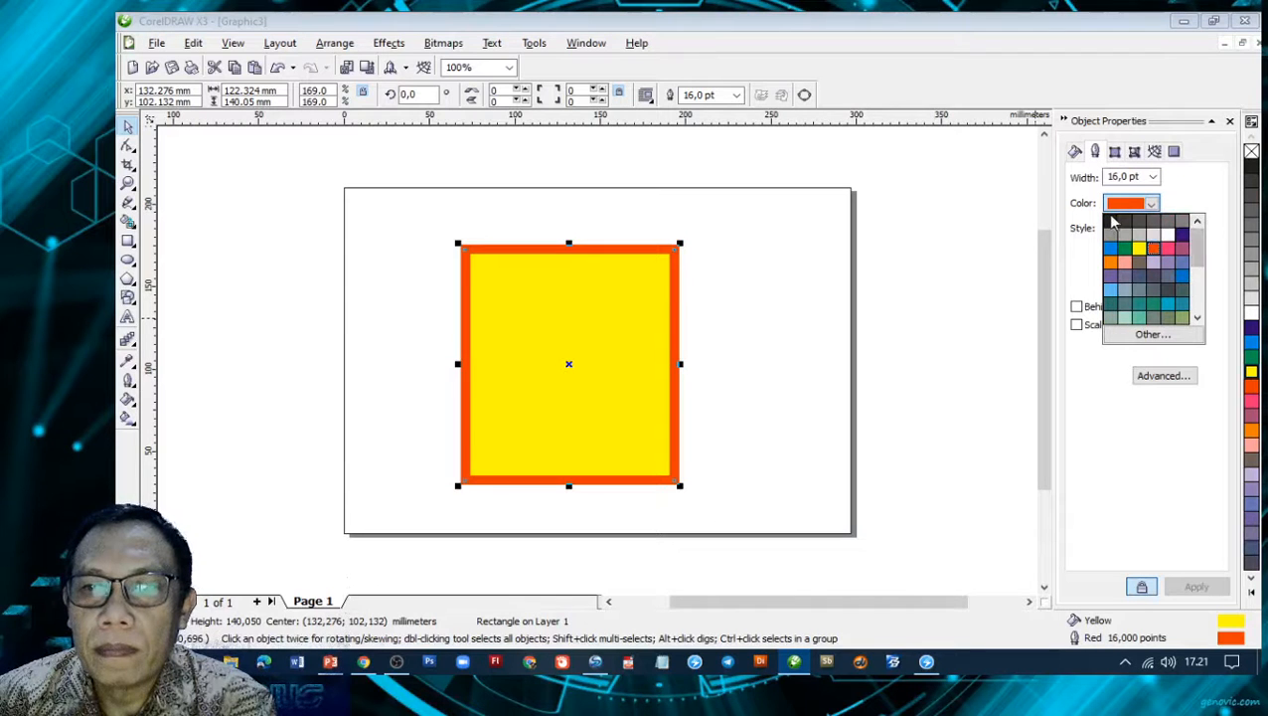
click(1111, 221)
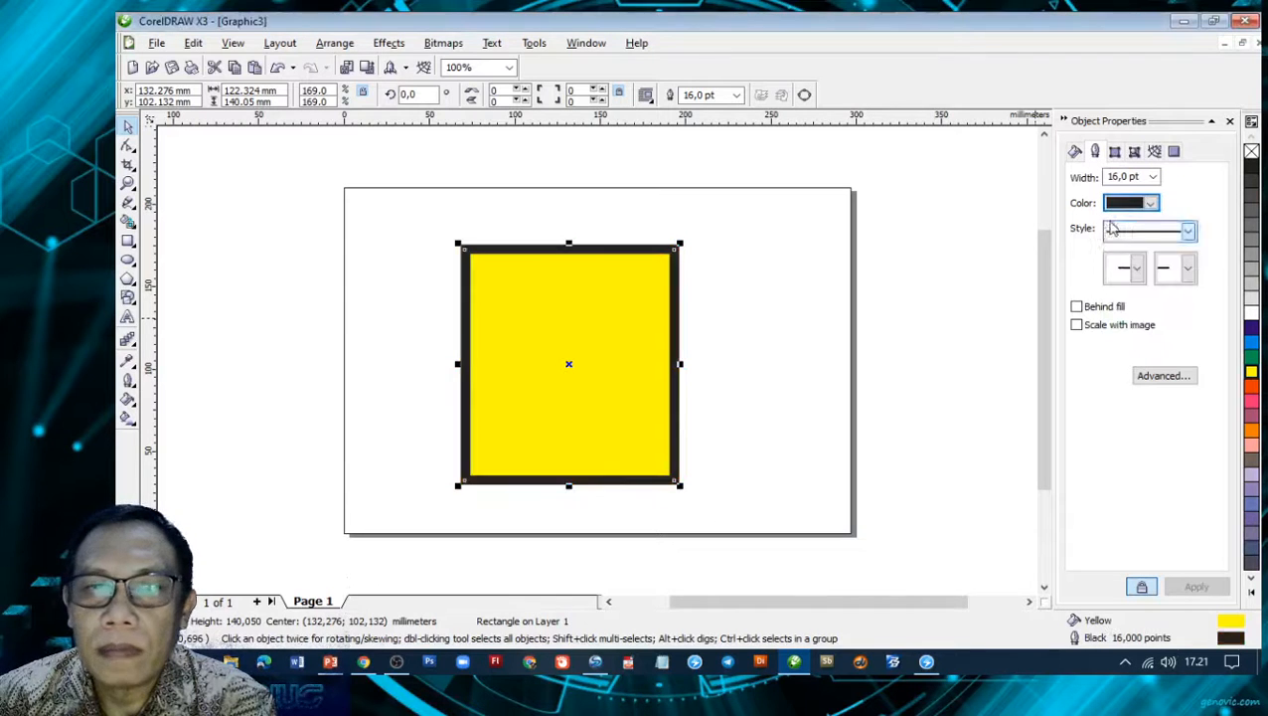
- Increase the rectangle's outline width to the 24 pt preset, and enter a custom width of 50 pt
click(1153, 176)
click(1123, 282)
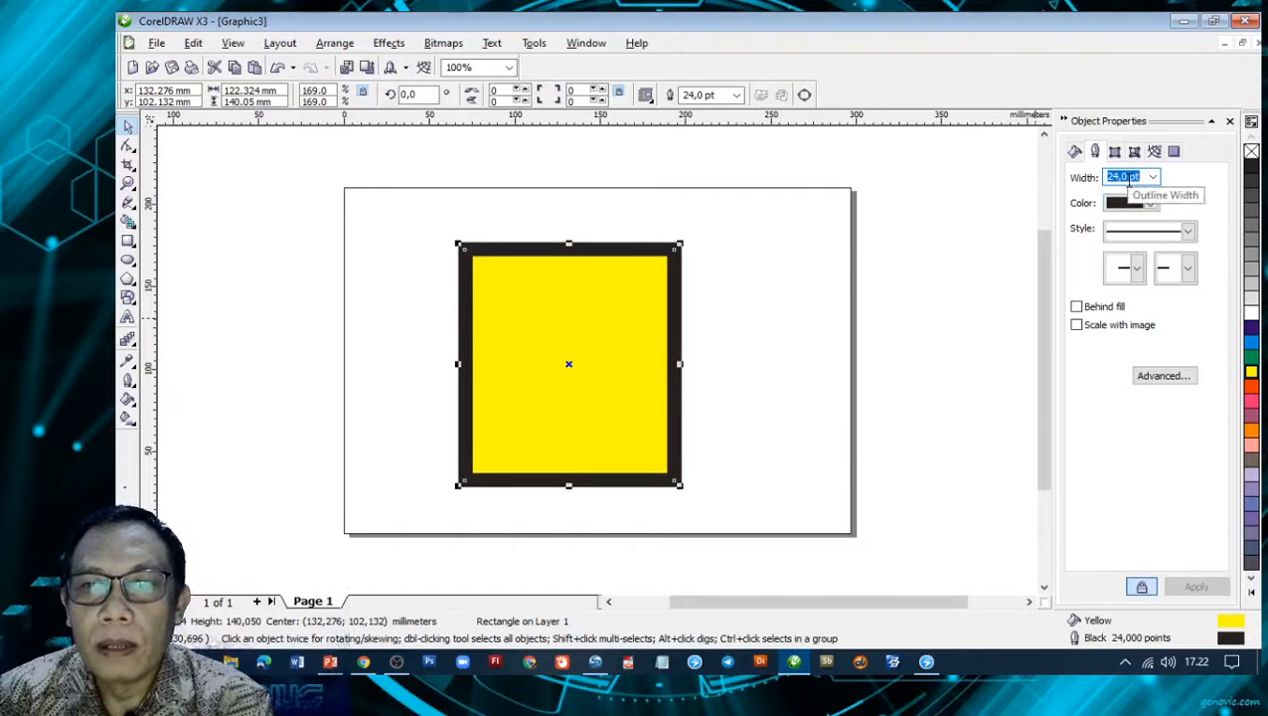
text(5)
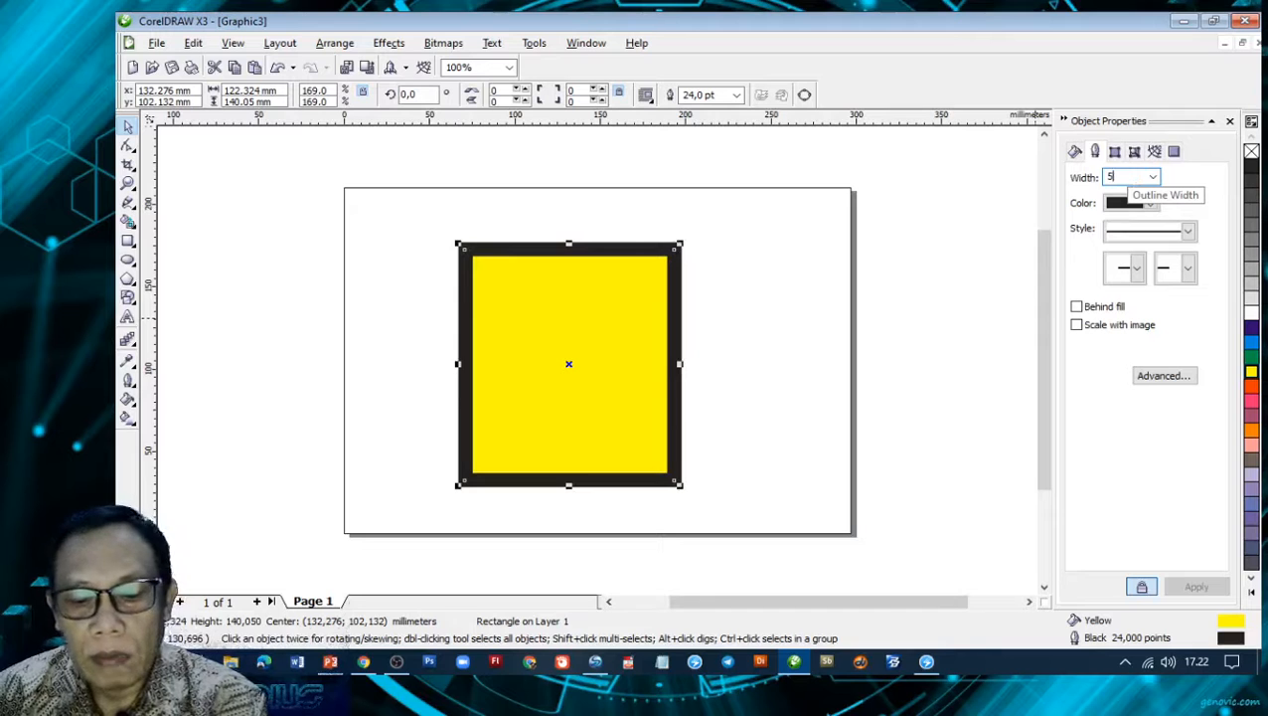
text(0)
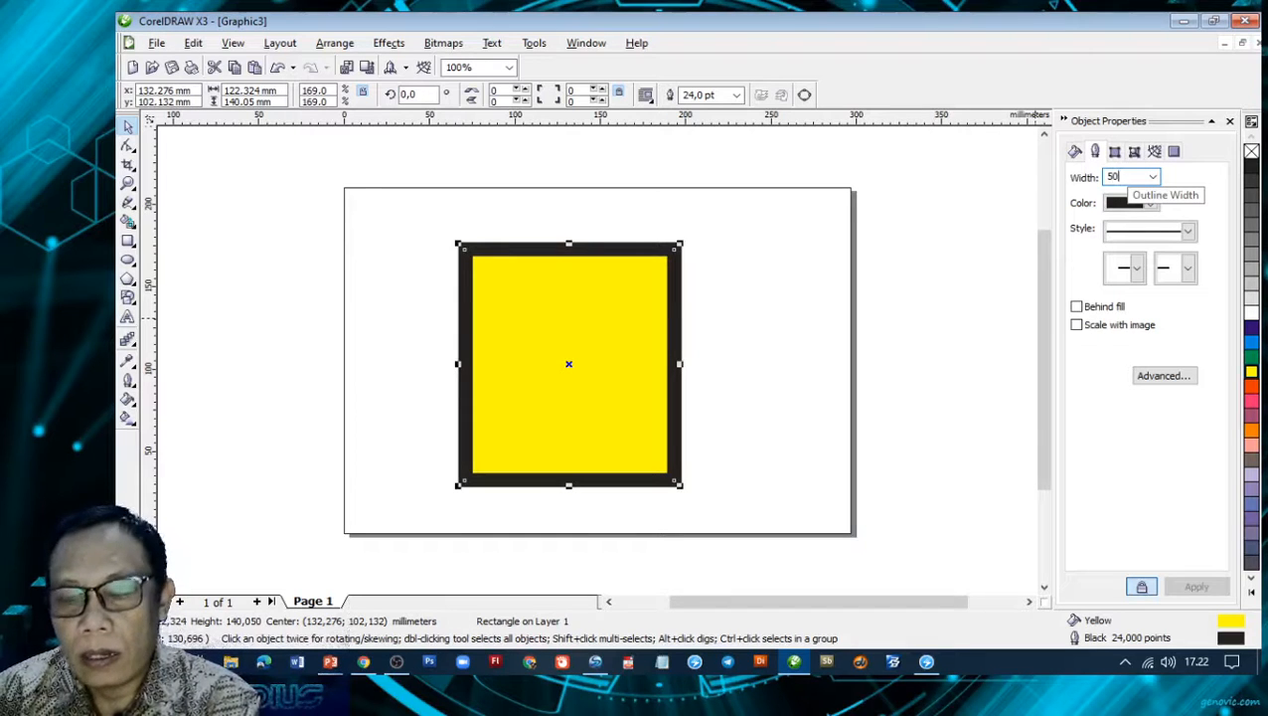
key(Return)
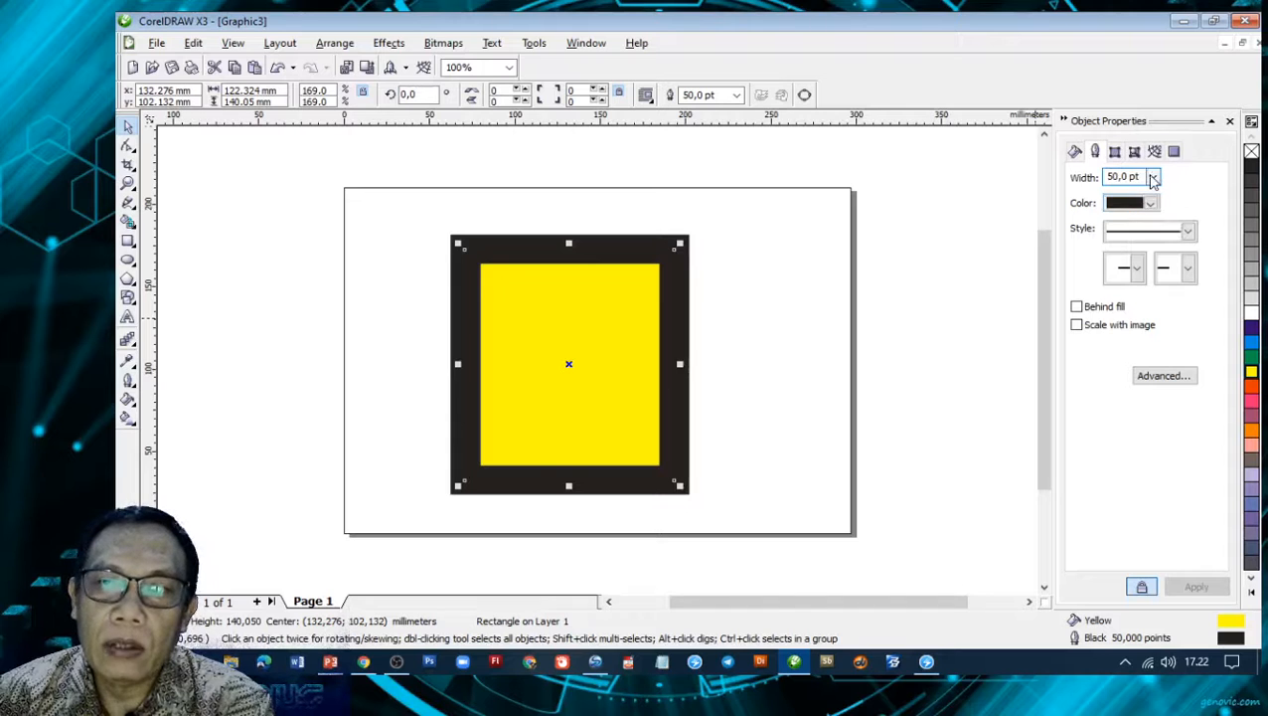
- Set the rectangle's outline width to 5 pt and close the Object Properties docker
click(1153, 176)
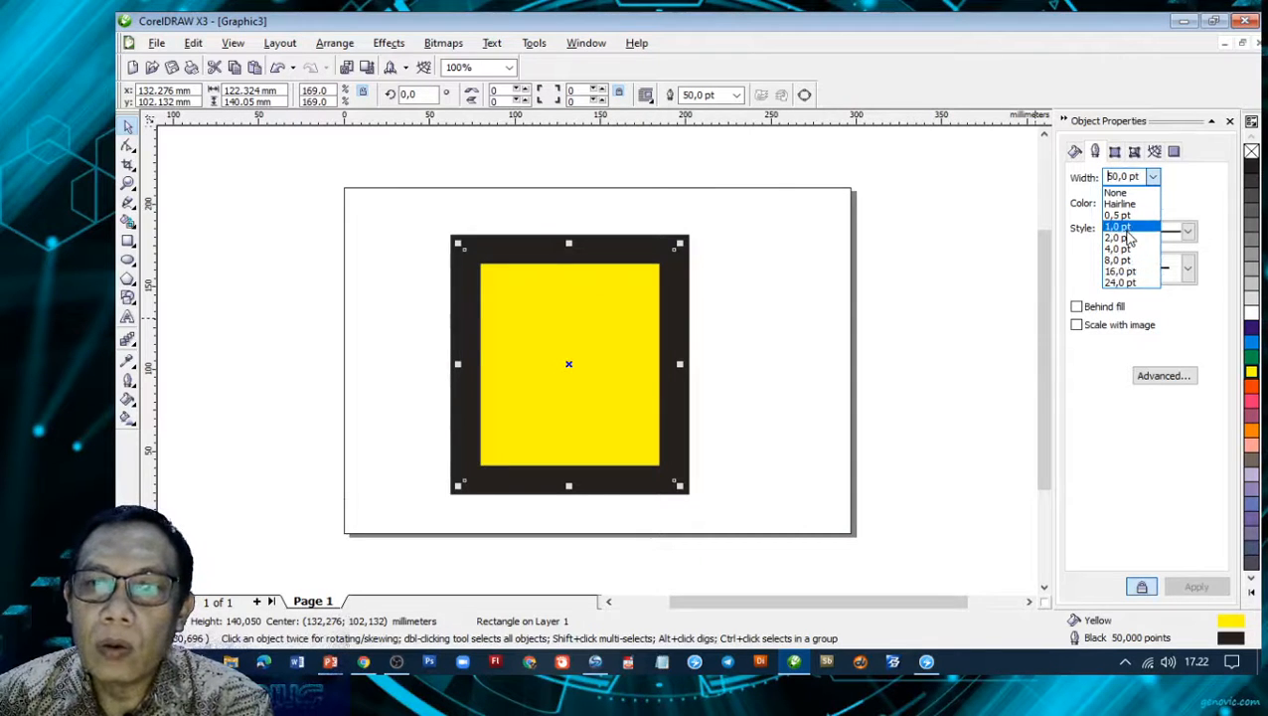
click(1141, 177)
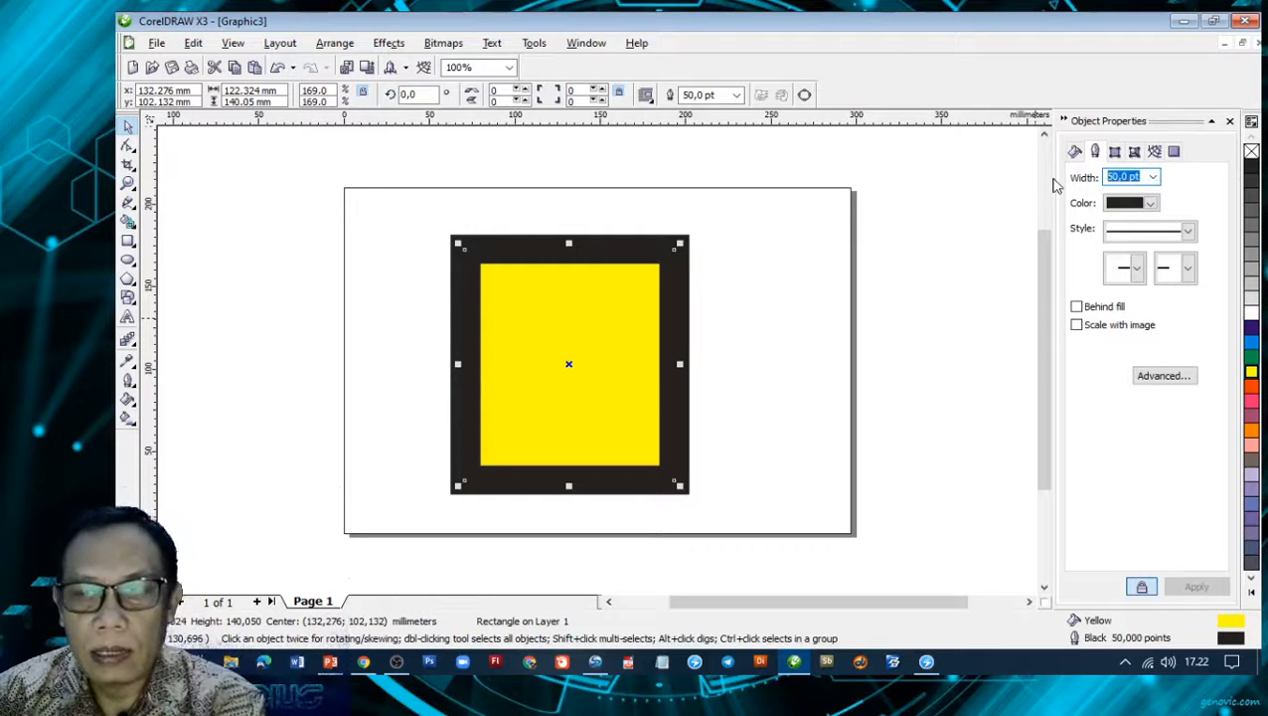
text(5)
key(Return)
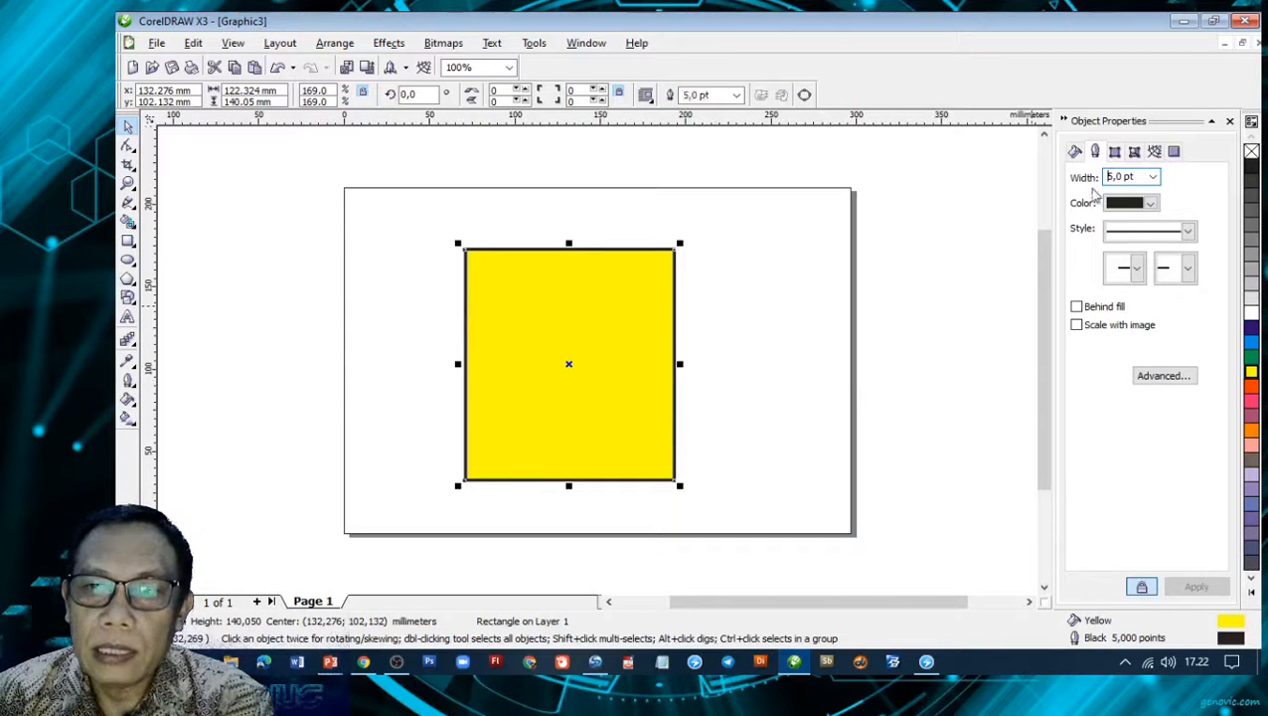
click(1076, 156)
click(1095, 155)
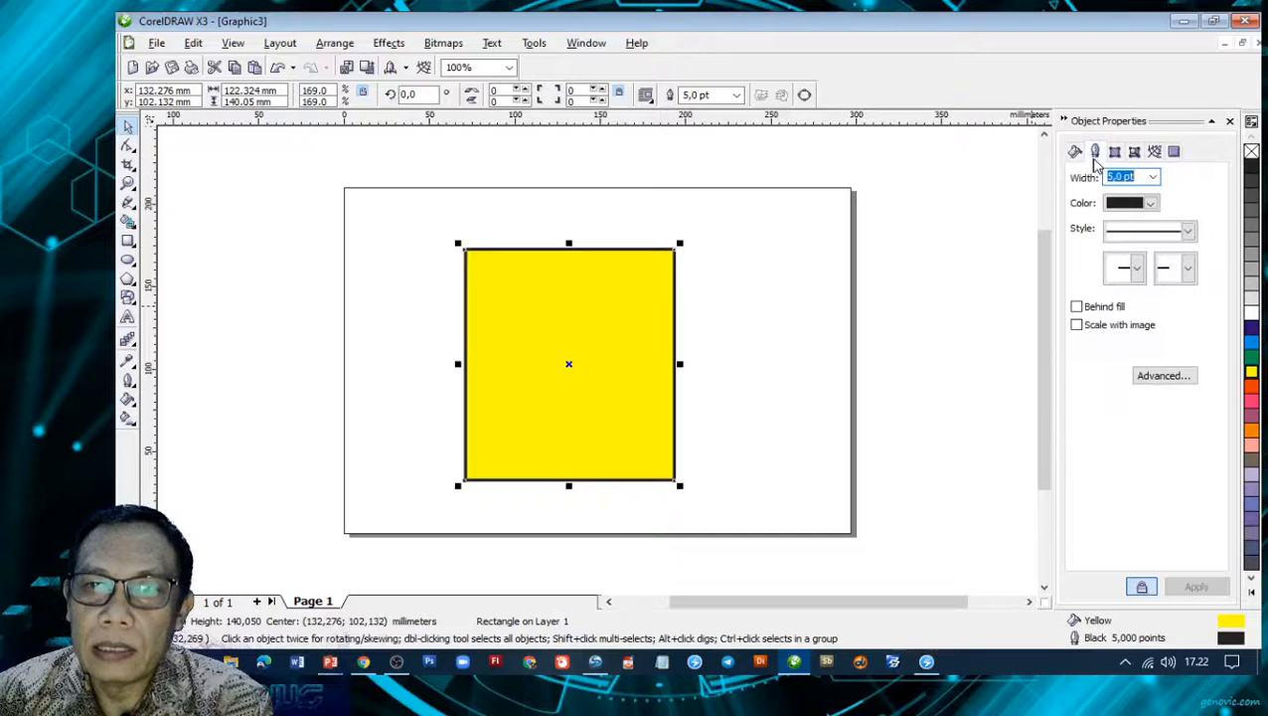
click(1230, 122)
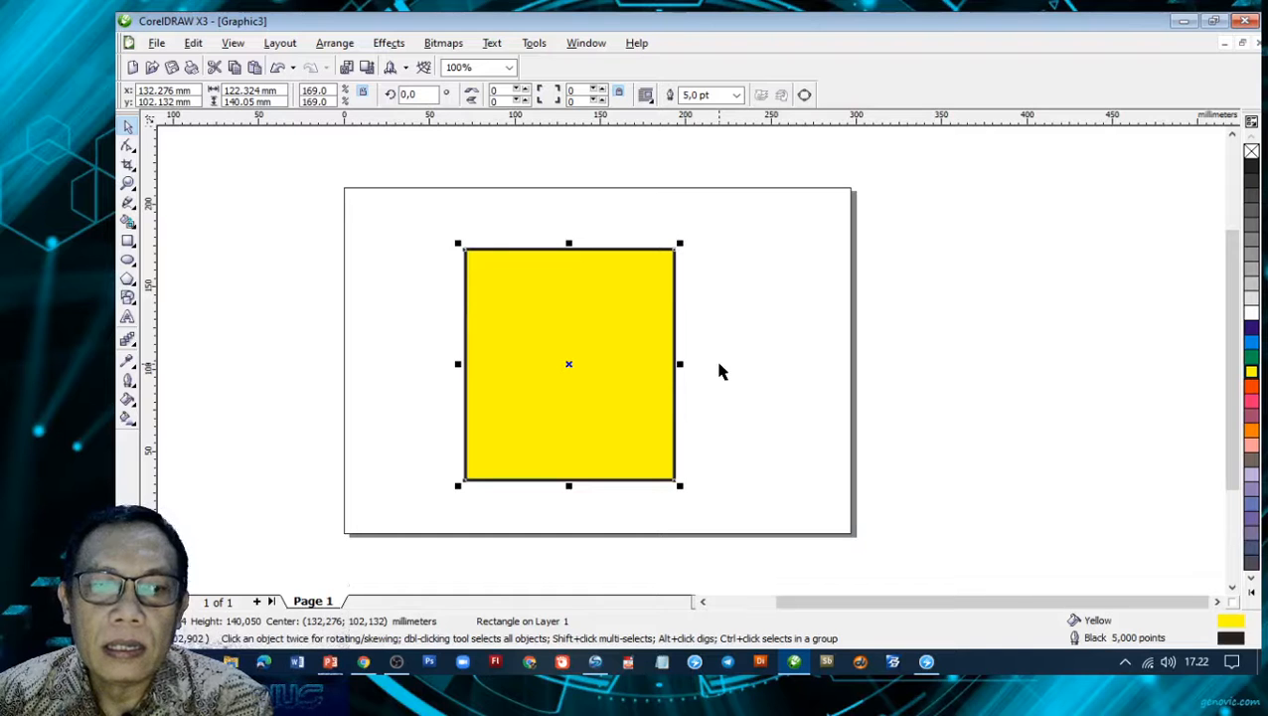
- Switch to YouTube Studio to check the live stream and its chat, and return to CorelDRAW X3
click(364, 664)
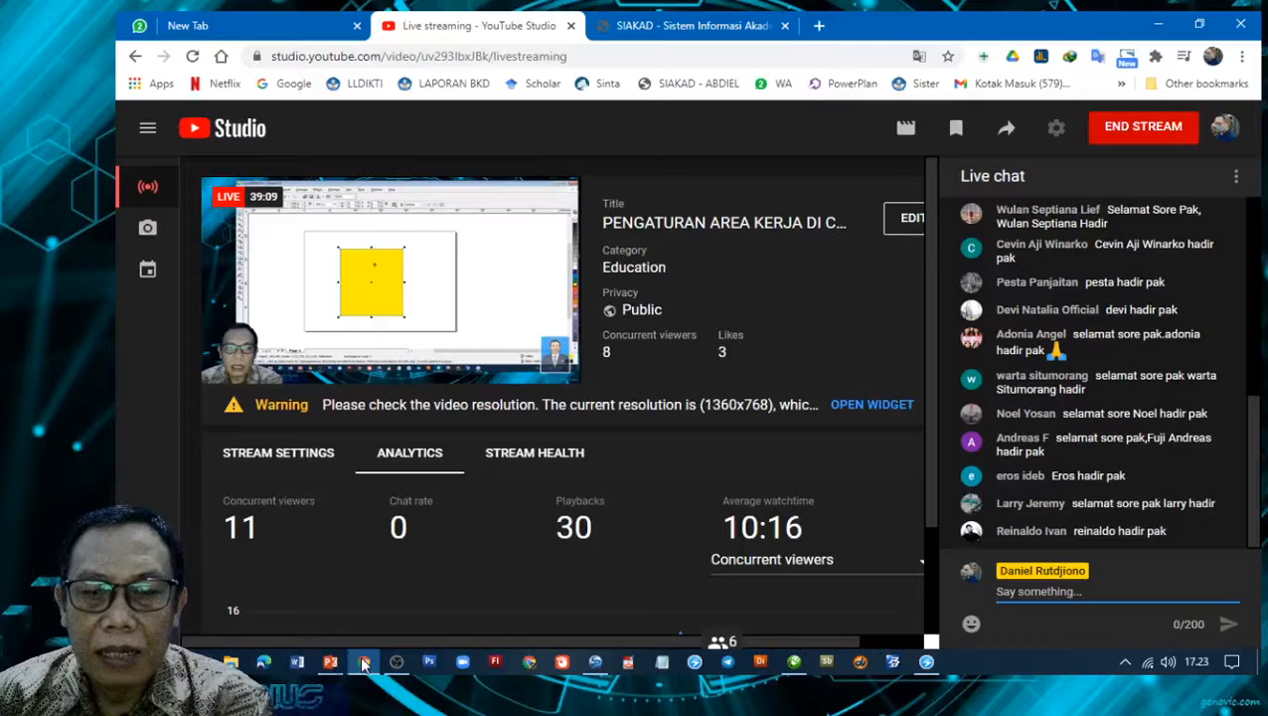
mouse_move(370, 666)
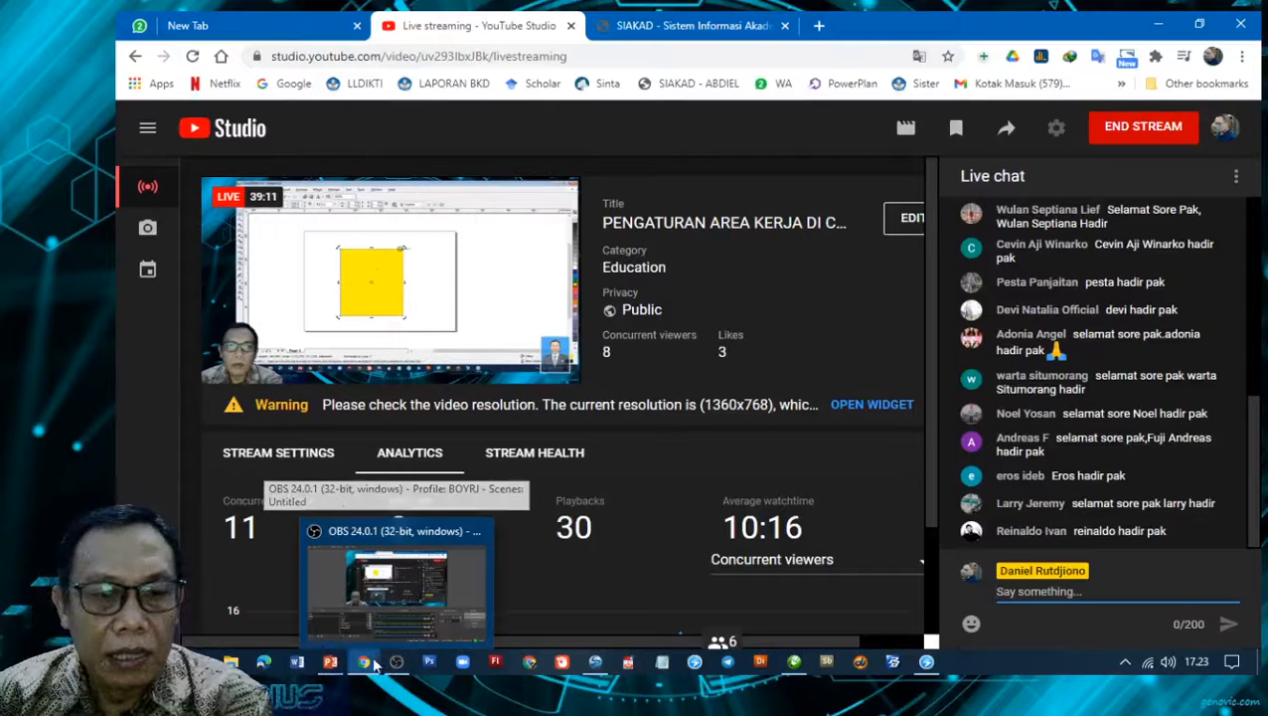
click(787, 671)
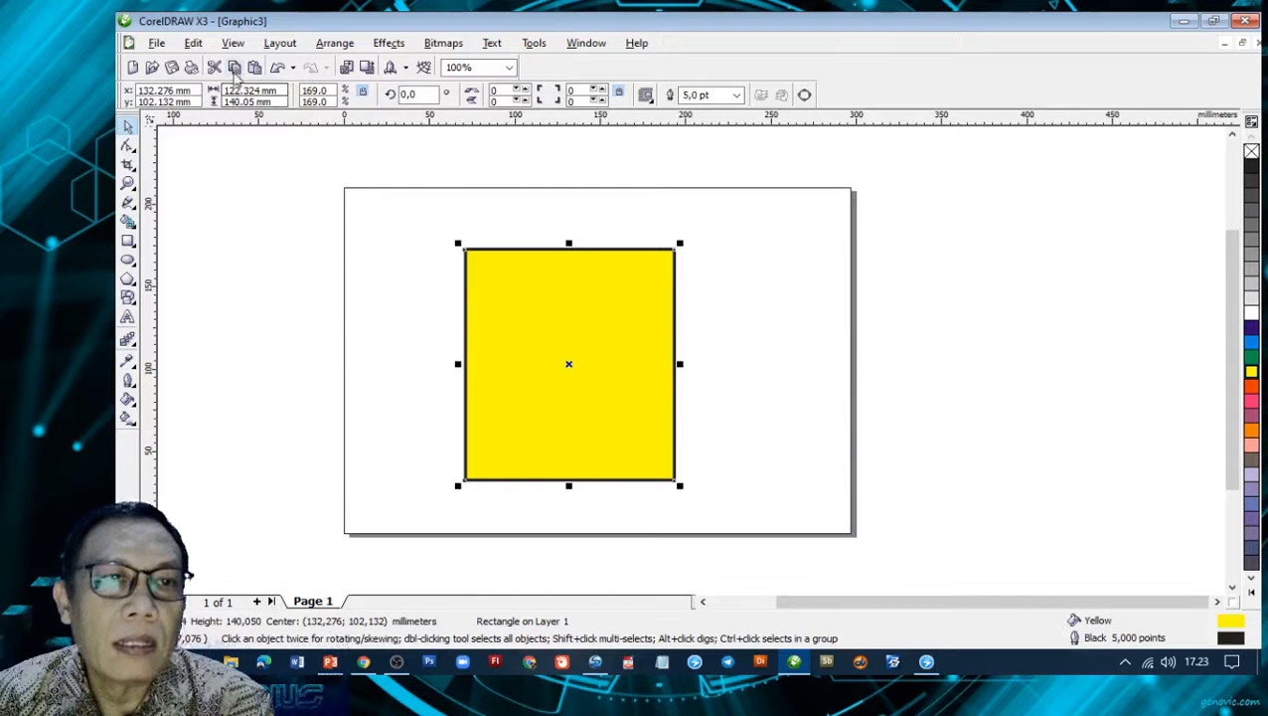
- Copy and paste the yellow rectangle, move the duplicate beside the original on its right, and delete the duplicate
click(234, 68)
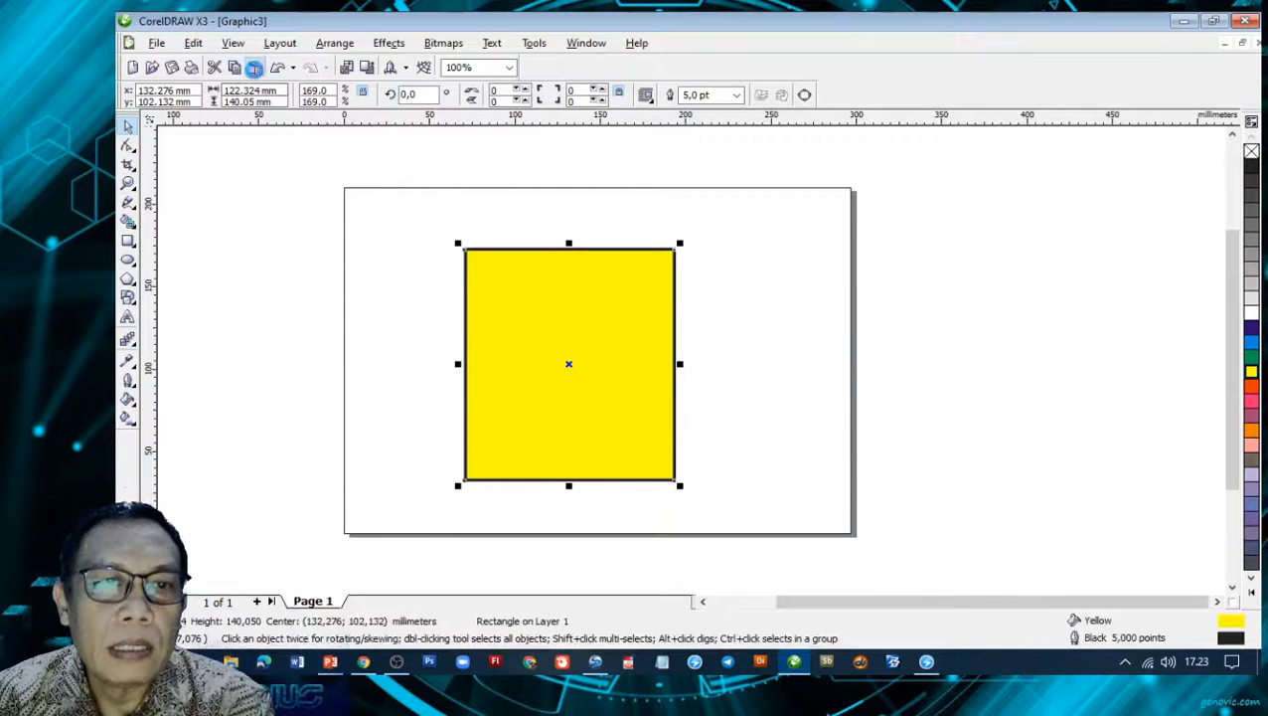
drag(500, 325, 714, 325)
right_click(714, 325)
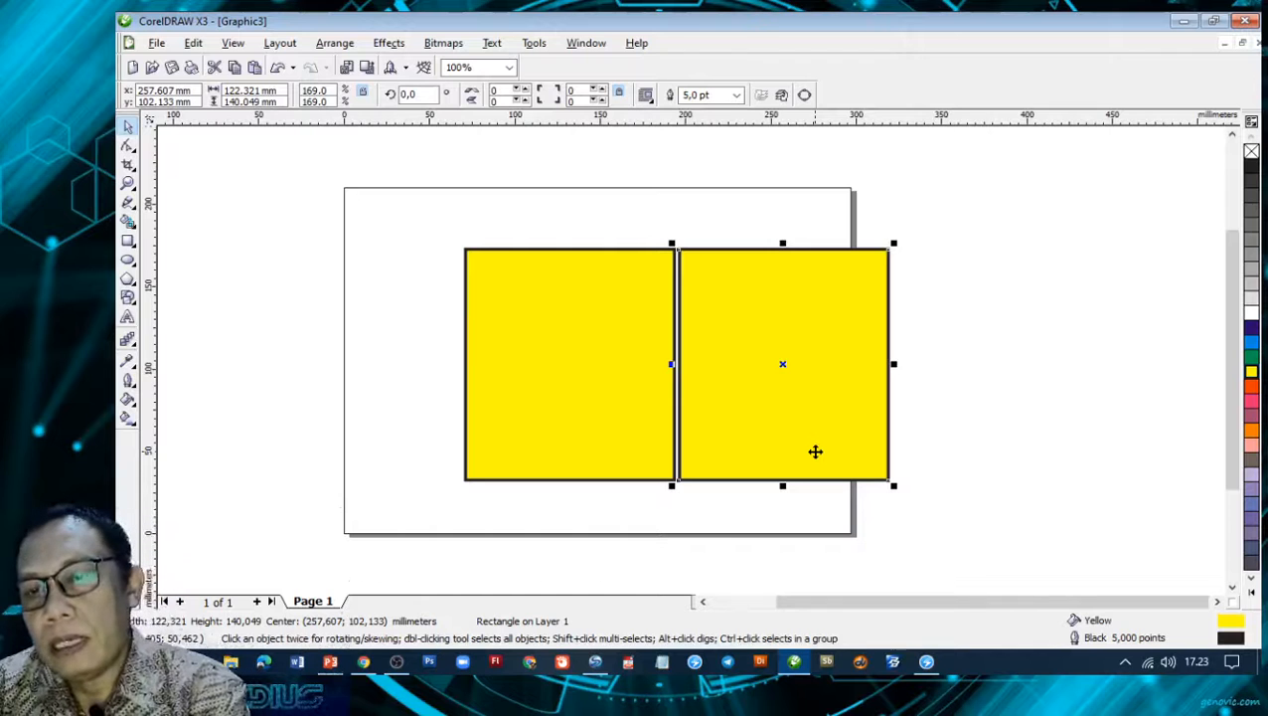
key(Delete)
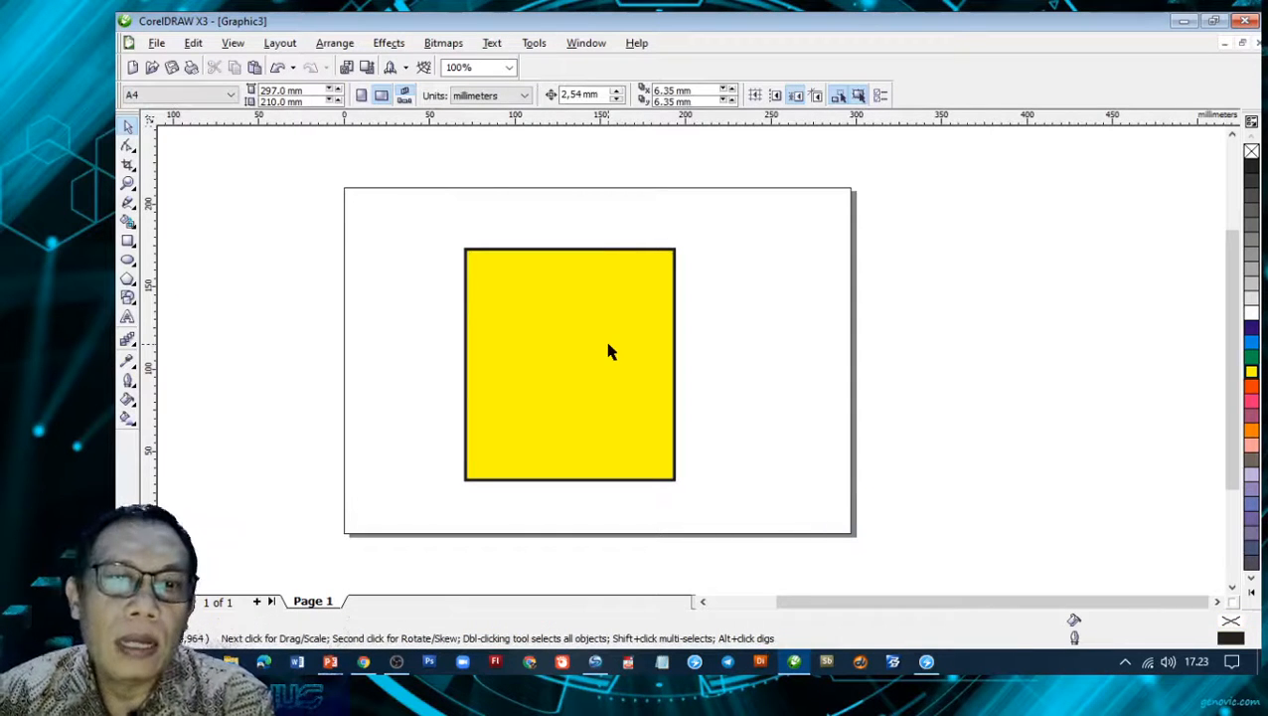
- Move the yellow rectangle toward the page's upper-left corner, centered at about X 87 mm, Y 133 mm
drag(574, 343, 501, 290)
right_click(501, 290)
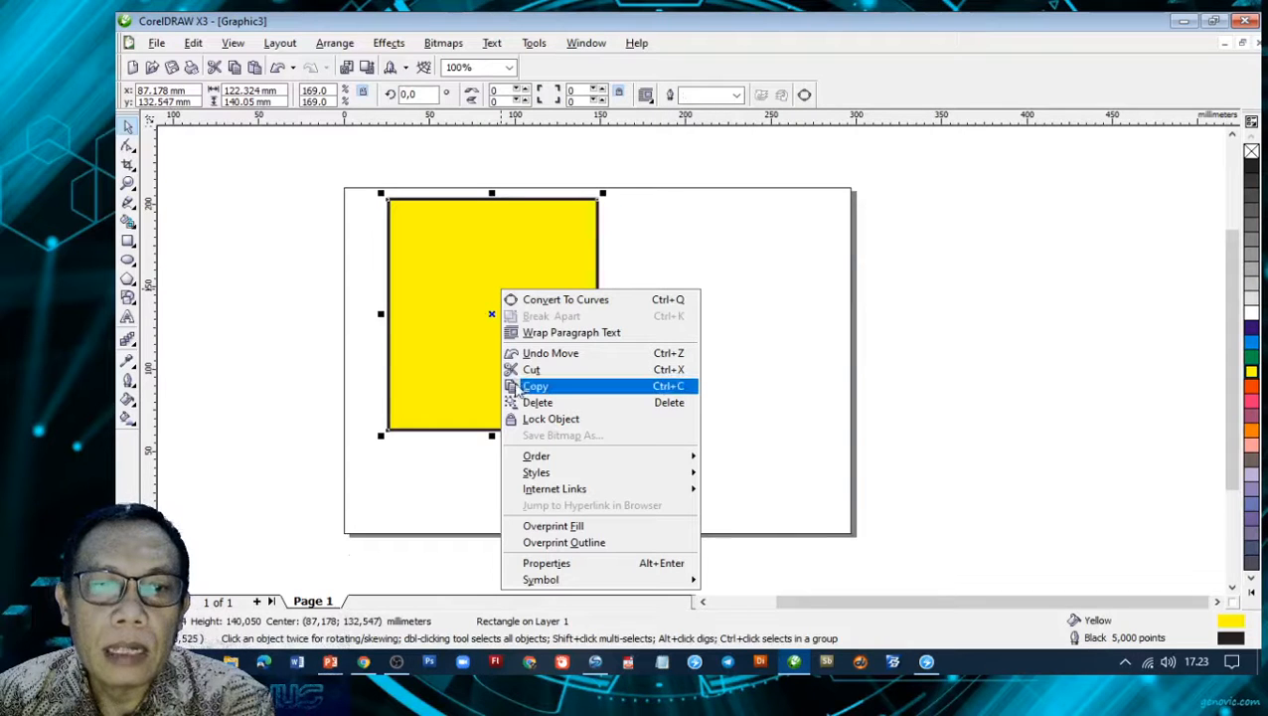
click(453, 257)
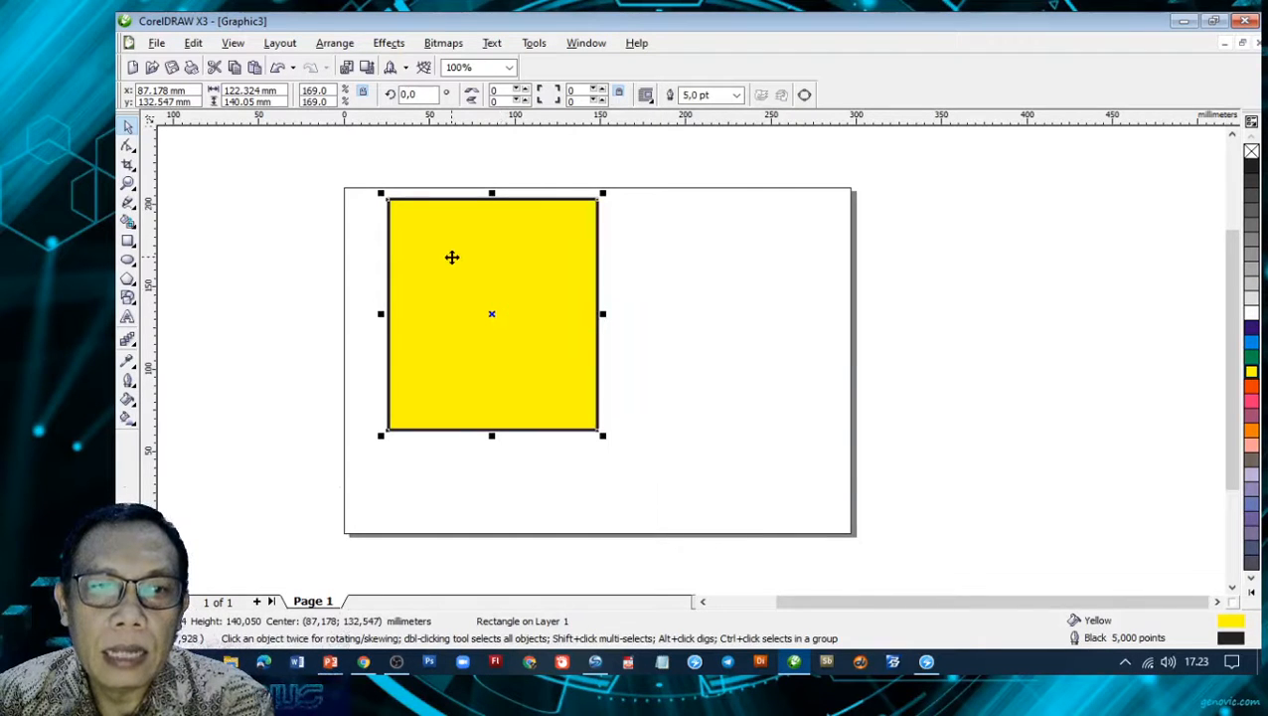
- Copy the rectangle, paste it from the empty page area, place the duplicate right beside the original, and cut the duplicate
right_click(452, 257)
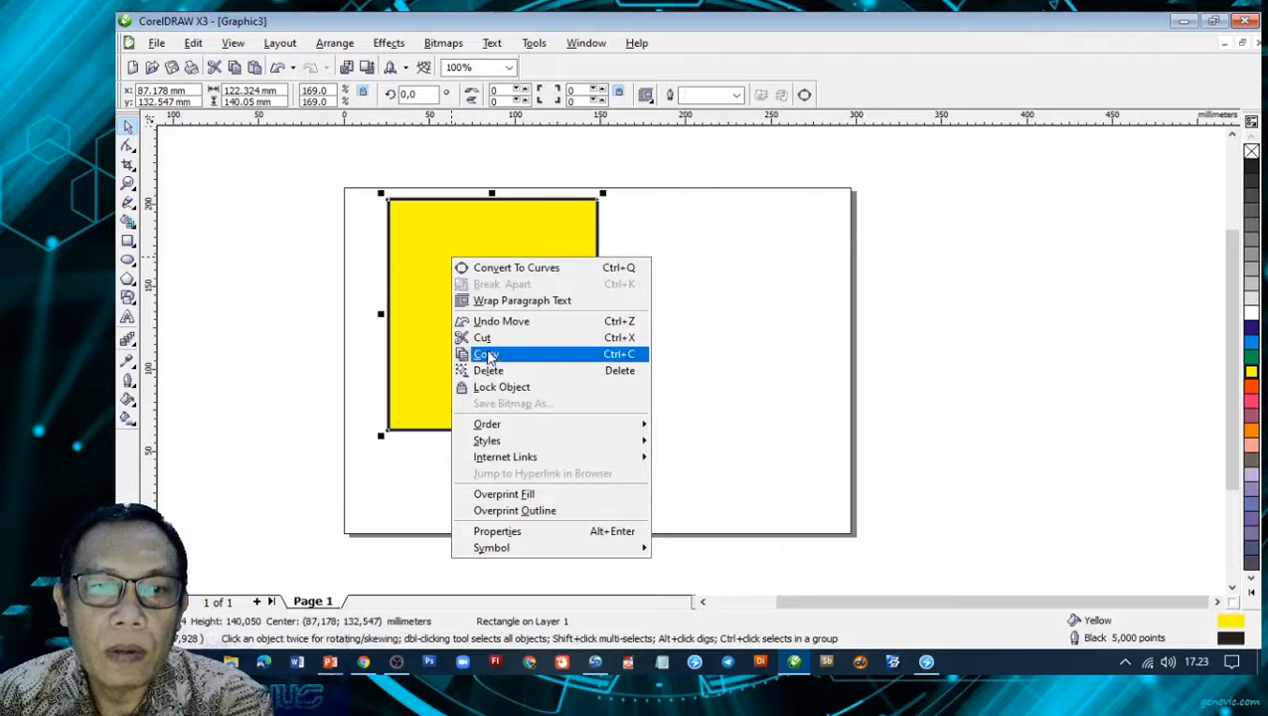
click(487, 355)
right_click(513, 281)
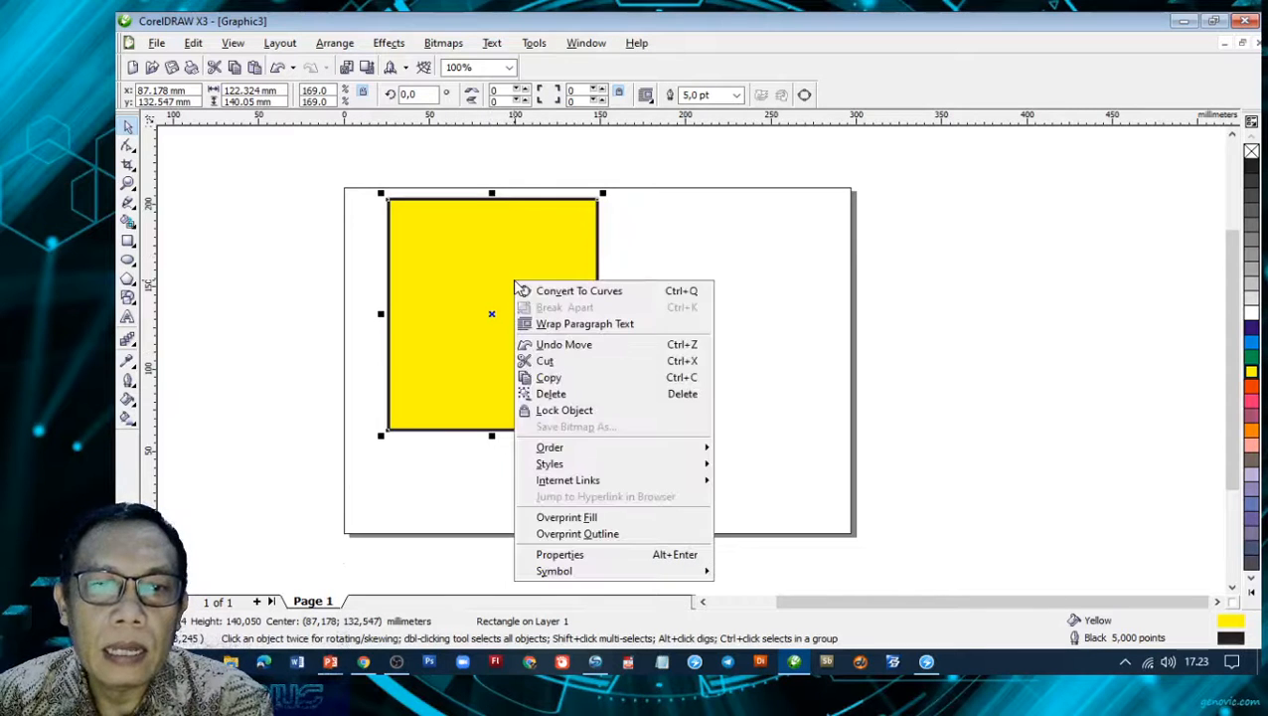
click(708, 270)
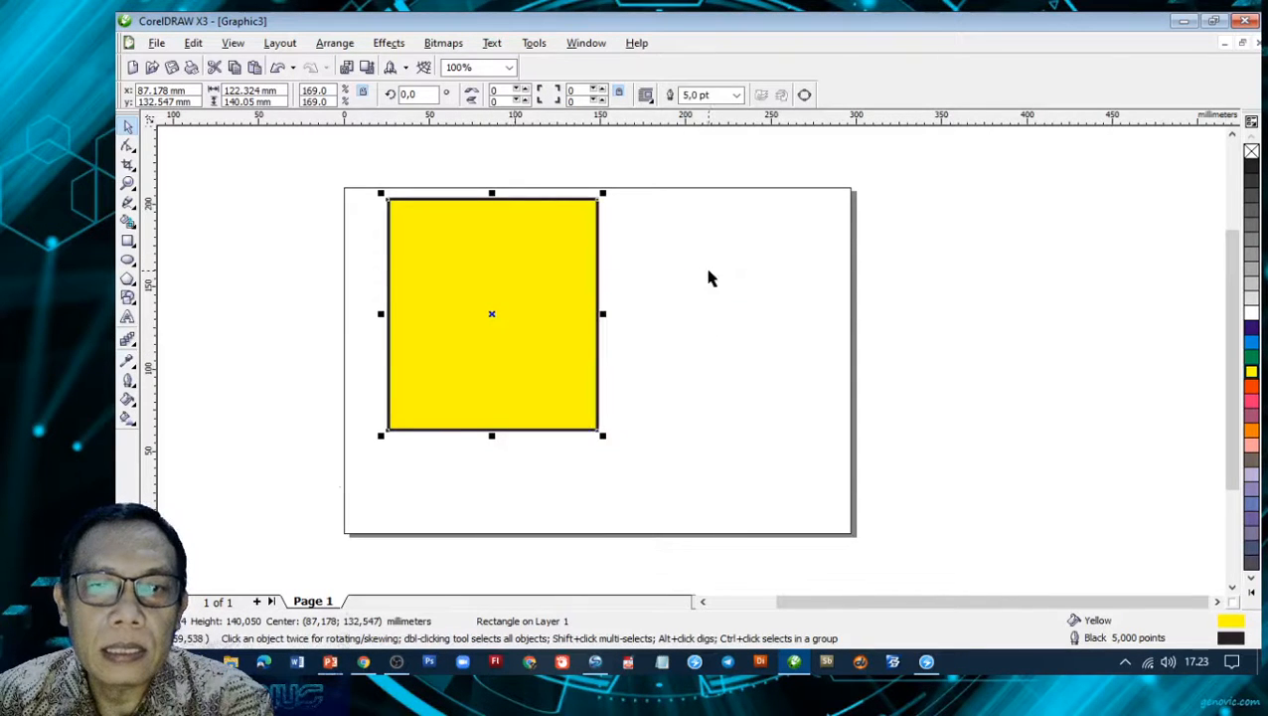
right_click(708, 277)
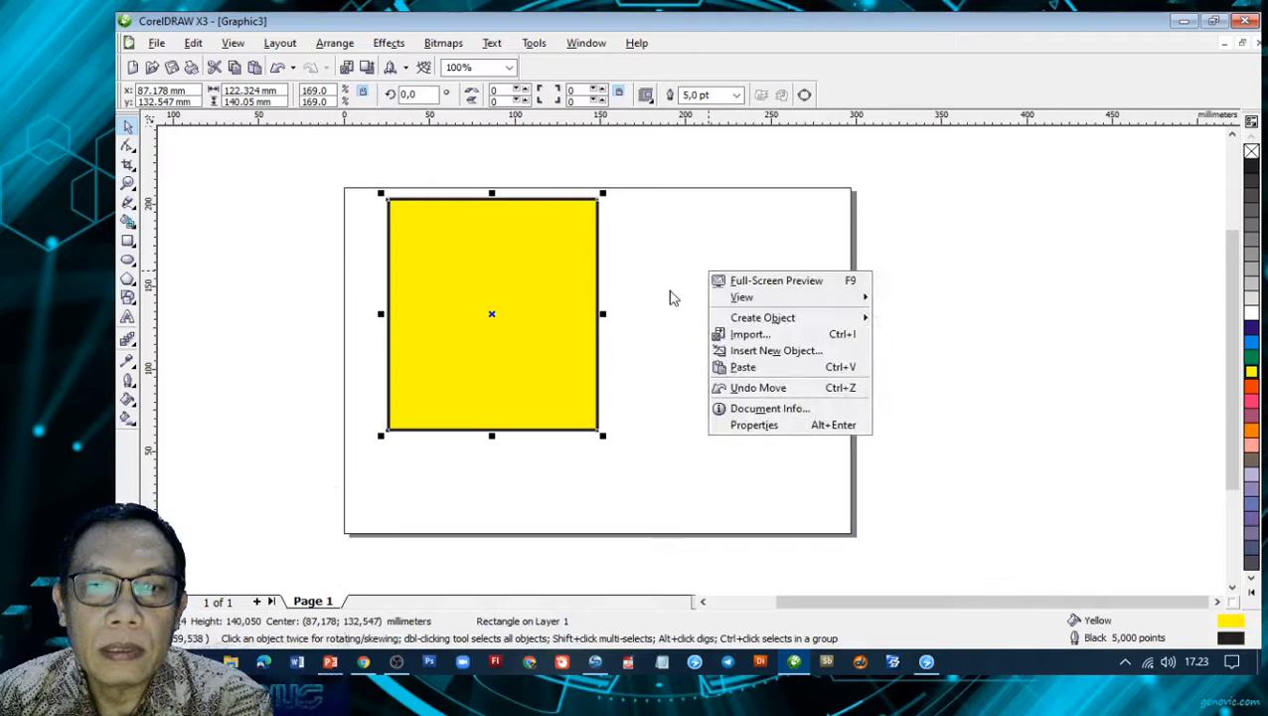
click(671, 295)
right_click(670, 293)
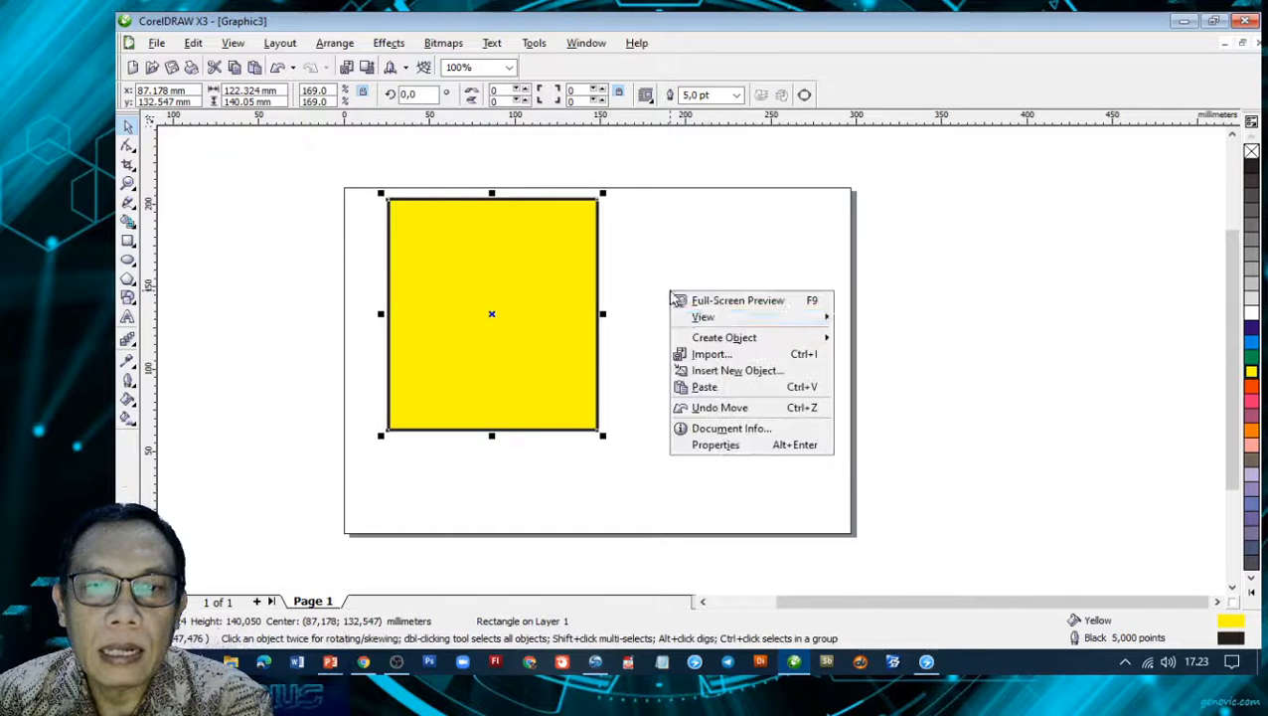
click(705, 387)
drag(548, 321, 744, 322)
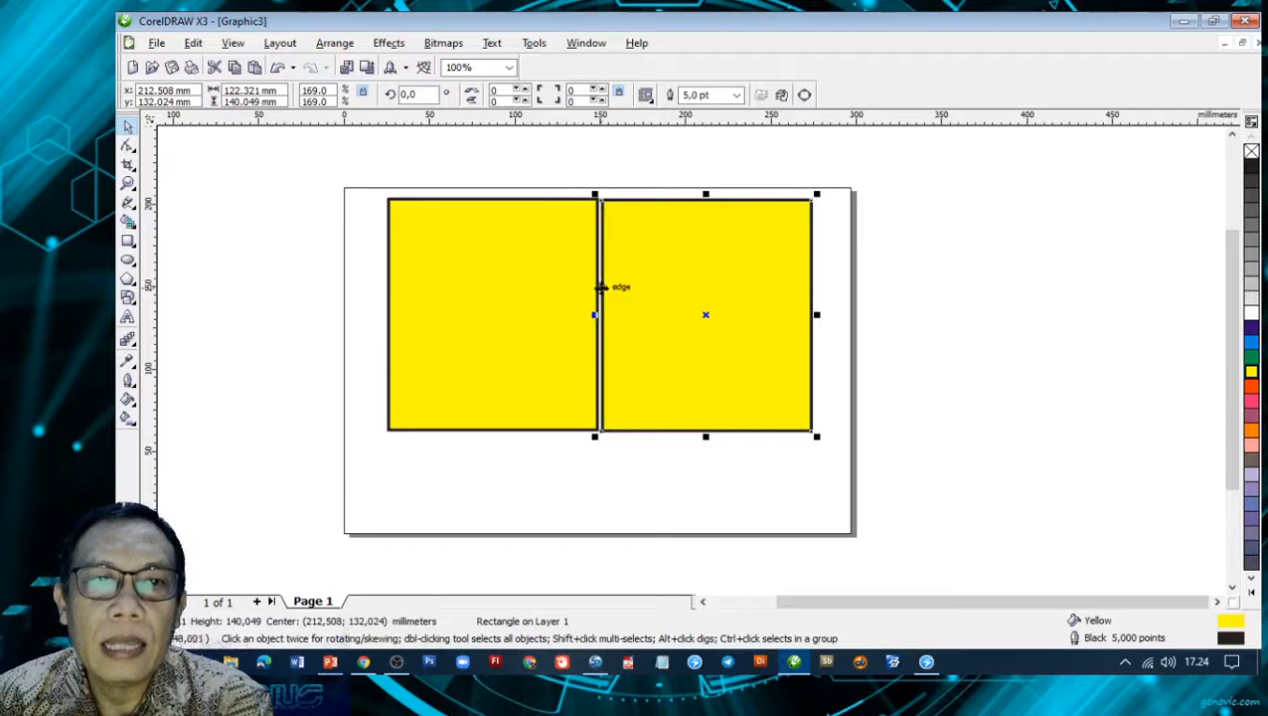
click(214, 67)
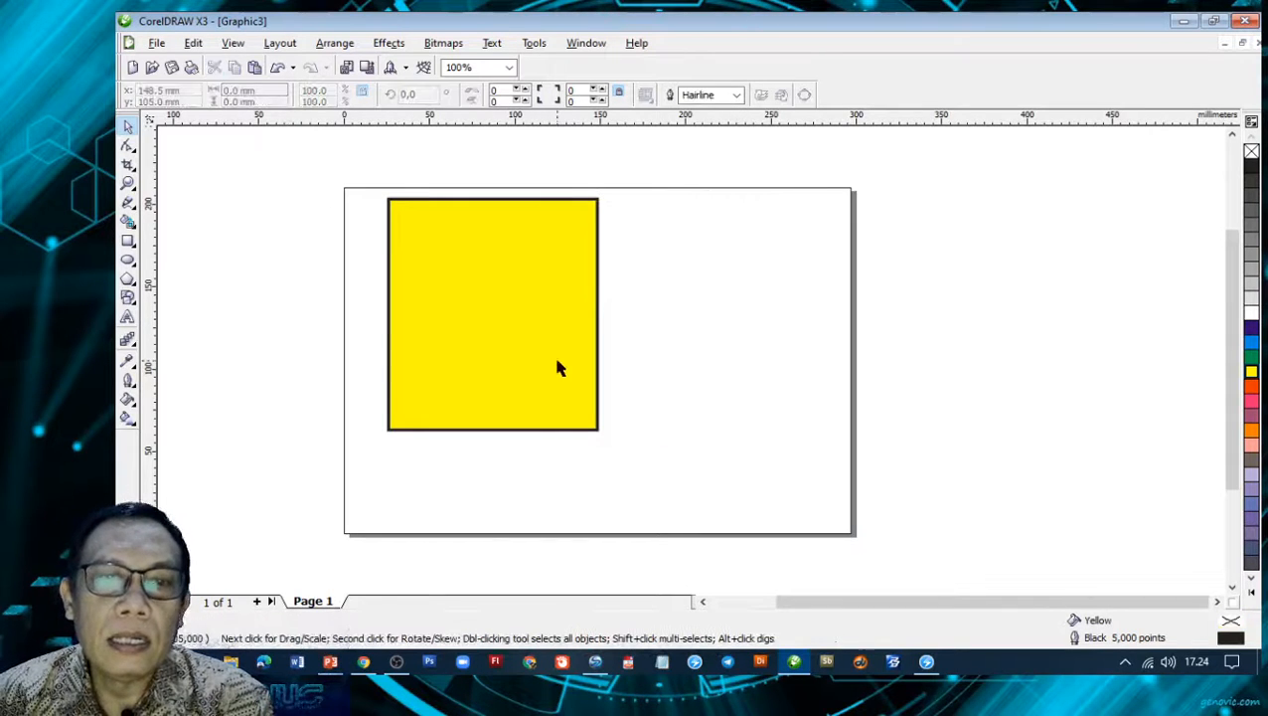
- Move the remaining rectangle near the page's left edge, centered at about X 68 mm, Y 118 mm
click(487, 342)
drag(487, 342, 458, 356)
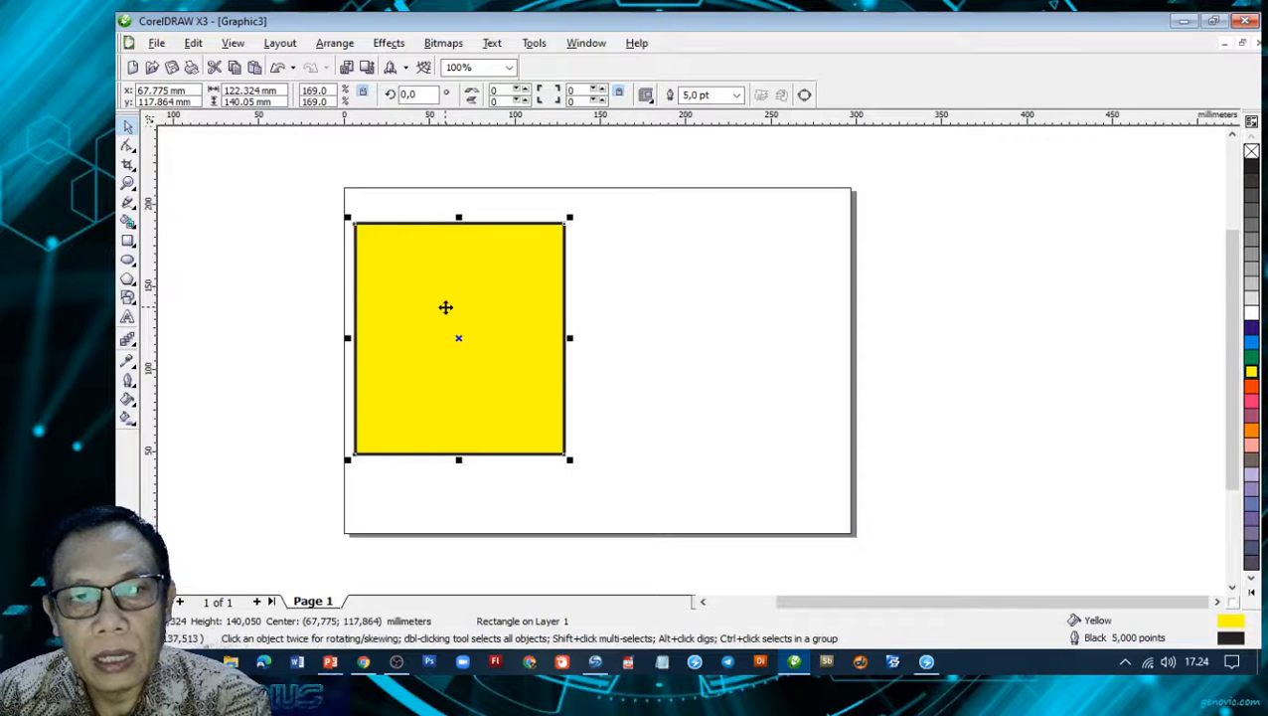
- Duplicate the rectangle to its right twice while moving it, the second copy beyond the page's right edge, and delete both duplicates
click(445, 307)
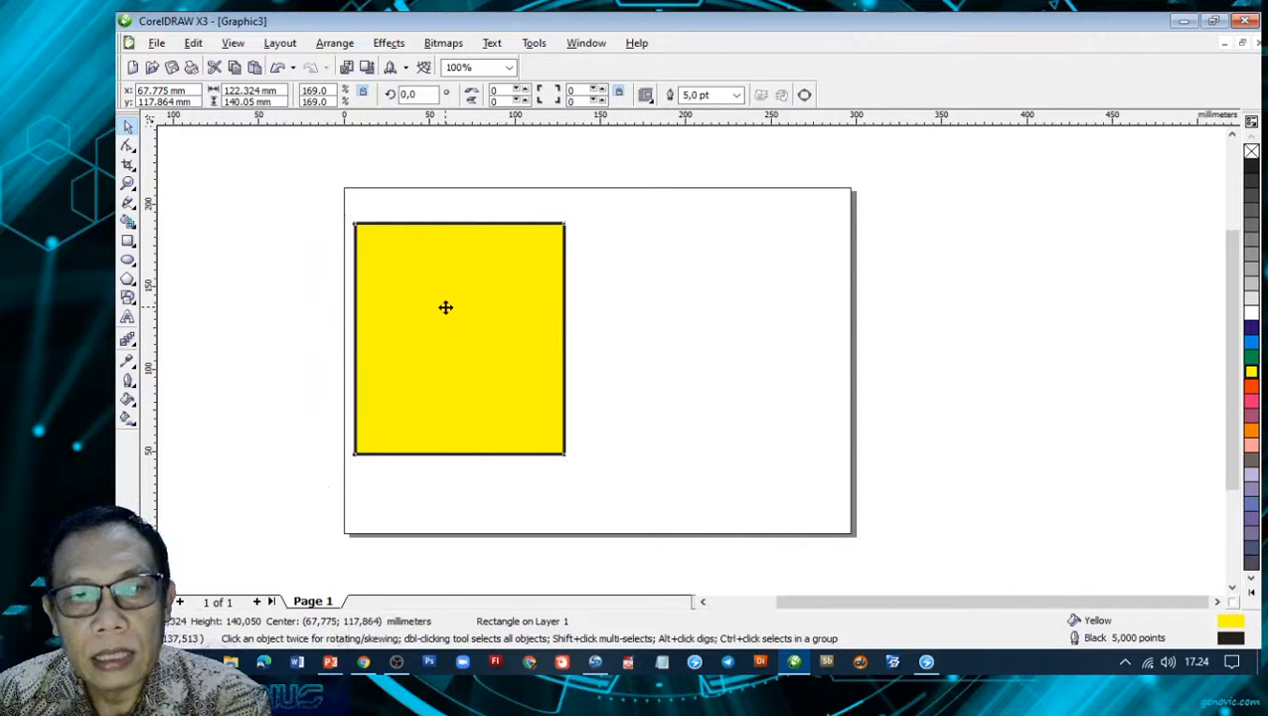
drag(445, 307, 678, 311)
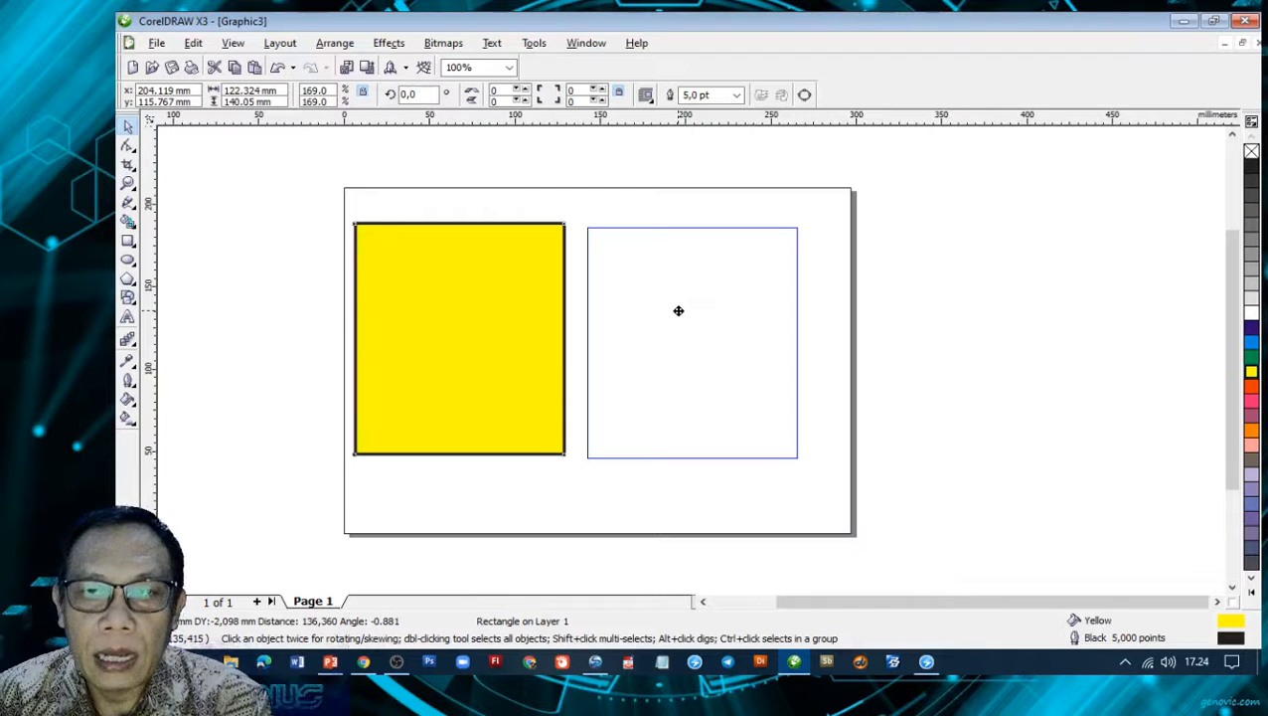
drag(678, 310, 690, 310)
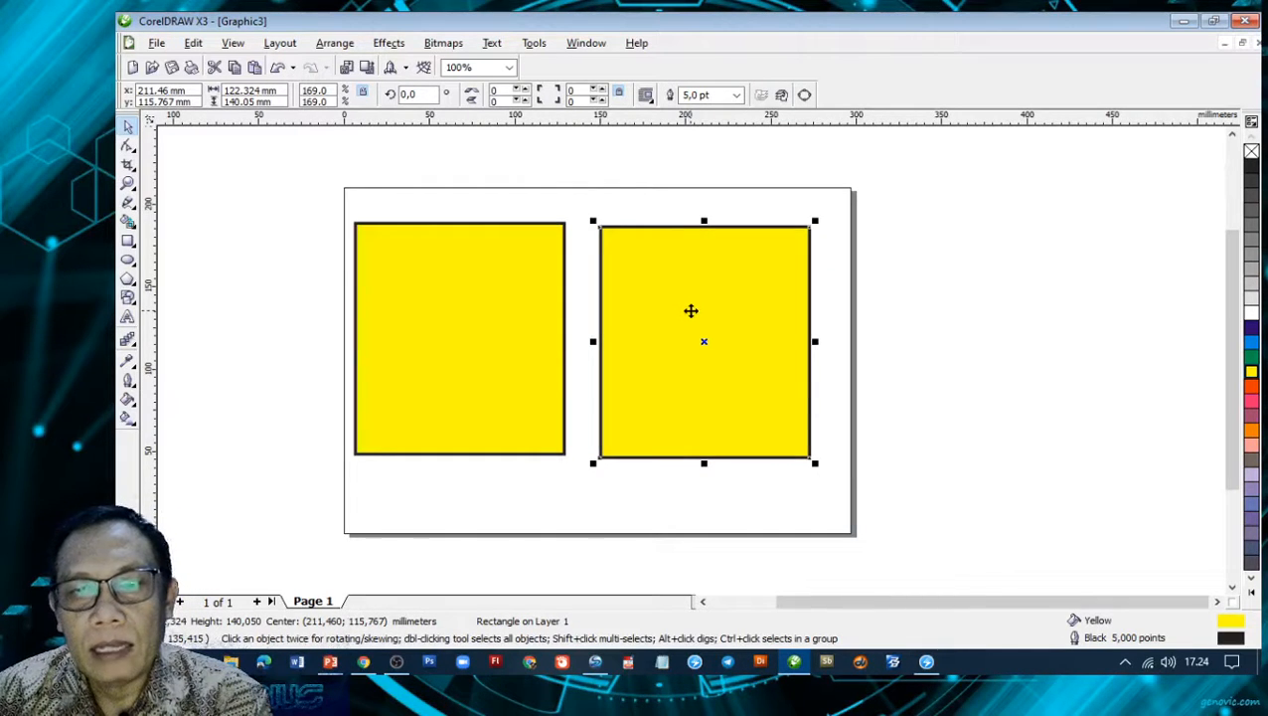
key(Escape)
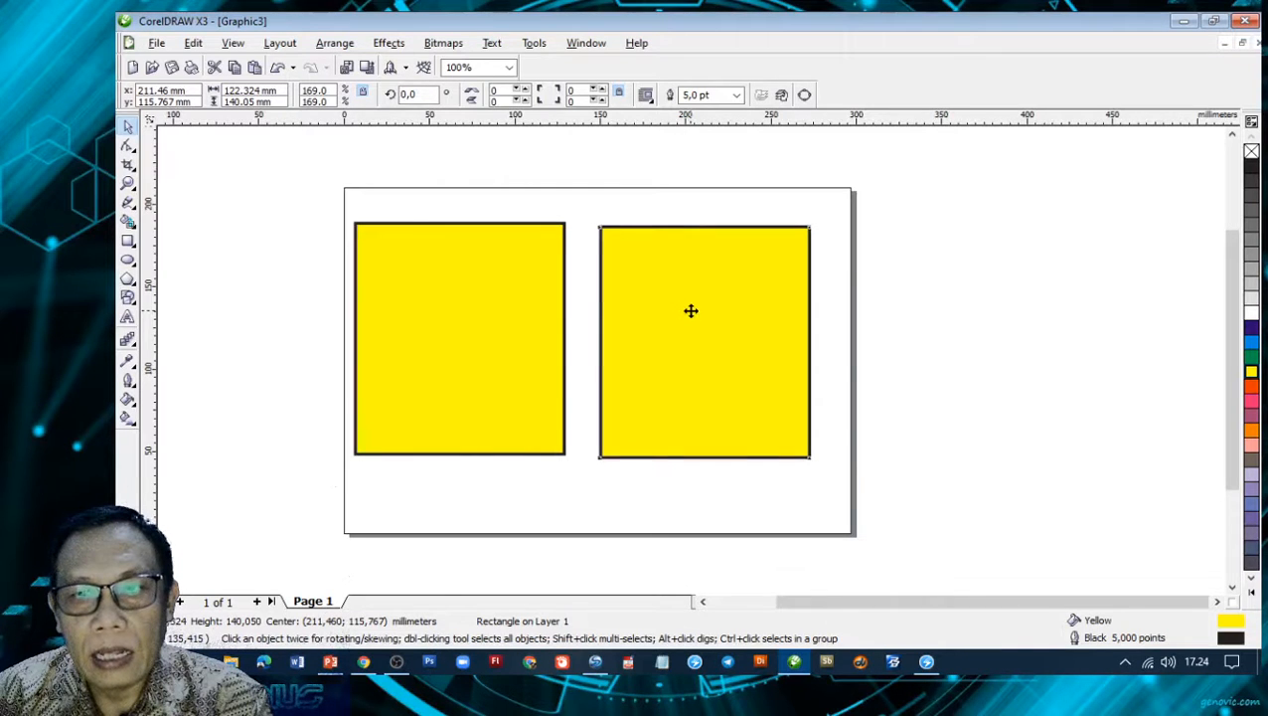
drag(690, 310, 930, 309)
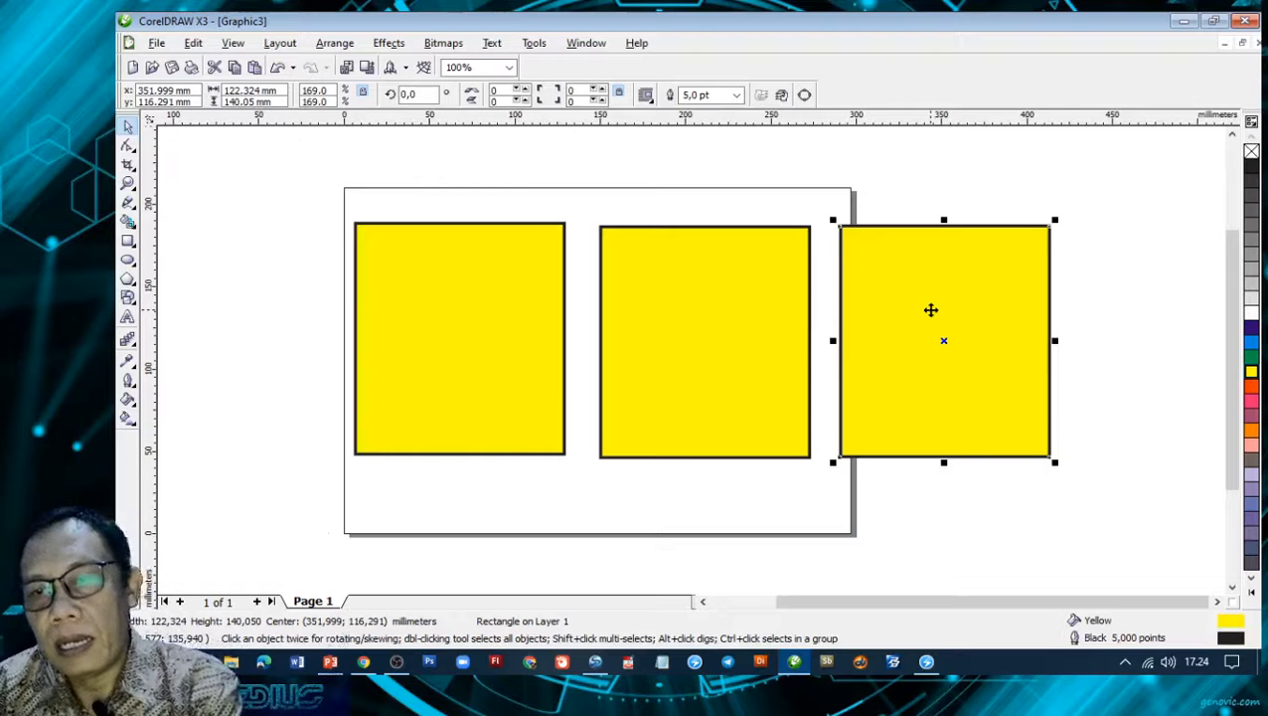
key(Delete)
click(770, 314)
key(Delete)
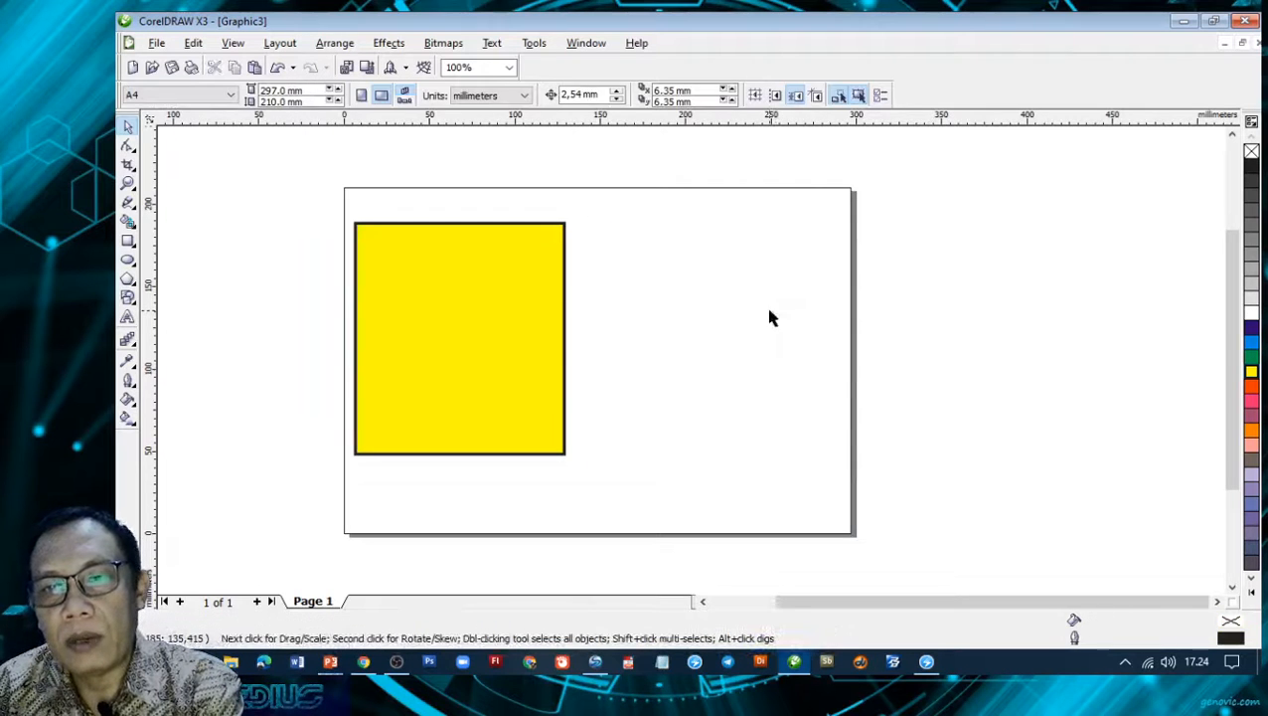
- Move the yellow rectangle straight down so its center is at about Y 103 mm
click(533, 326)
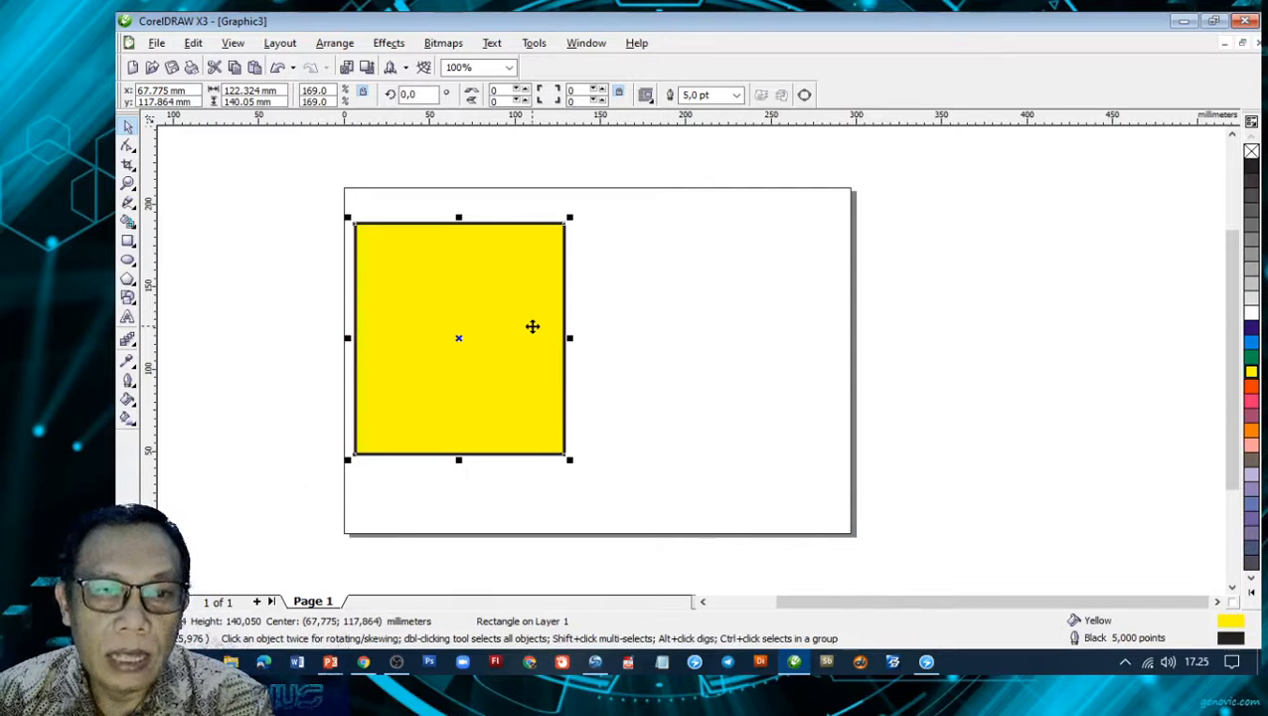
drag(493, 307, 492, 332)
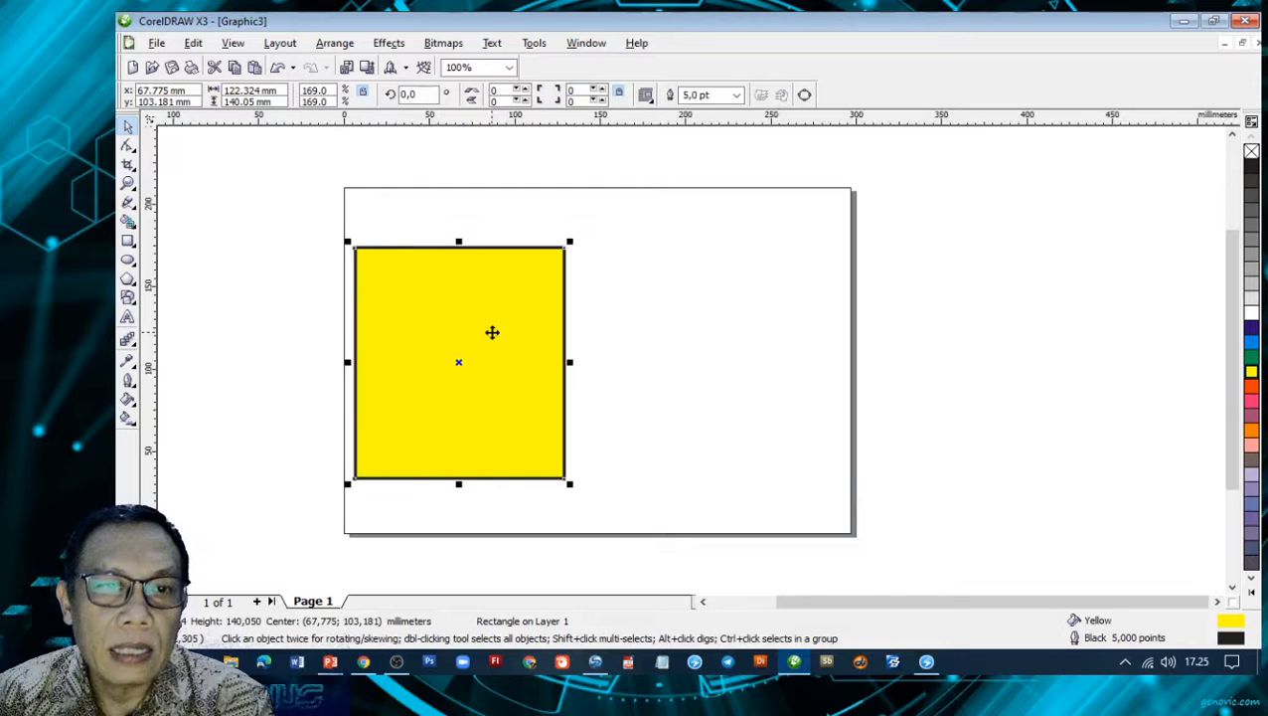
- Add artistic text reading "MENGGANDAKAN OBYEK" just outside the page, beside its upper-right corner
click(127, 317)
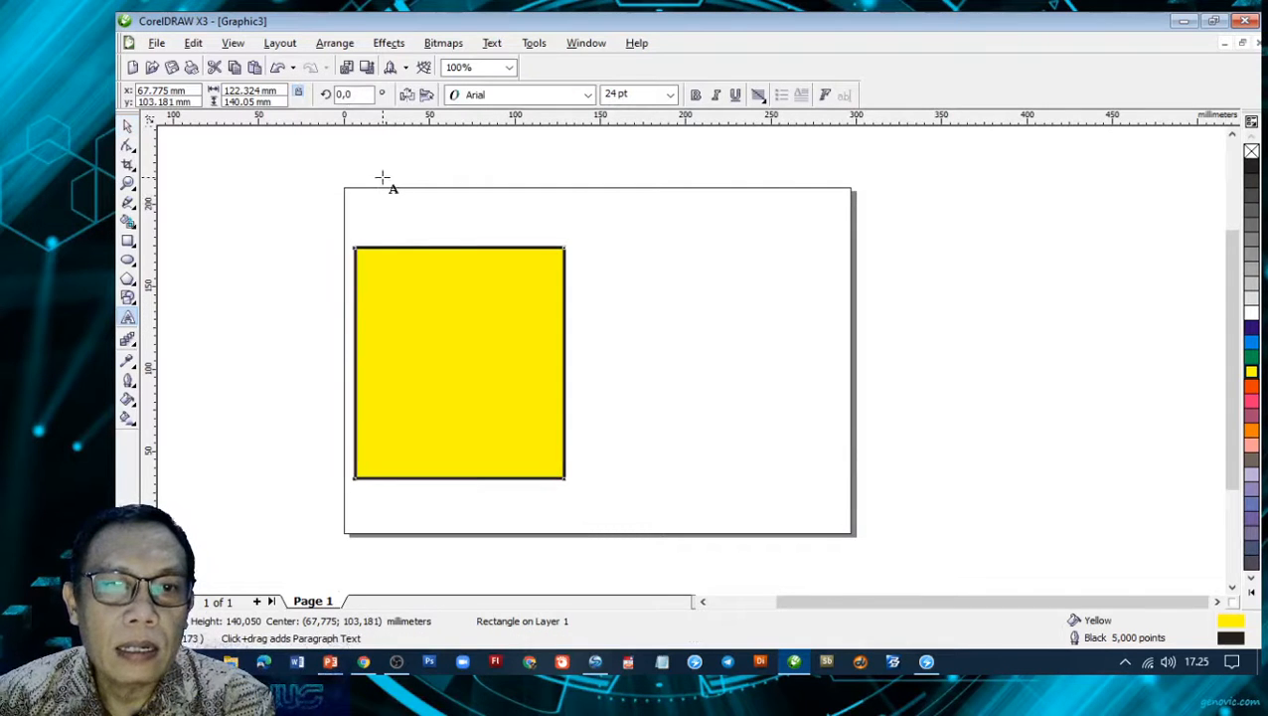
click(872, 202)
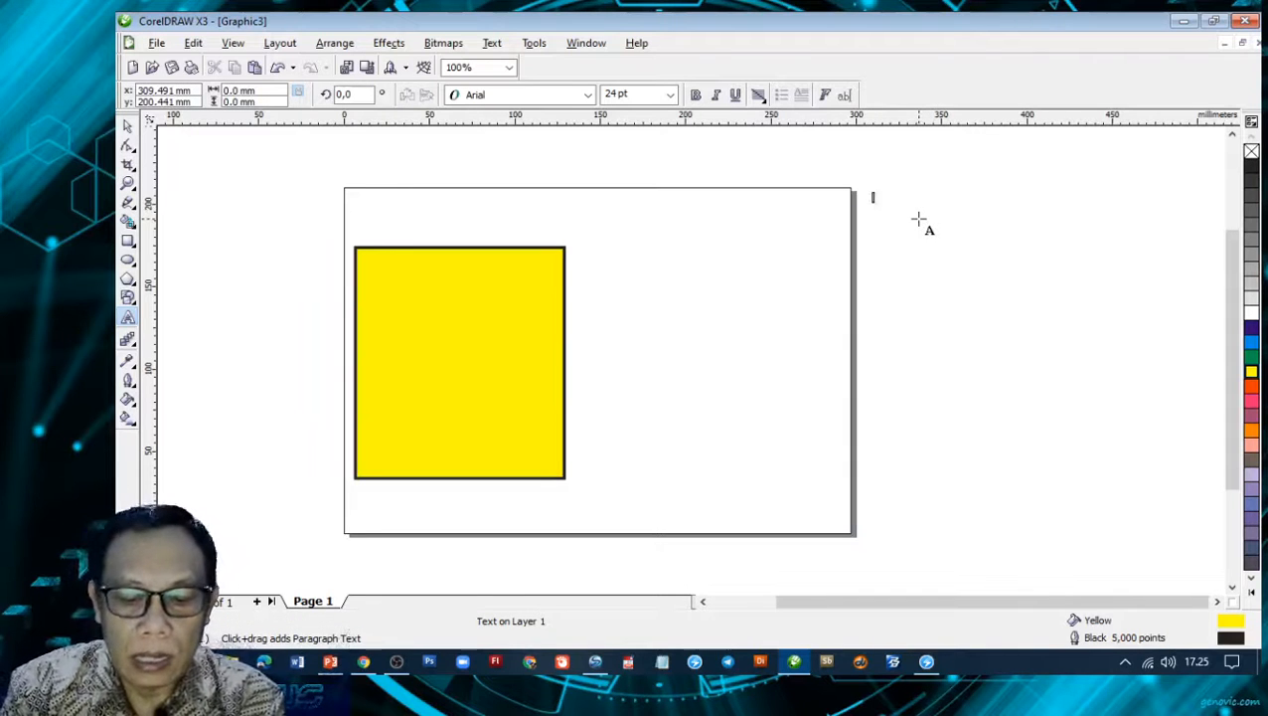
text(MENG)
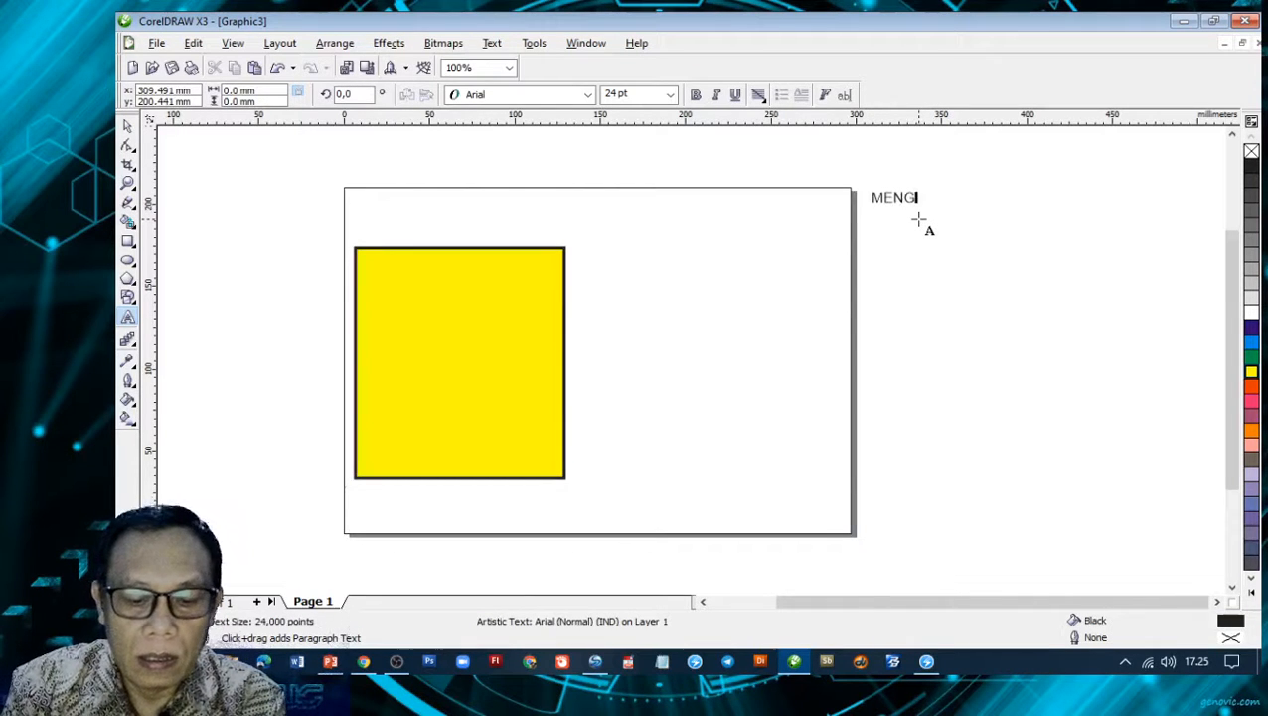
text(GANDAKAN O)
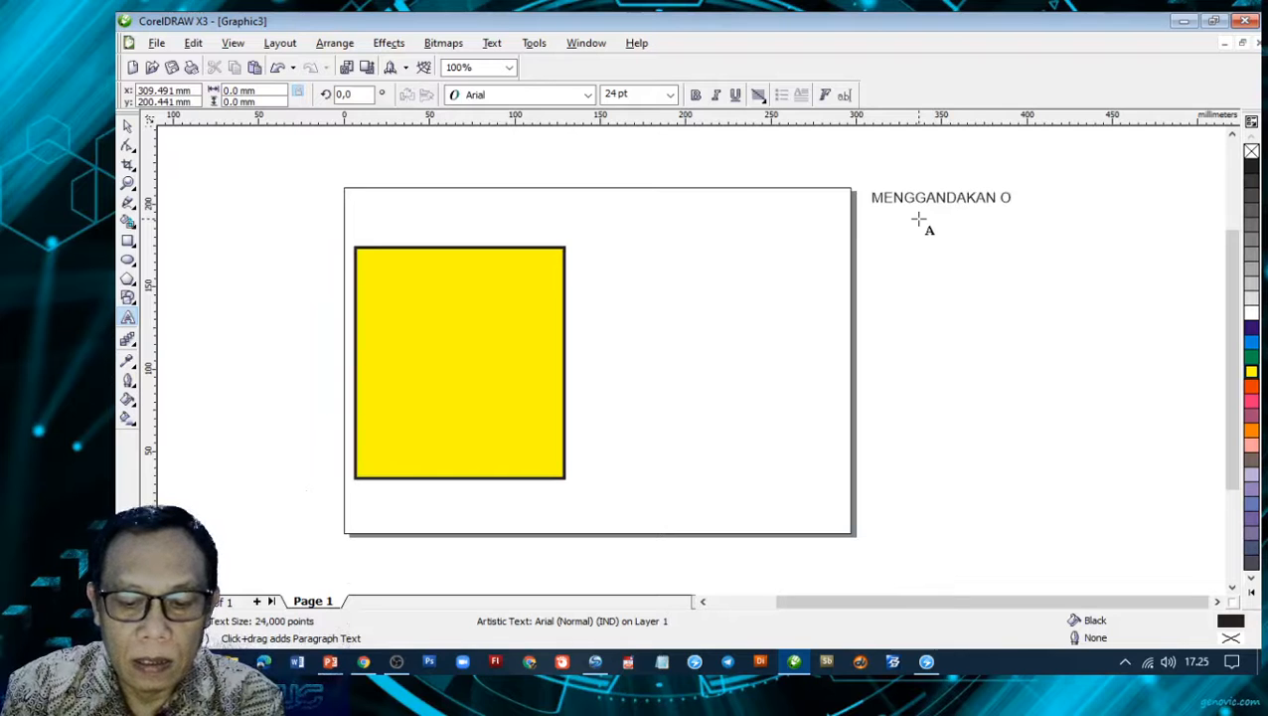
text(BYEK)
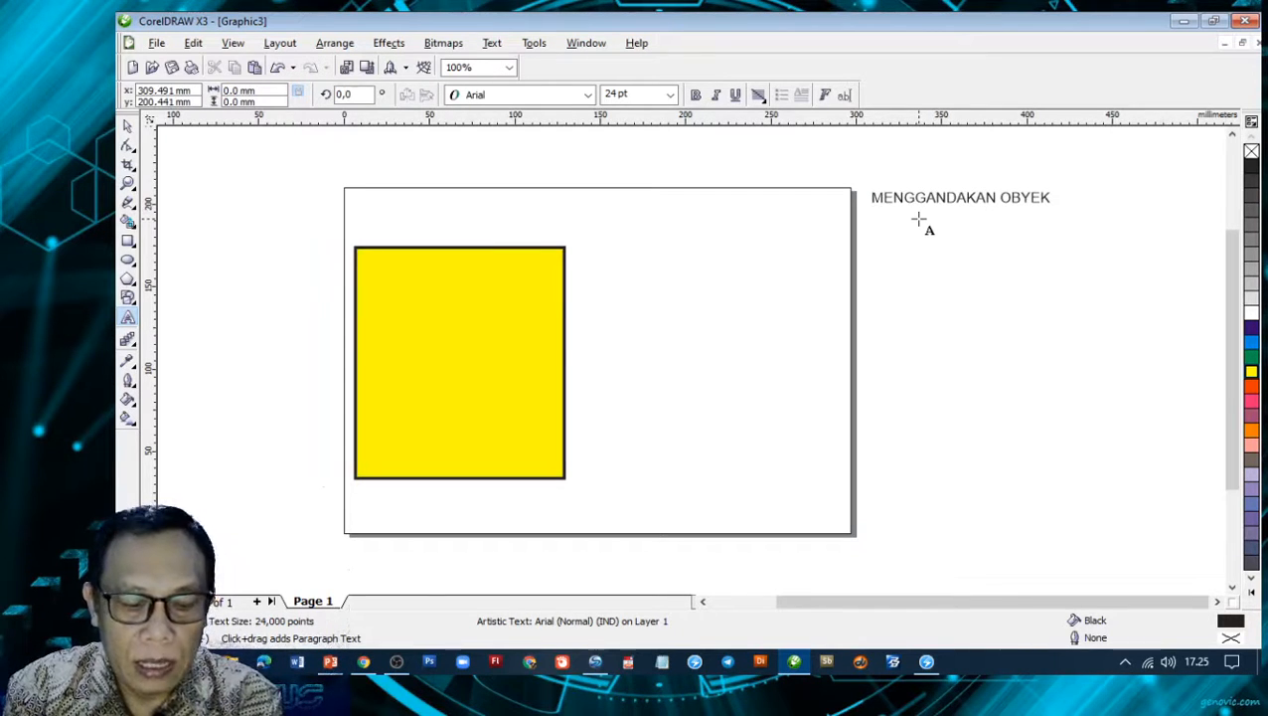
- Add the line "1. CARA COPY PASTE" below the heading in the same text object
key(Return)
text(1. )
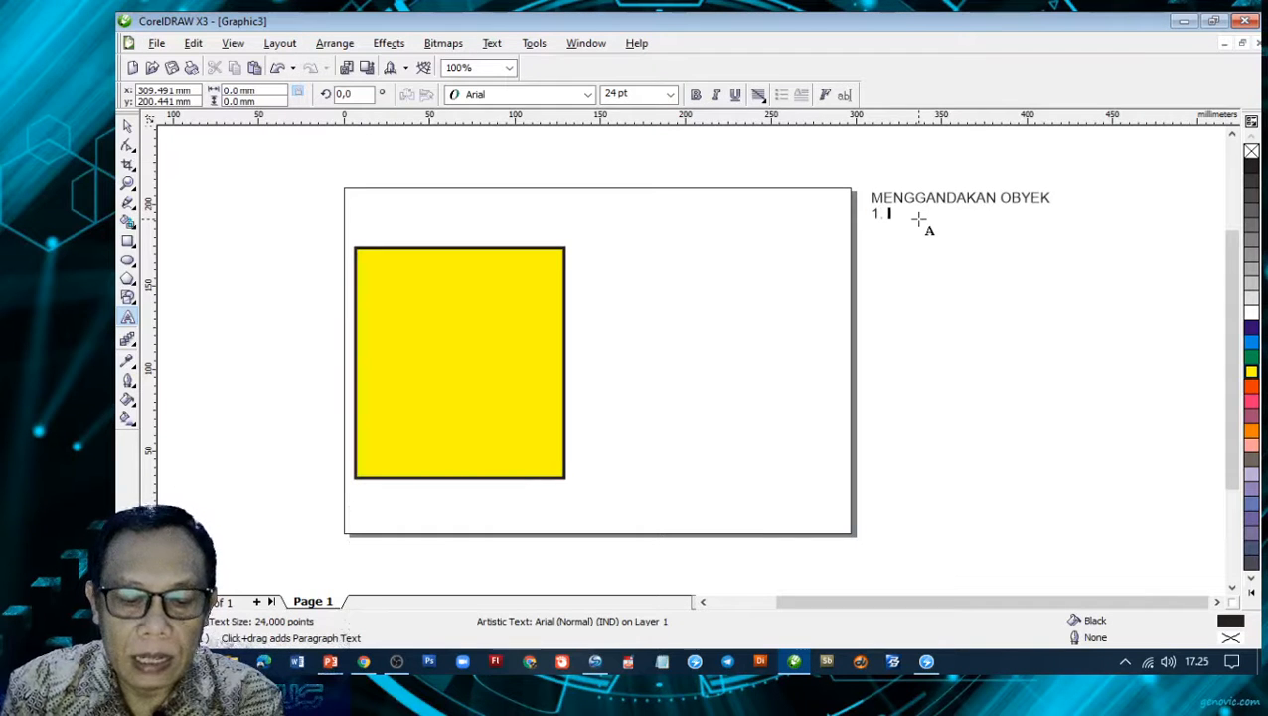
text(CARA C)
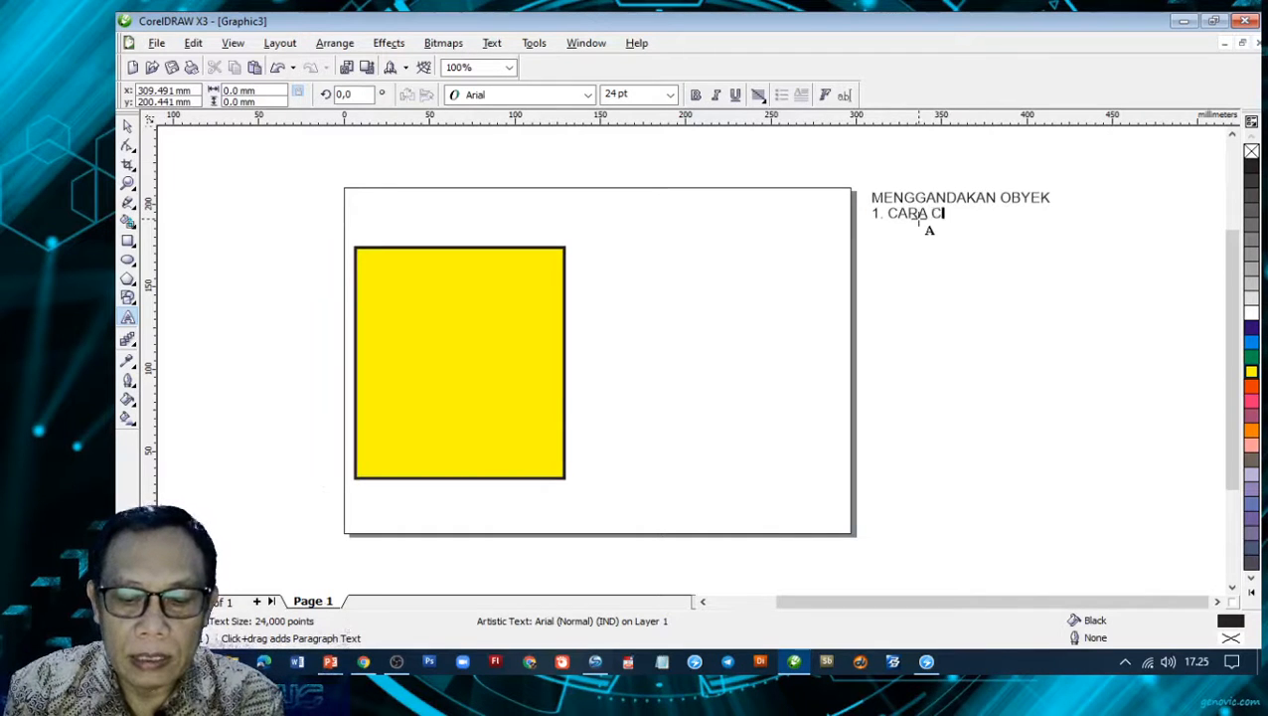
text(OPY PASTE)
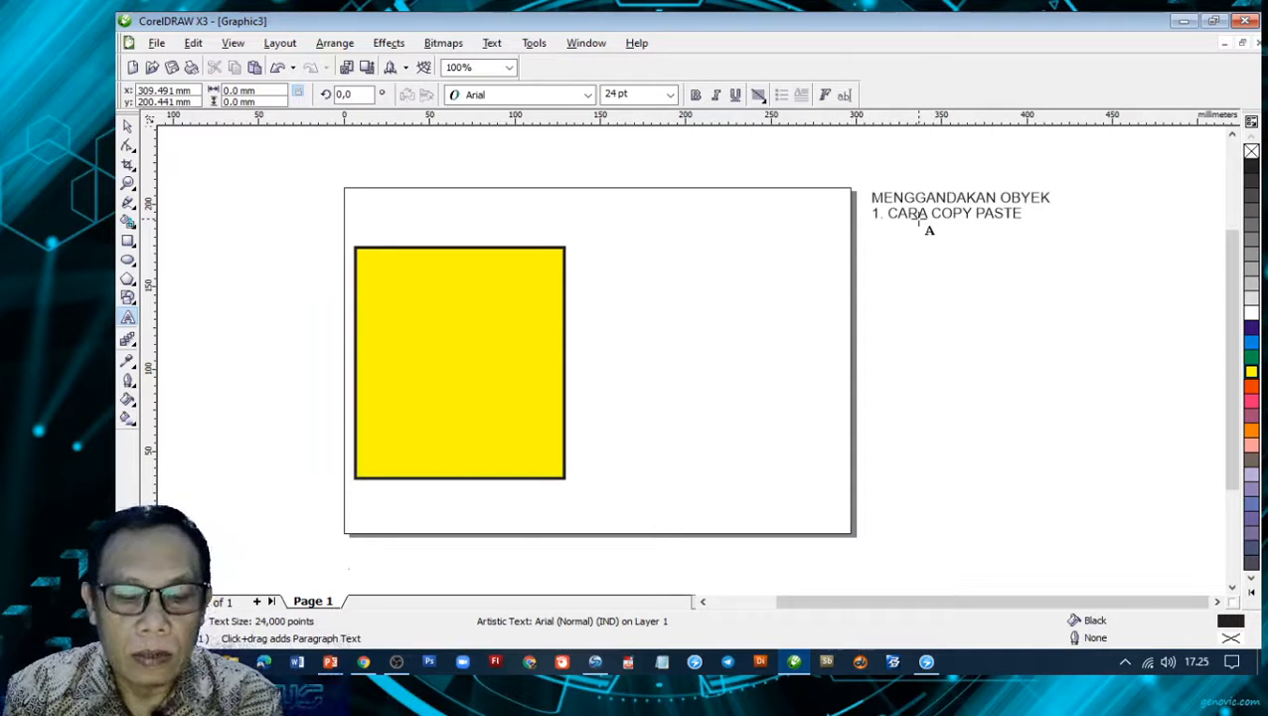
- Add the second list line "2. TEKAN CTRL,D" to the note text
key(Return)
text(3)
key(BackSpace)
text(2. )
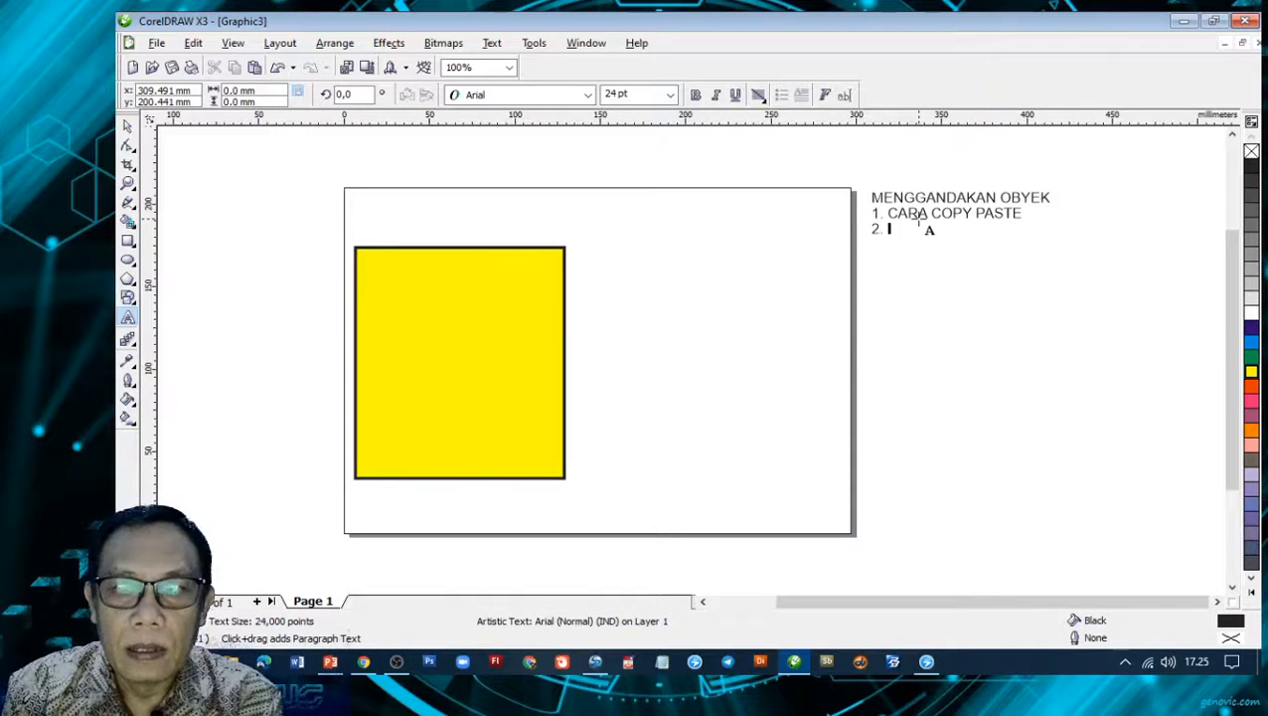
text(TEKAN )
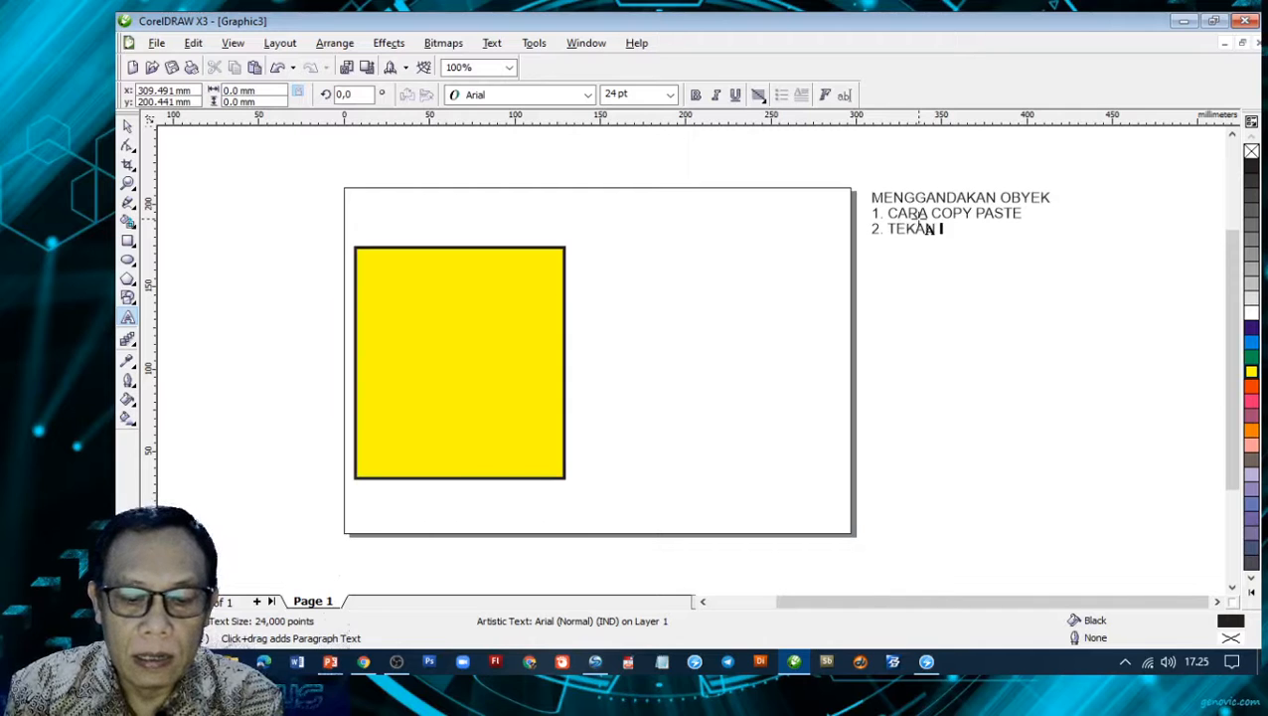
text(CTRL)
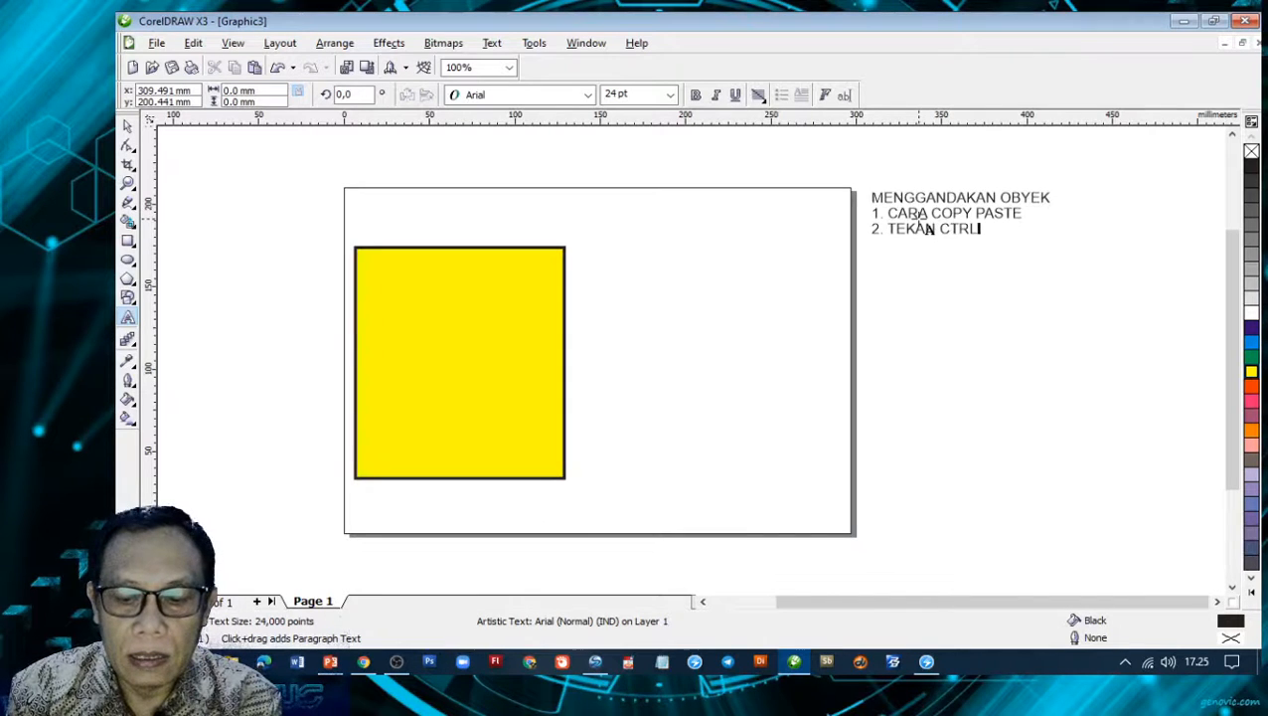
text(,d)
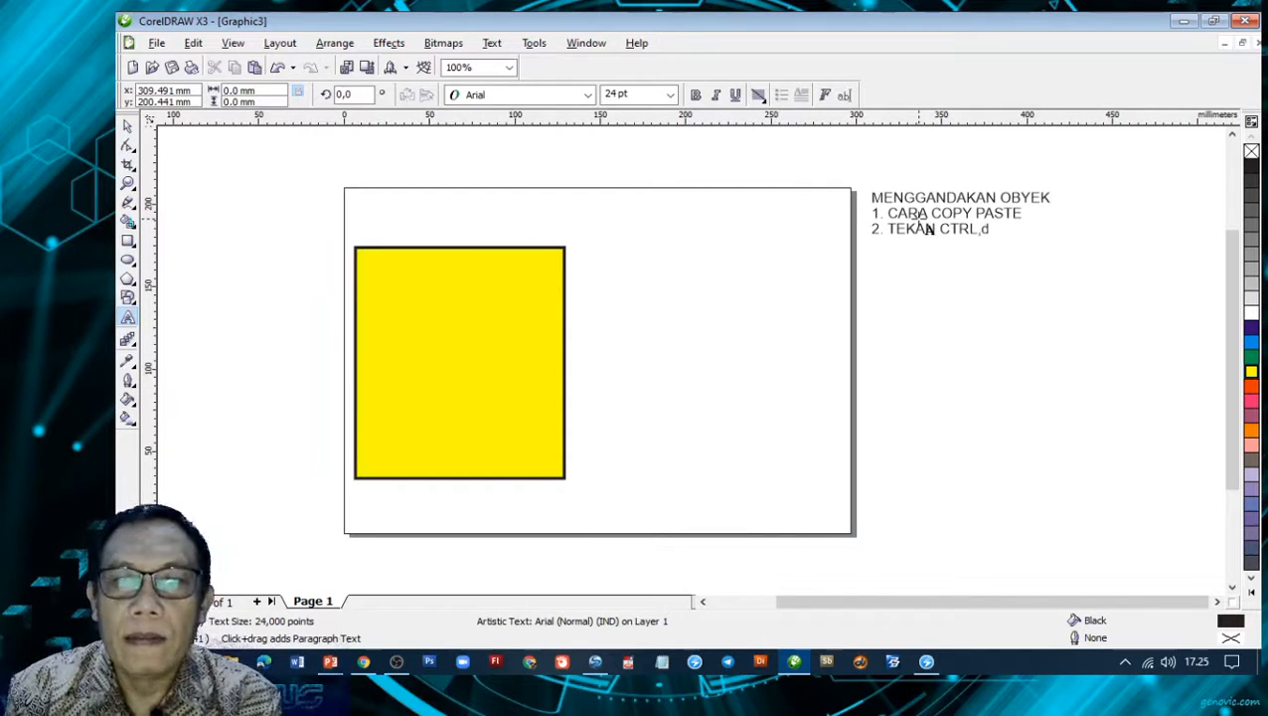
key(BackSpace)
text(D)
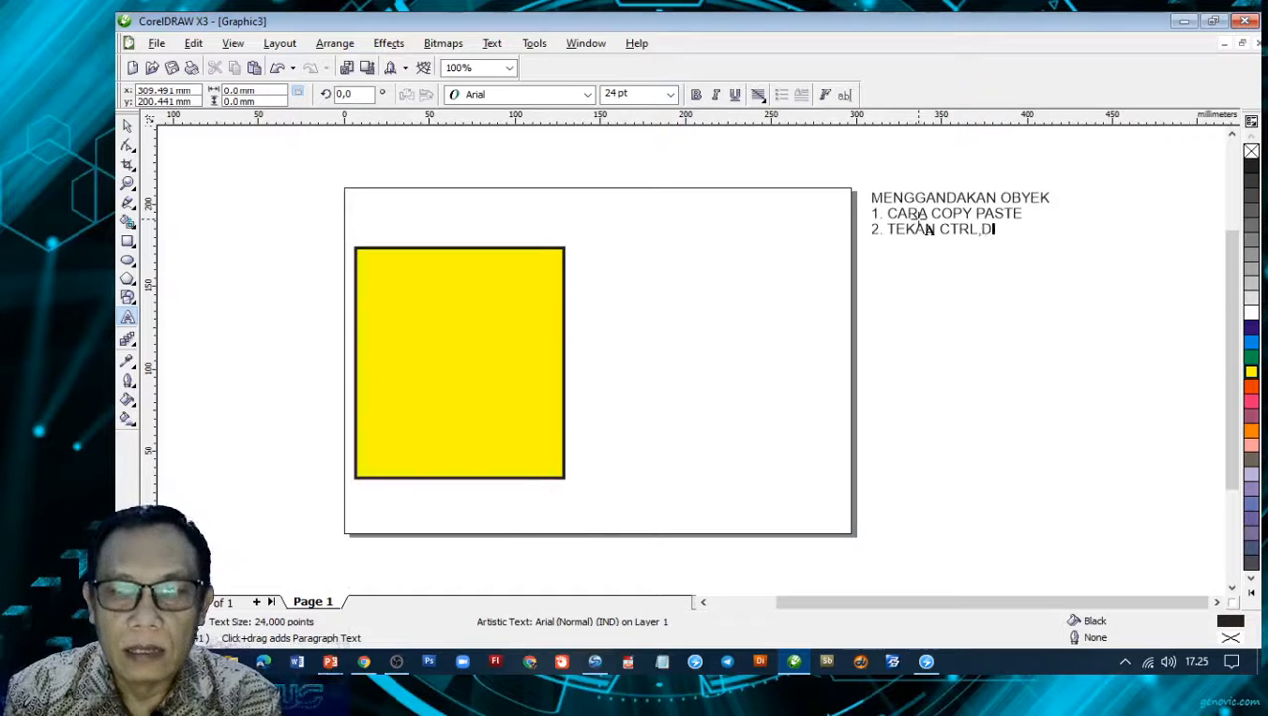
- Add the third list line "3. TANDA PLUS PADA KEYBOARD ( PC )" to the note text
key(Return)
text(3. )
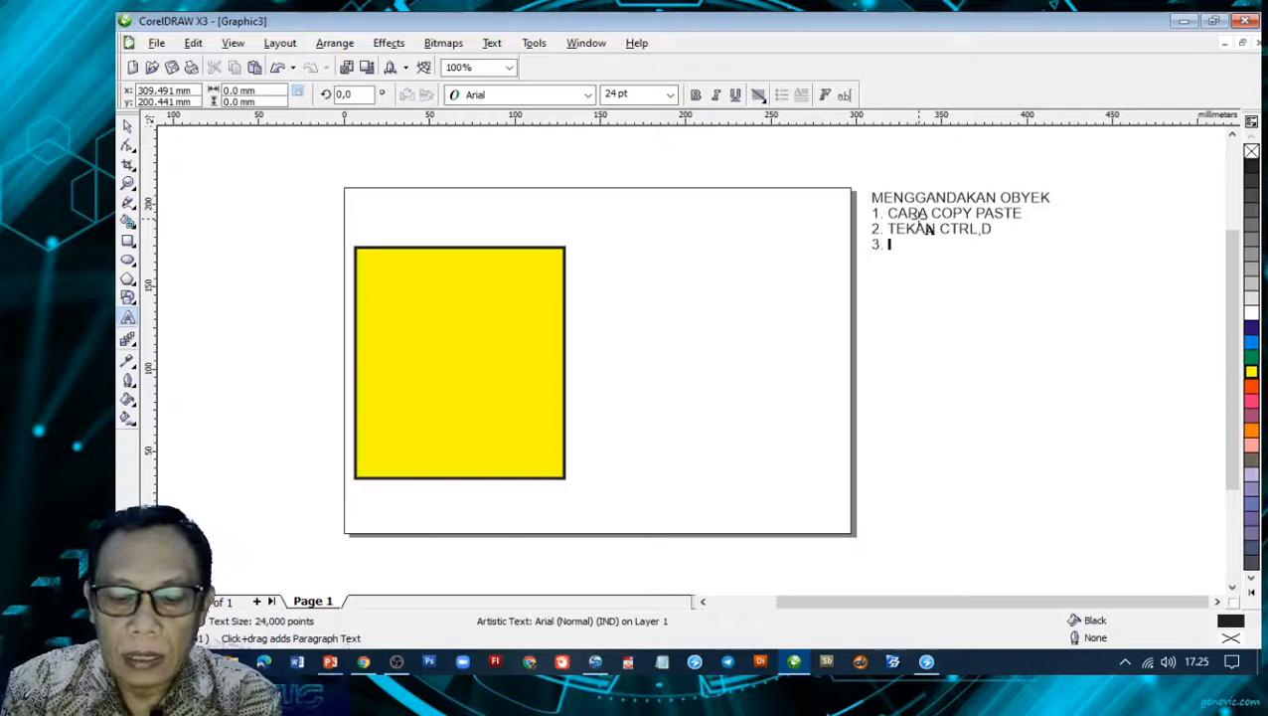
text(TANDA PL)
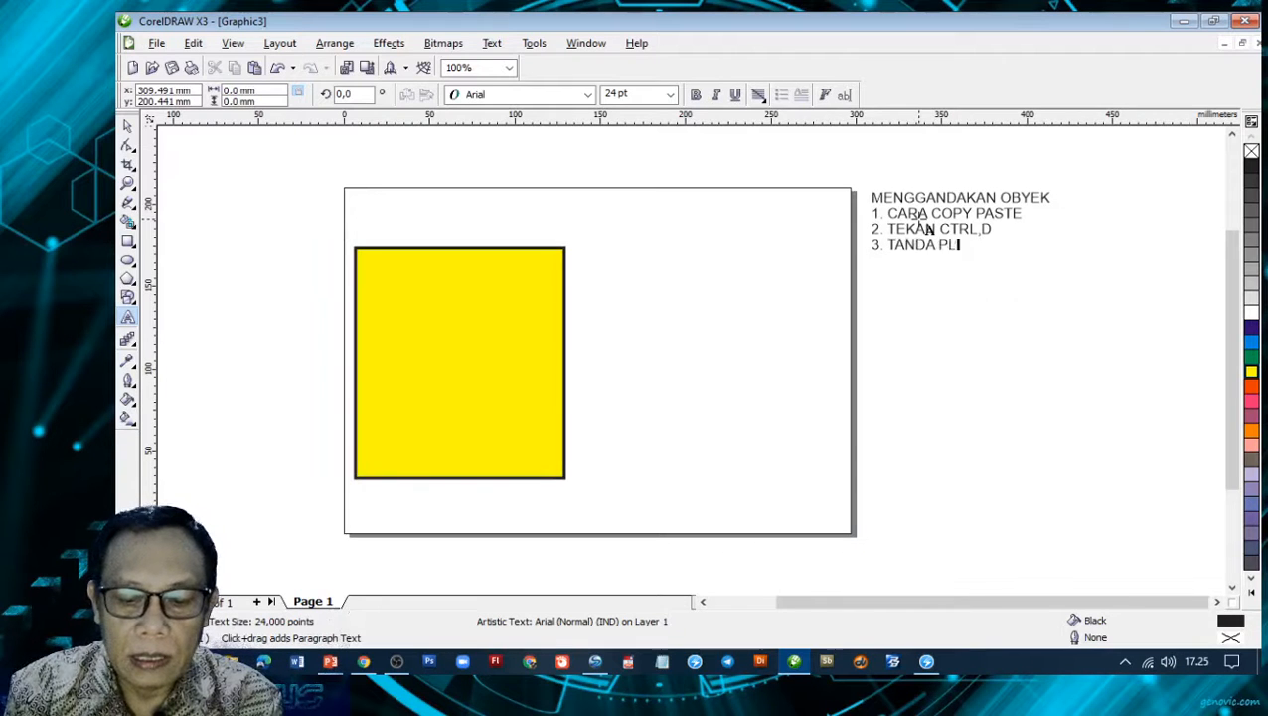
text(US PADA )
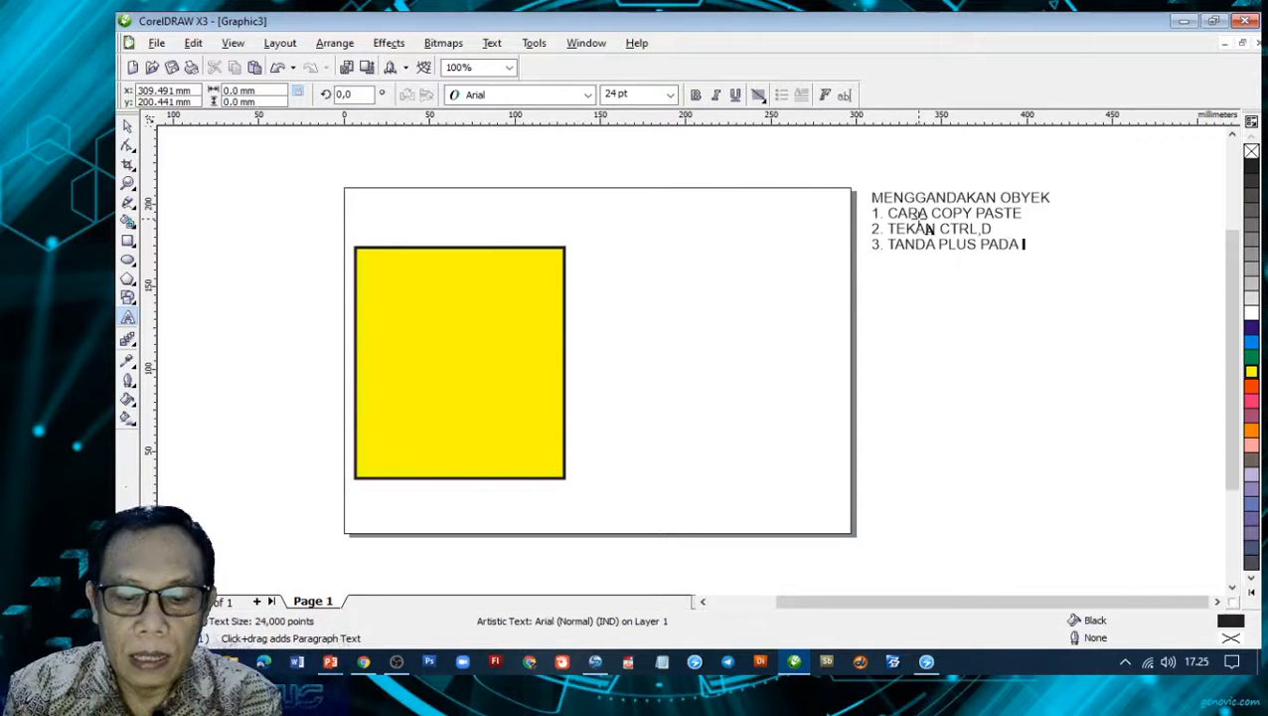
text(KEYBOA)
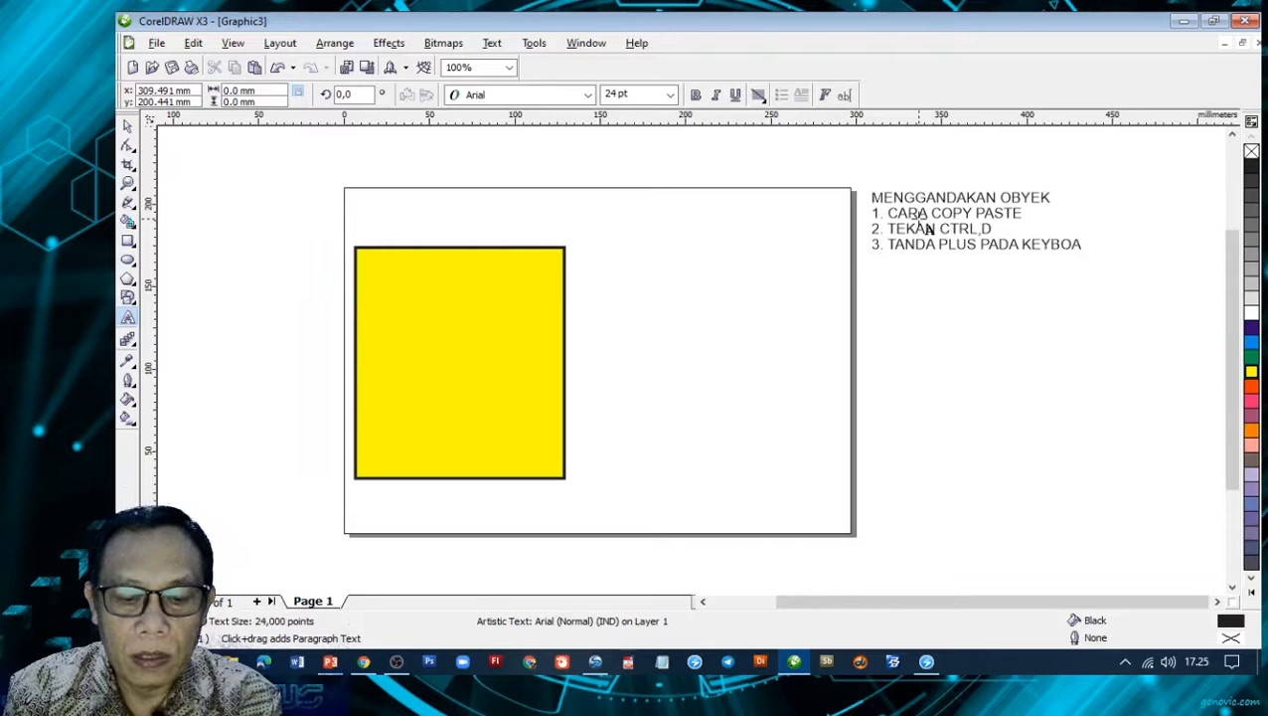
text(RD)
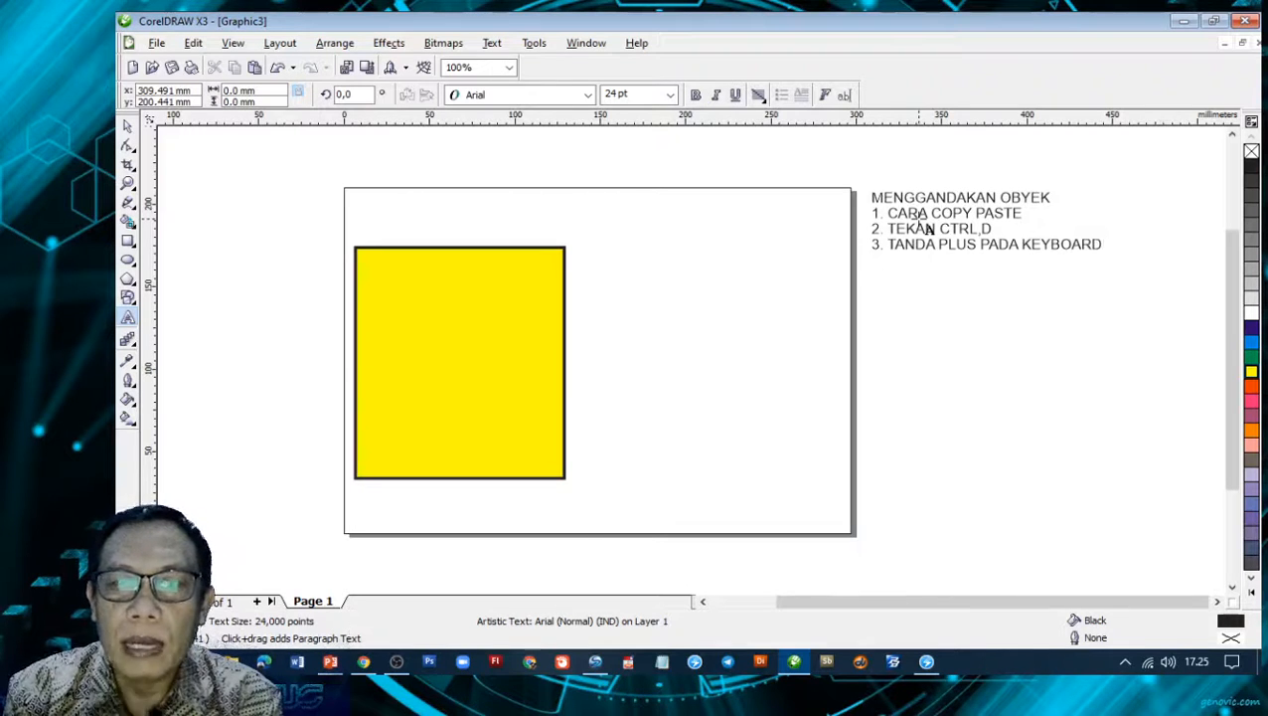
text( ()
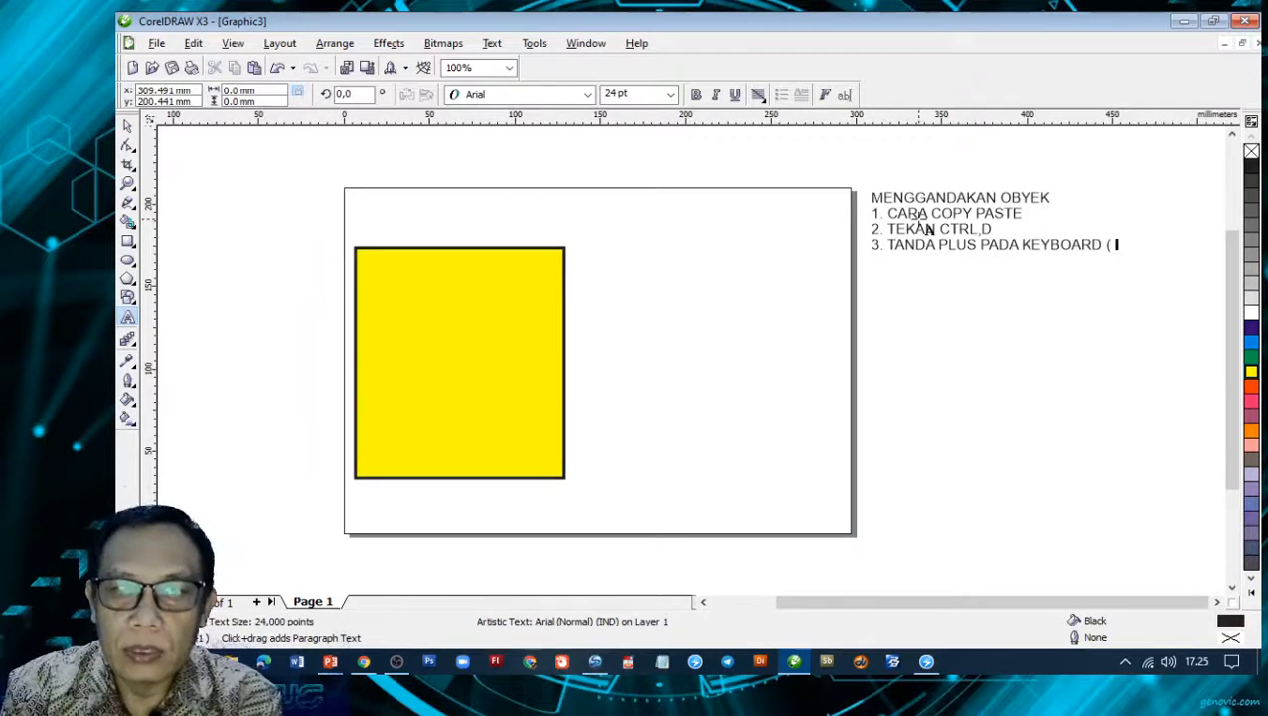
text( PC)
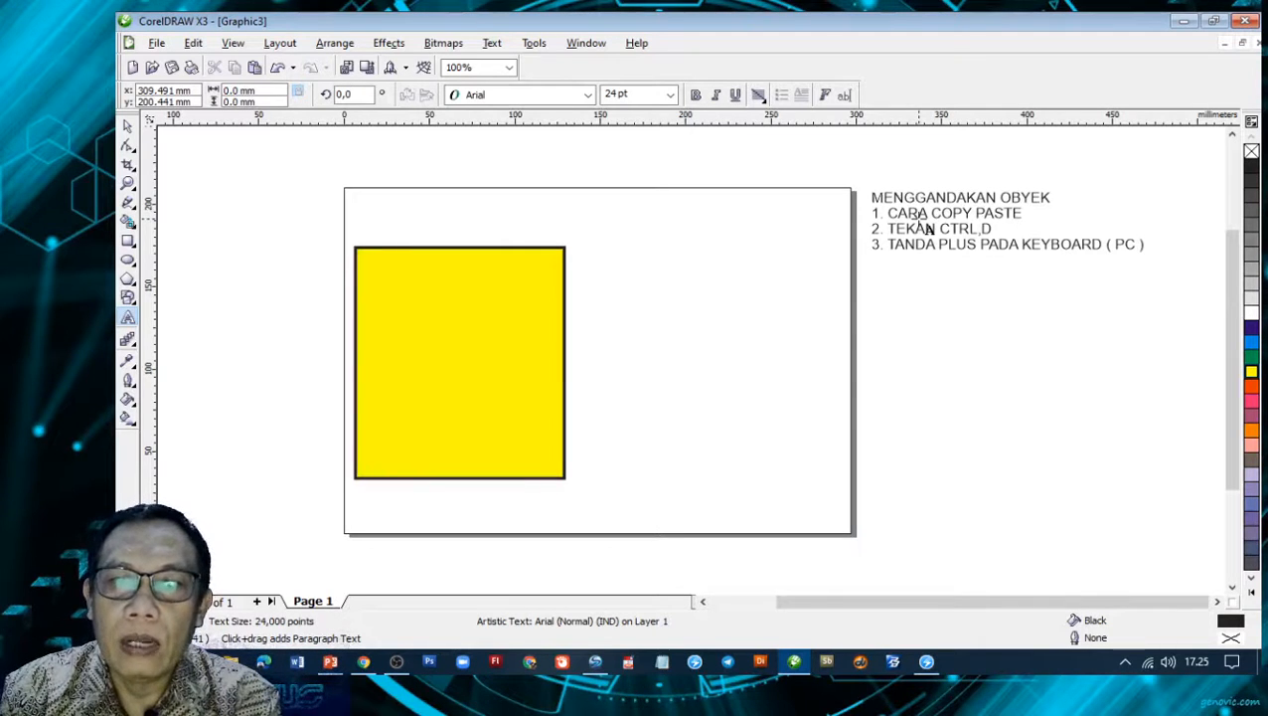
text( ))
- Add the indented remark "( LAPTOP..TDK ADA)" on a new line under the third item
key(Return)
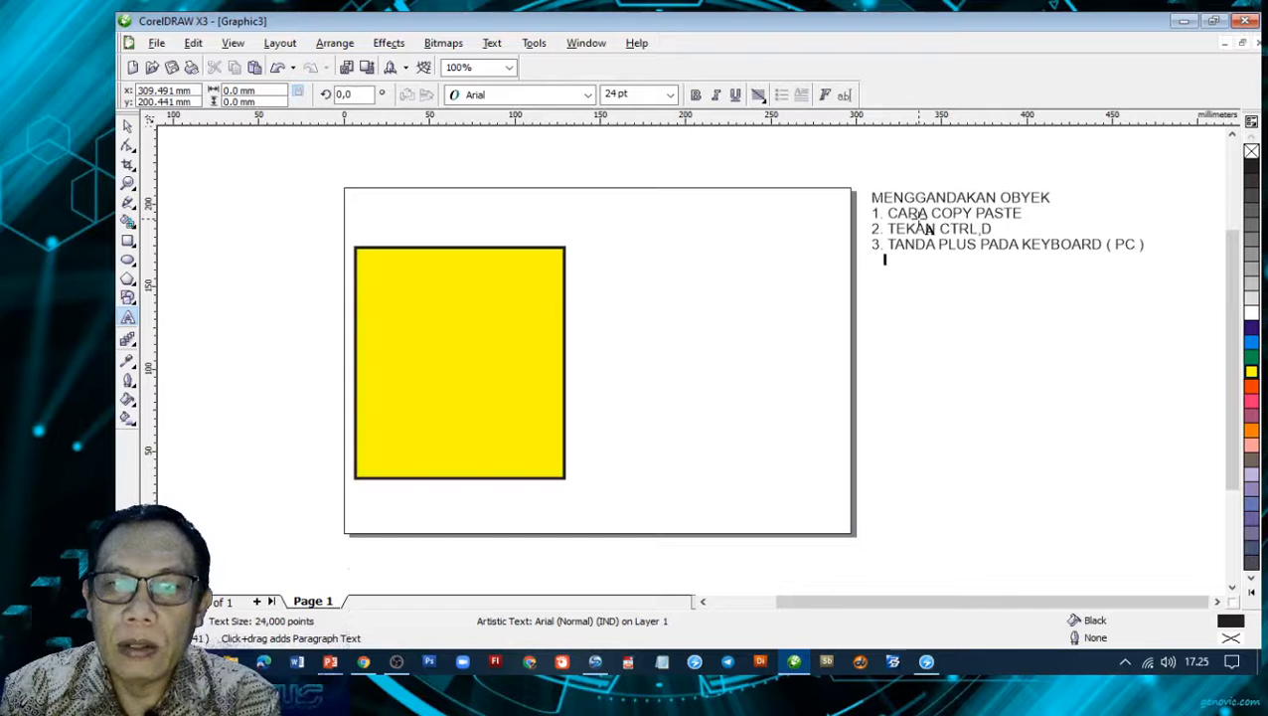
text(( LAPTOP)
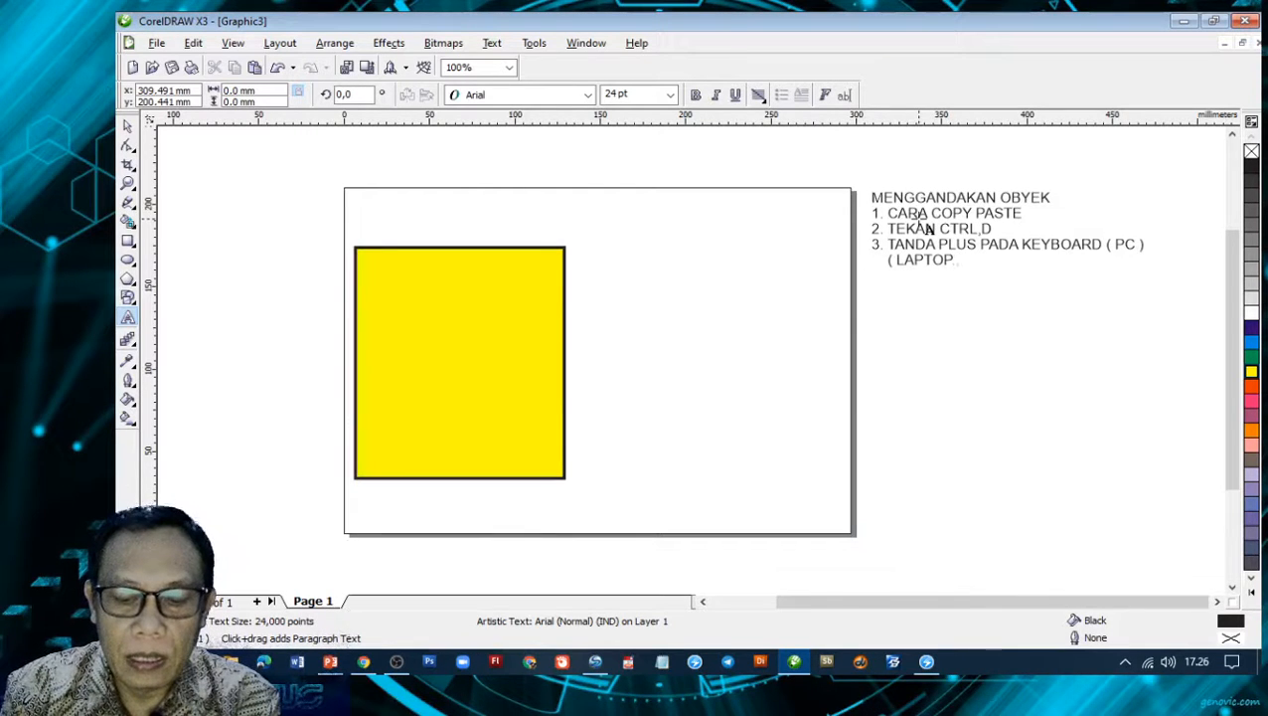
text( TDK ADA))
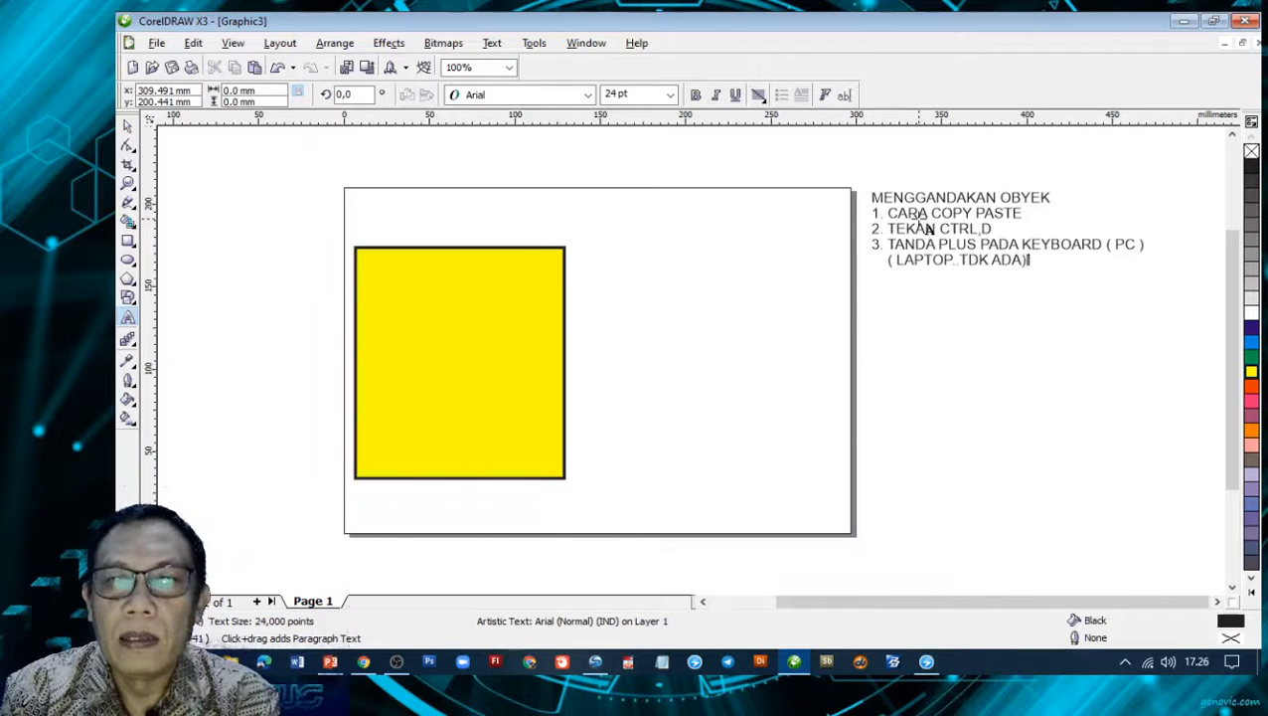
- Add the fourth list line "4.KLIK MOUSE KIRI, TAHAN" to the note text
key(Return)
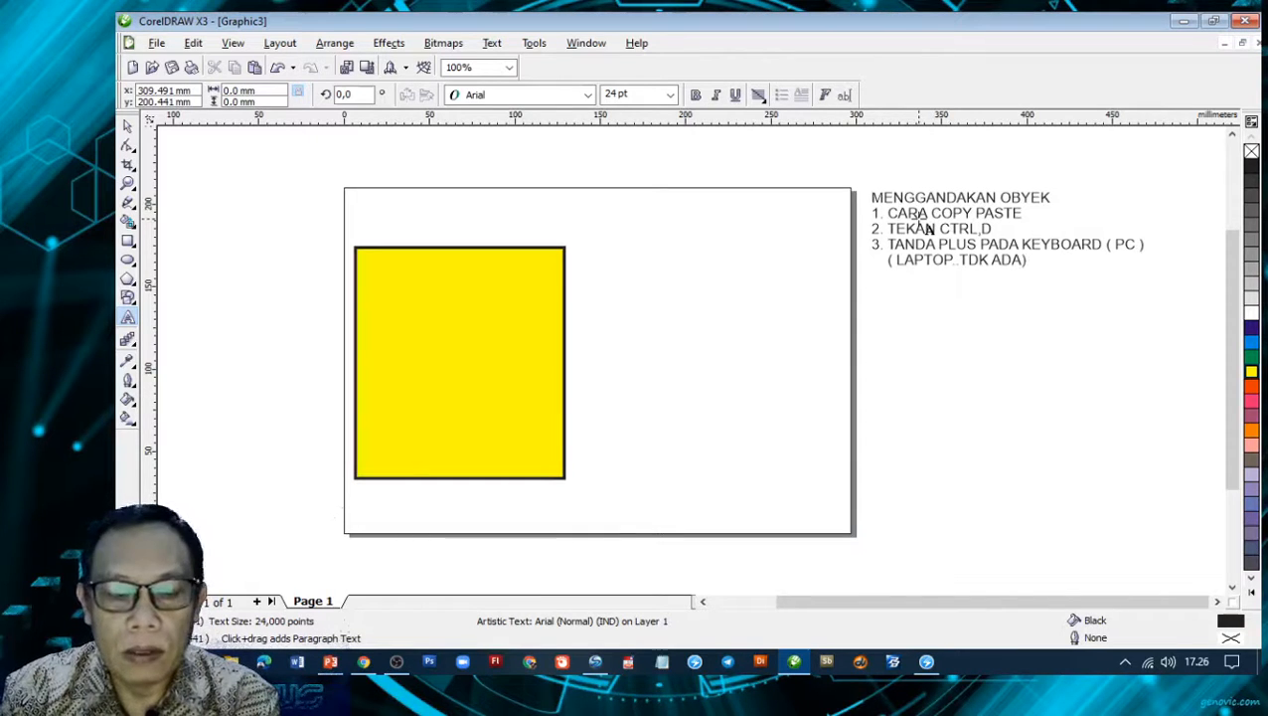
text(4.KLIK)
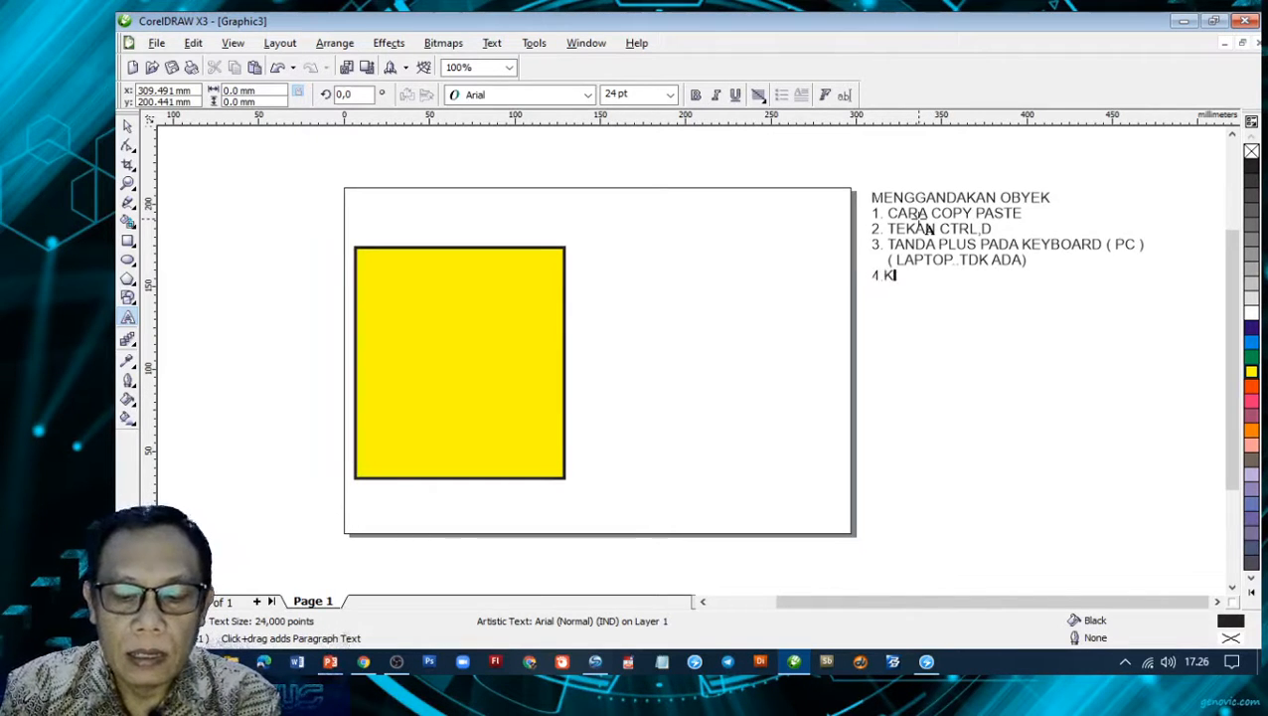
text( M)
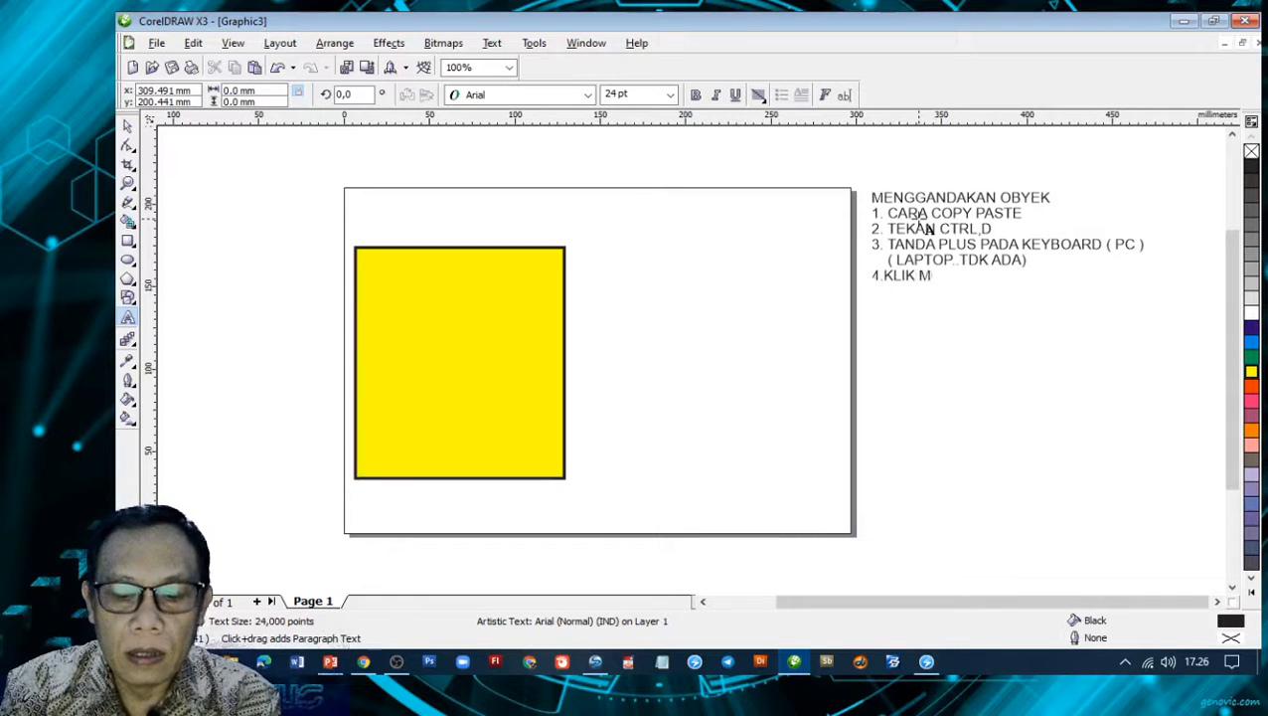
text(OUSE KIRI)
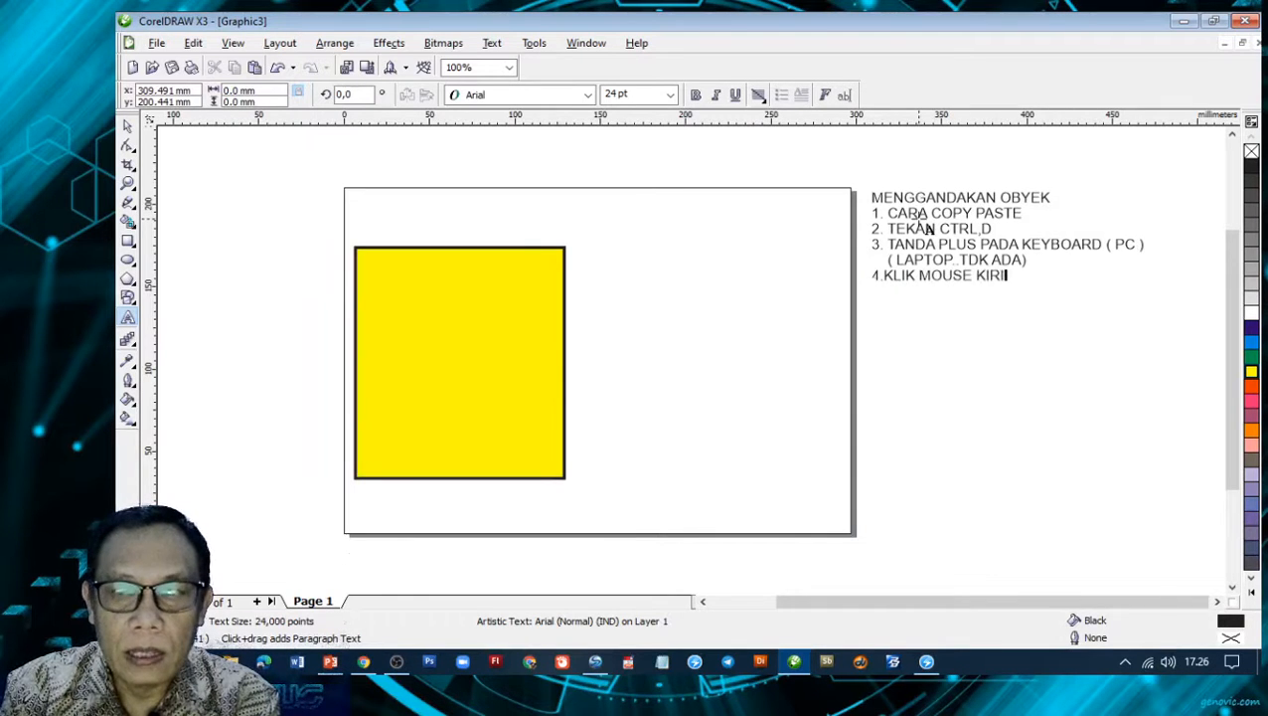
text(,)
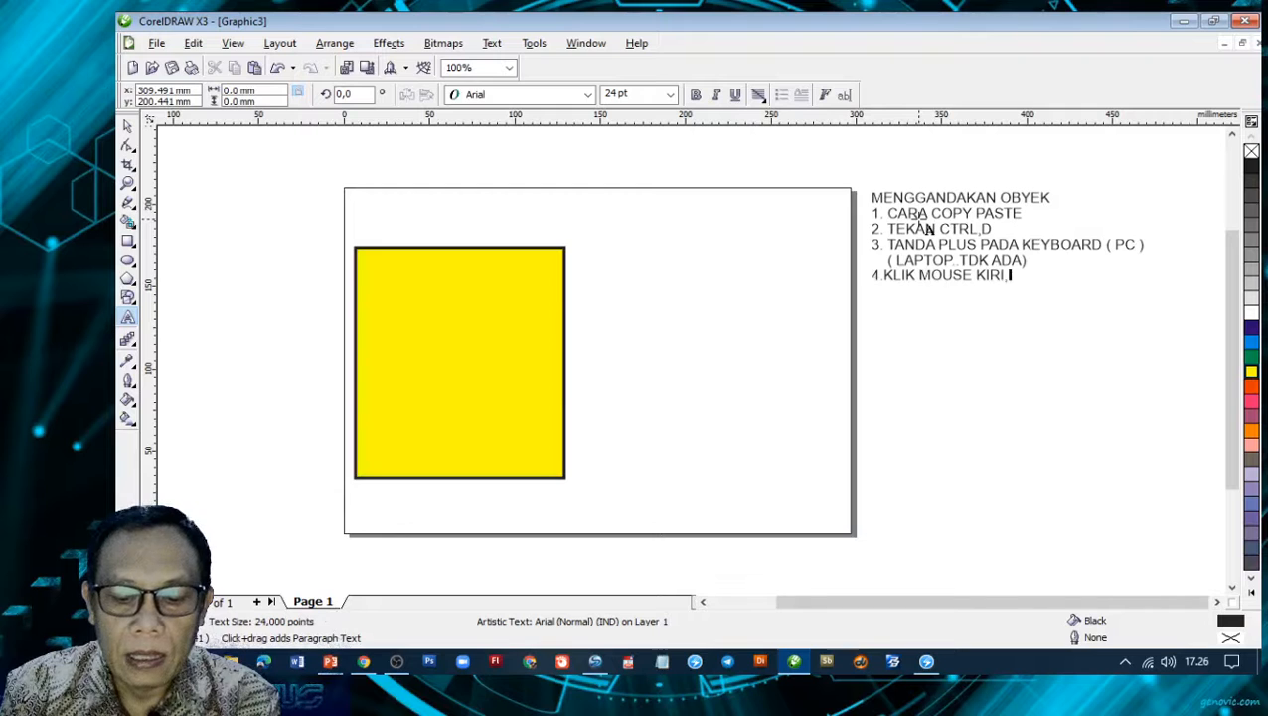
text( TAHAN)
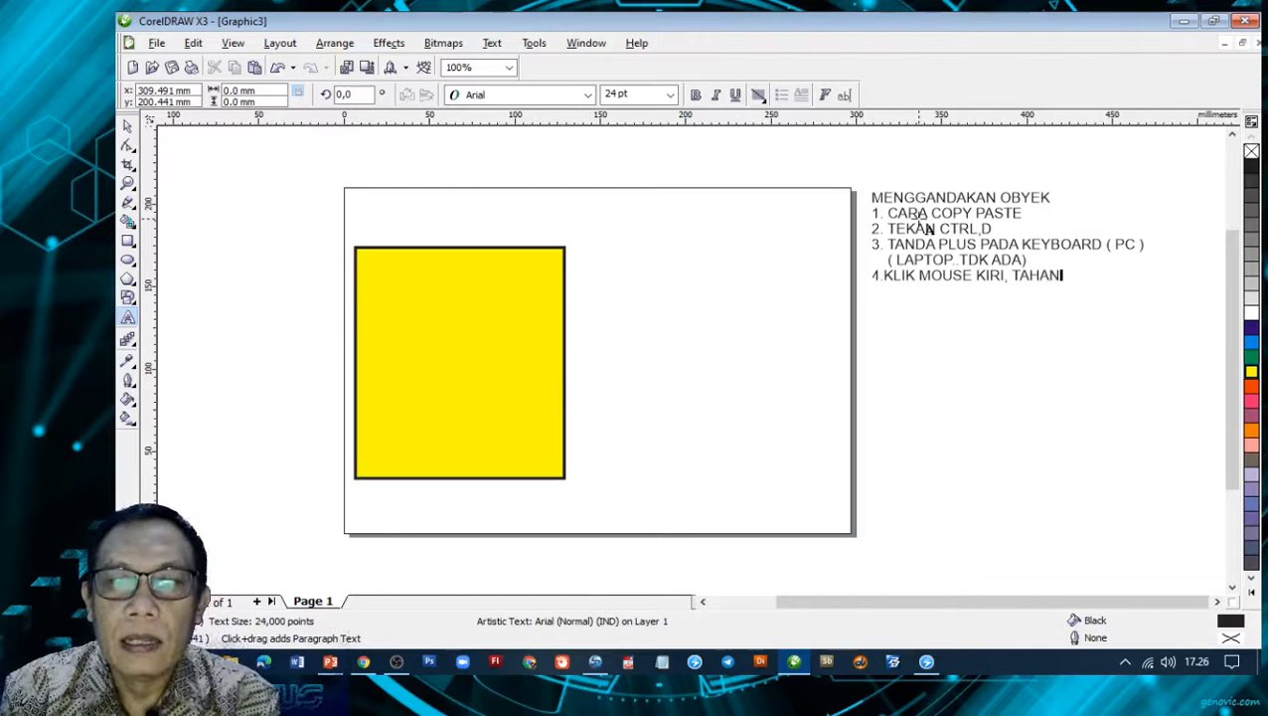
- Continue the fourth list item on a new indented line with "GESER KLIK KANAN MOUSE"
key(Return)
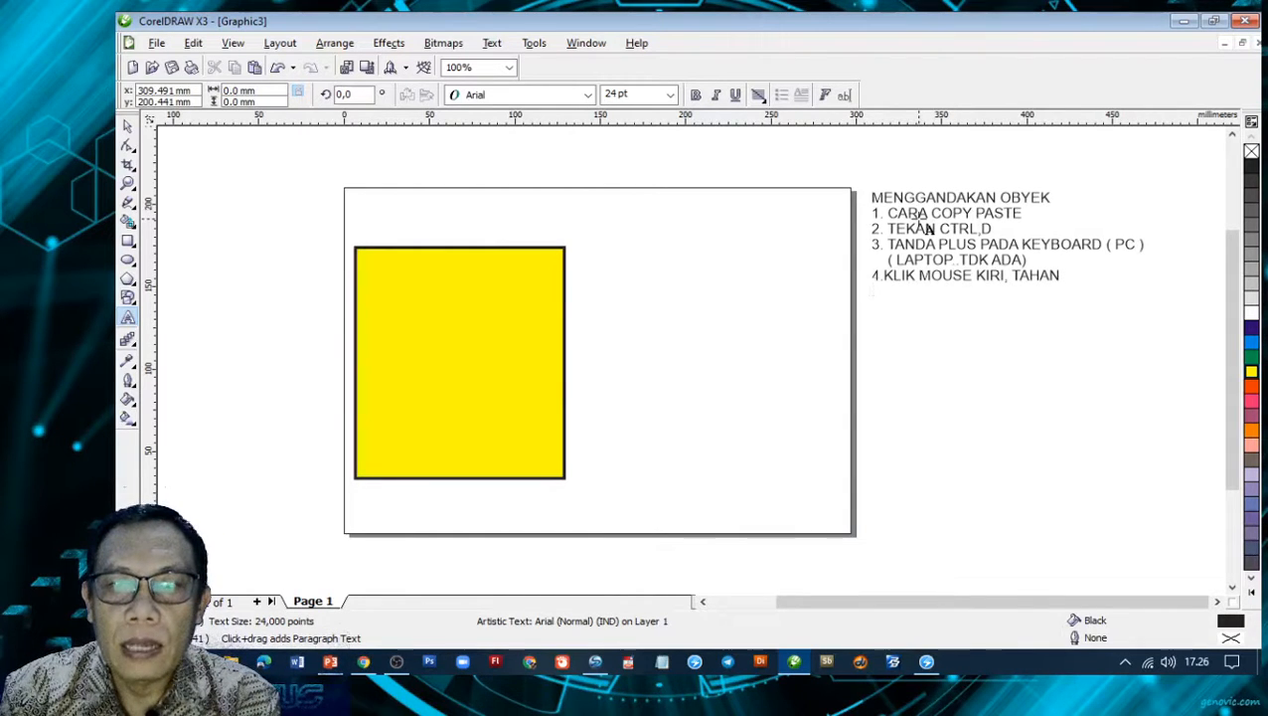
text(GESER)
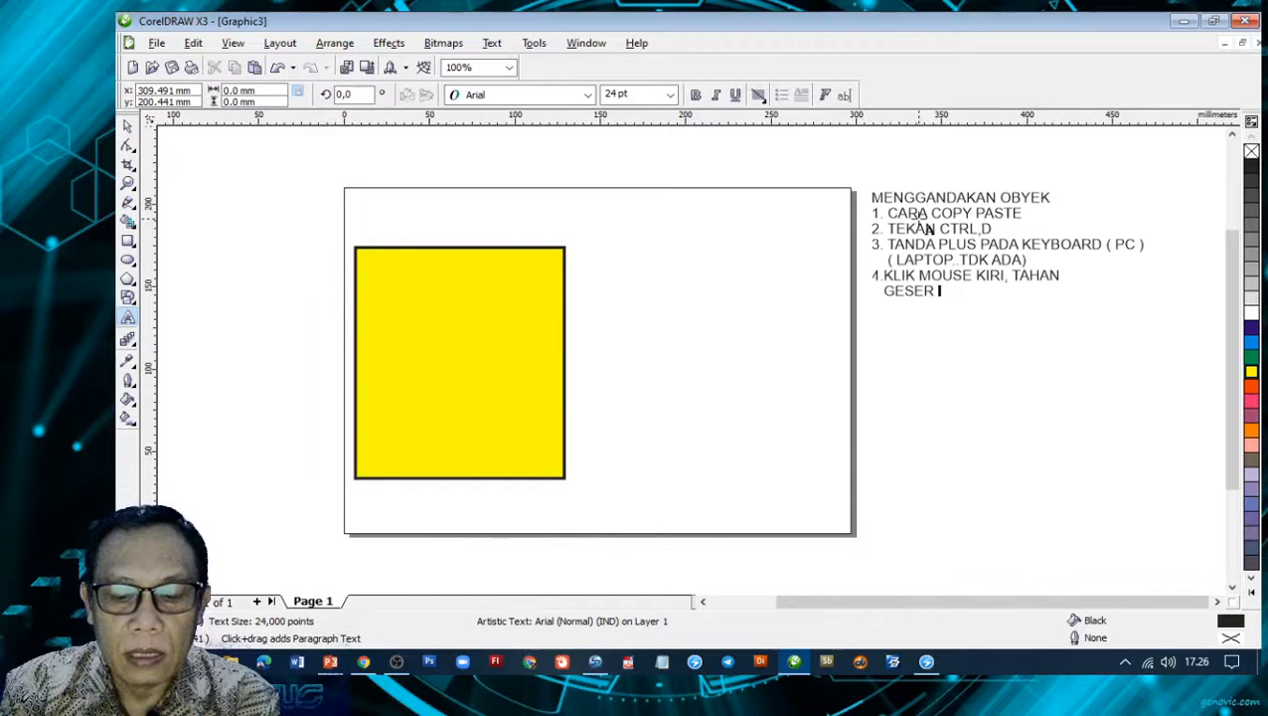
text( KLIK K)
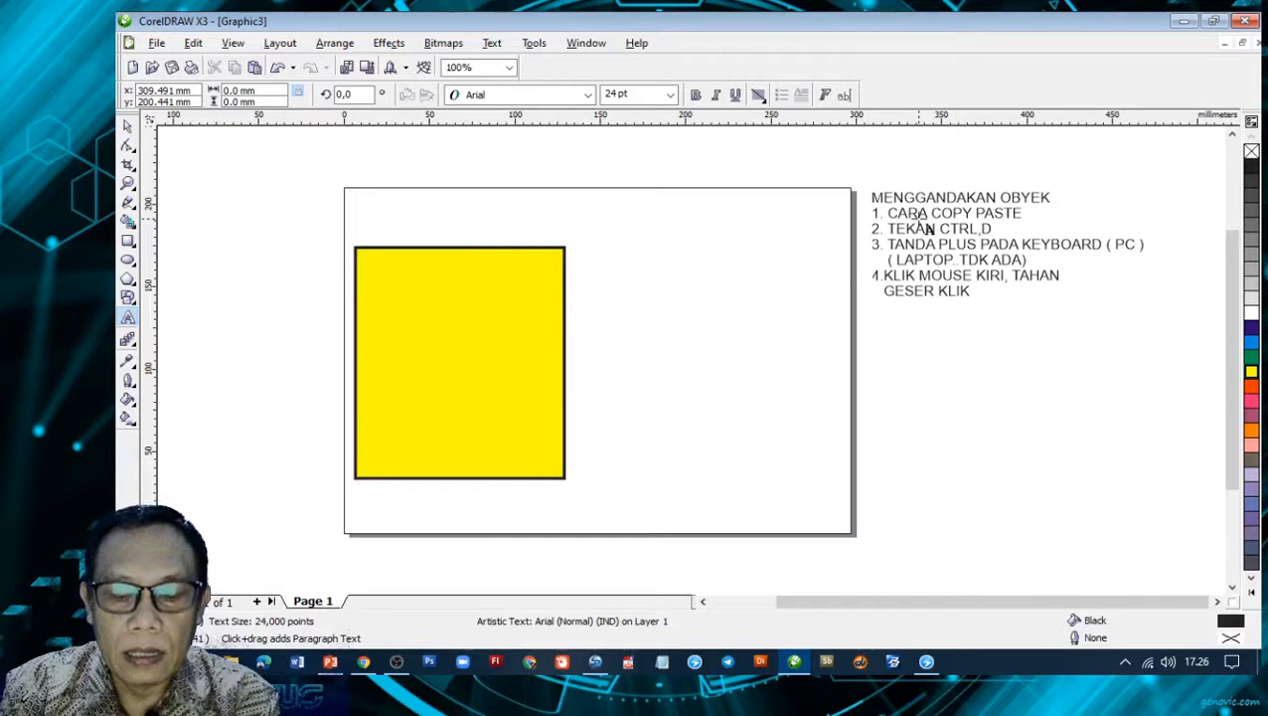
text(ANAN MOUSE)
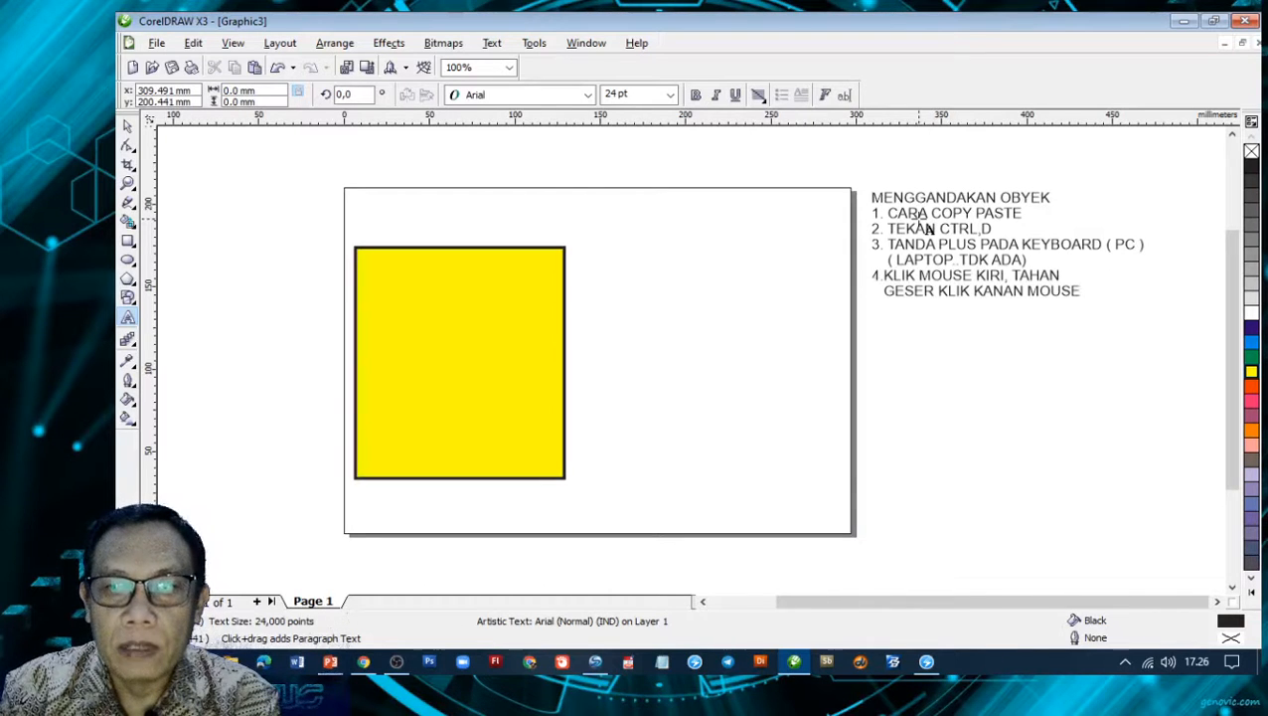
- Add the indented remark "( KLIKKIRINYA JGN DILEPAS )" on a new line at the end of the note text
text(( K)
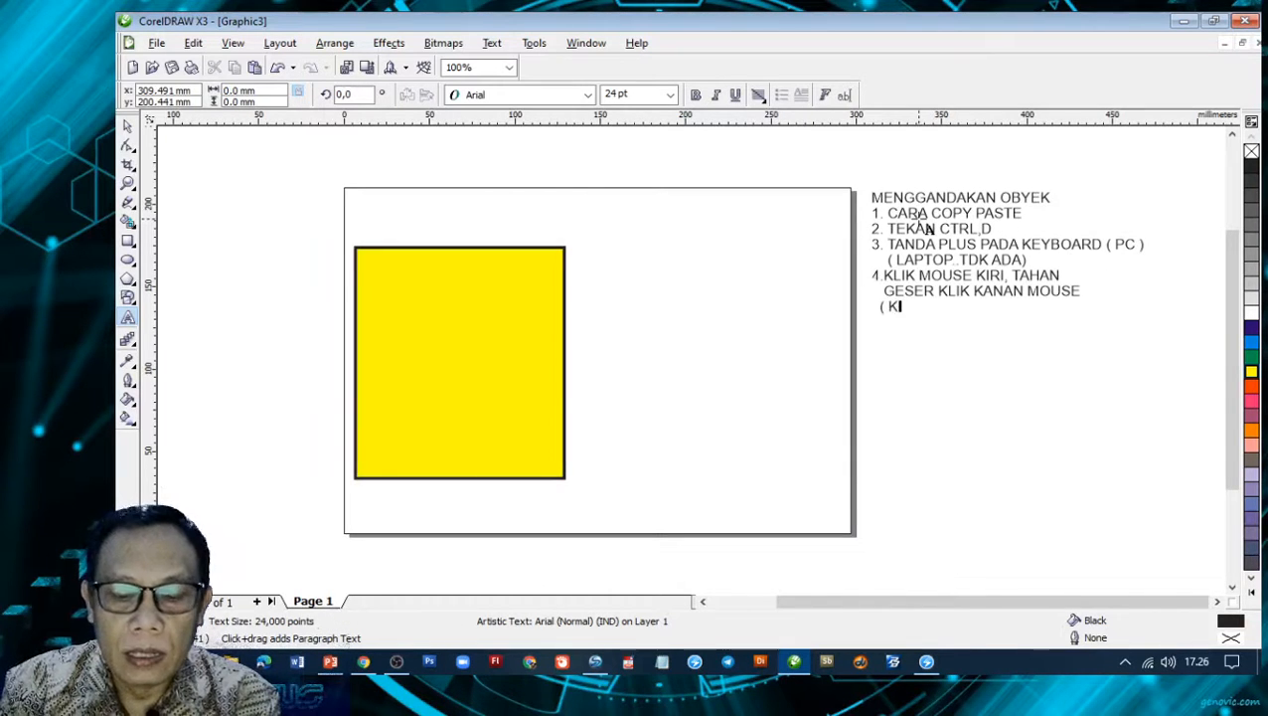
text(LIKKIRINYA)
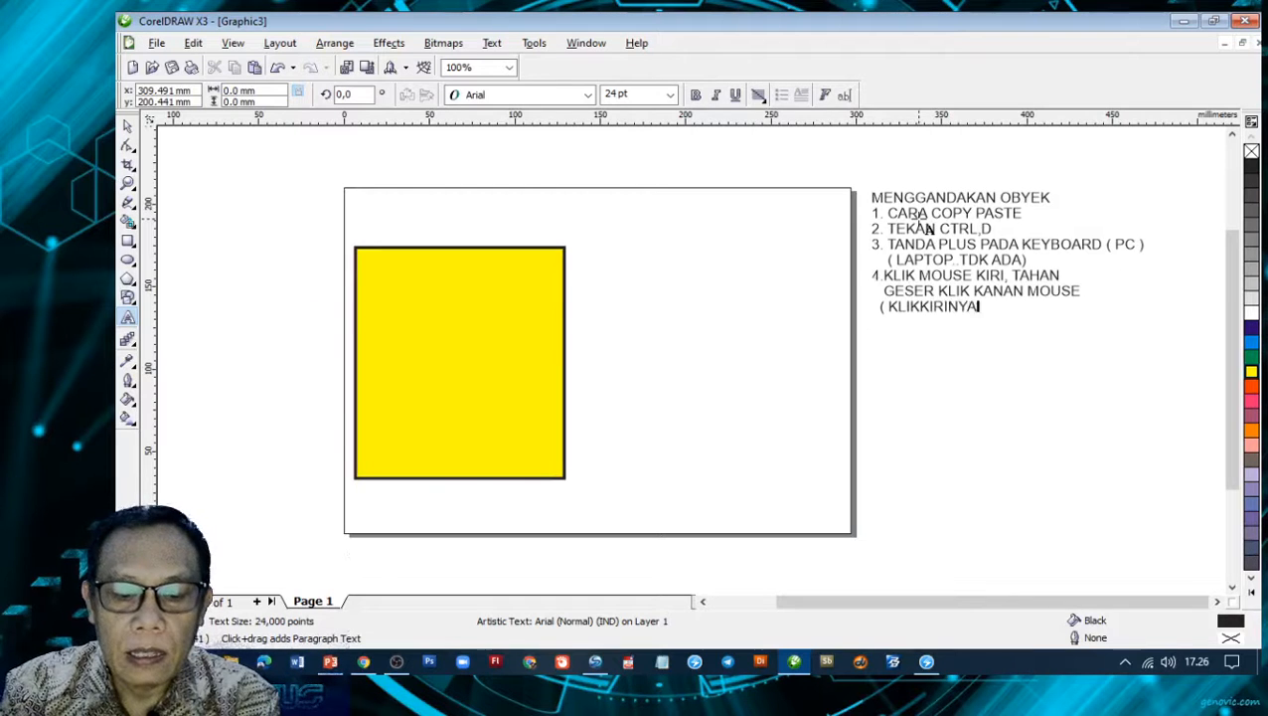
text( JGN DI)
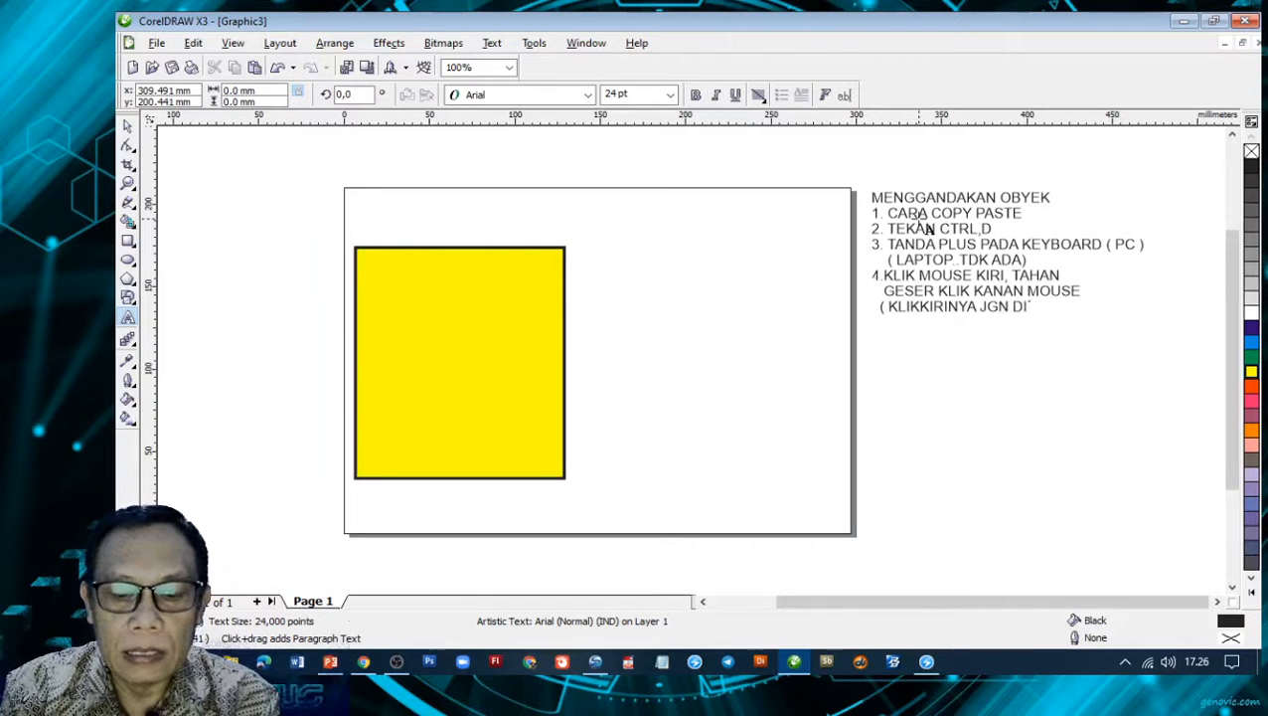
text(LEPAS ))
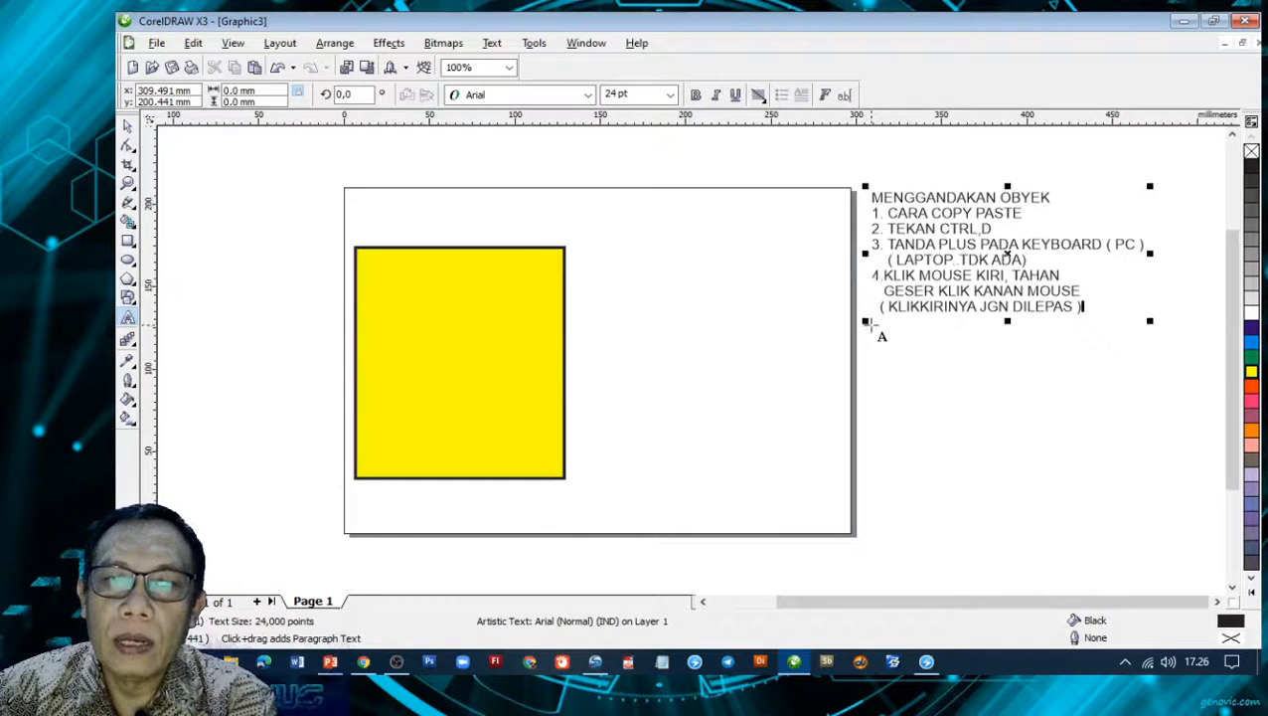
- Enlarge the note text to about 29.5 pt and move it entirely off the page, beside its right edge
drag(865, 321, 803, 379)
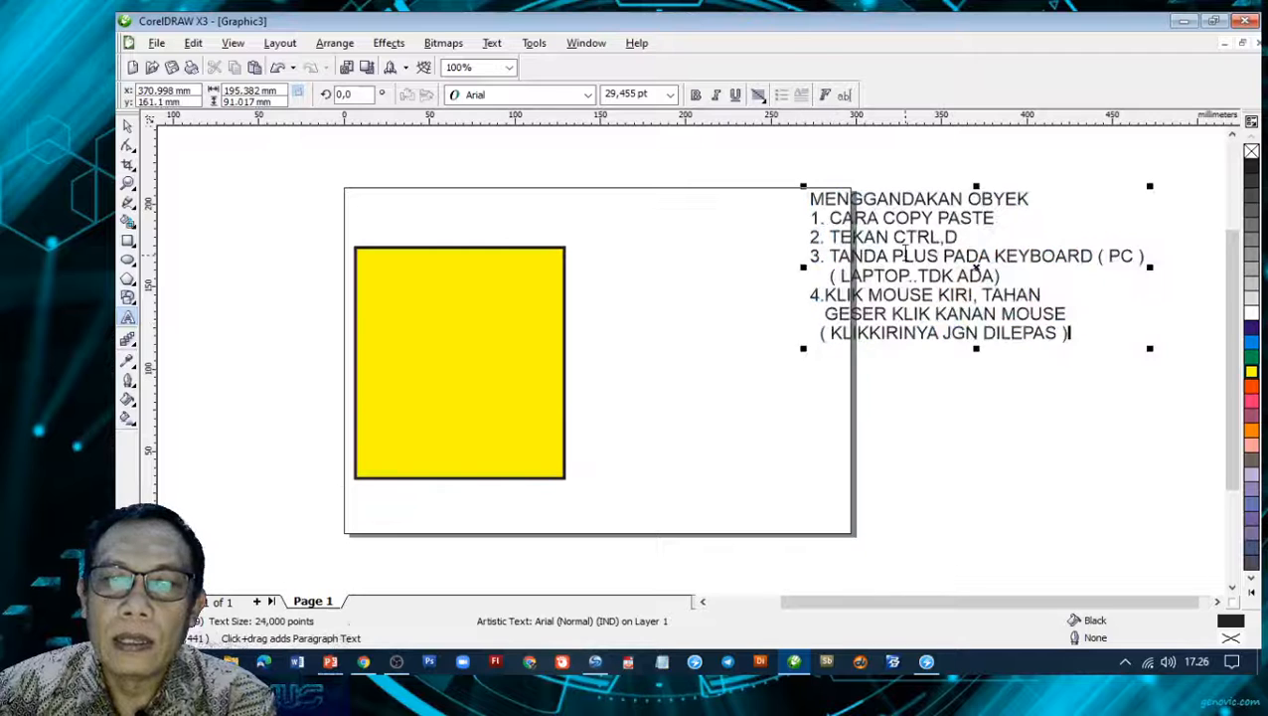
click(976, 368)
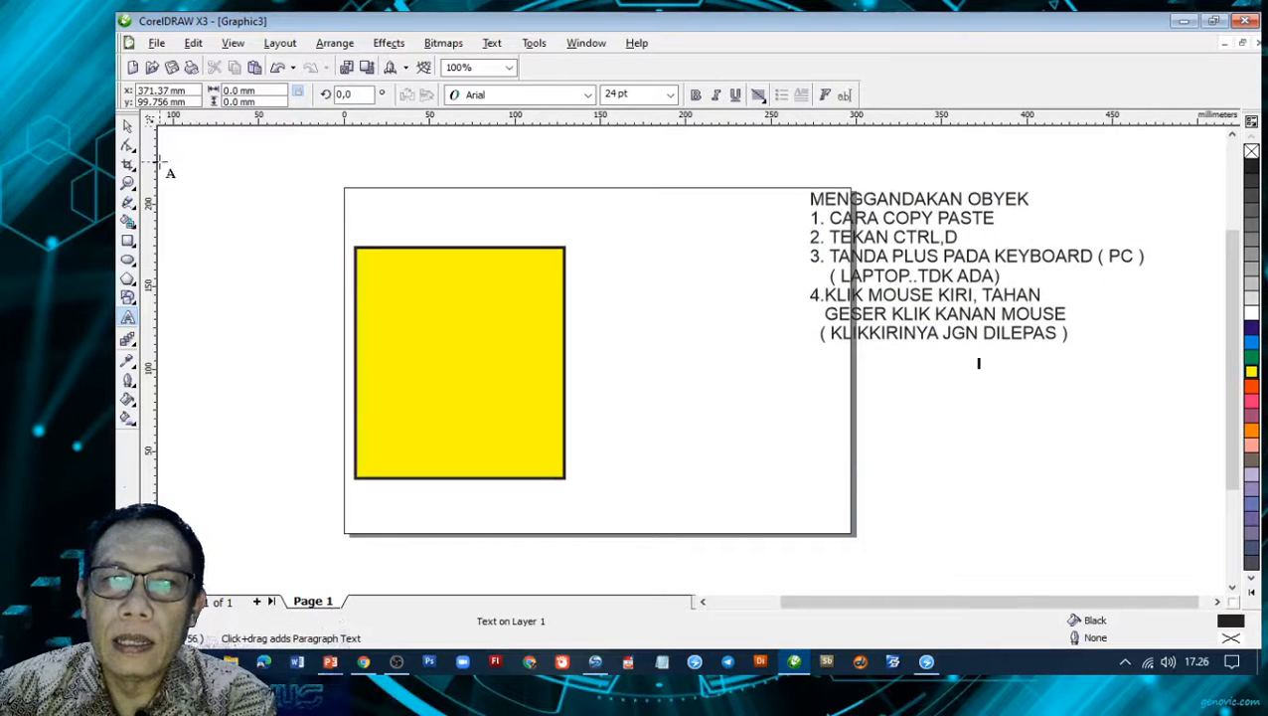
click(127, 126)
drag(925, 261, 1033, 234)
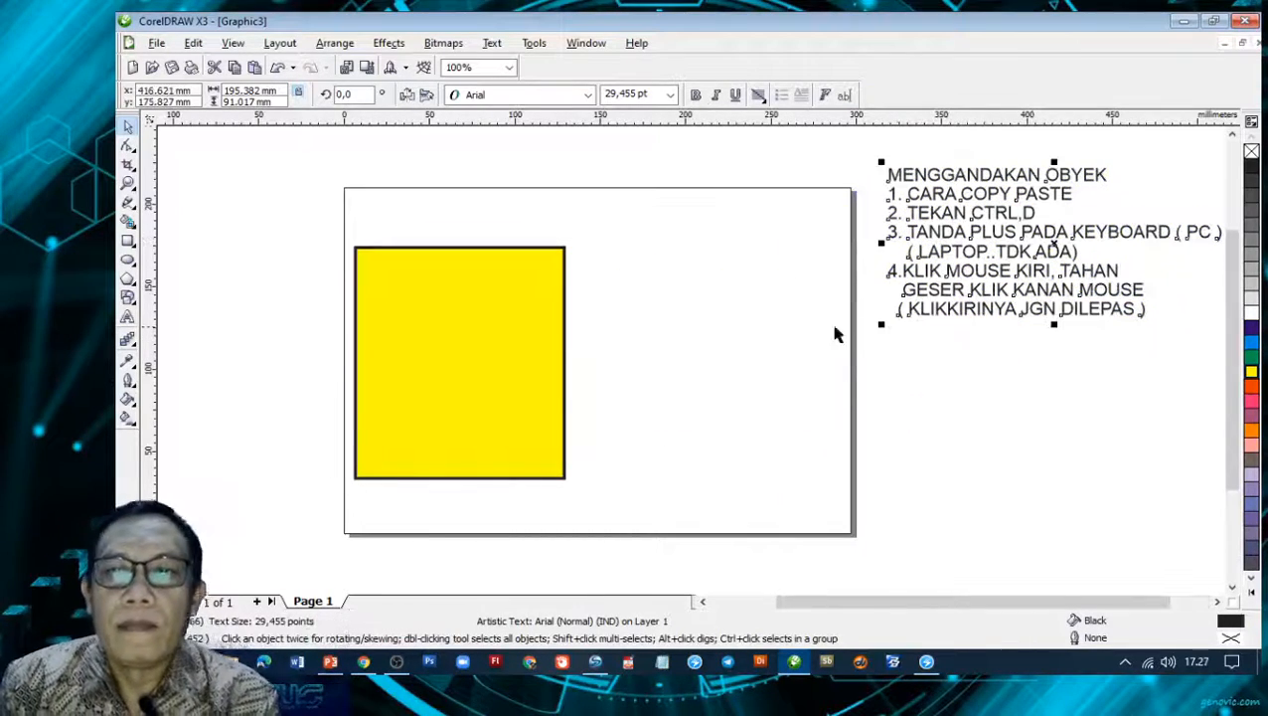
- Duplicate the yellow rectangle with a 15 mm horizontal offset, and duplicate the copy once more with the same offset
click(508, 326)
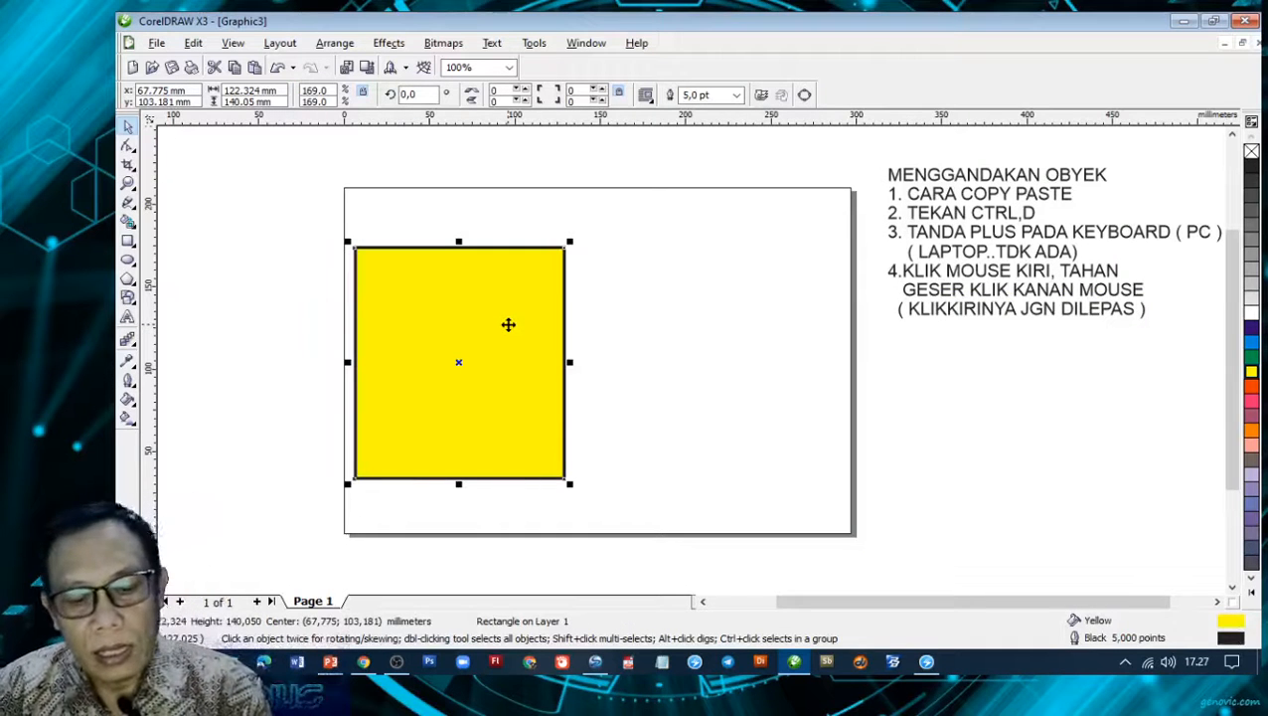
key(ctrl+d)
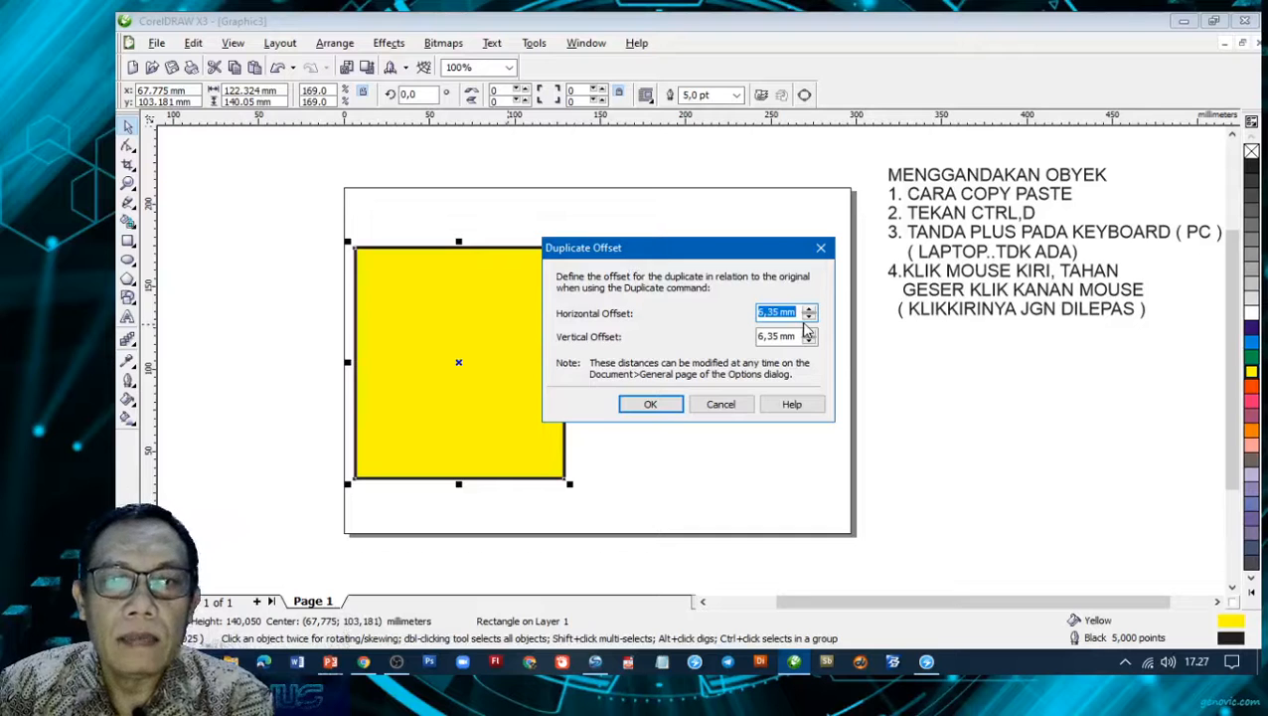
text(140,0)
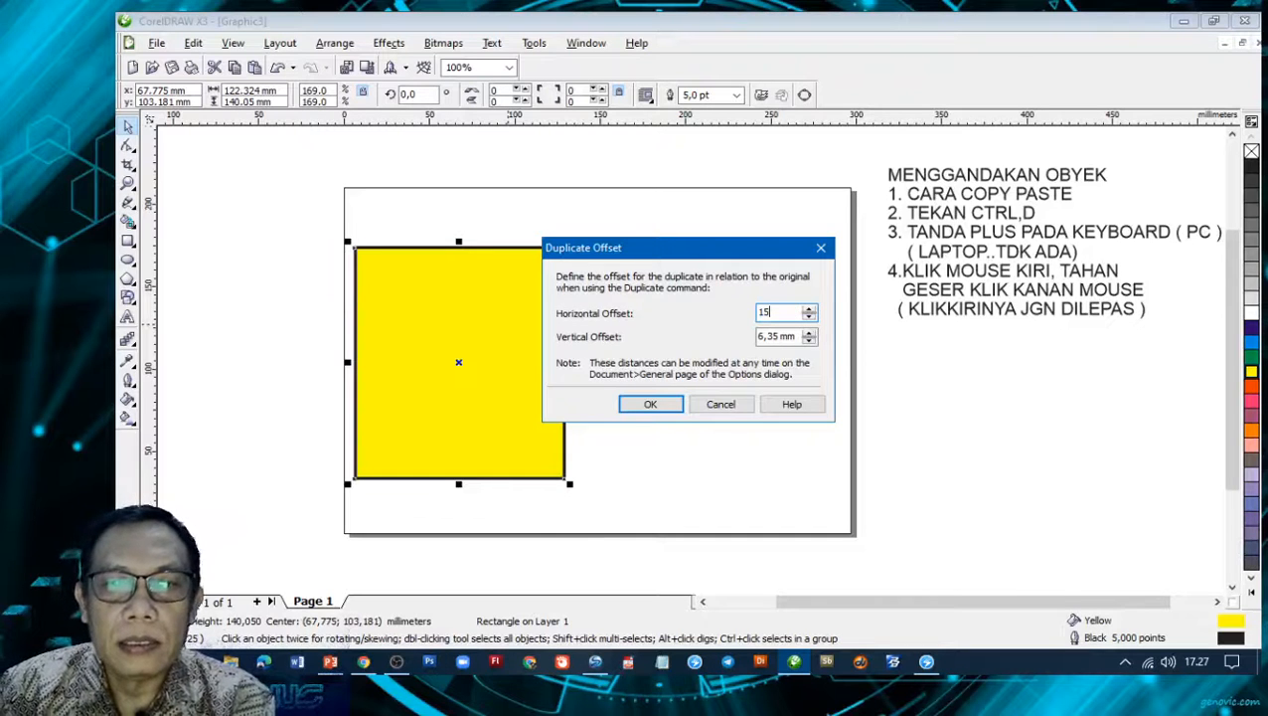
text(5)
click(651, 405)
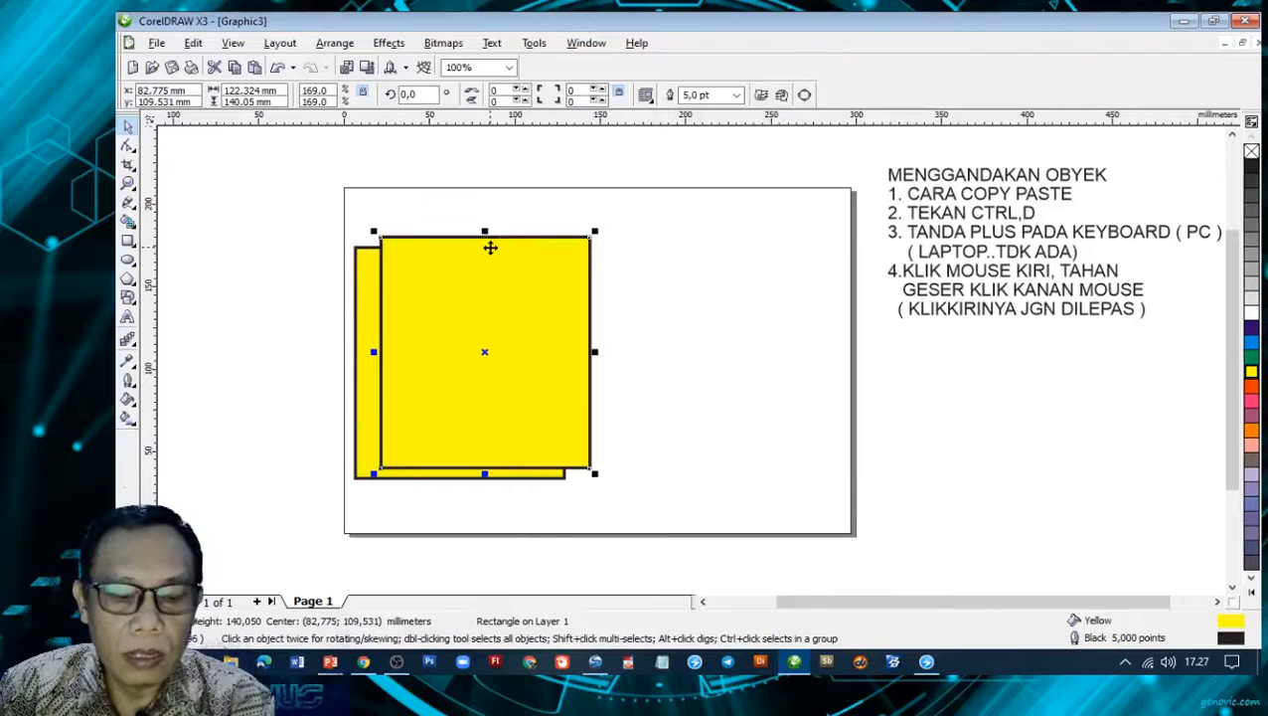
key(ctrl+d)
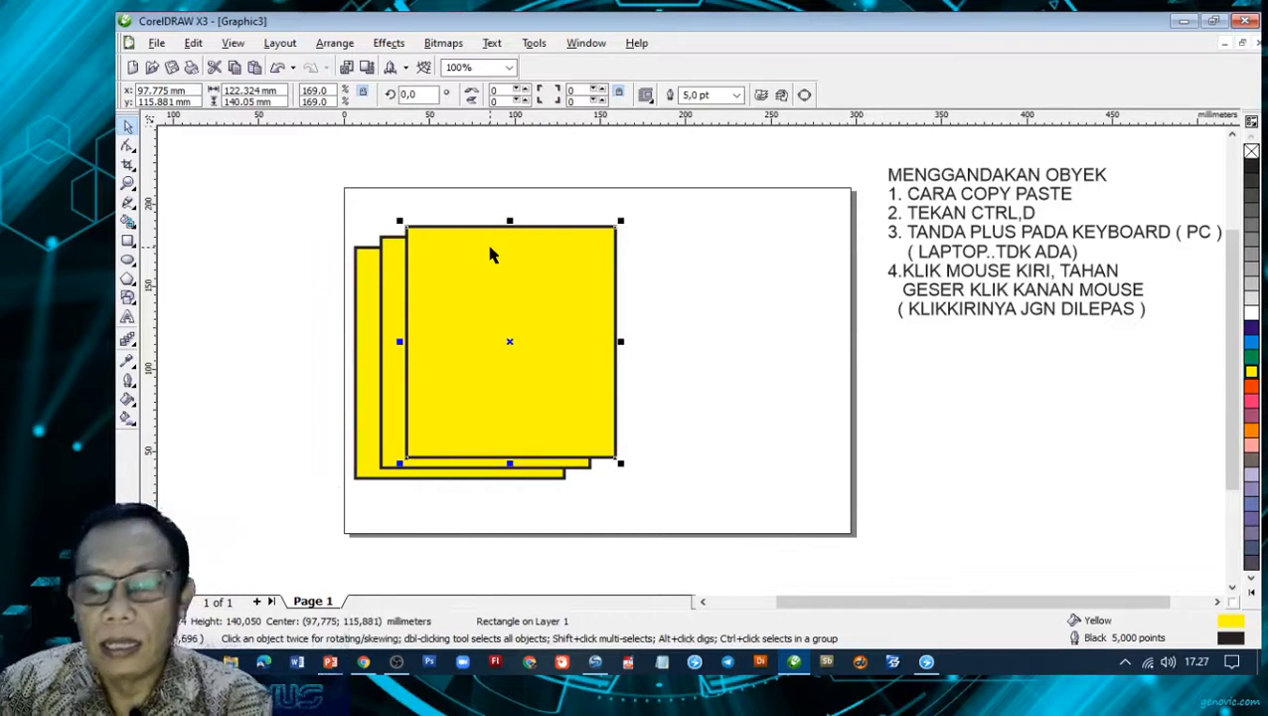
- Delete both duplicates of the yellow rectangle and select the original
key(Delete)
click(481, 266)
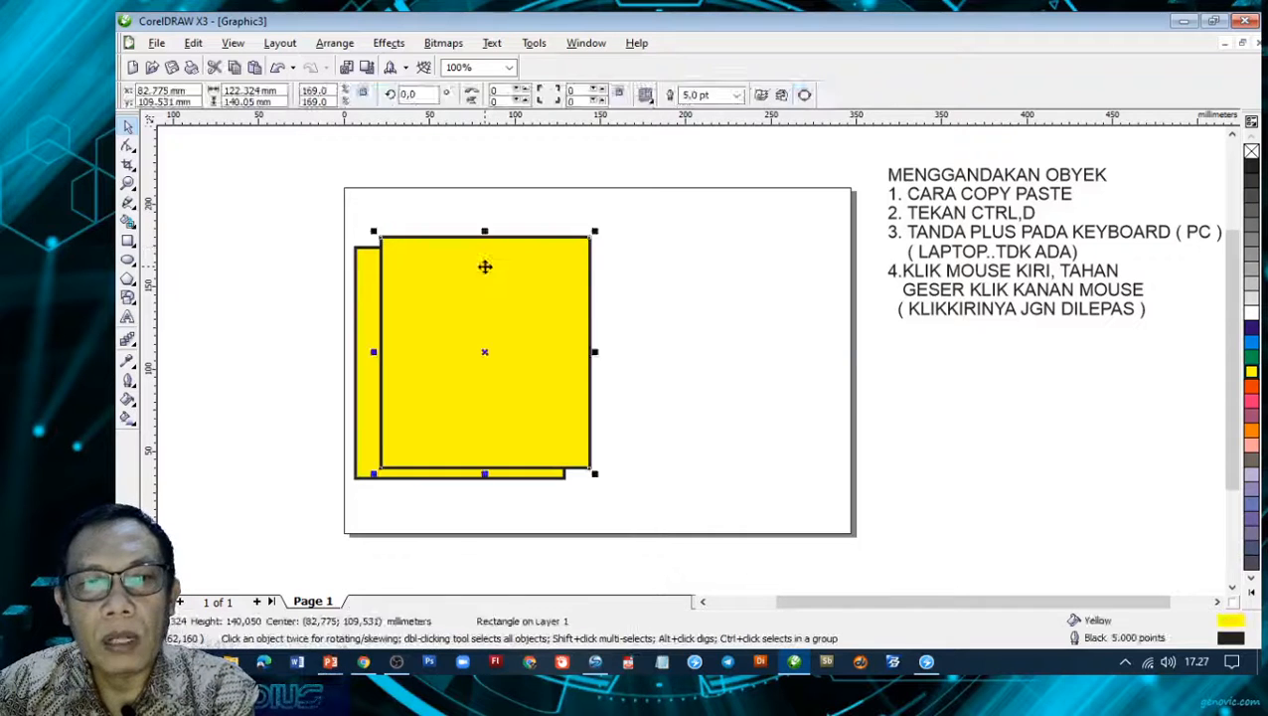
key(Delete)
click(482, 267)
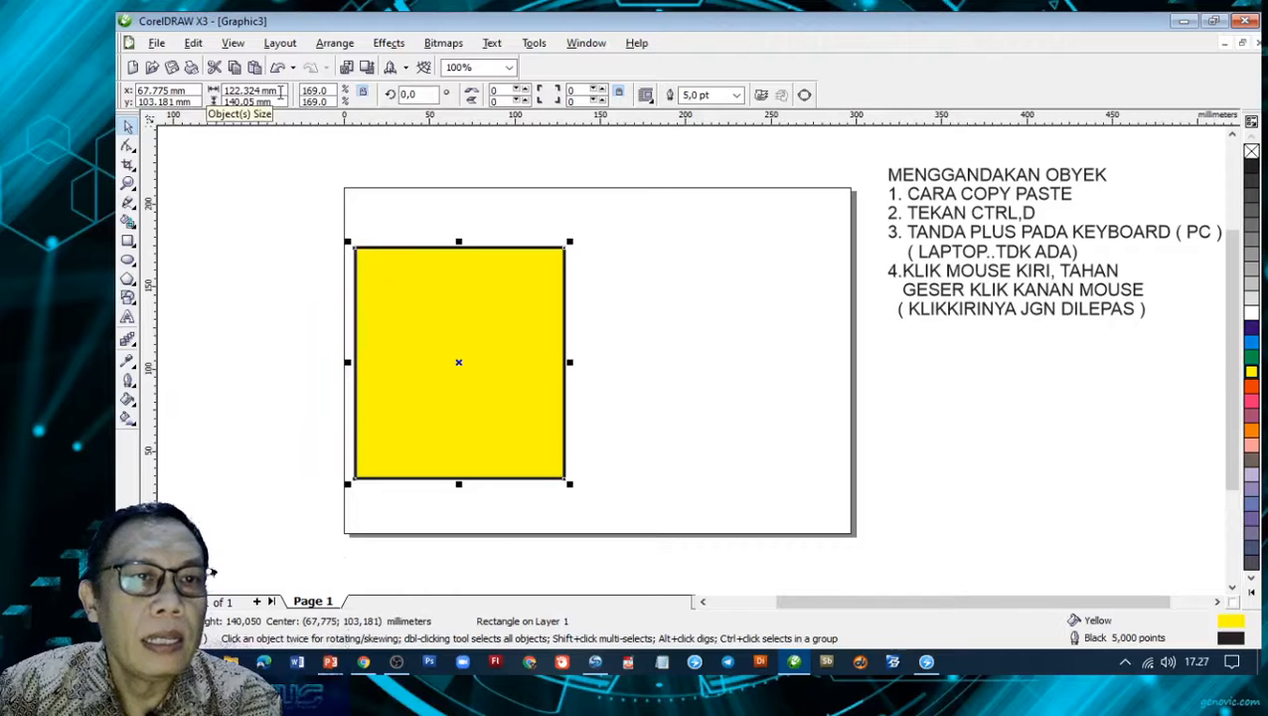
- Resize the yellow rectangle to 19 mm wide and 10 mm high
drag(279, 91, 203, 92)
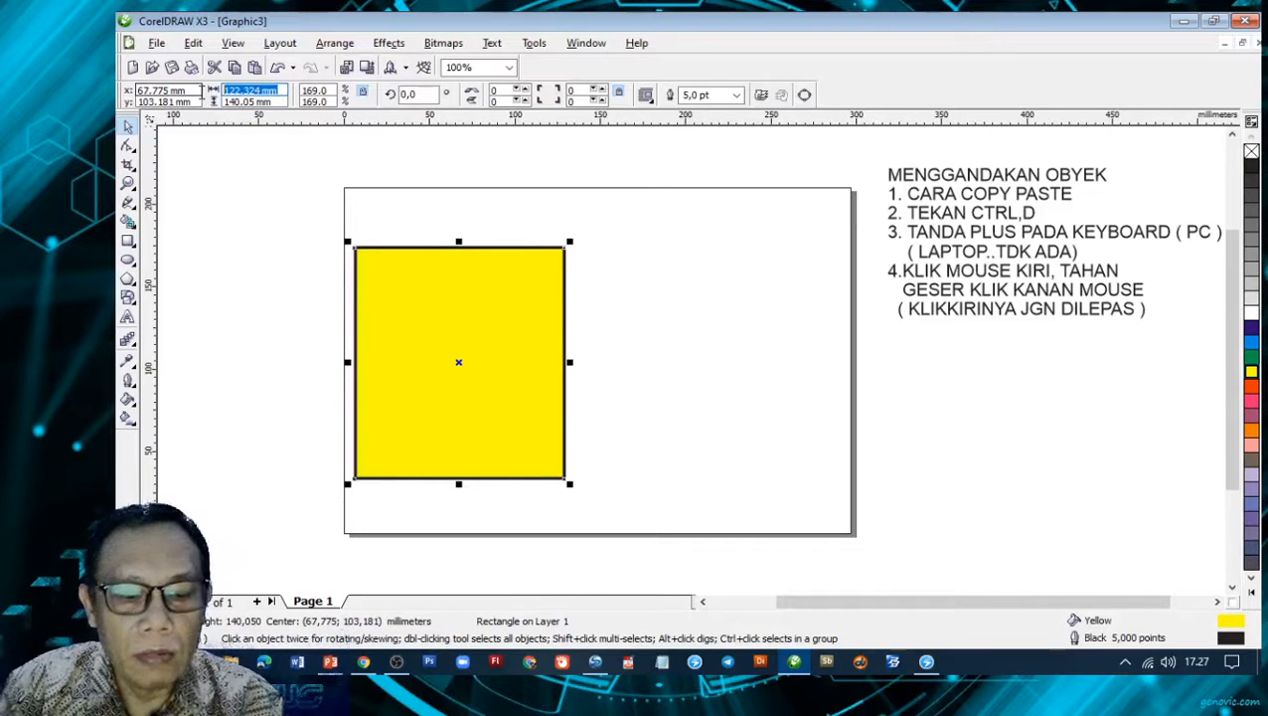
text(19)
key(Tab)
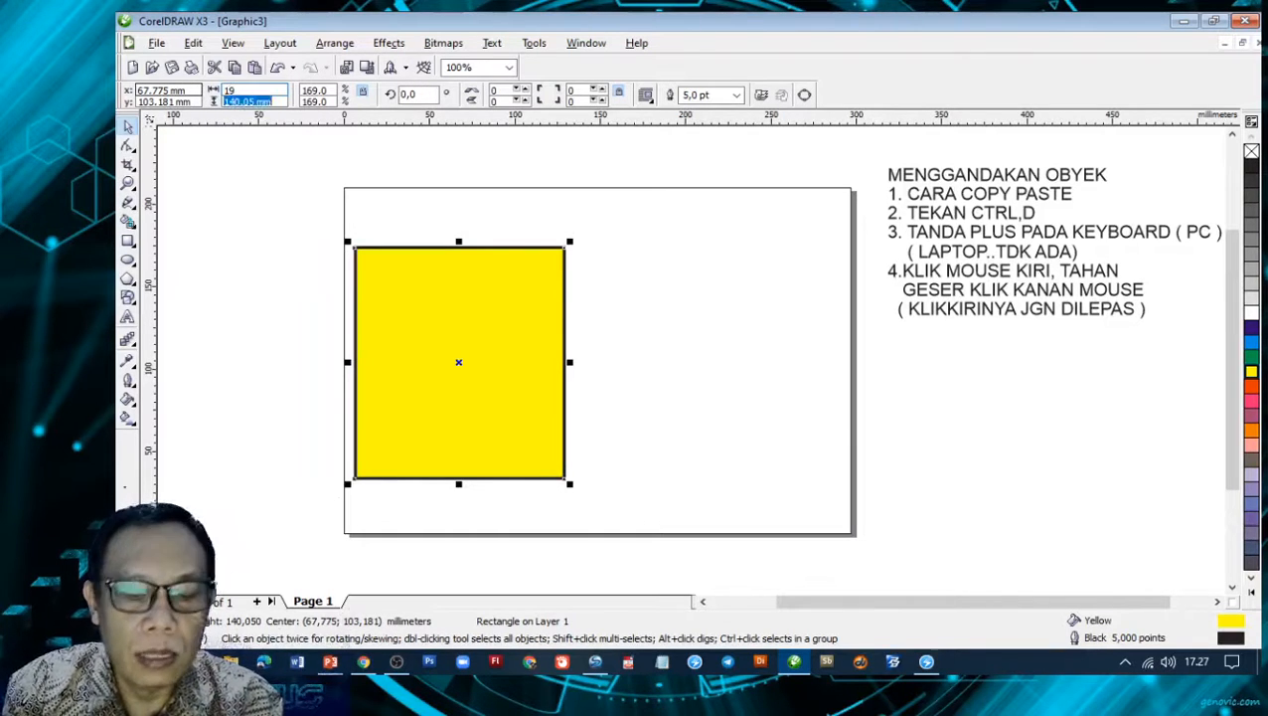
text(10)
key(Return)
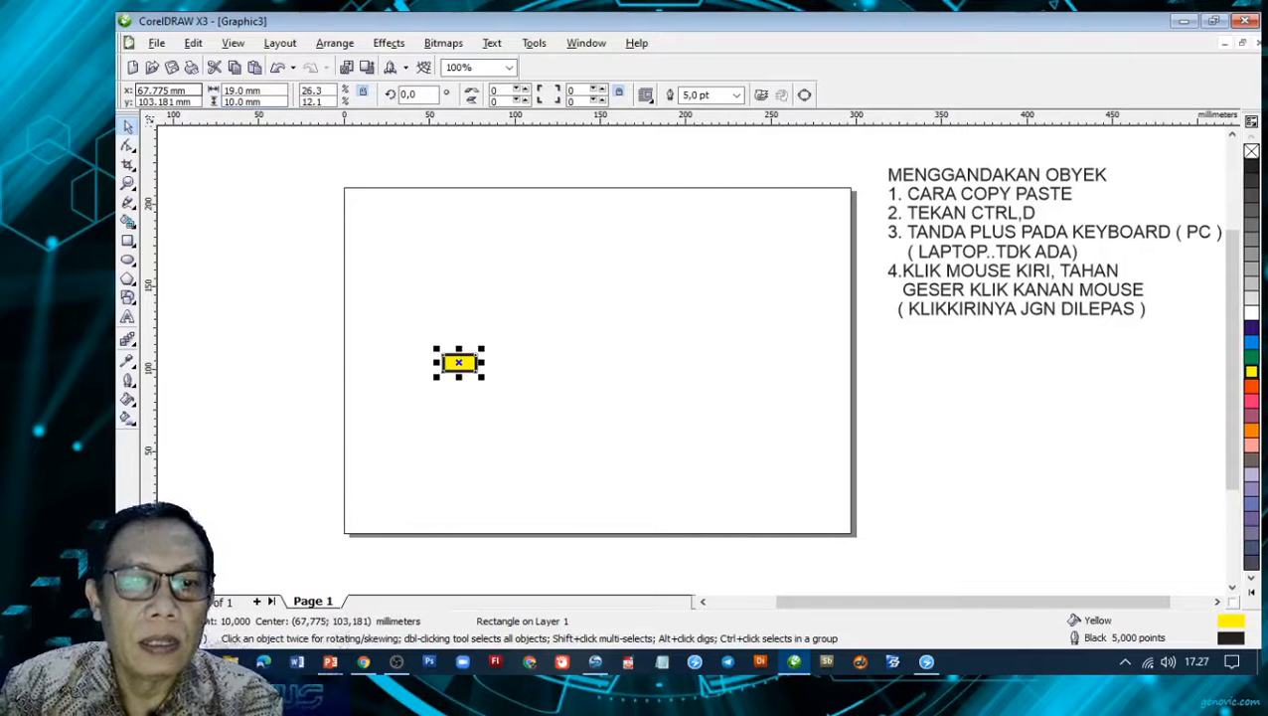
- Set the yellow rectangle's size to 100 × 100 mm
click(250, 90)
text(1)
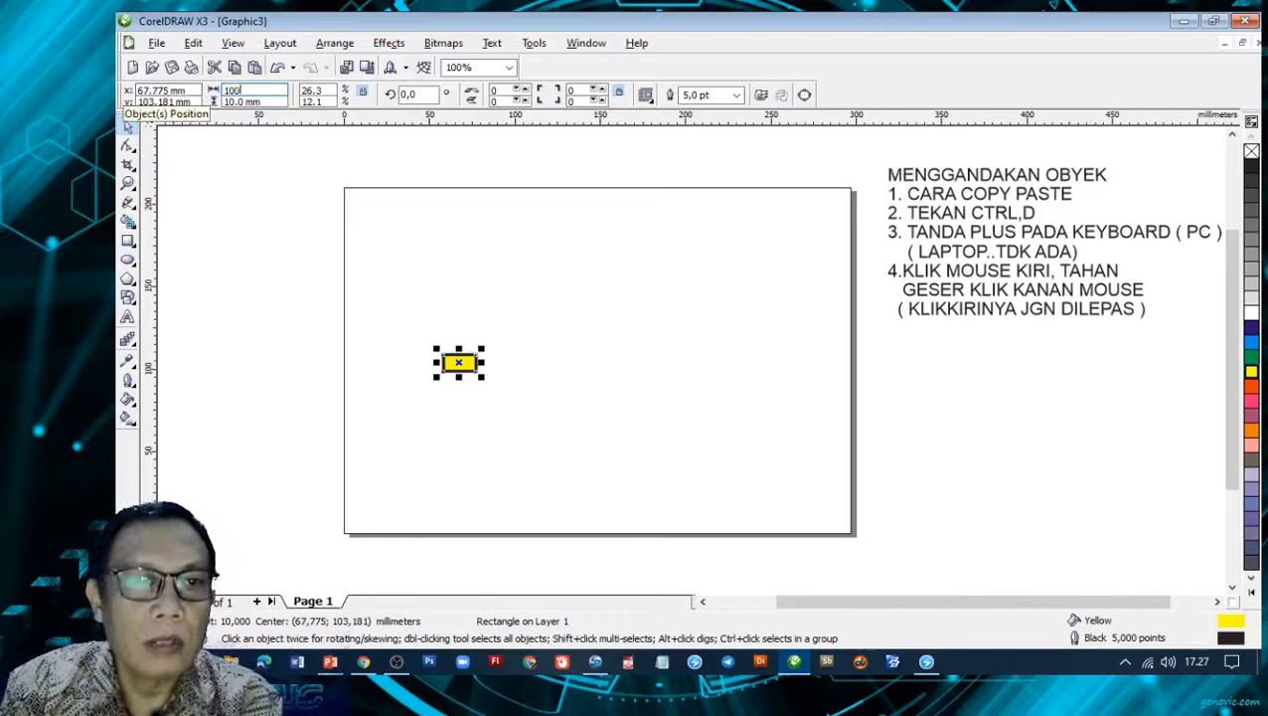
text(00)
key(Tab)
text(10)
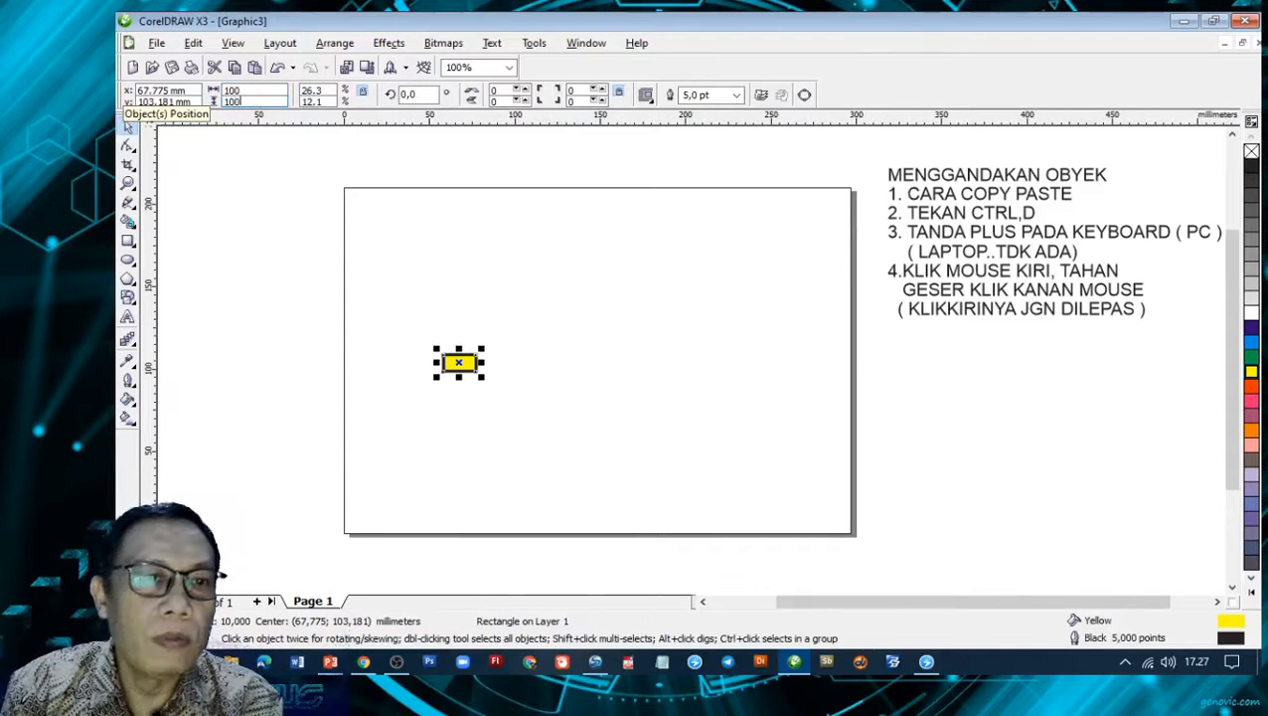
key(Return)
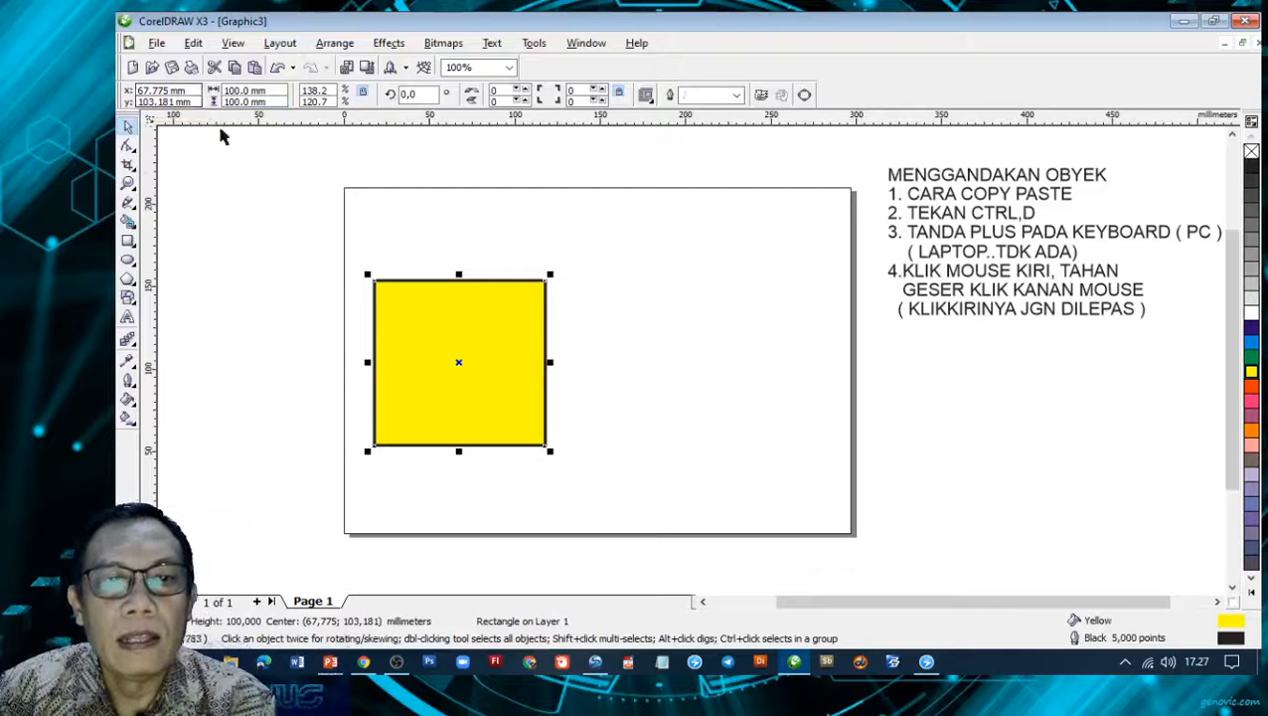
- Duplicate the yellow square using the stored offset, delete the copy and reselect the original
right_click(418, 298)
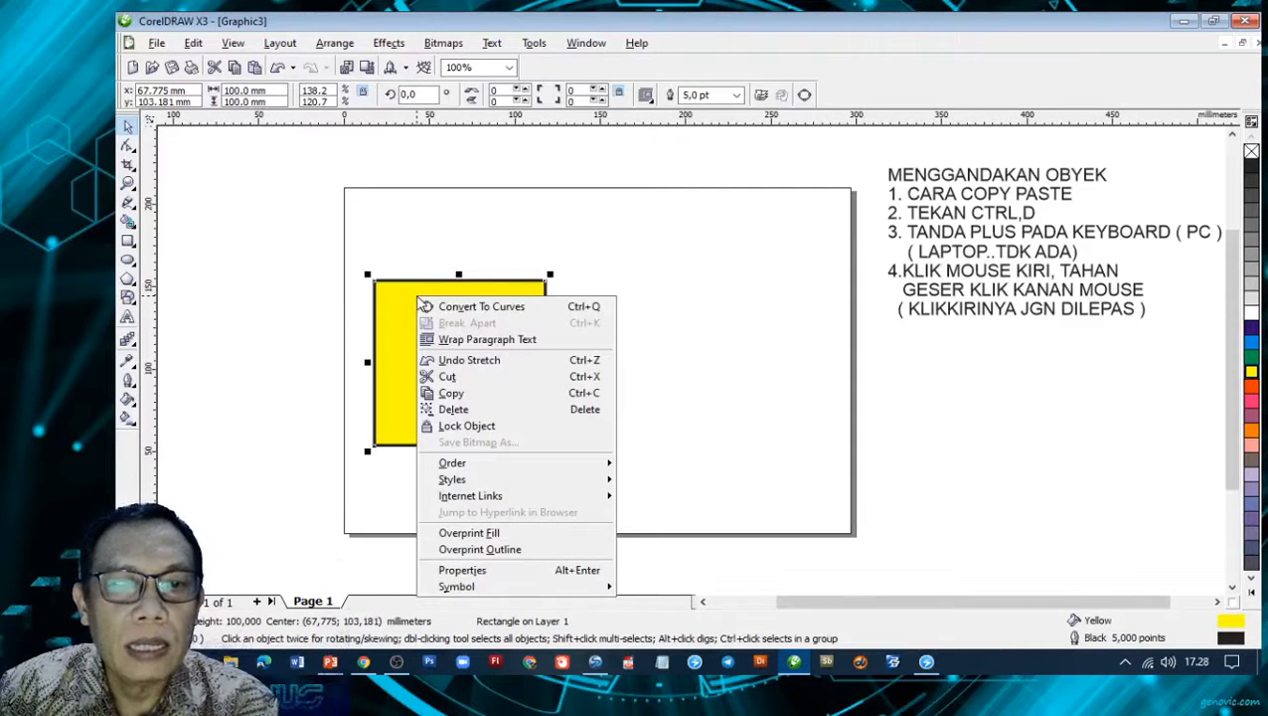
key(Escape)
key(ctrl+d)
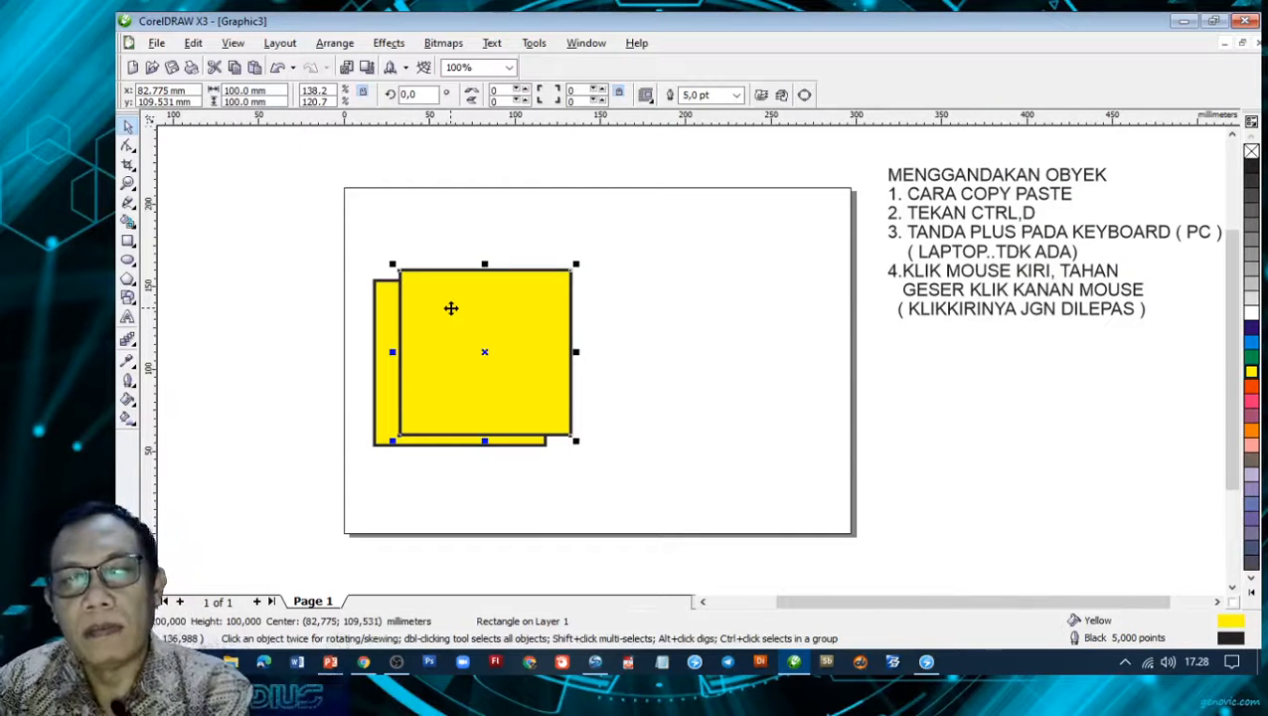
key(Delete)
click(450, 311)
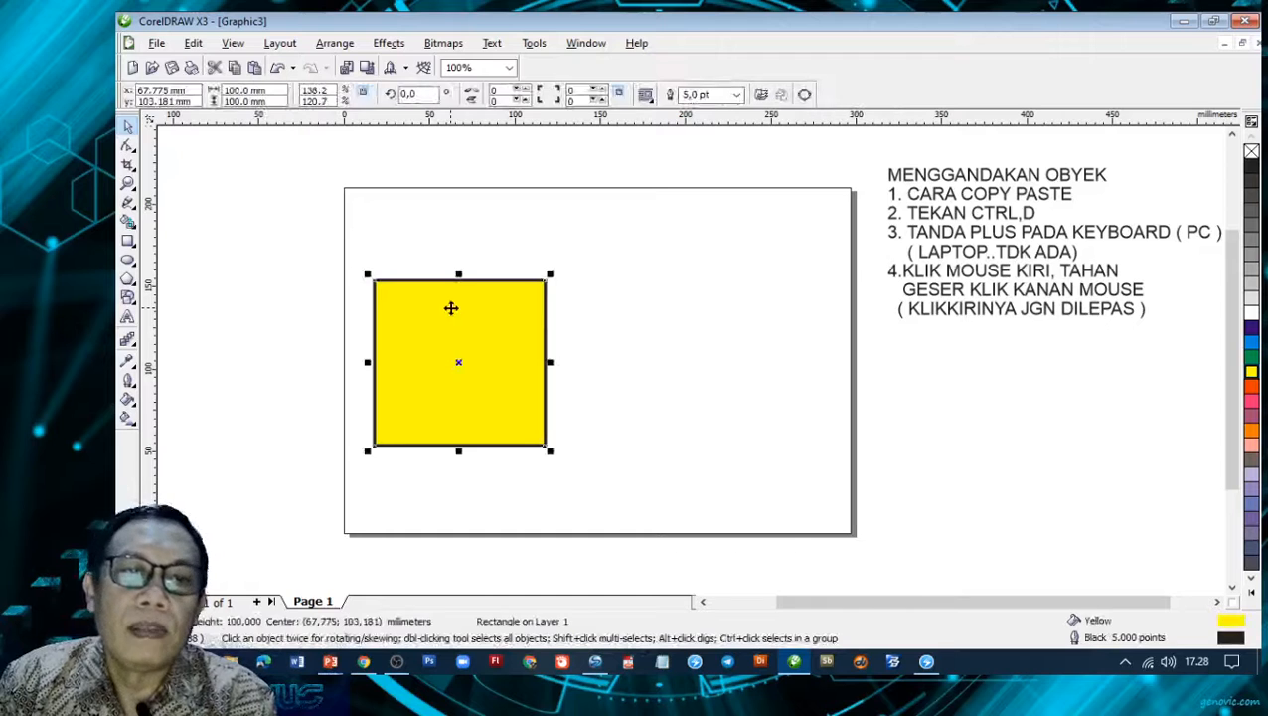
- Move the yellow square slightly upward on the page, to a centre of about X 69, Y 113 mm
drag(451, 308, 463, 248)
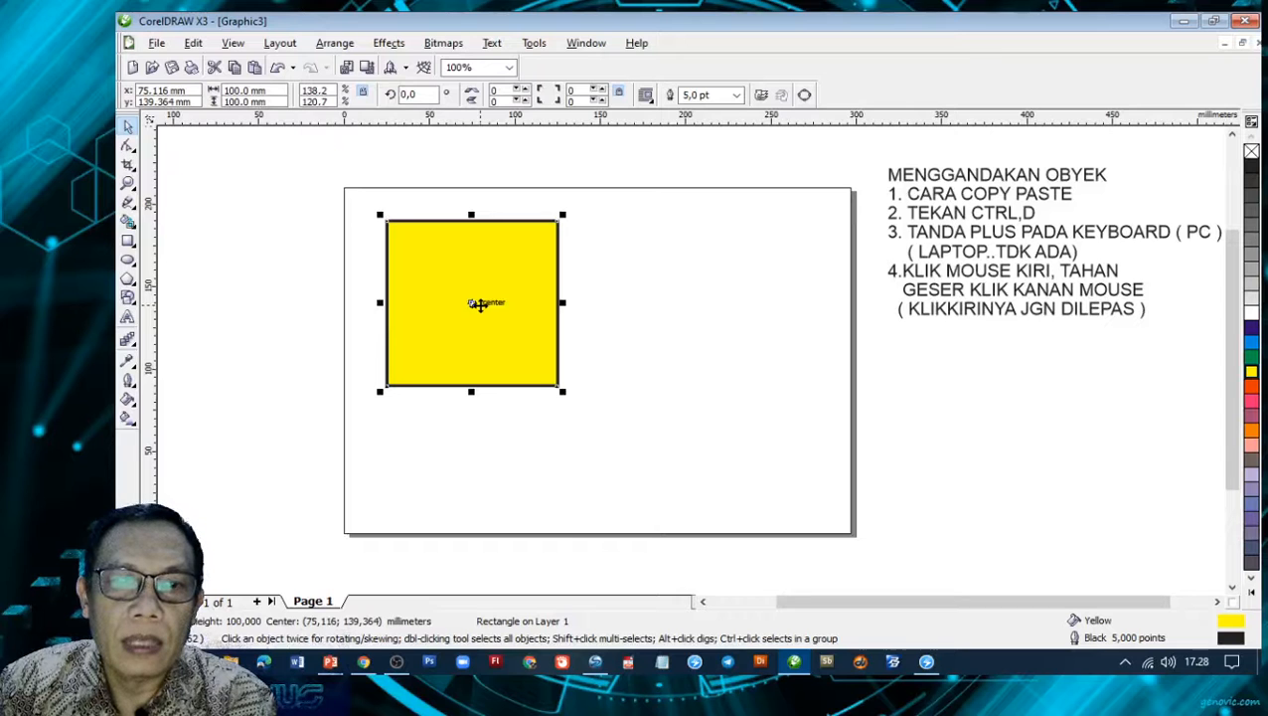
drag(478, 286, 468, 331)
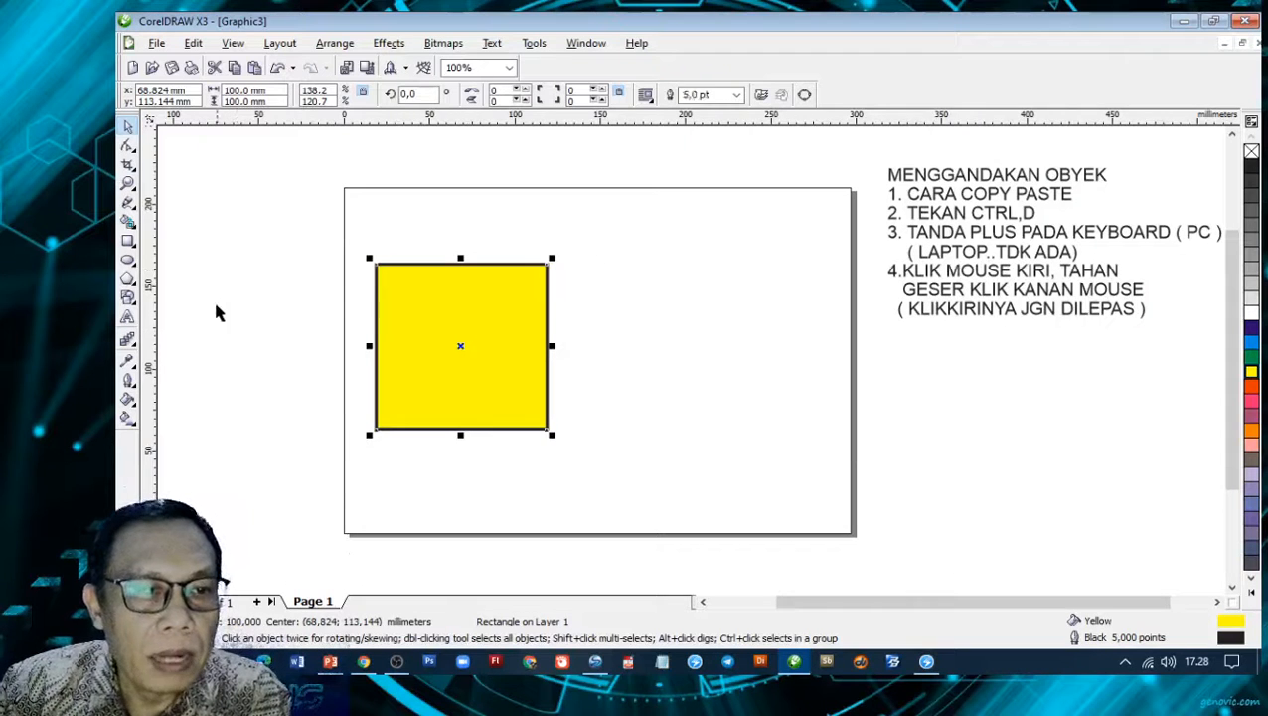
- Draw a nearly circular ellipse about 129 × 130 mm overlapping the yellow square's lower right corner, and fill it with red
click(127, 261)
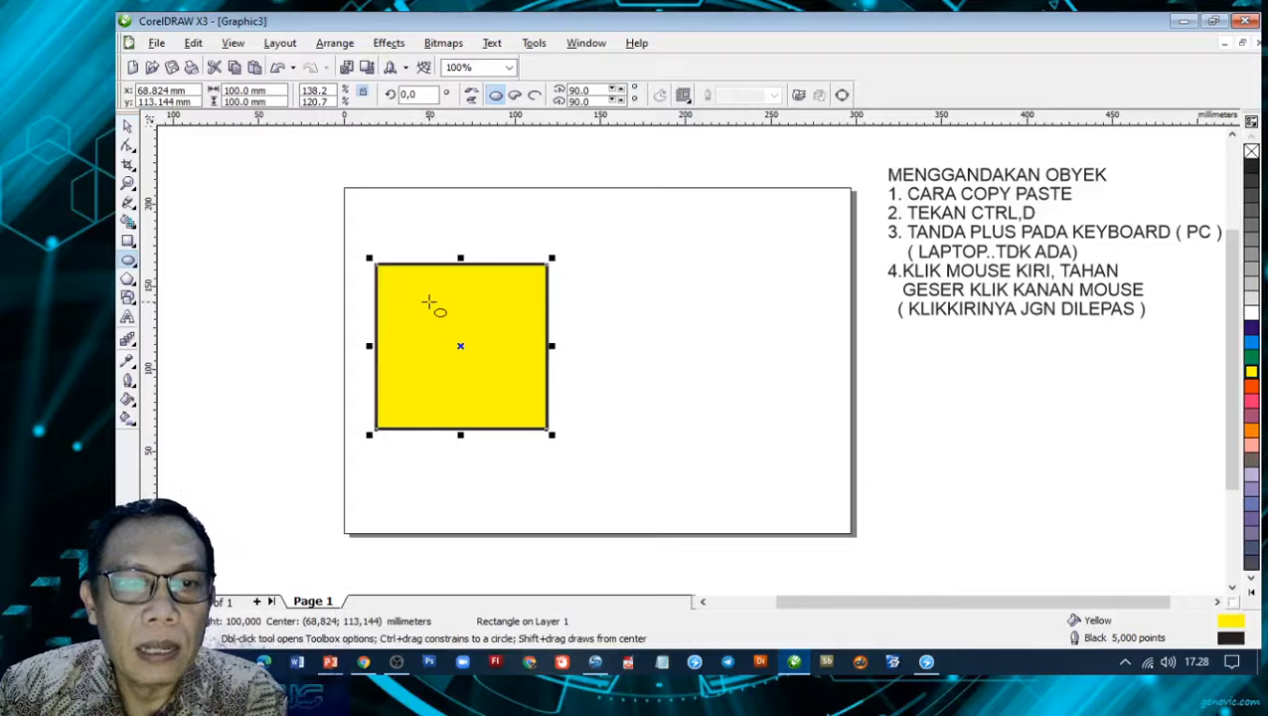
drag(430, 300, 653, 523)
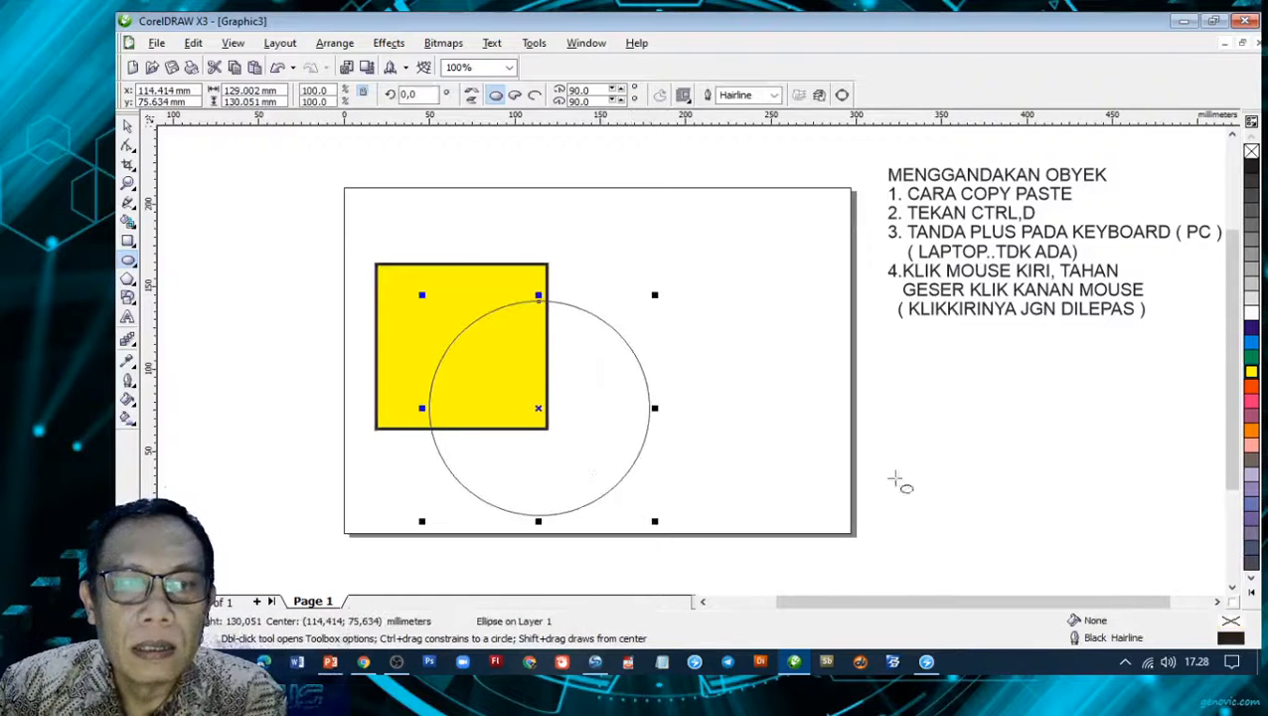
click(1252, 386)
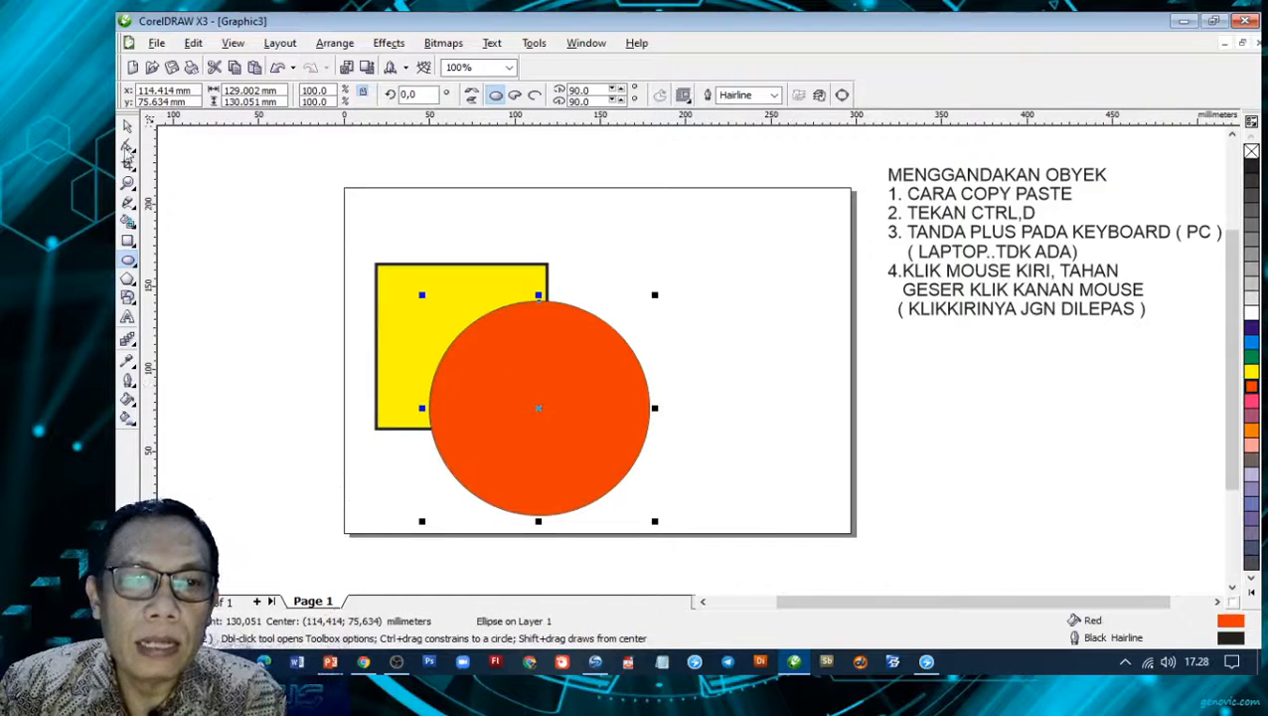
- Reposition the red circle and the yellow square so that the circle overlaps the square's upper left part
click(129, 127)
drag(495, 364, 512, 299)
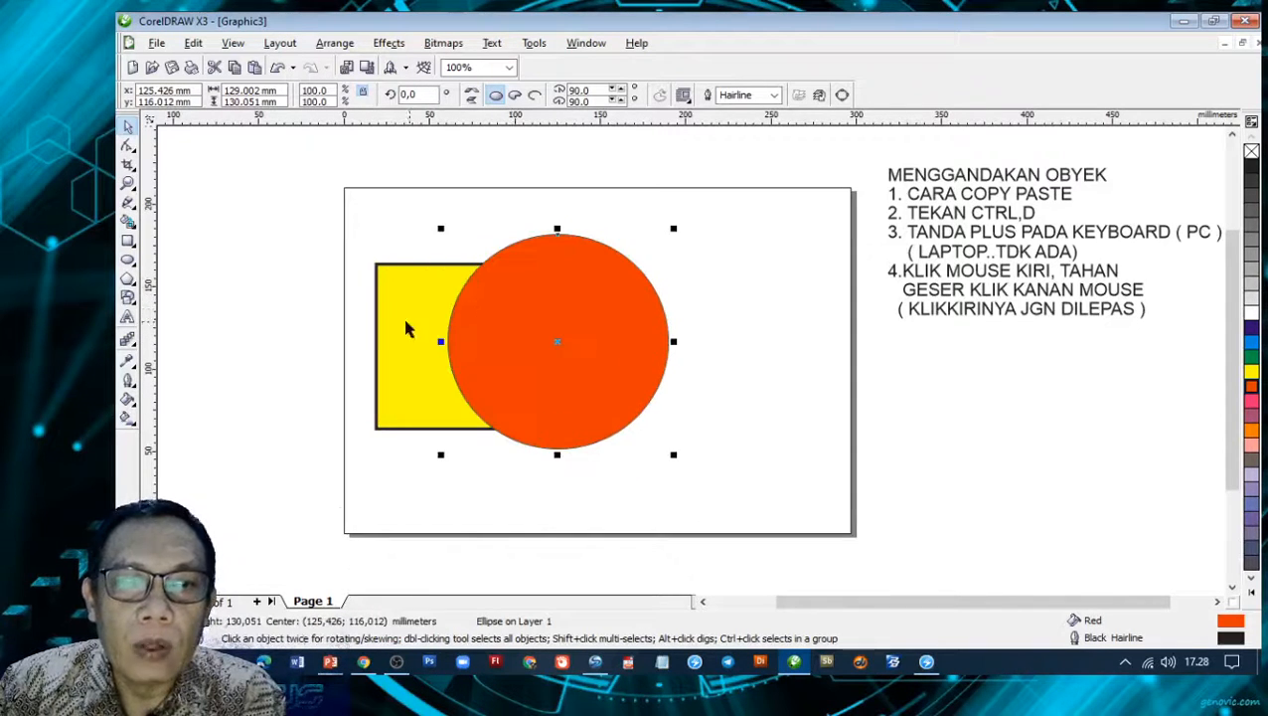
drag(591, 319, 747, 310)
mouse_move(488, 320)
mouse_down()
mouse_move(705, 320)
mouse_move(711, 333)
mouse_move(495, 310)
mouse_move(489, 334)
mouse_up()
drag(637, 326, 527, 308)
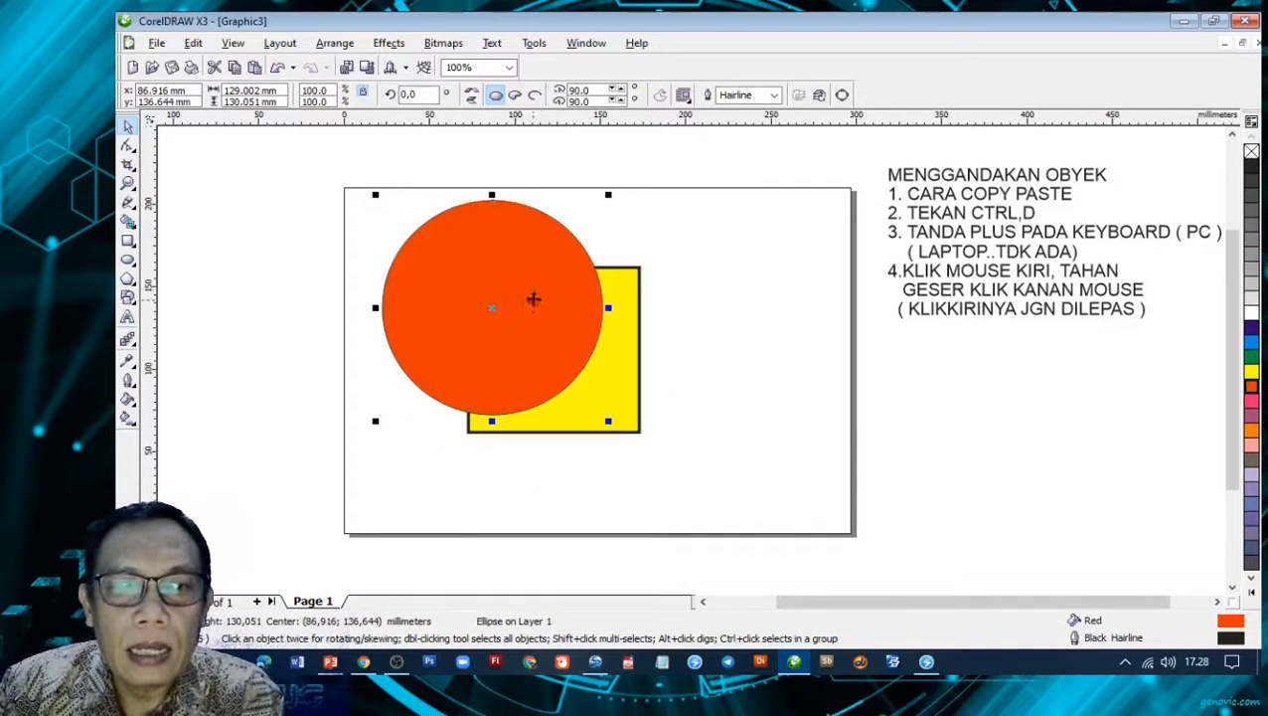
- Send the red circle to the back of the page, behind the yellow square, and return it to the front of the page
right_click(525, 273)
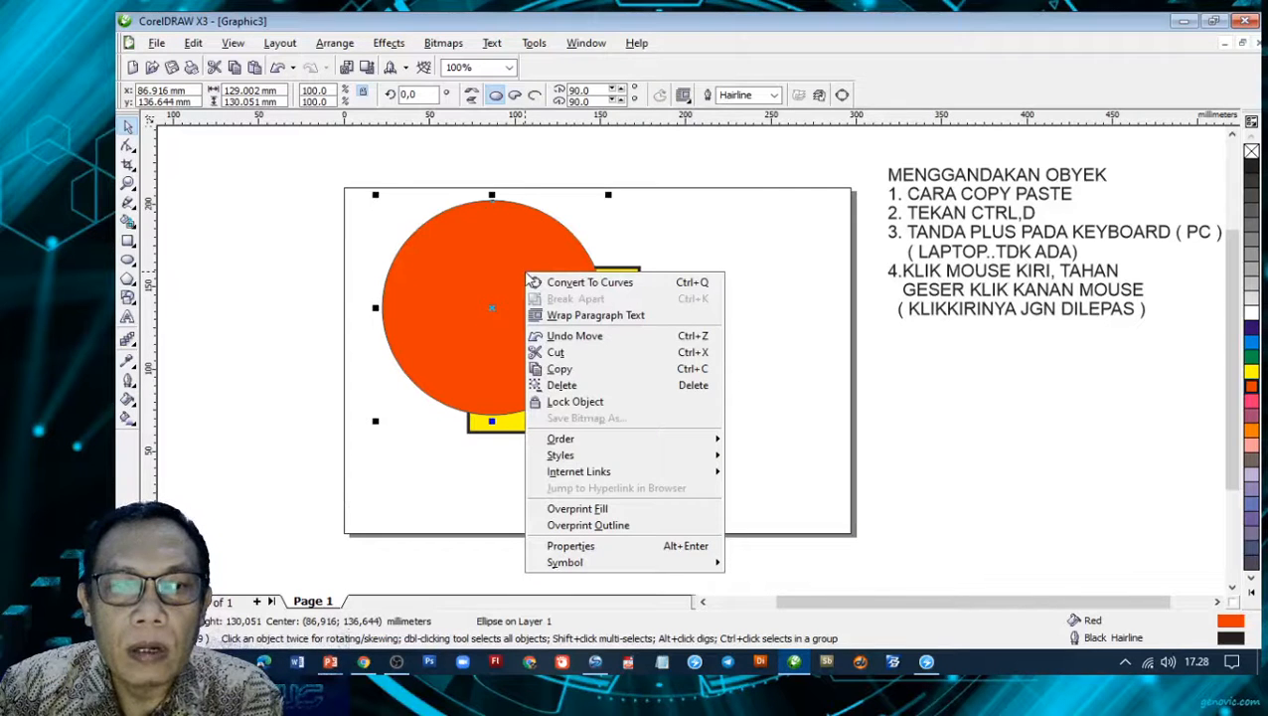
mouse_move(563, 439)
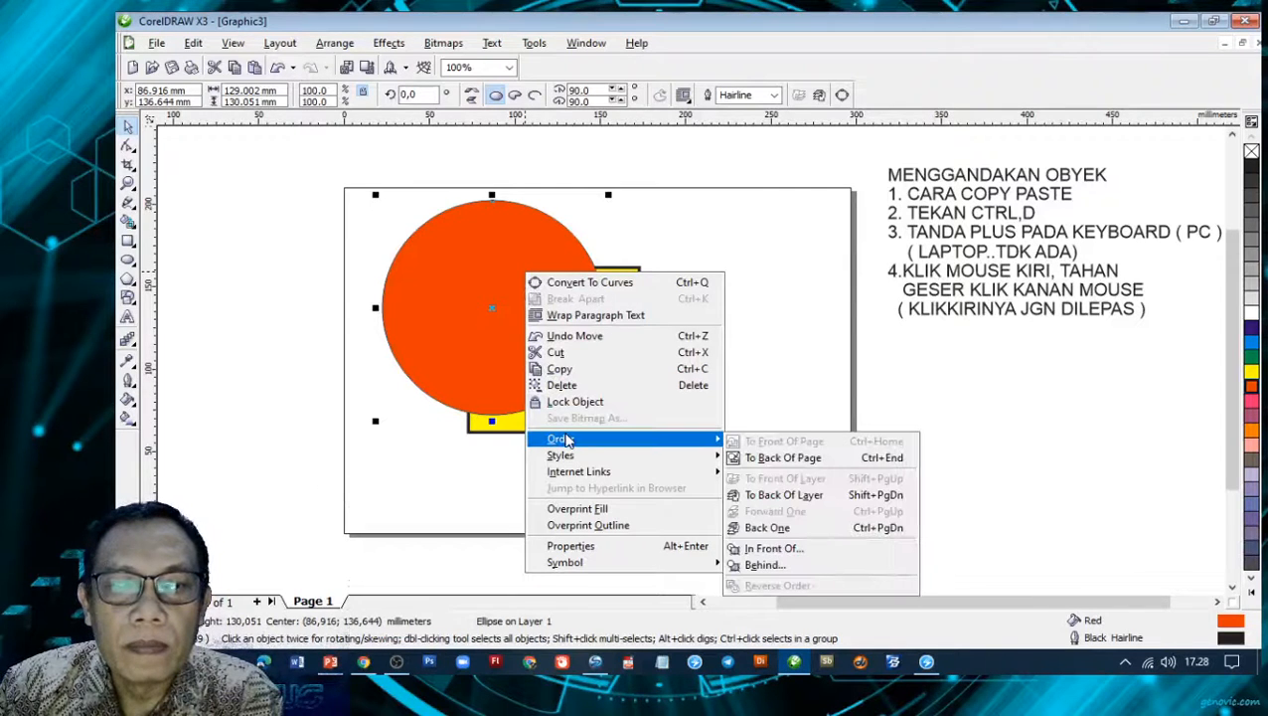
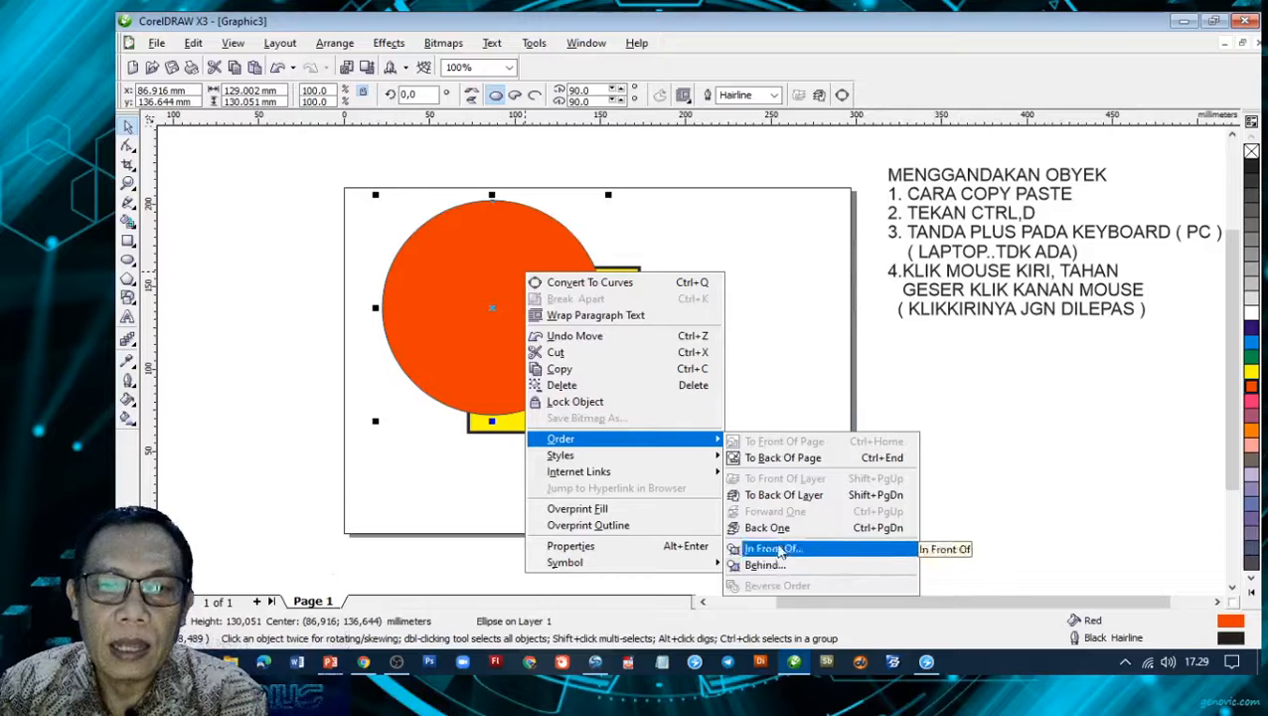
click(806, 459)
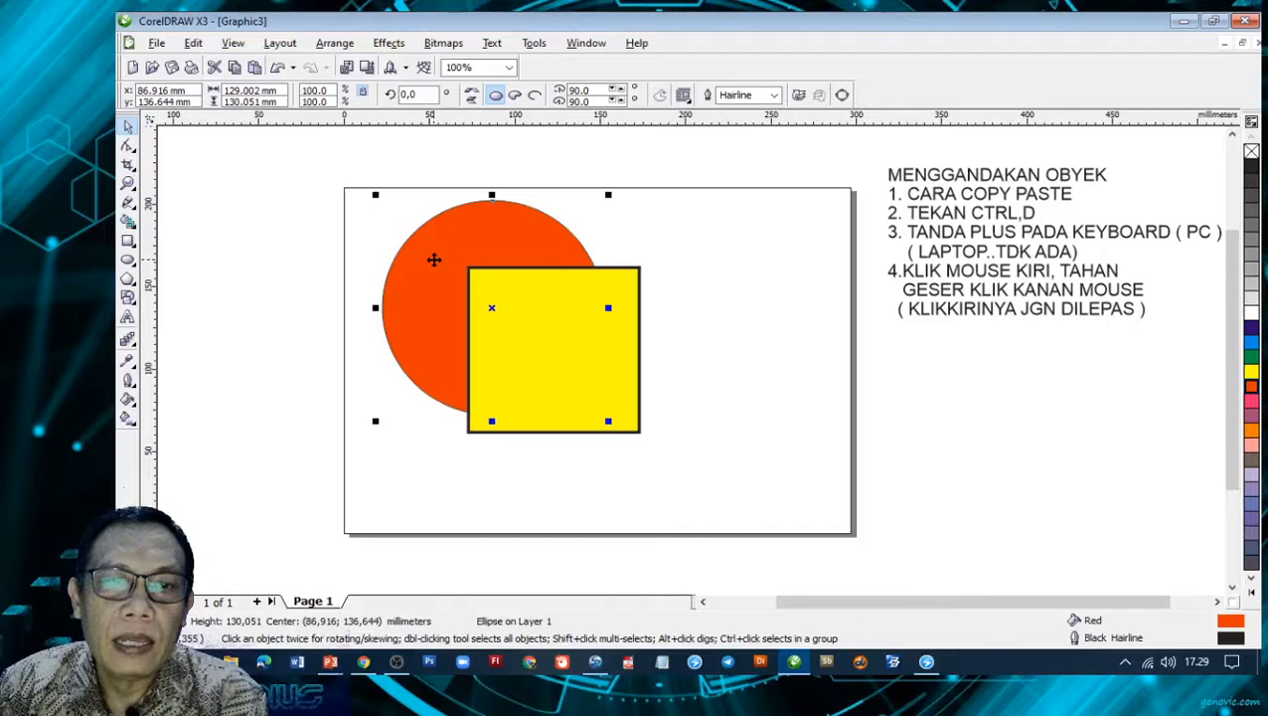
right_click(436, 257)
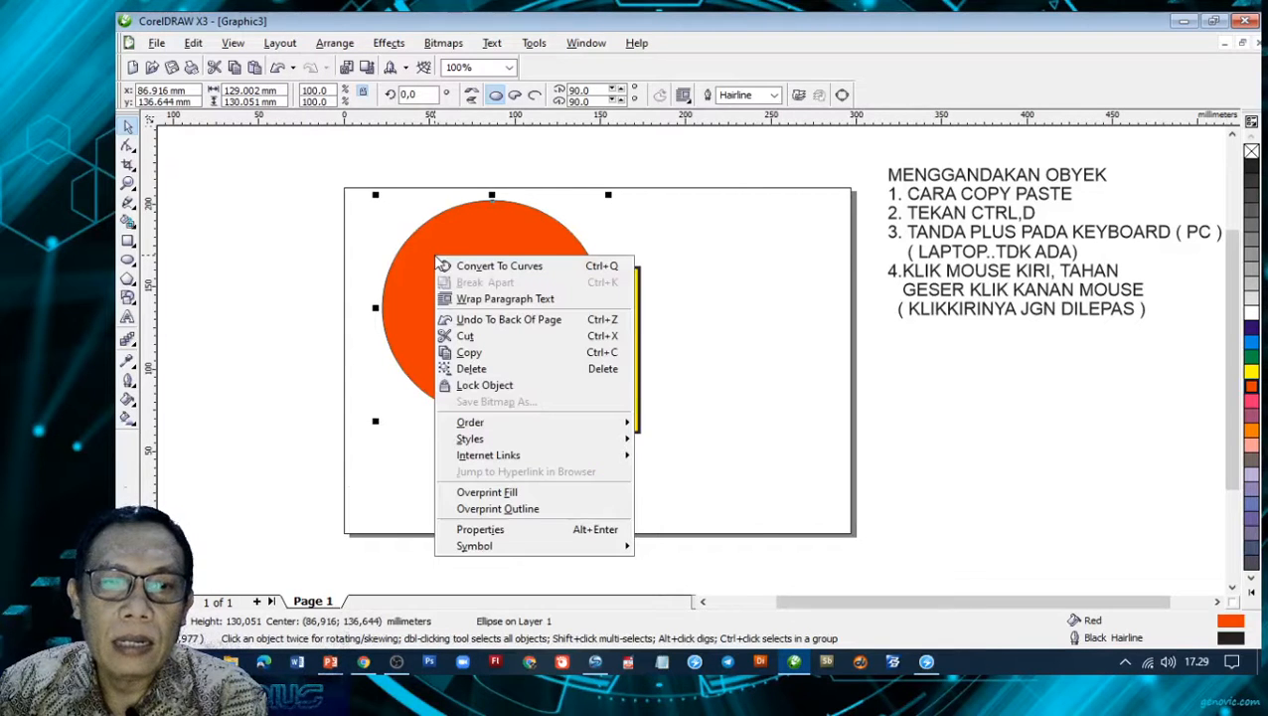
mouse_move(520, 427)
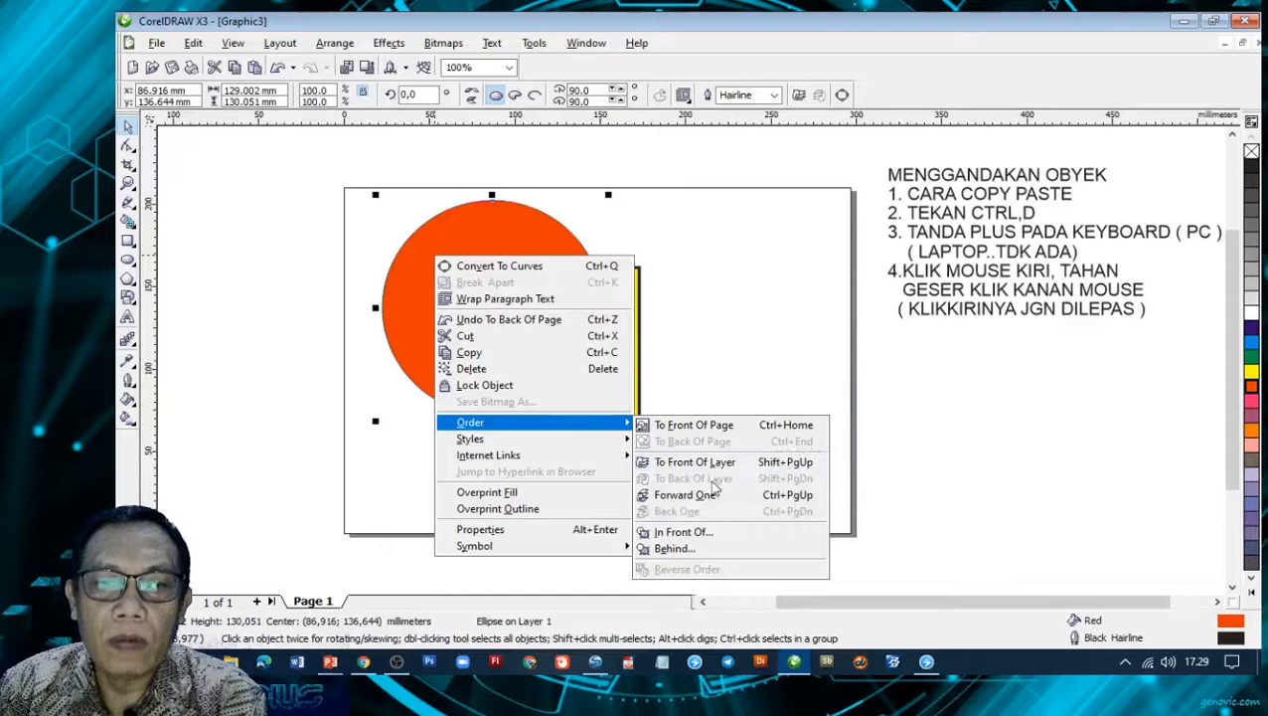
click(711, 429)
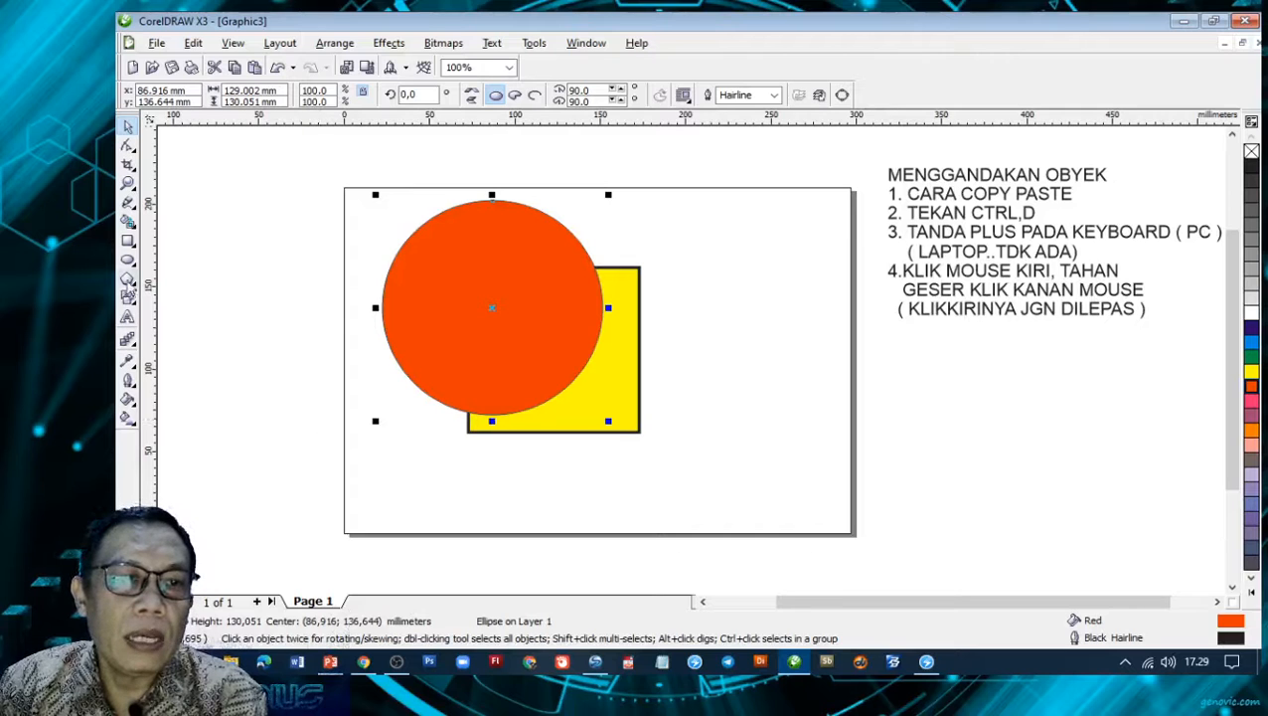
- Draw a five-sided polygon about 124 × 116 mm overlapping the red circle and the yellow square, and fill it with green
click(128, 280)
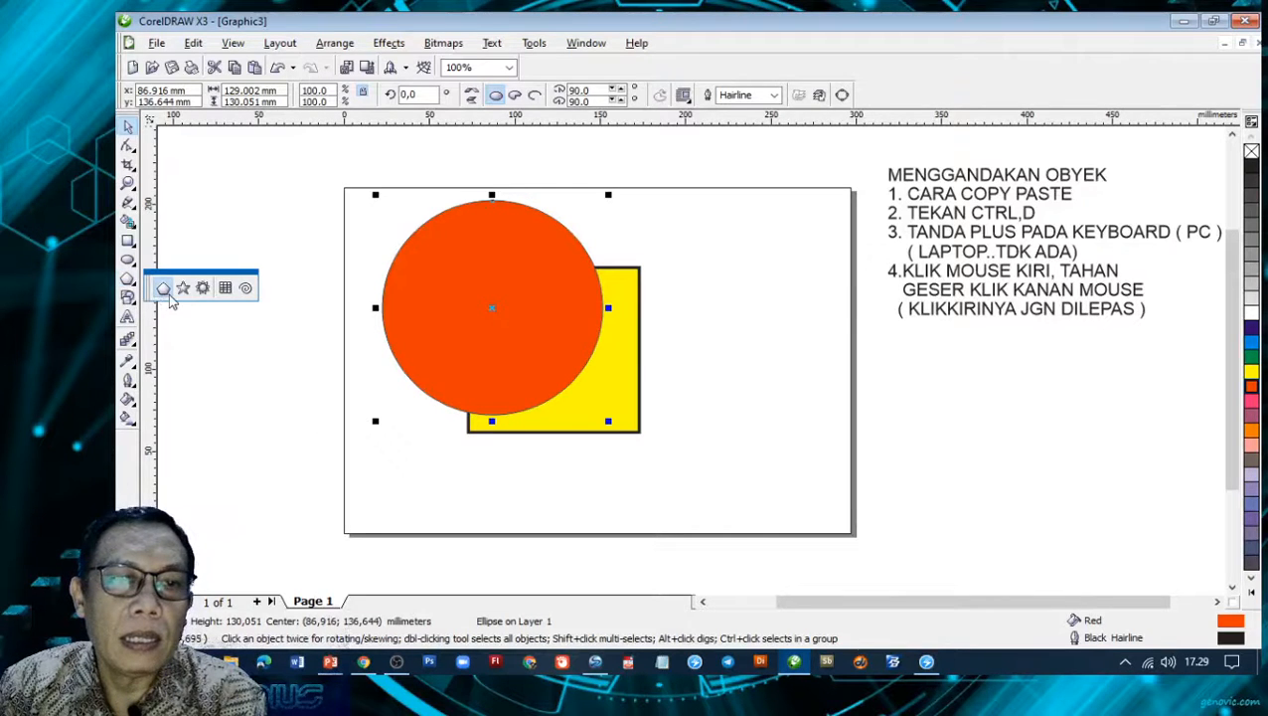
click(163, 288)
drag(420, 286, 641, 505)
click(1252, 356)
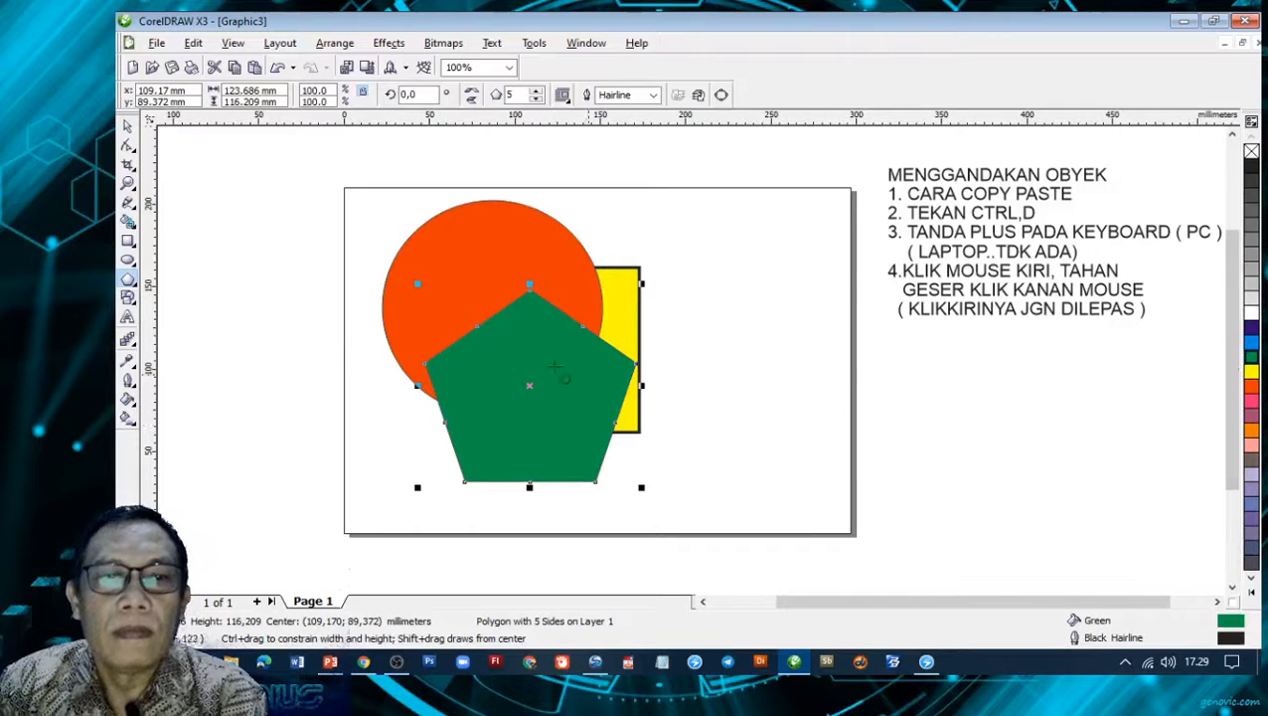
- Move the yellow square to the right and the red circle down and right, so it lies between the square and the pentagon
click(128, 126)
drag(634, 311, 725, 314)
drag(523, 280, 601, 351)
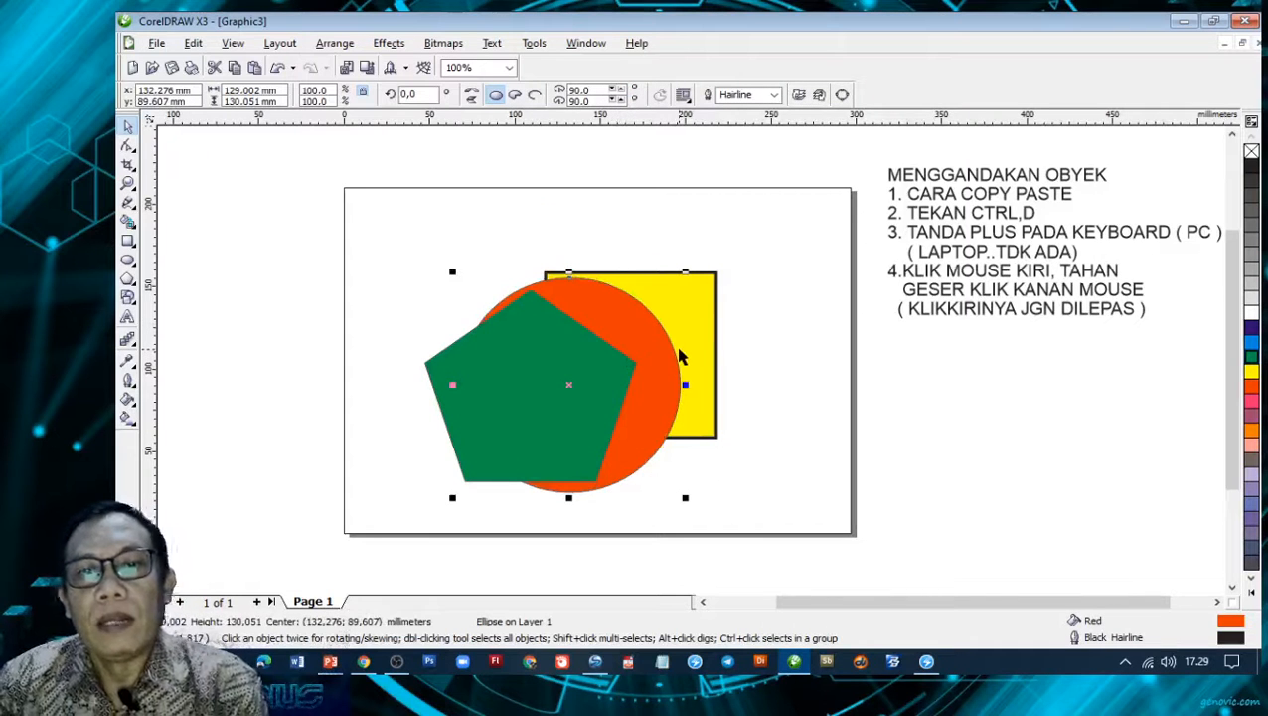
- Move the green pentagon back one level in the stacking order
click(546, 358)
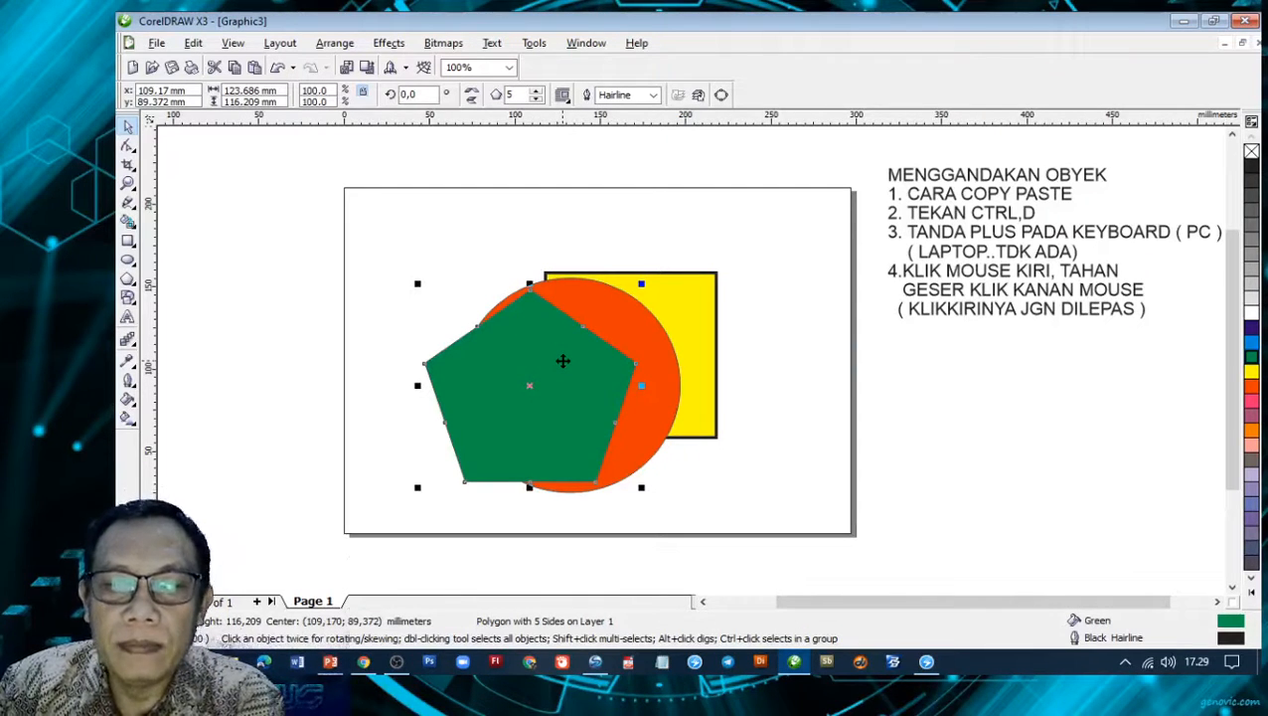
right_click(528, 332)
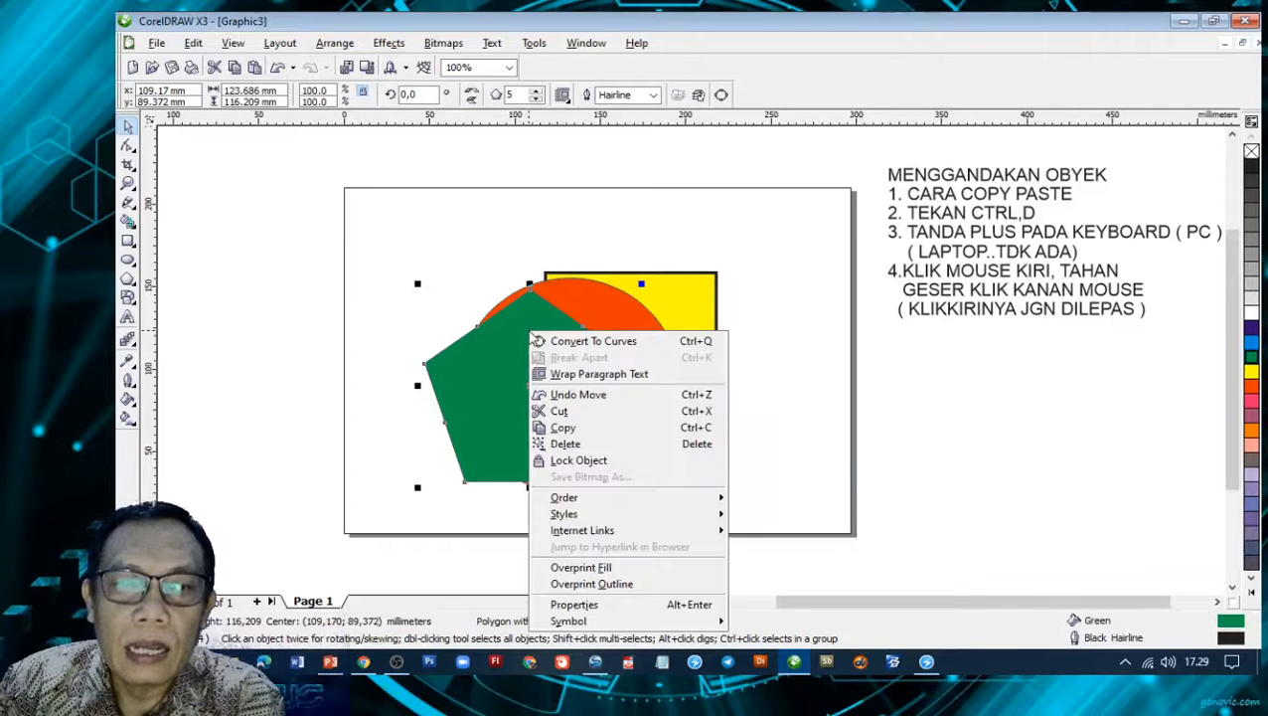
mouse_move(601, 499)
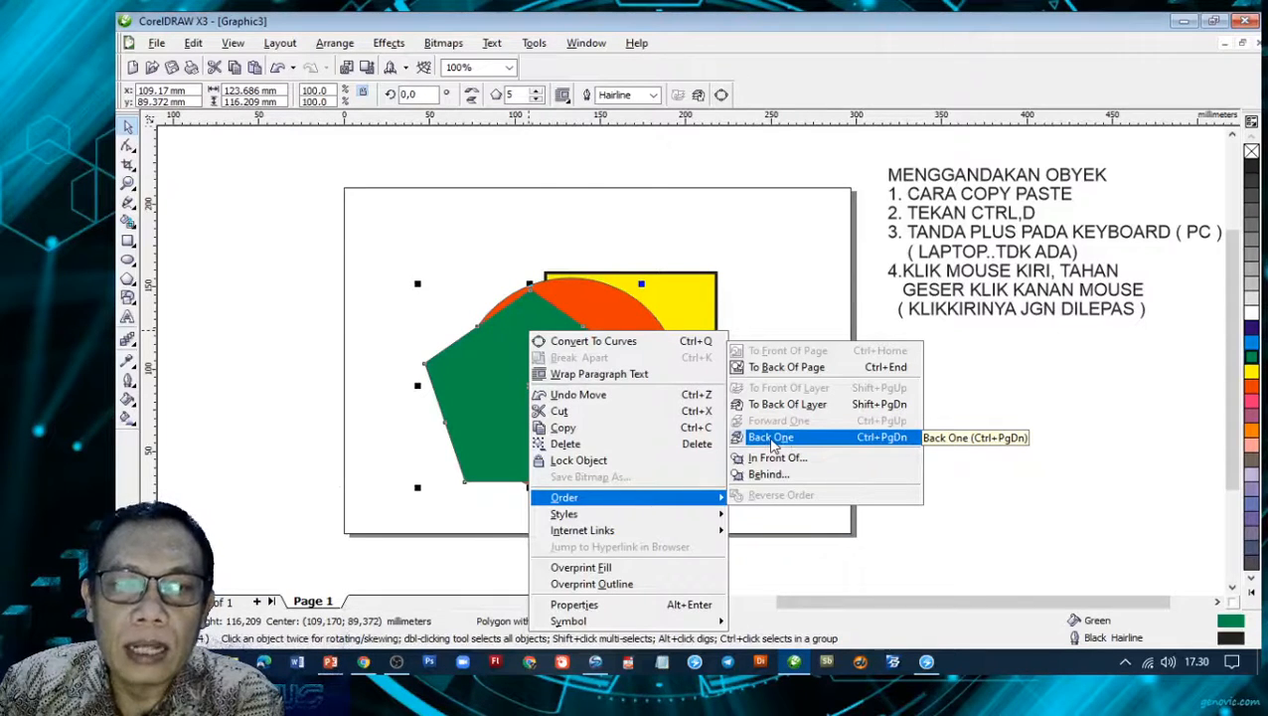
click(792, 444)
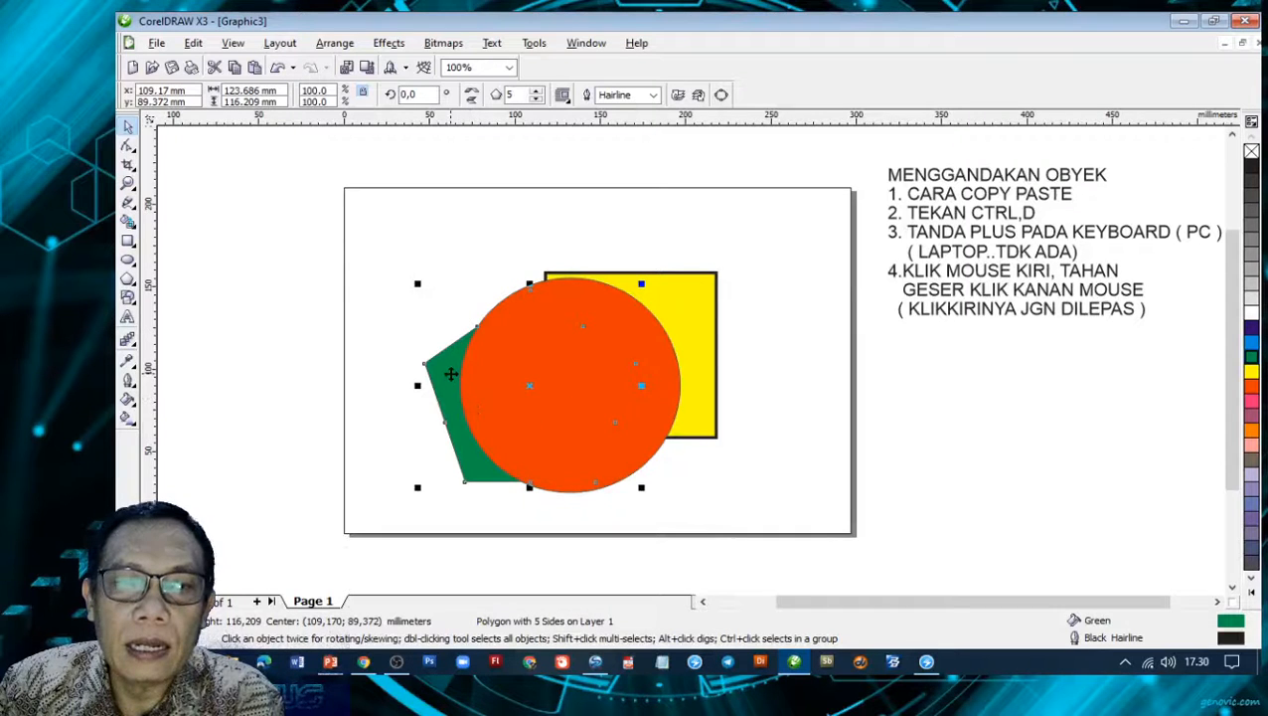
- Move the green pentagon and the red circle toward the page's right side, and order the circle behind the pentagon
drag(451, 373, 791, 386)
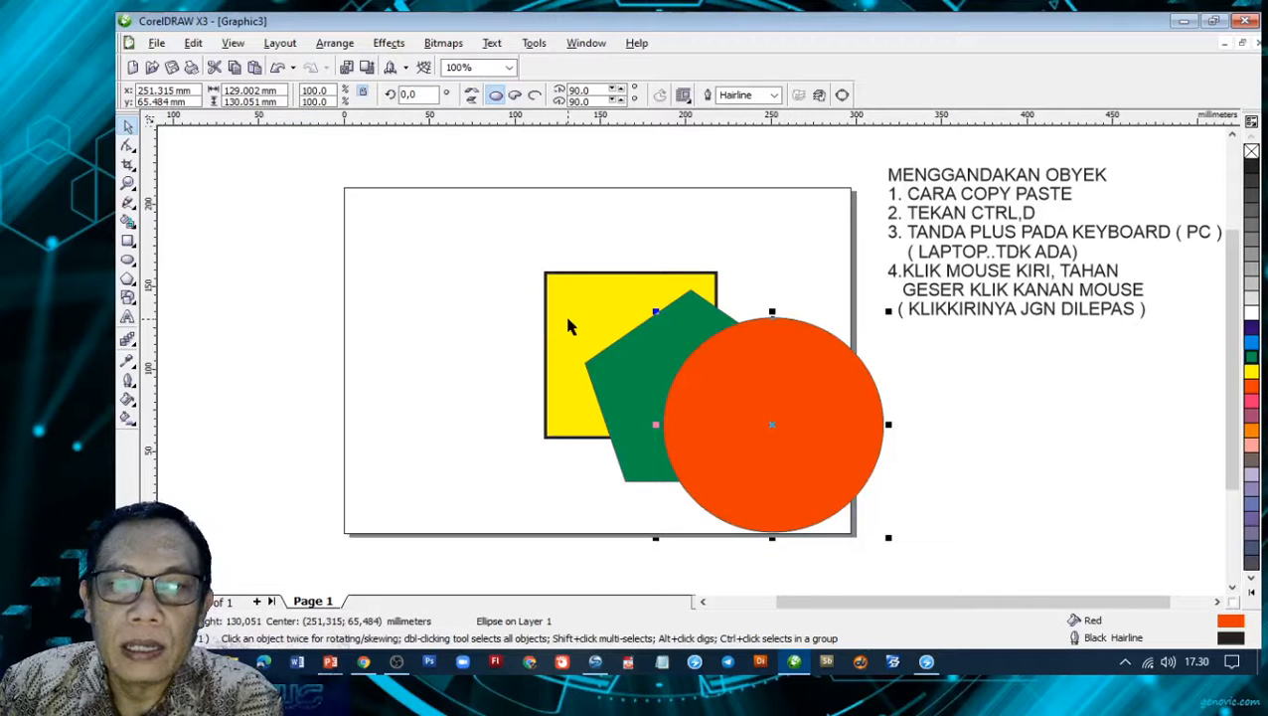
click(777, 369)
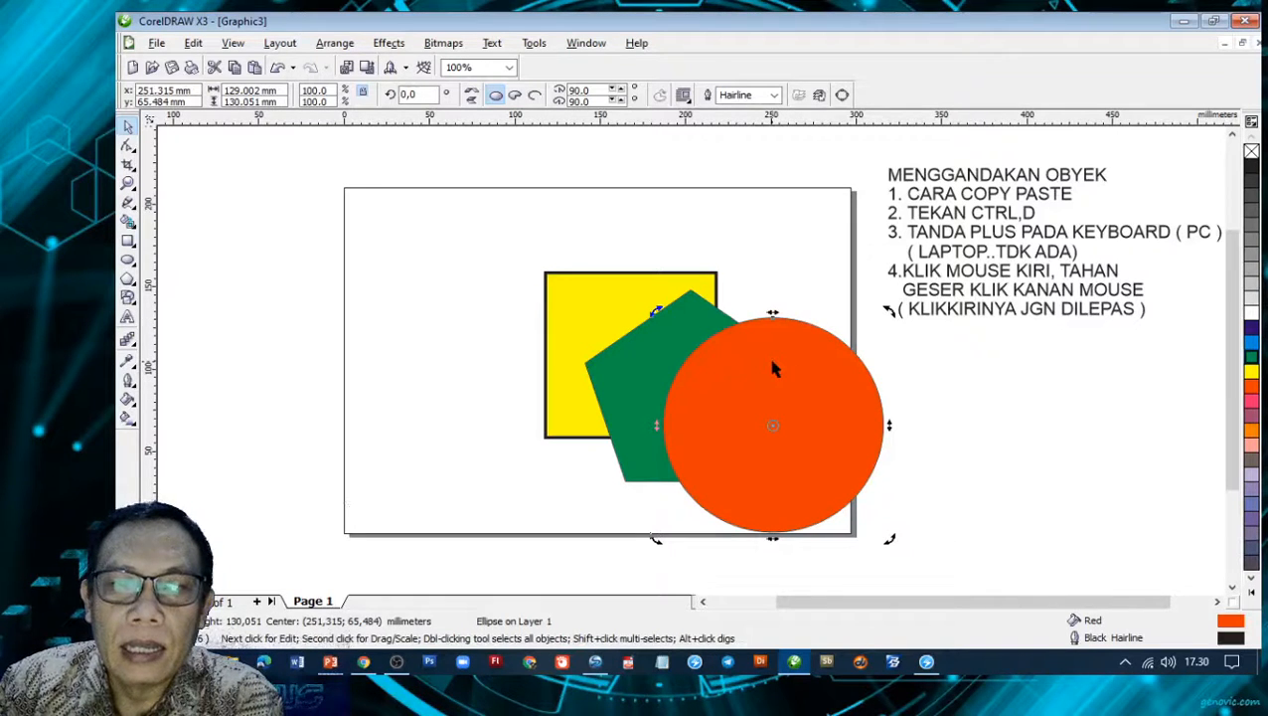
right_click(776, 369)
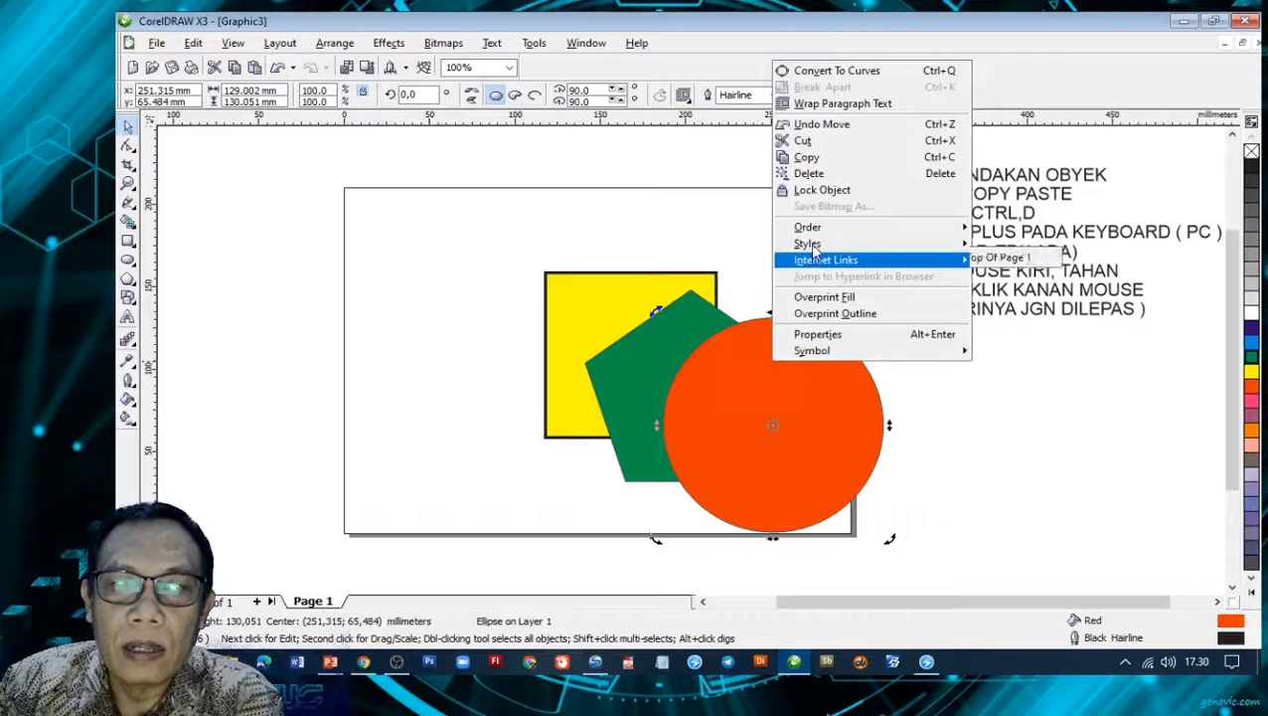
mouse_move(821, 229)
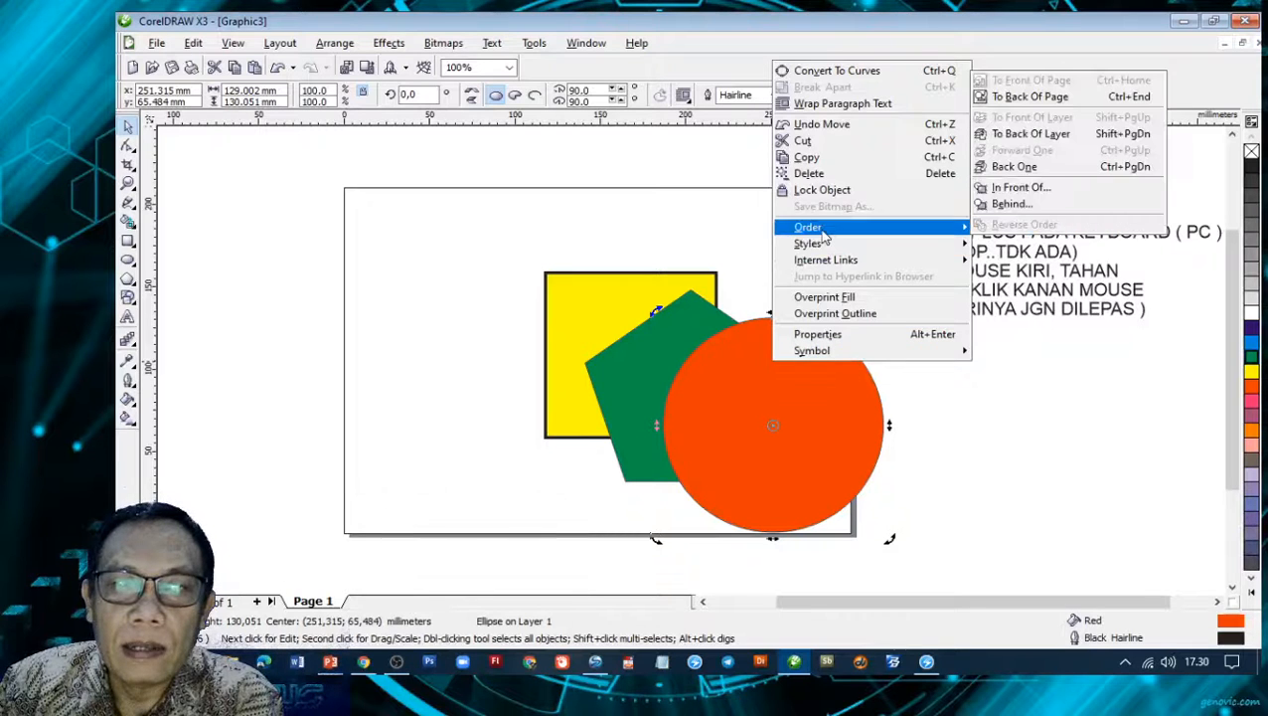
click(1002, 204)
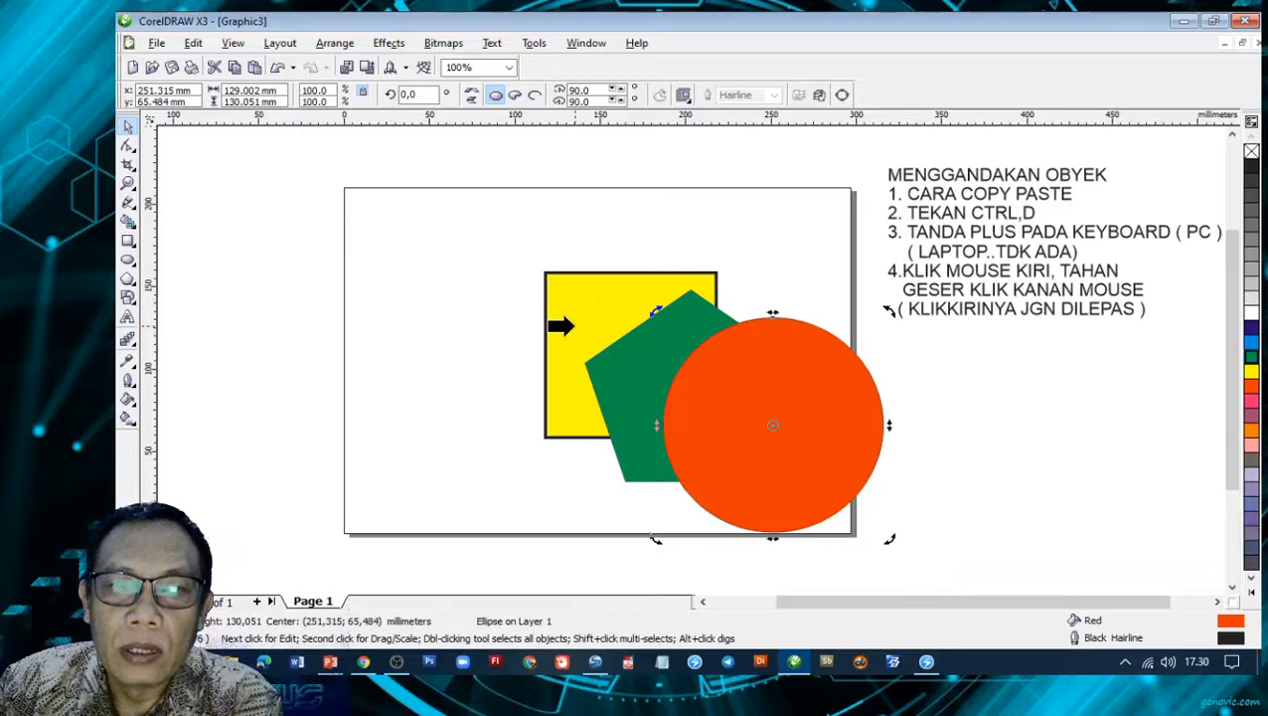
click(616, 373)
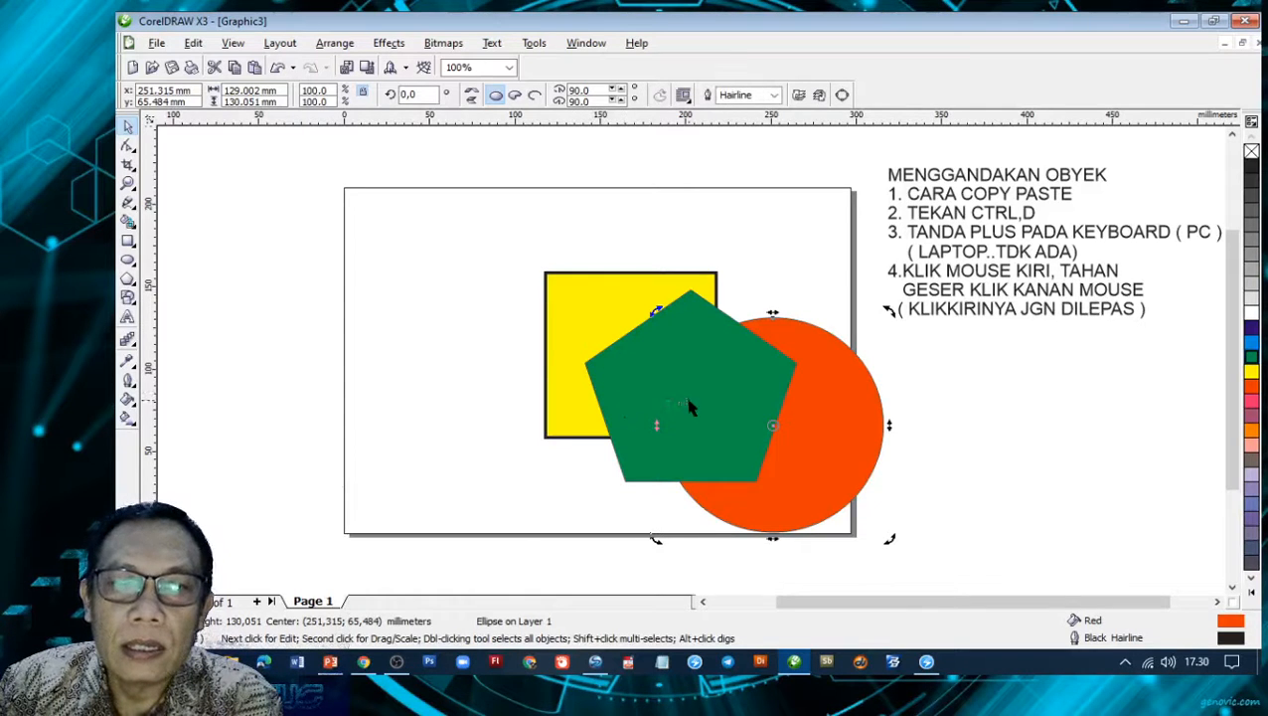
- Move the red circle to the left and the pentagon lower over the yellow square, and order the pentagon behind the square
drag(838, 392, 613, 382)
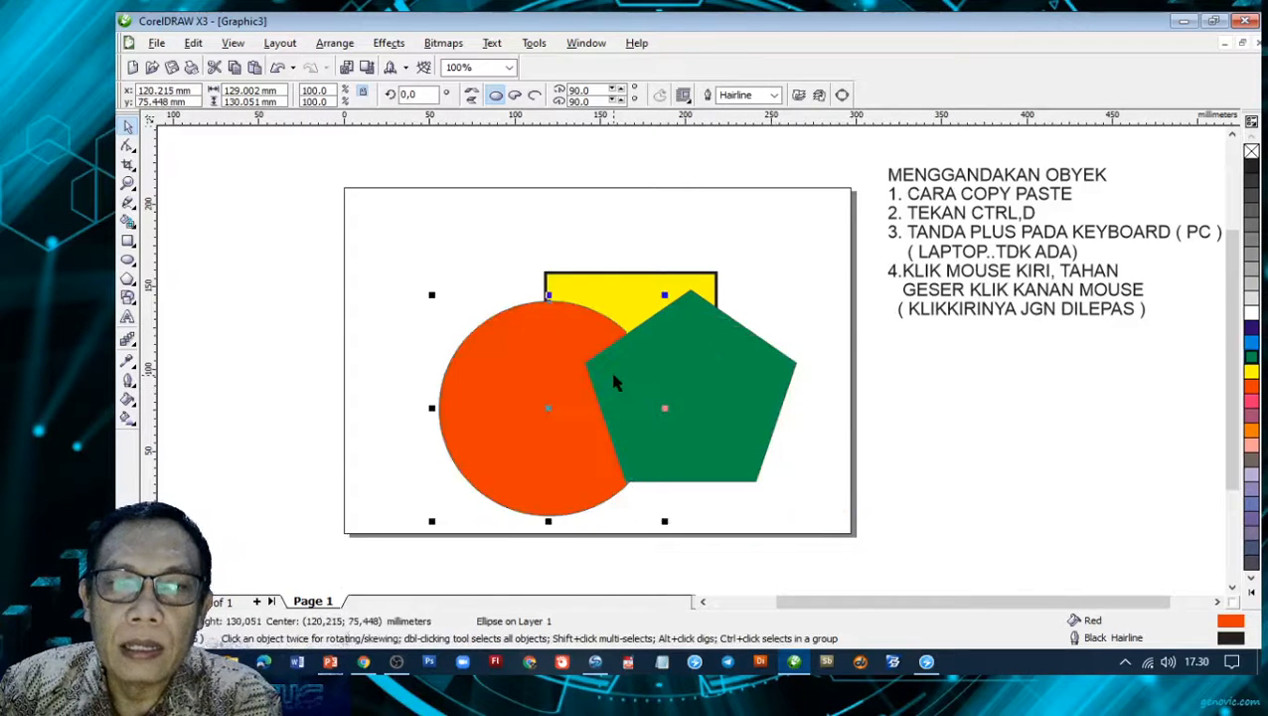
drag(699, 378, 666, 442)
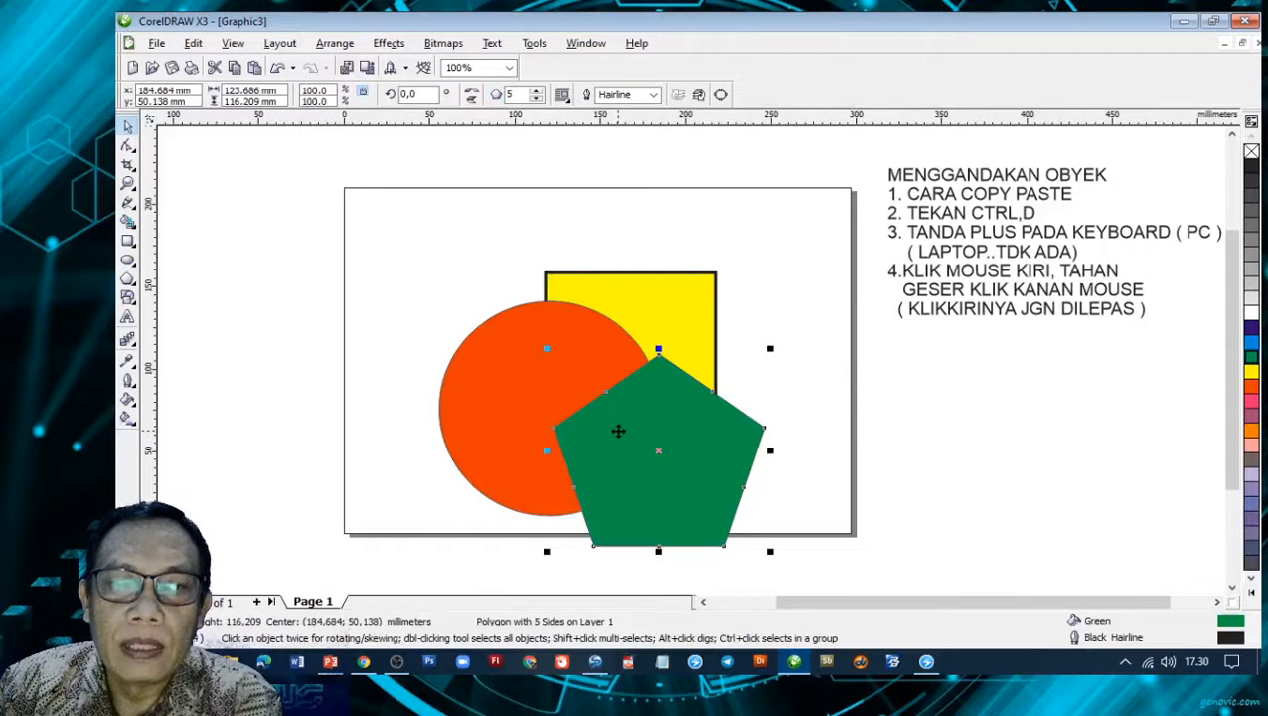
right_click(680, 413)
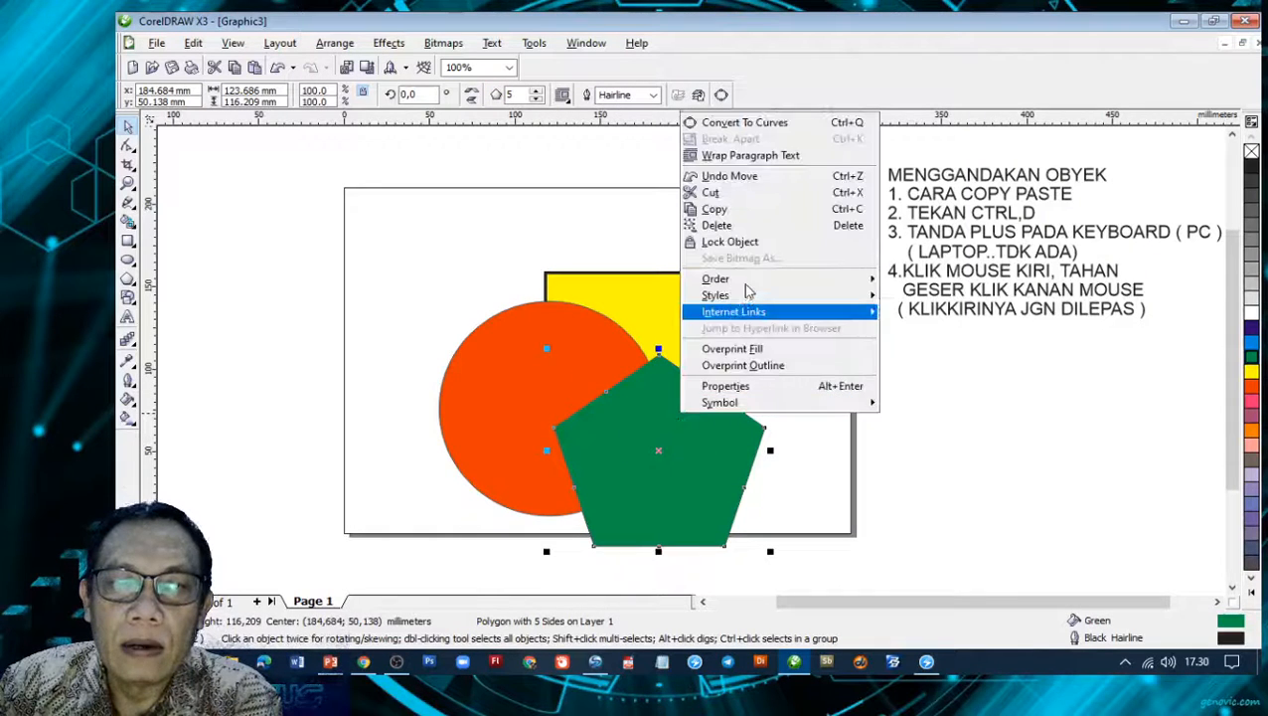
mouse_move(750, 281)
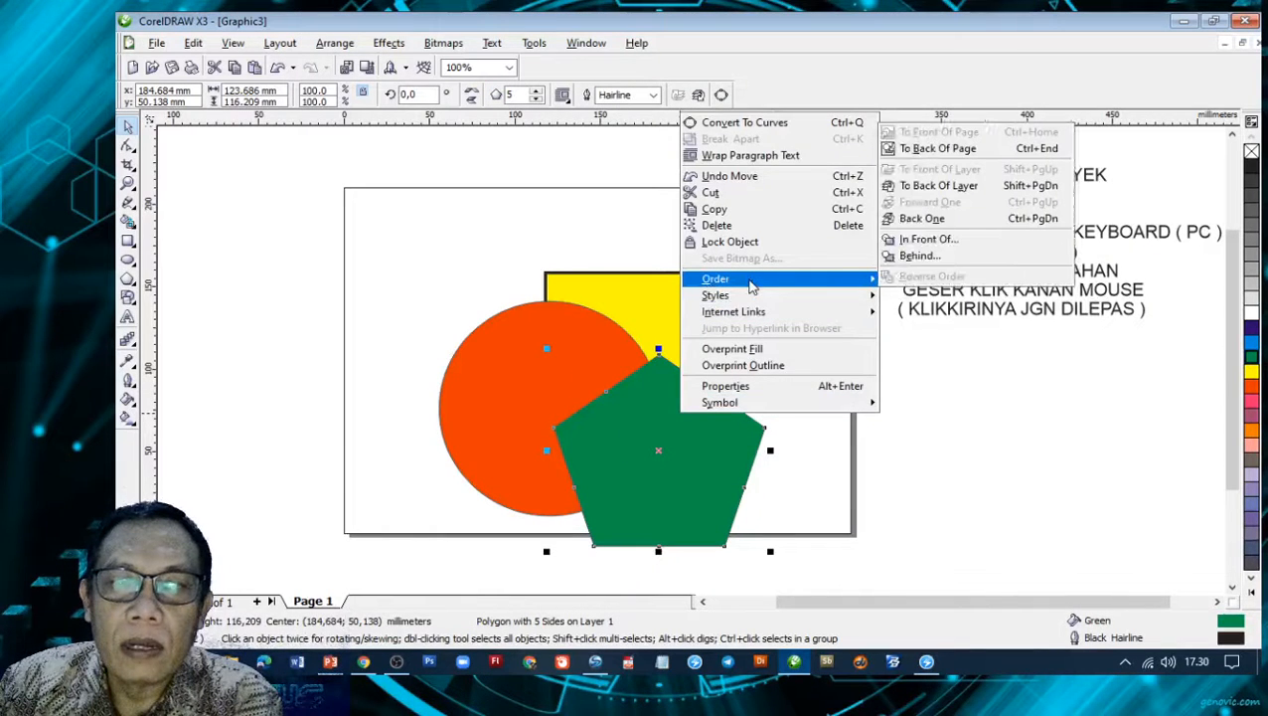
click(913, 256)
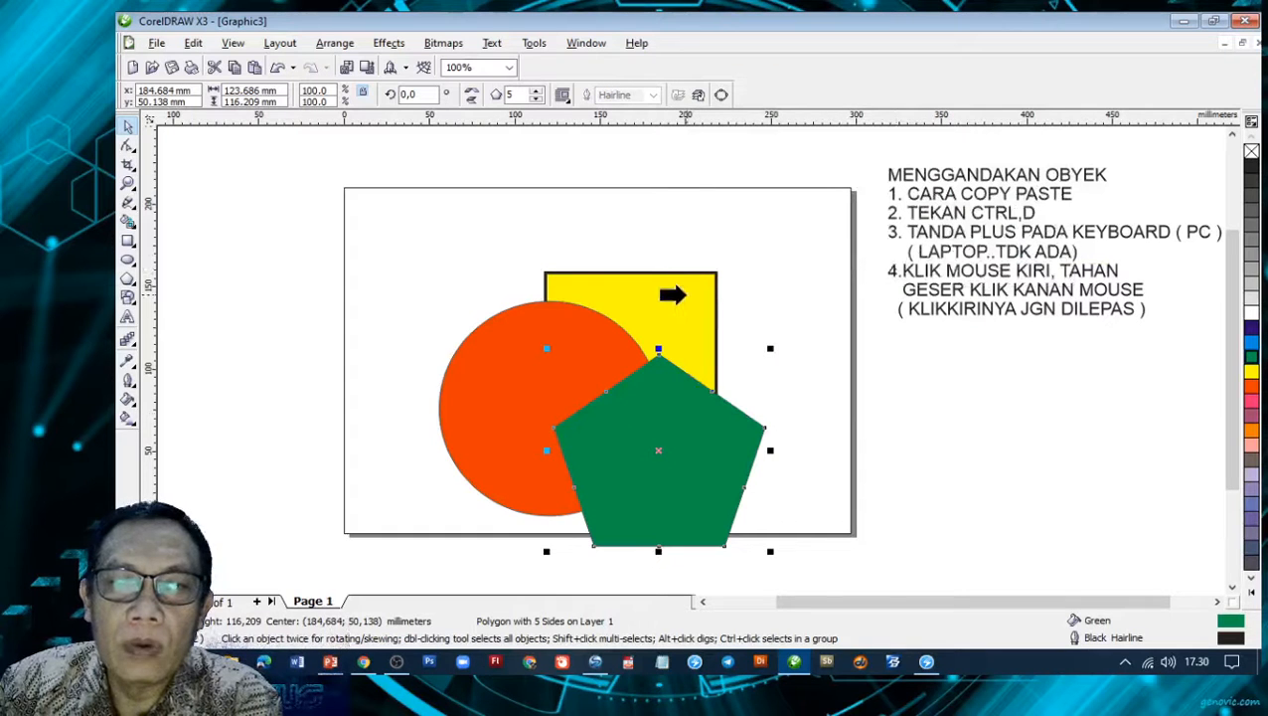
click(673, 290)
- Rearrange the overlapping shapes with the red circle at the page's upper left, the yellow square lower and the green pentagon to its right
drag(597, 389, 537, 302)
drag(648, 368, 576, 393)
drag(684, 457, 685, 406)
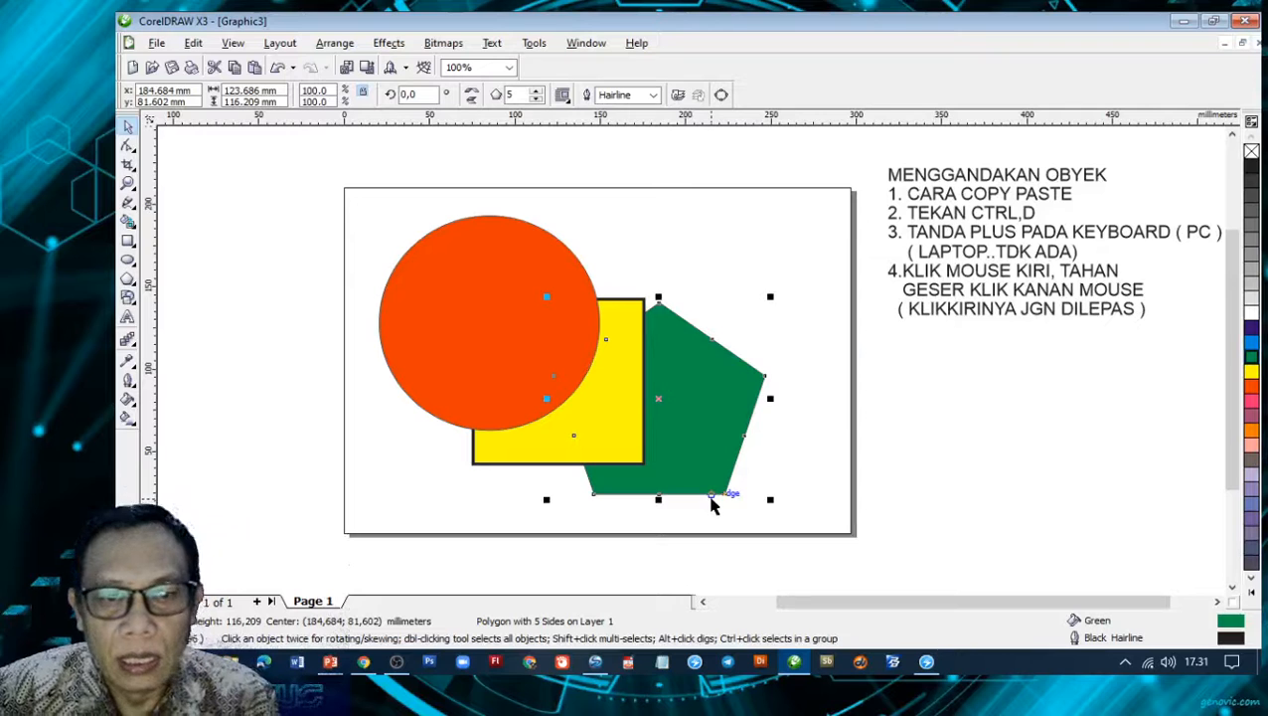
- Delete the circle, square and pentagon together from the page
drag(324, 190, 825, 549)
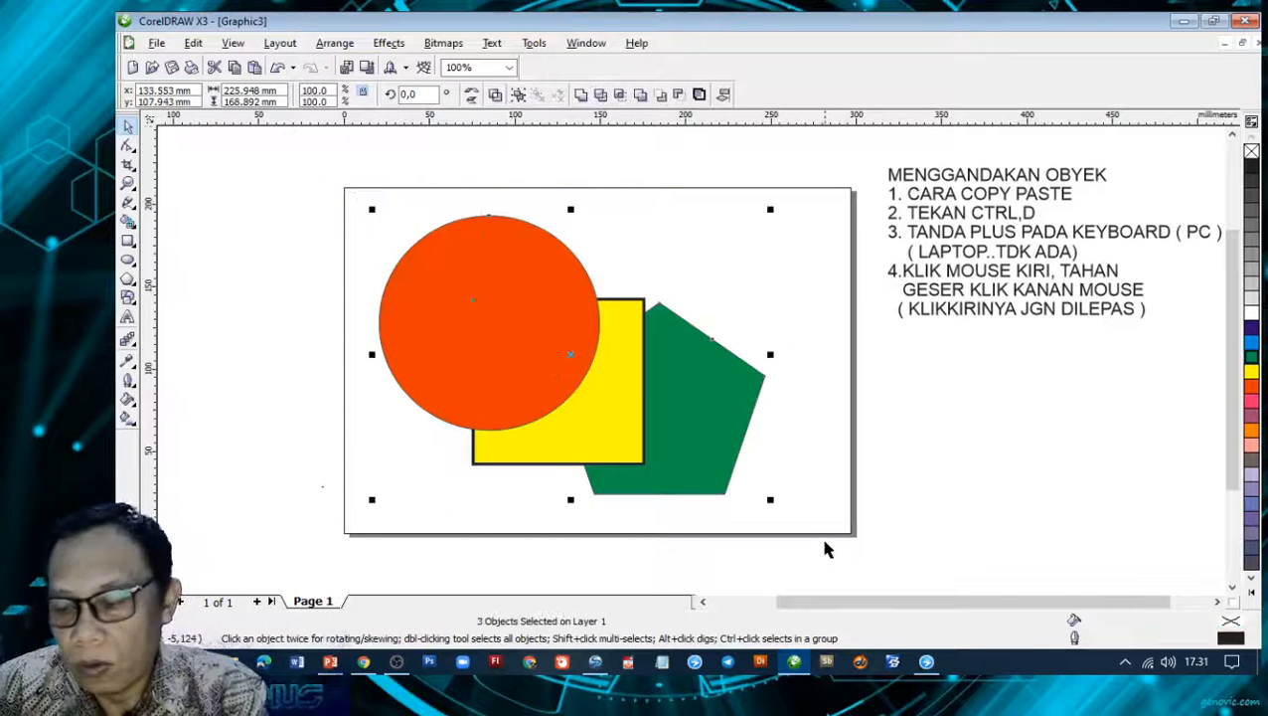
key(Delete)
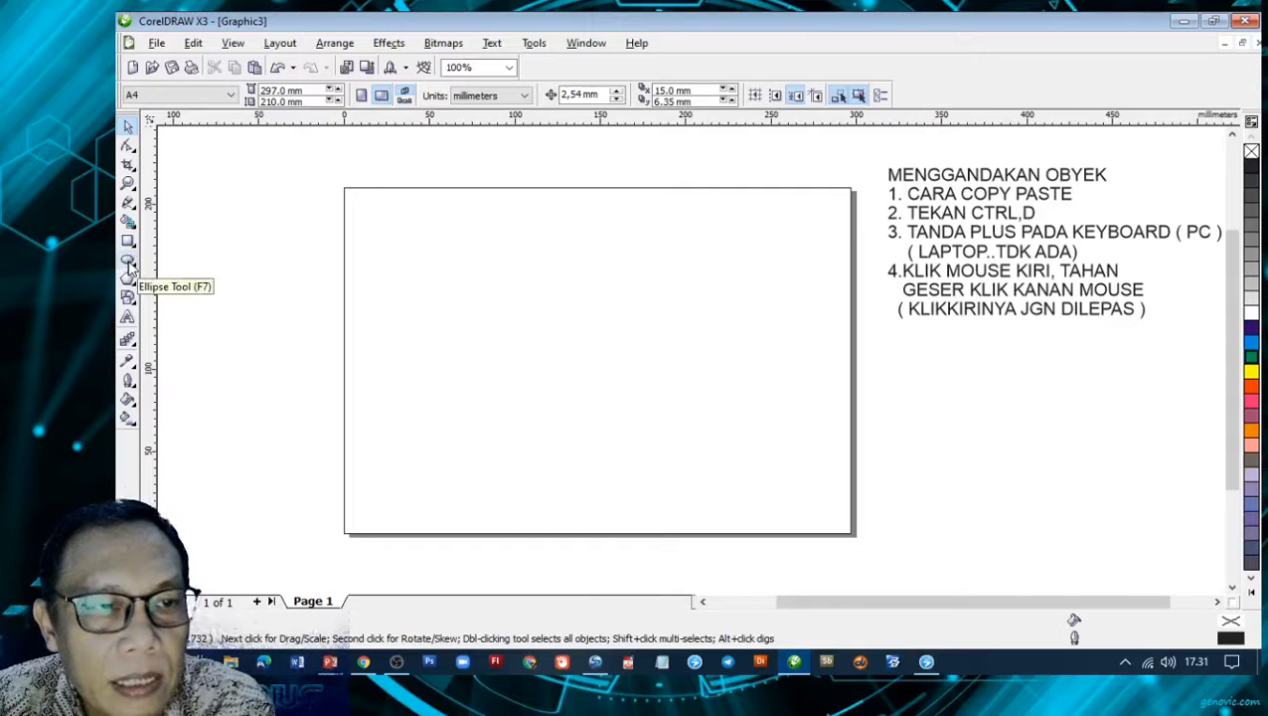
- Draw an ellipse about 125 × 136 mm in the middle of the page and delete it
click(129, 262)
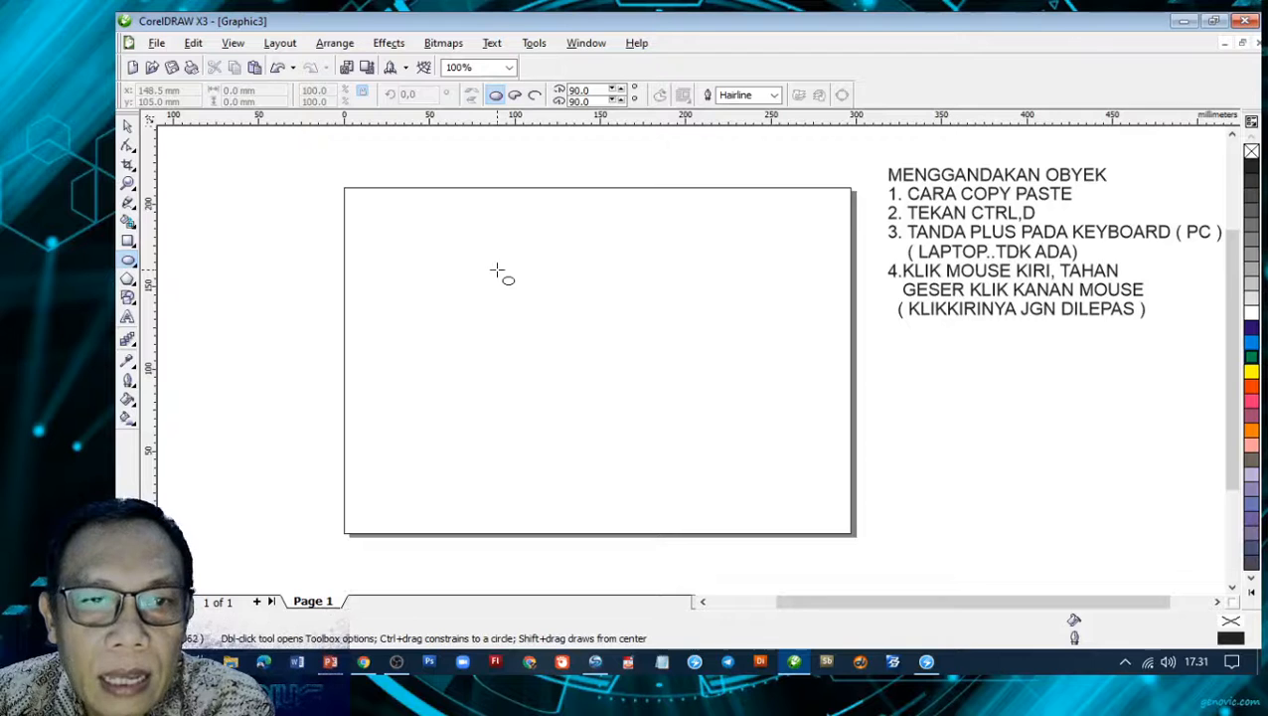
drag(486, 267, 486, 267)
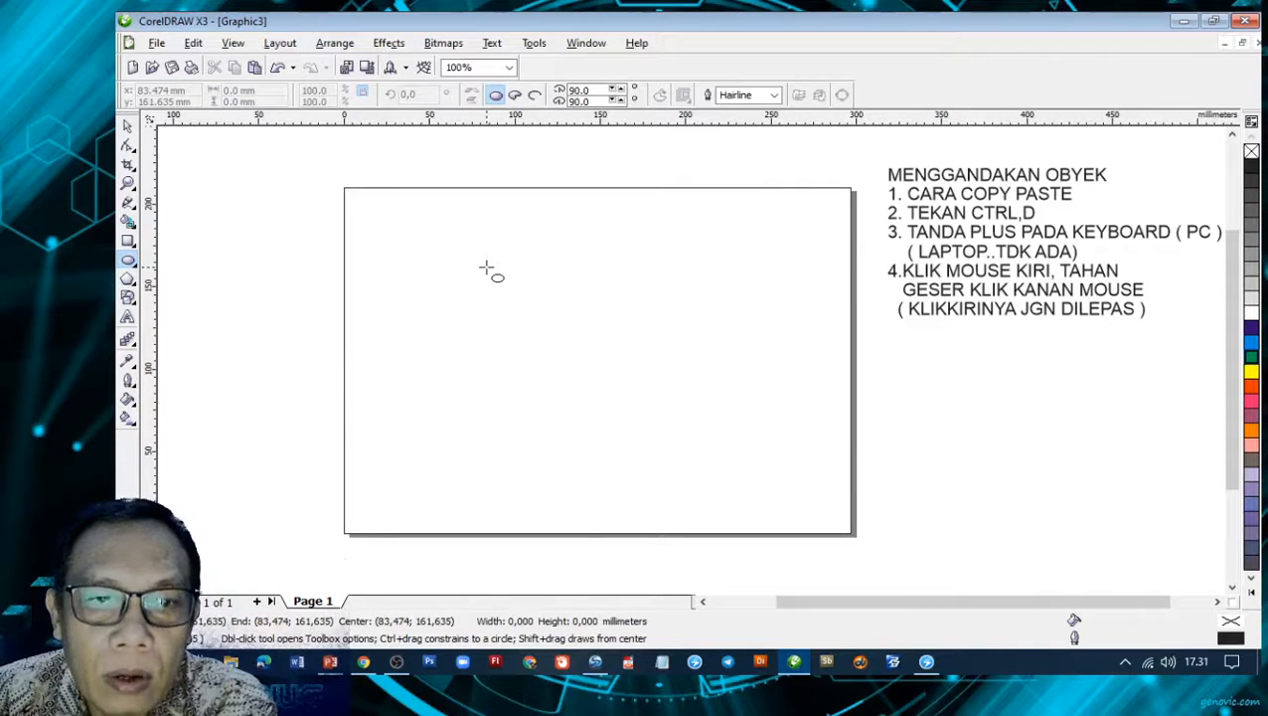
mouse_move(486, 267)
mouse_down()
mouse_move(679, 501)
mouse_move(509, 287)
mouse_move(738, 294)
mouse_move(740, 485)
mouse_move(534, 282)
mouse_move(717, 492)
mouse_move(594, 368)
mouse_move(700, 494)
mouse_up()
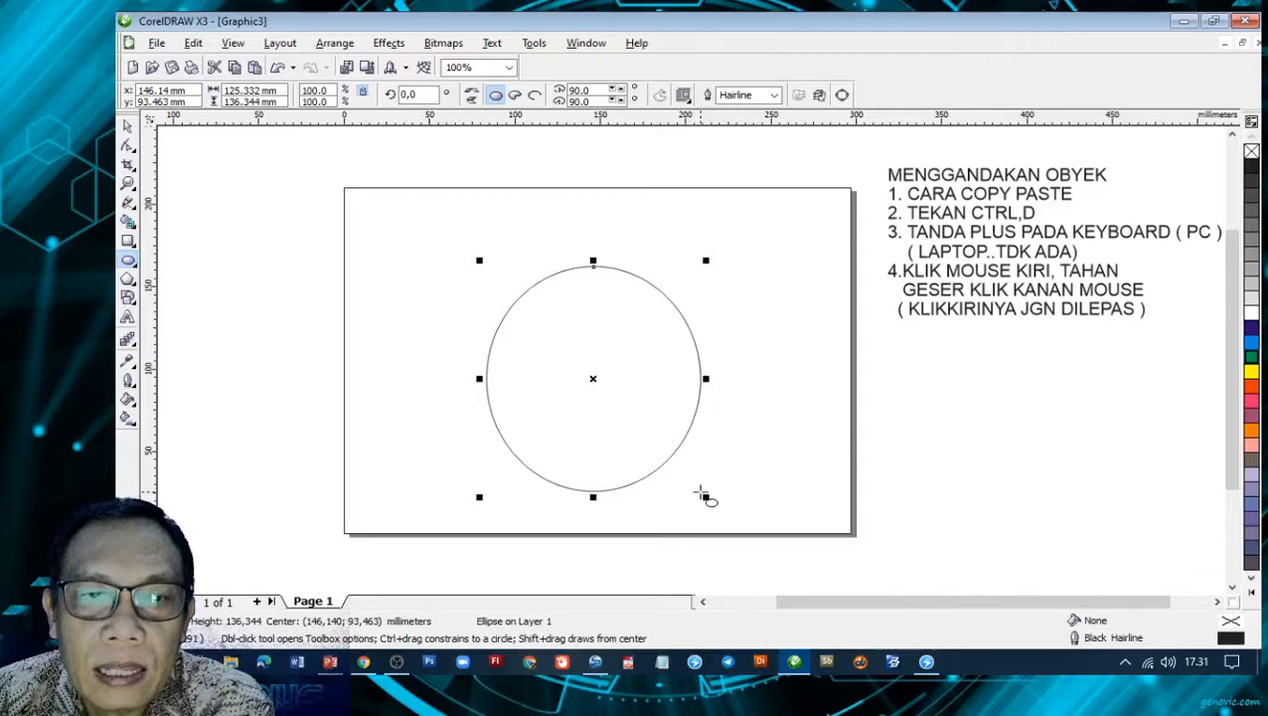
key(Delete)
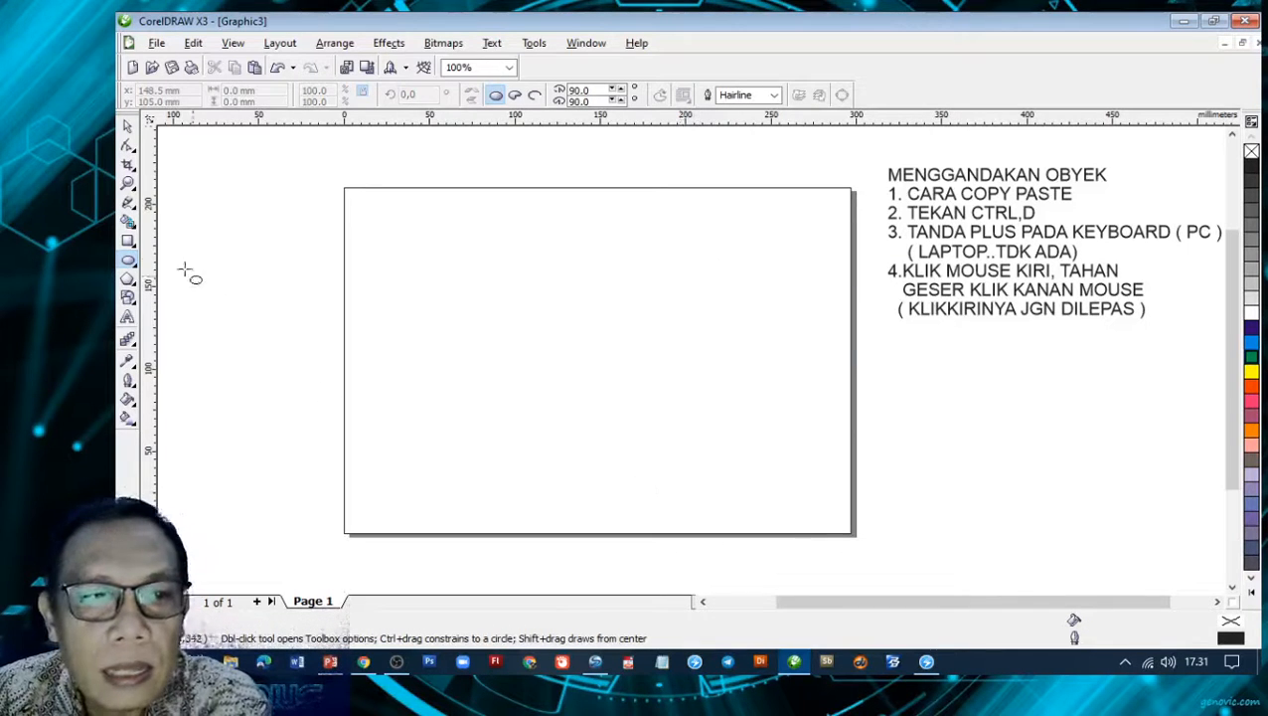
- Draw a rectangle in the middle of the page sized exactly 150 × 150 mm and fill it green
click(127, 241)
drag(436, 237, 706, 484)
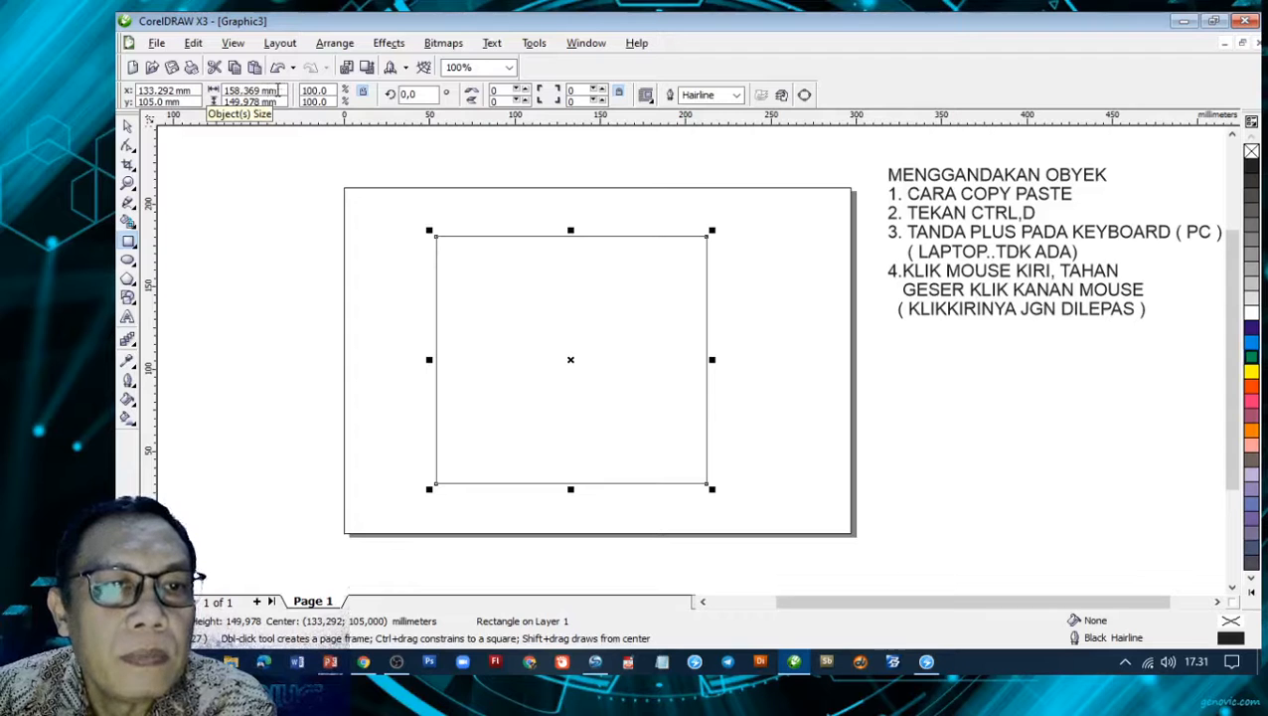
click(279, 90)
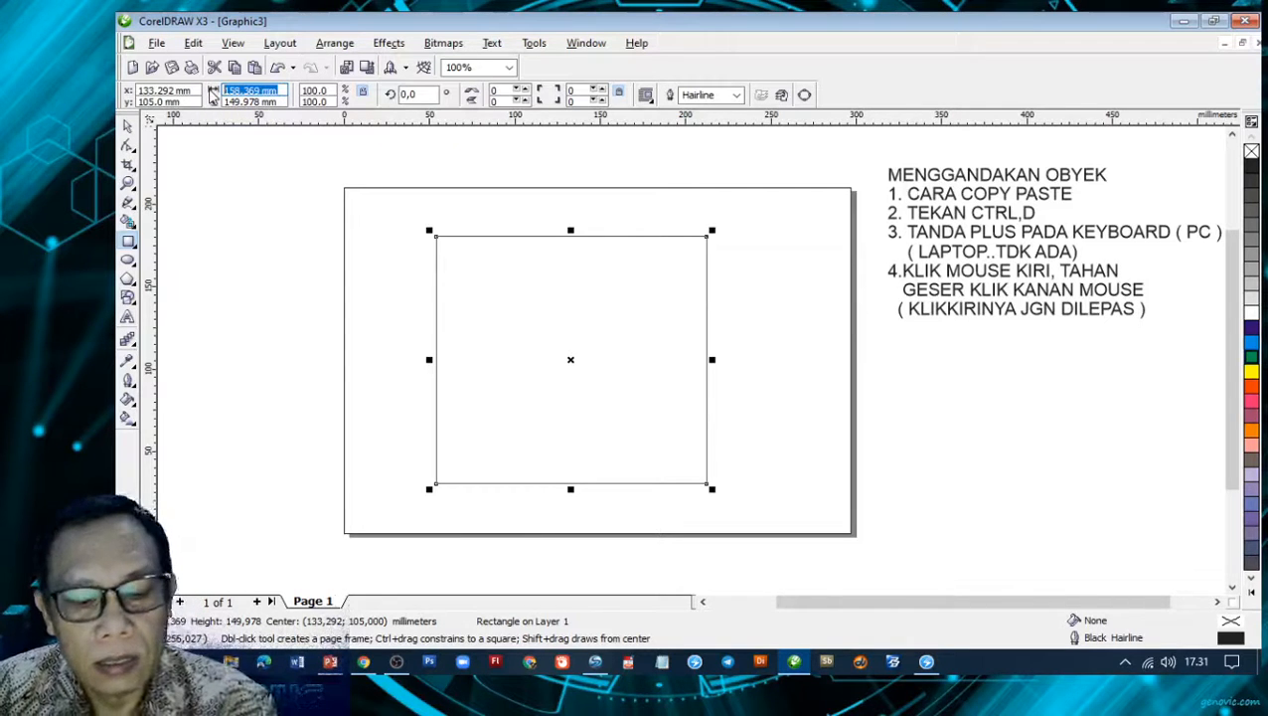
text(150)
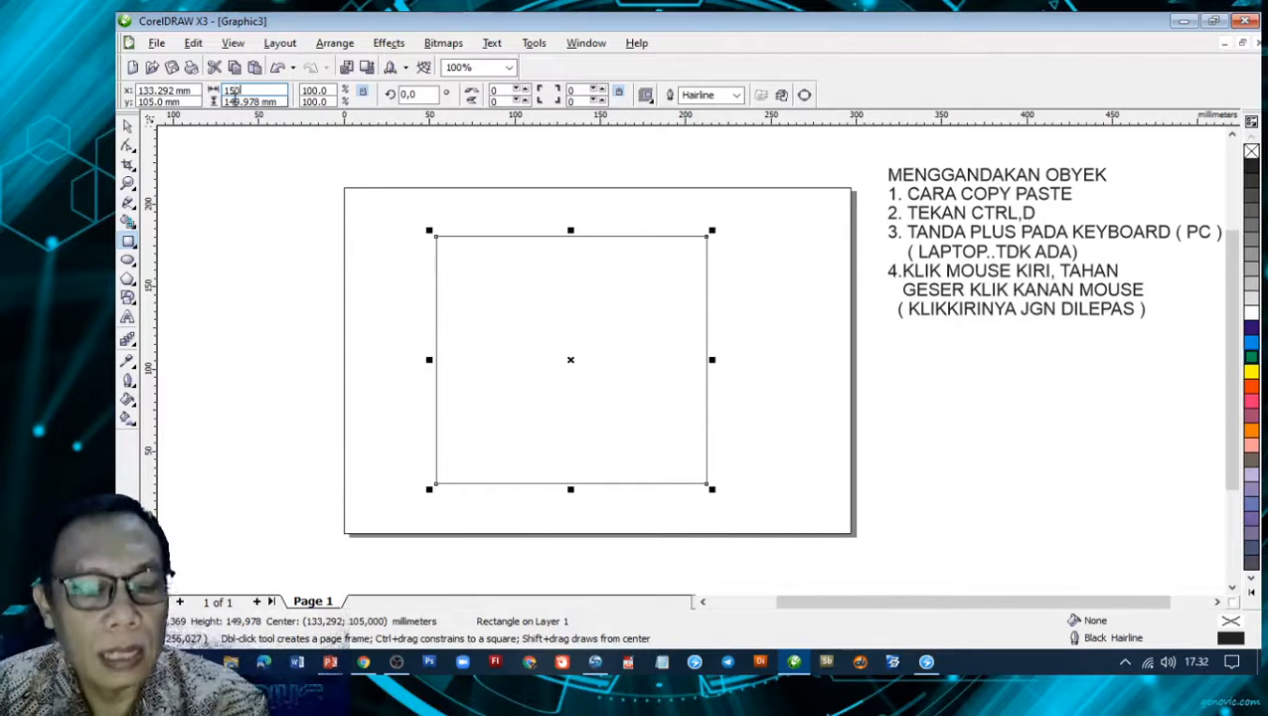
key(Tab)
text(1)
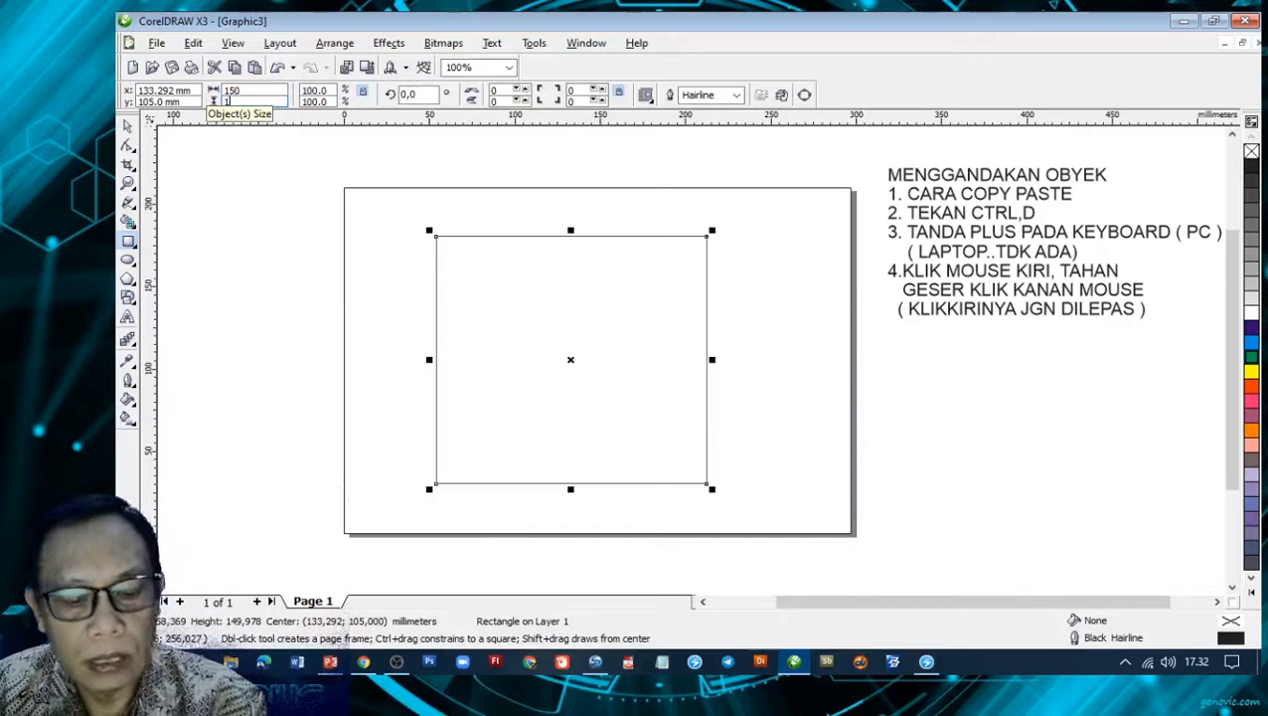
text(50)
key(Return)
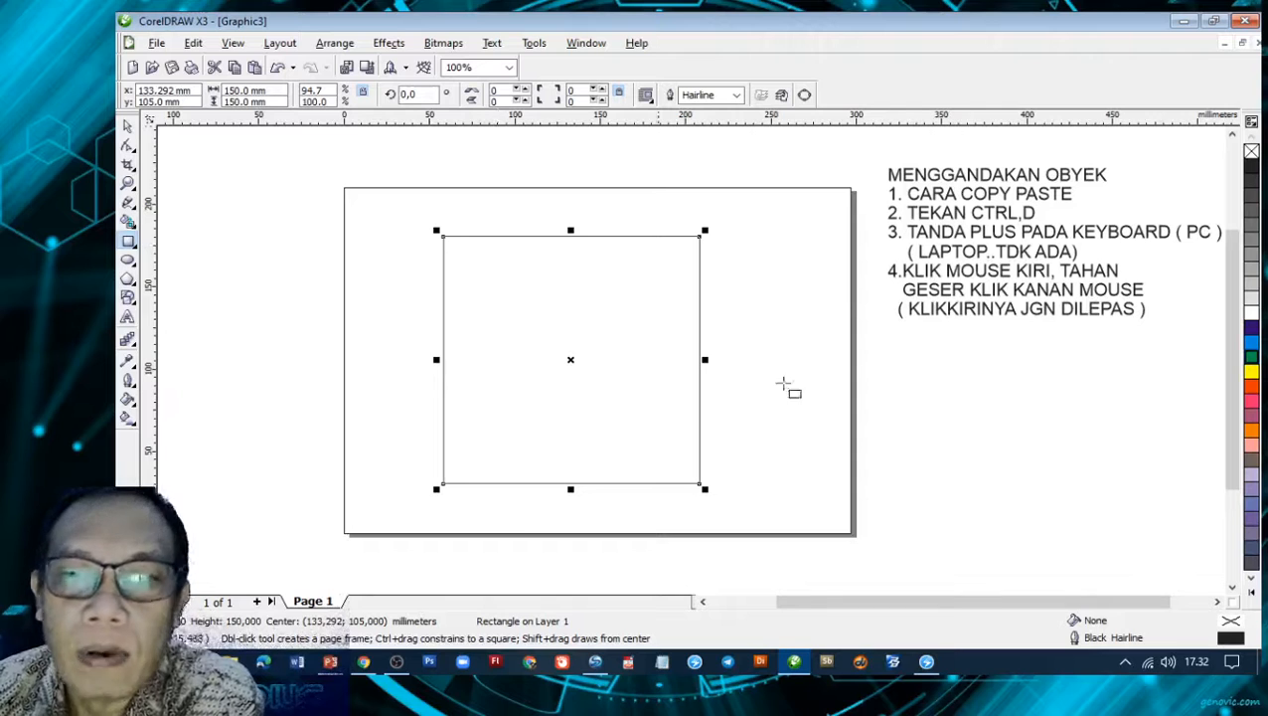
click(1252, 360)
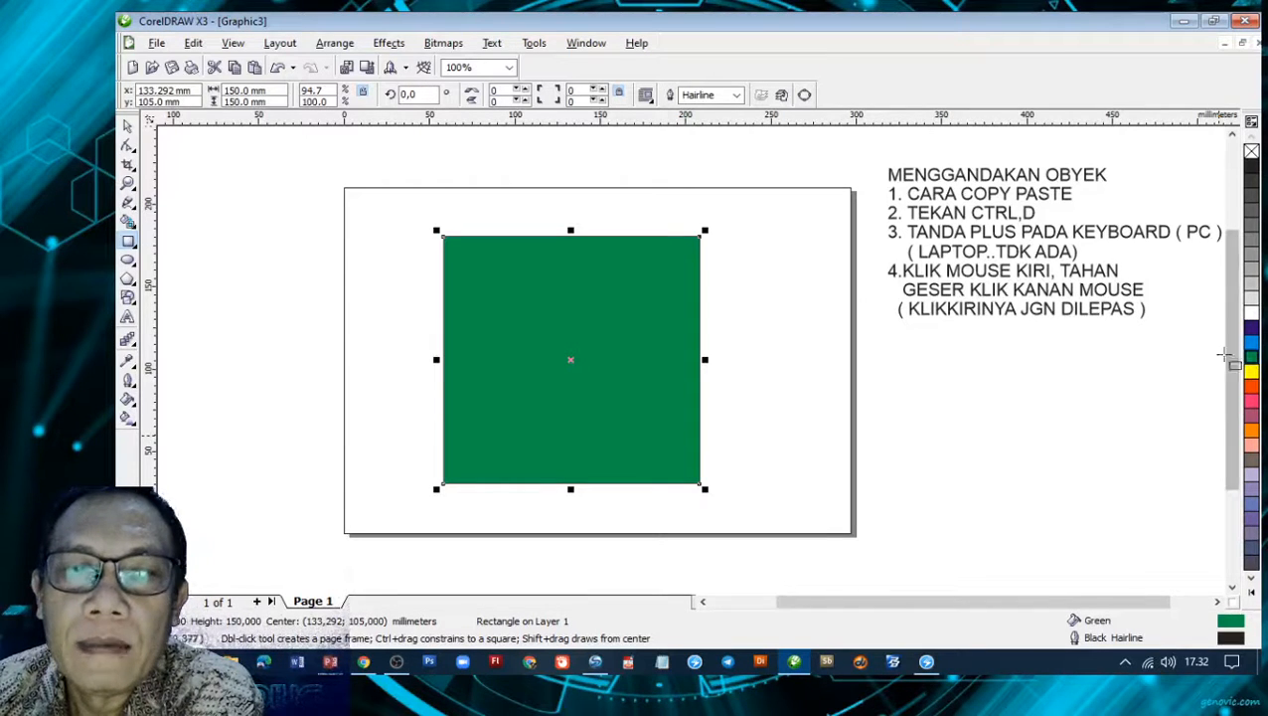
- Change the square's fill in its object properties to a fountain fill running from yellow to orange
click(127, 126)
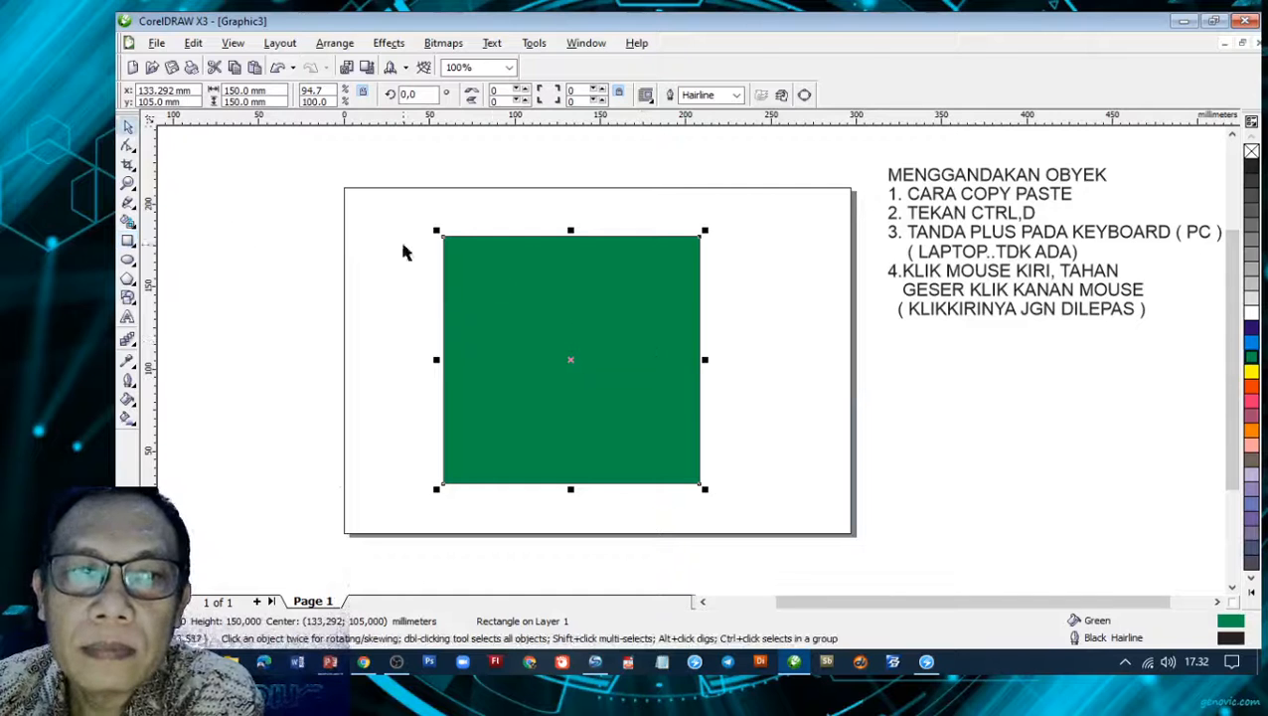
right_click(618, 300)
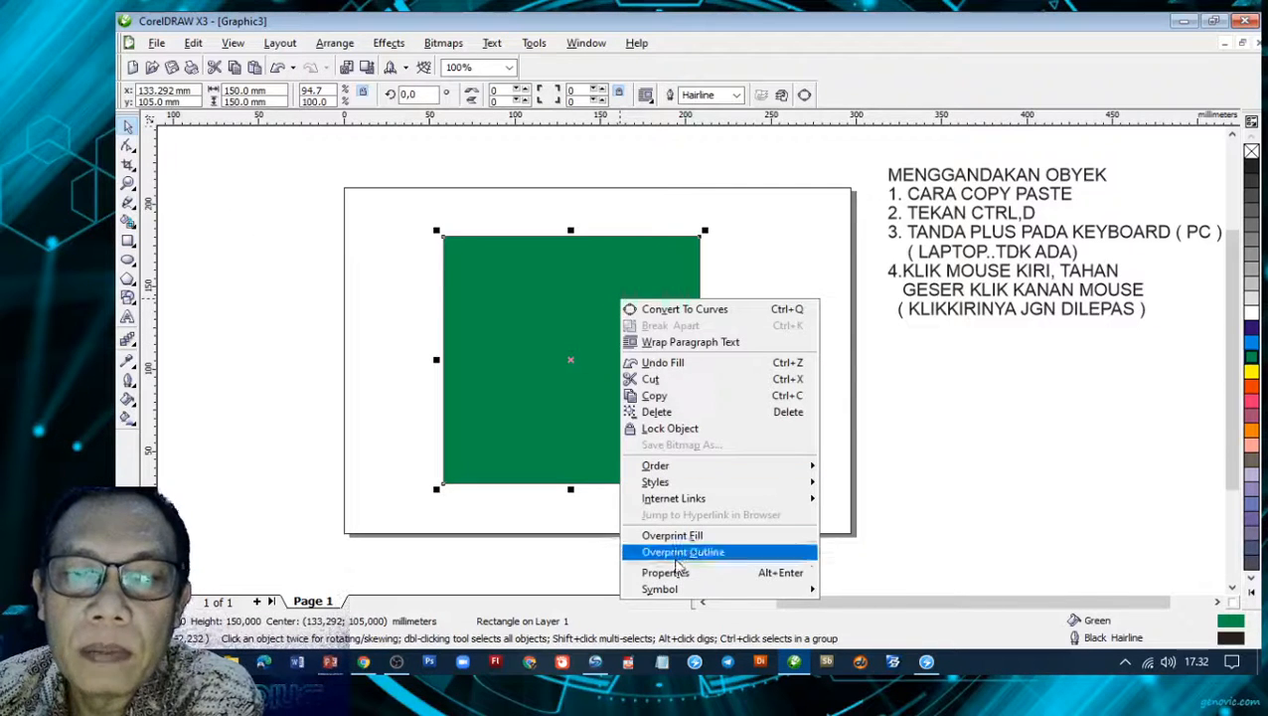
click(665, 572)
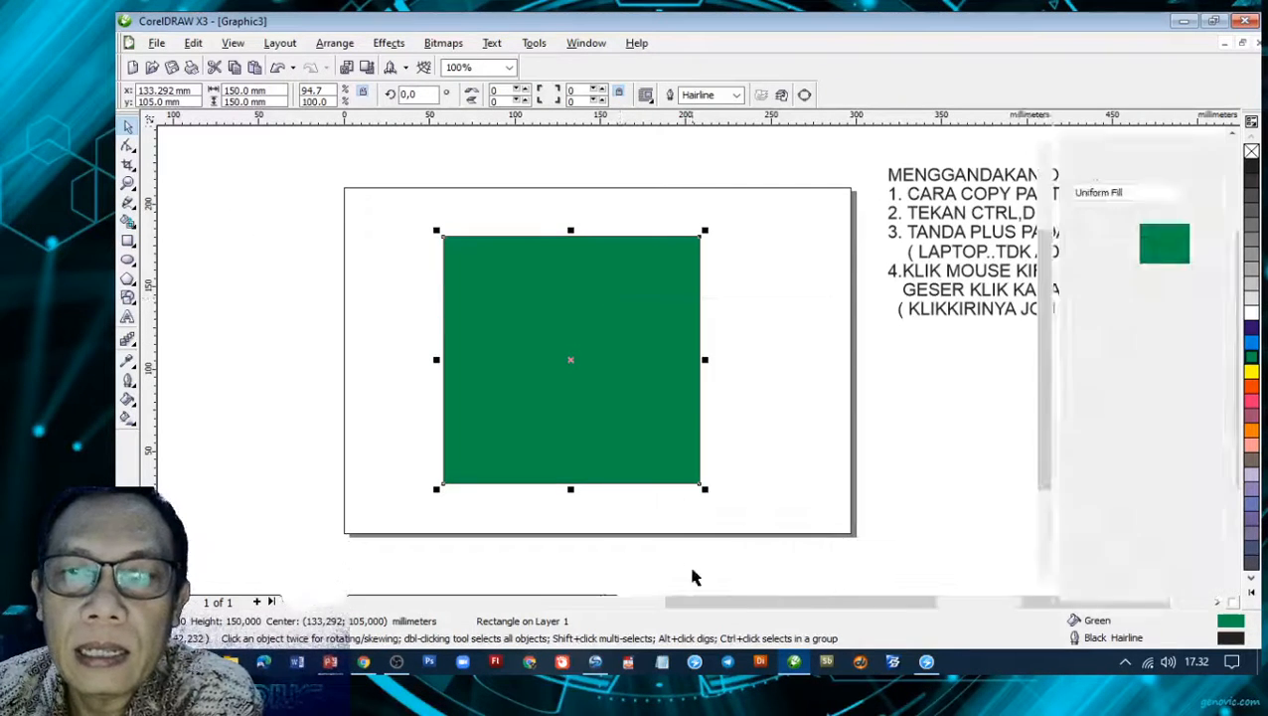
click(1131, 195)
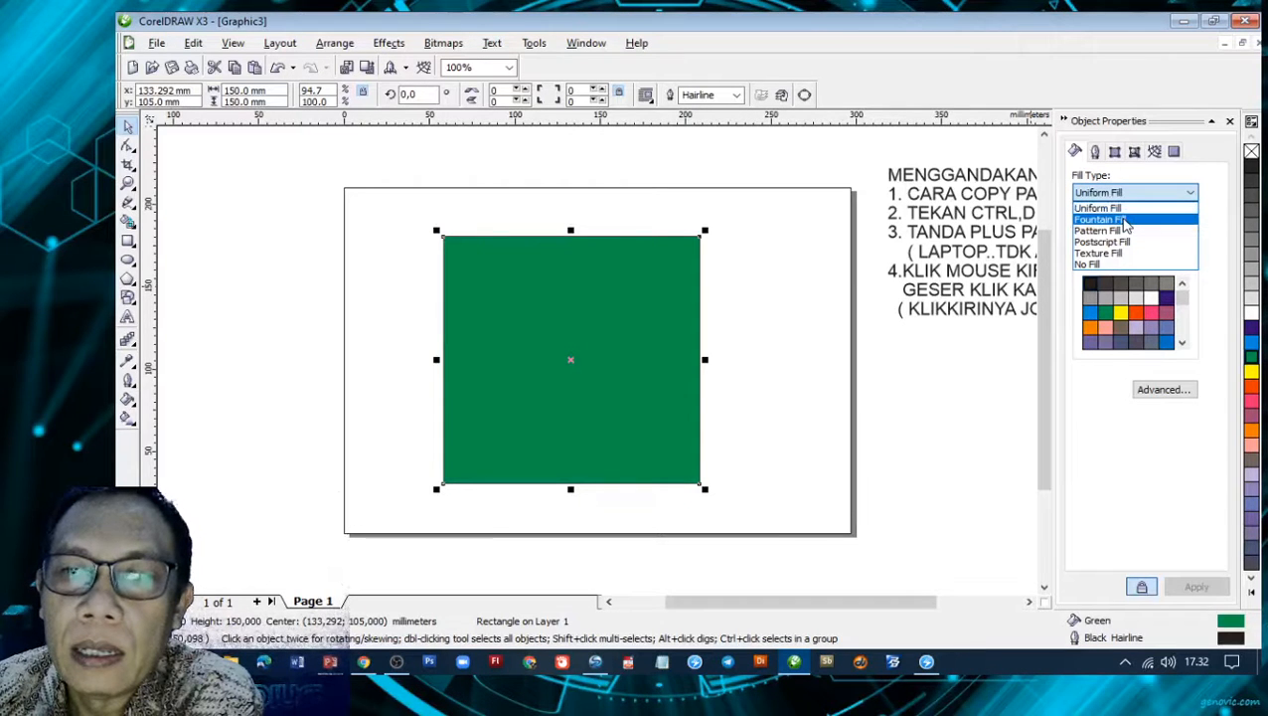
click(1124, 221)
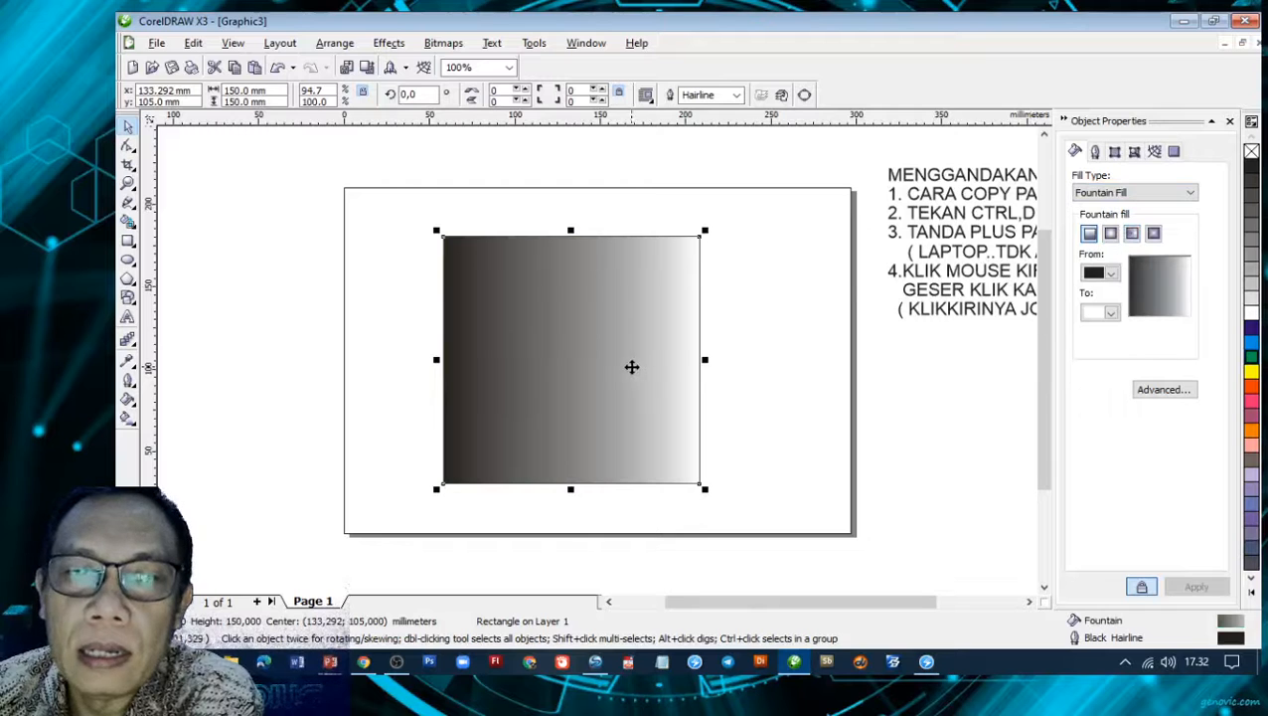
click(1111, 274)
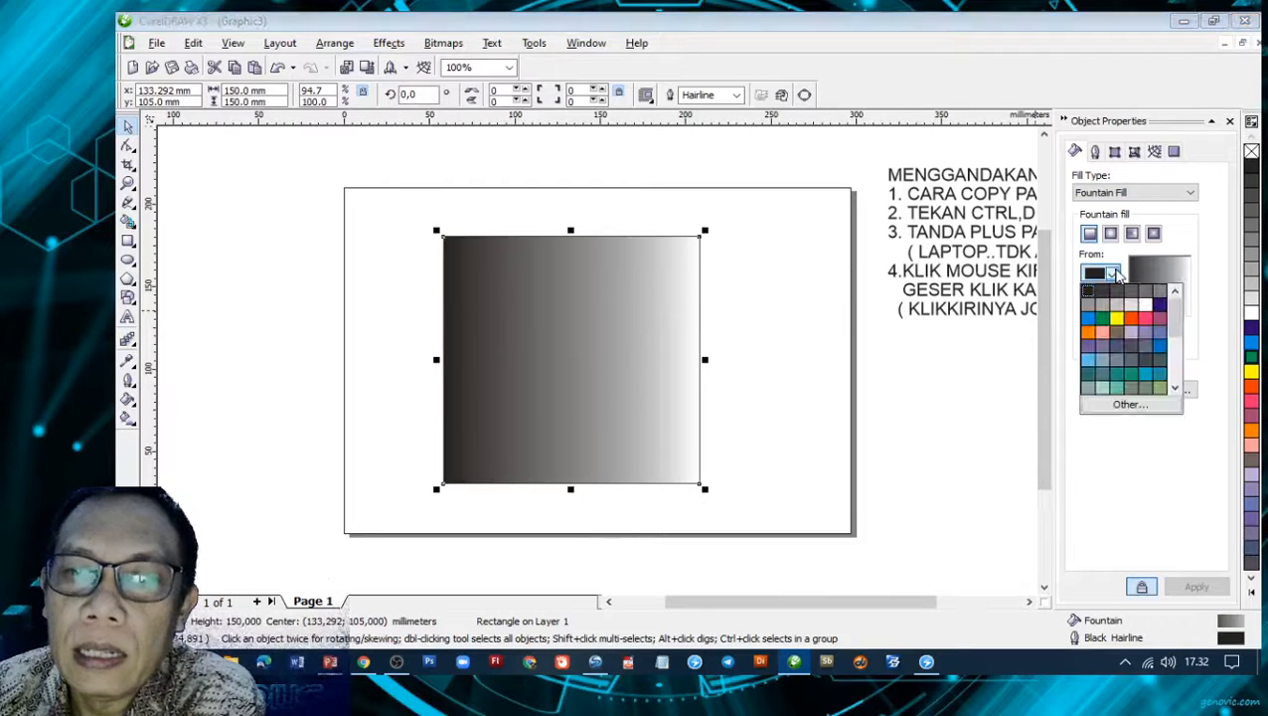
click(1116, 318)
click(1111, 312)
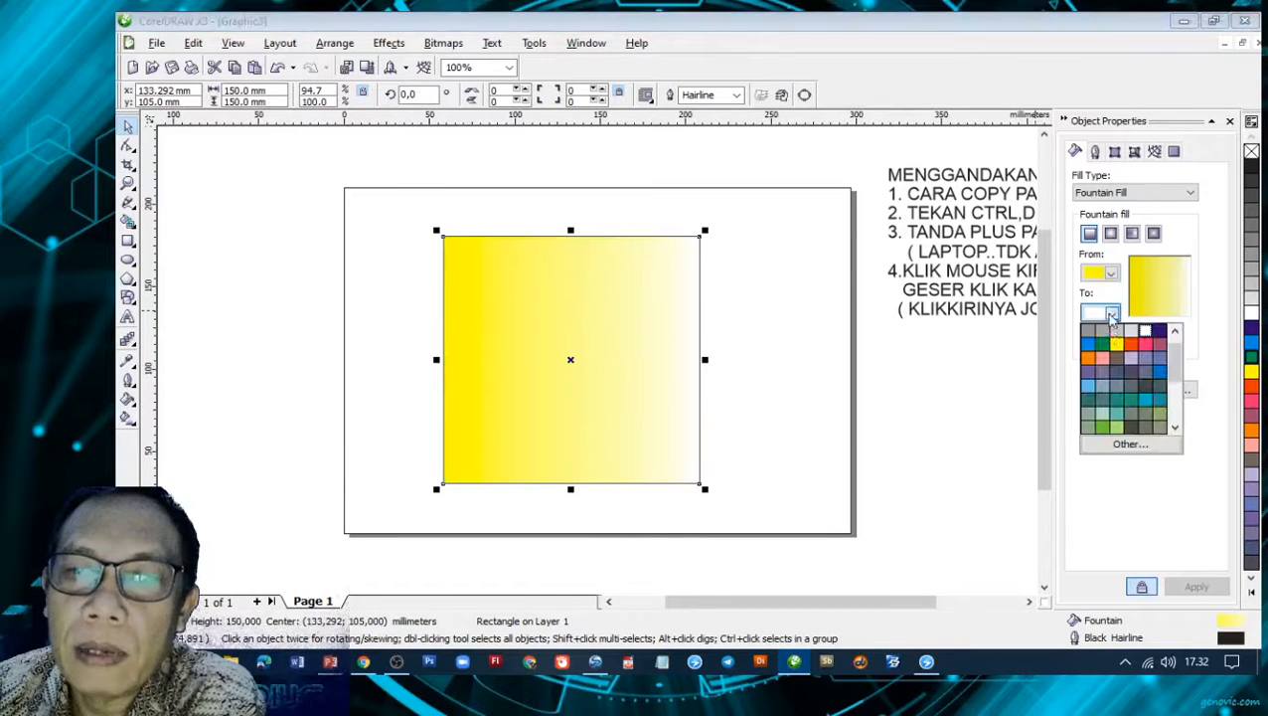
click(1091, 359)
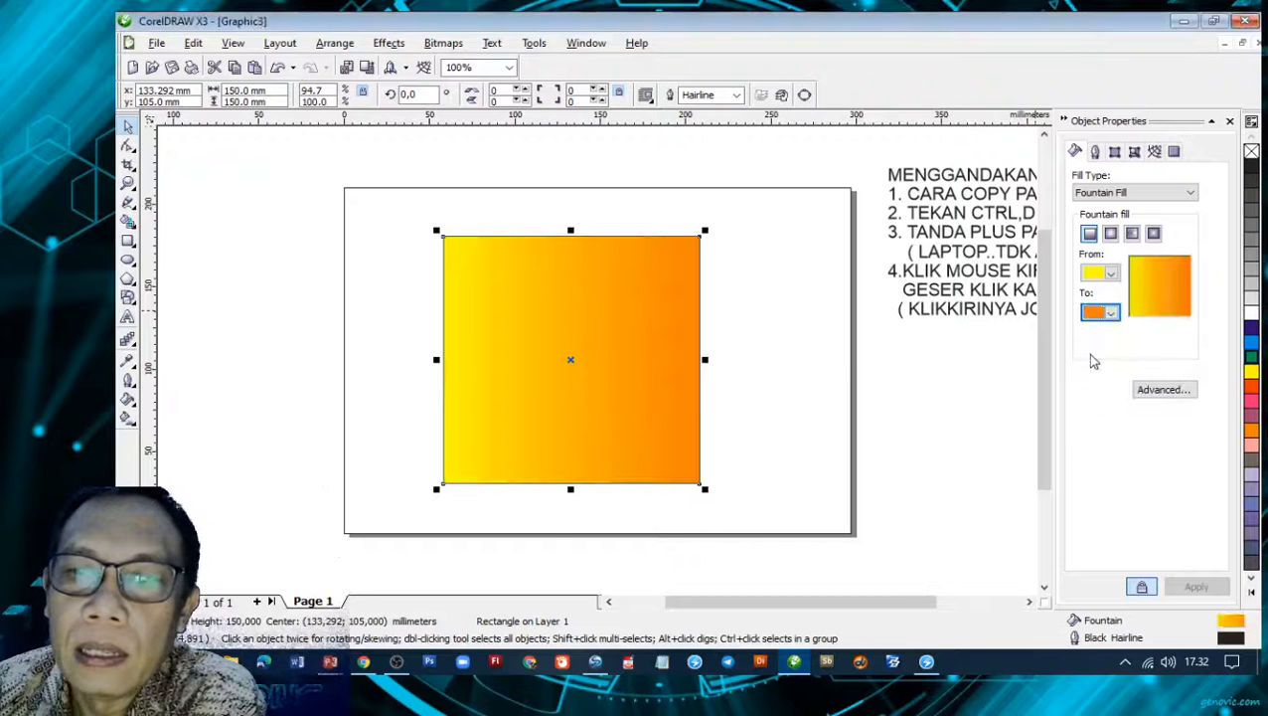
- Switch the fountain fill to a custom color blend in the advanced settings and add a dark grey stop at 43%
click(1164, 390)
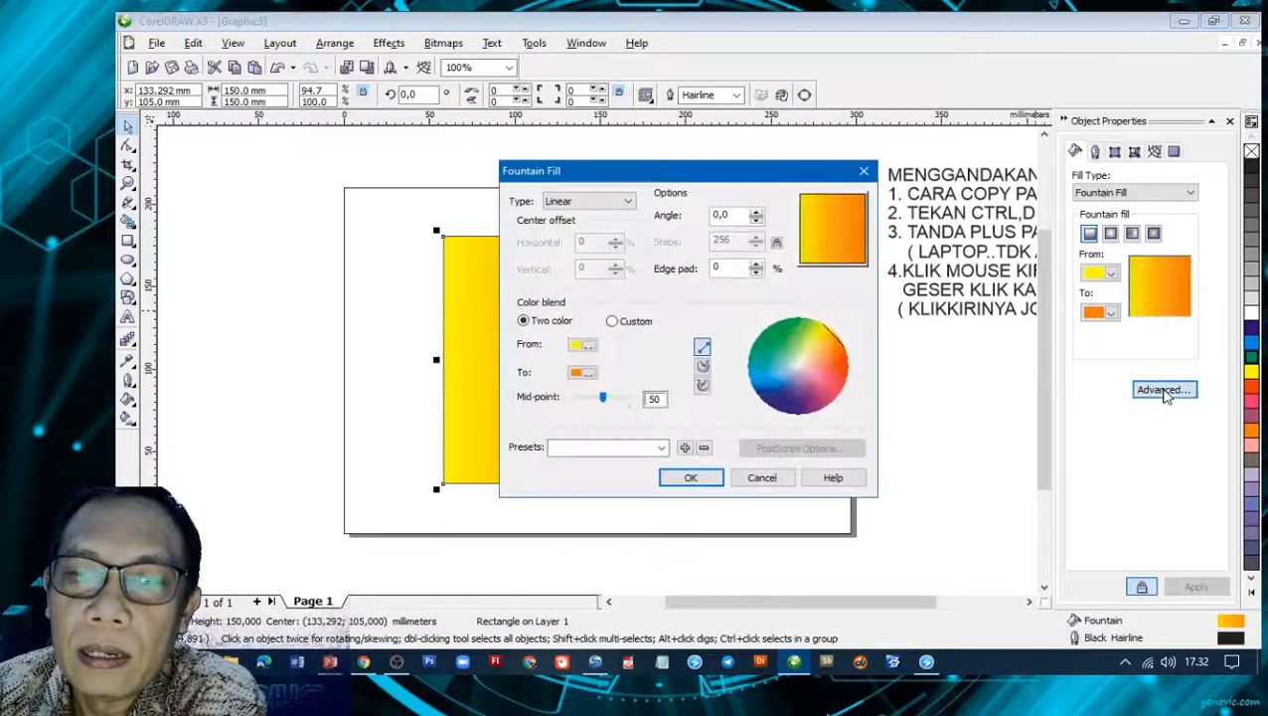
drag(719, 175, 1019, 187)
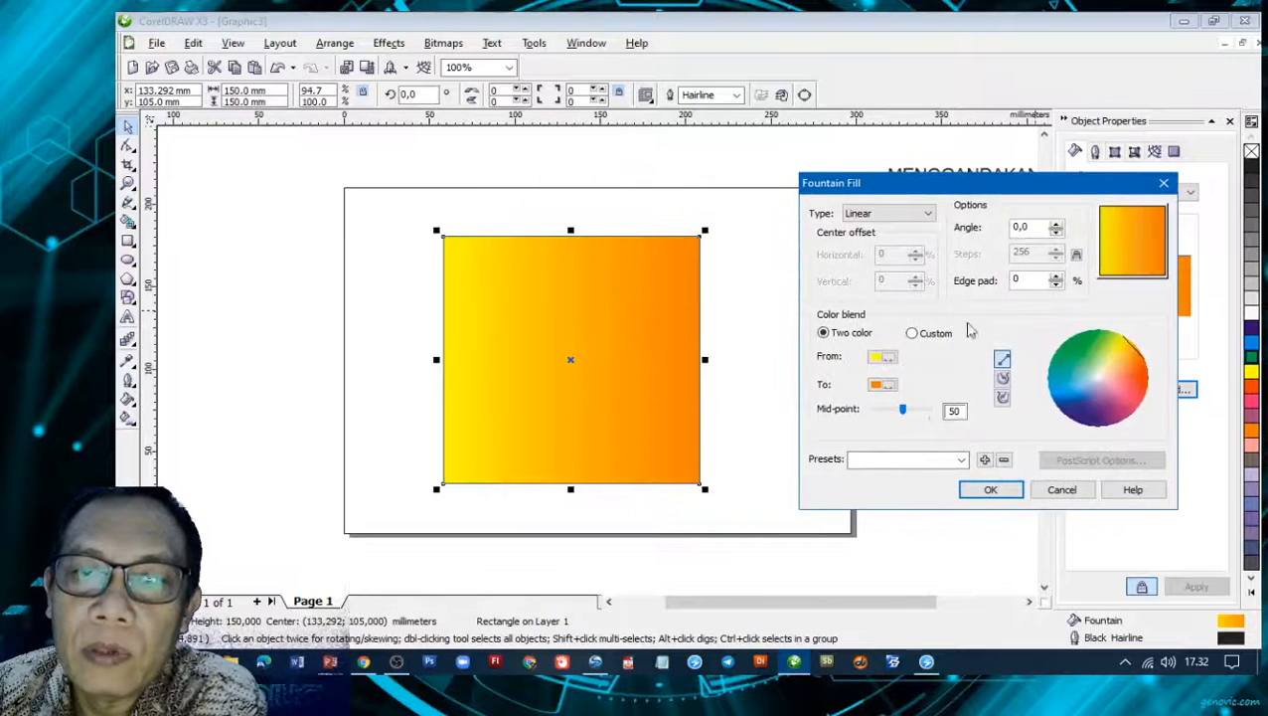
click(913, 334)
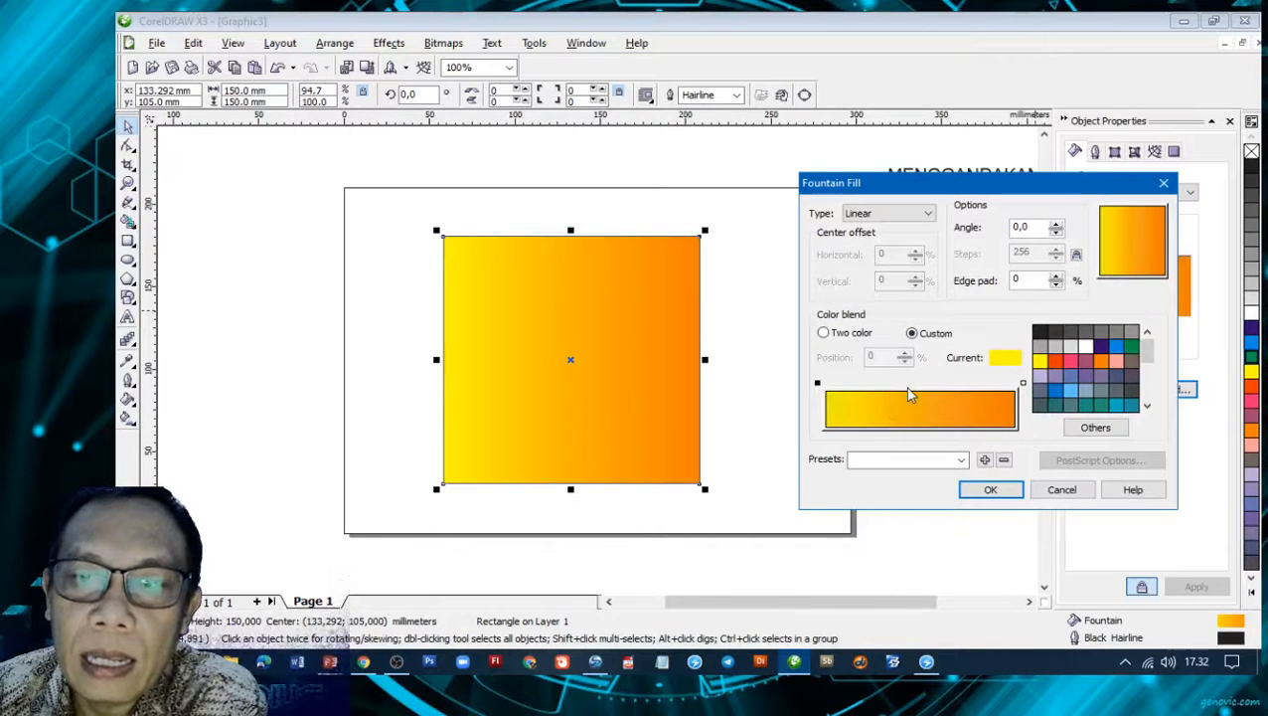
click(909, 395)
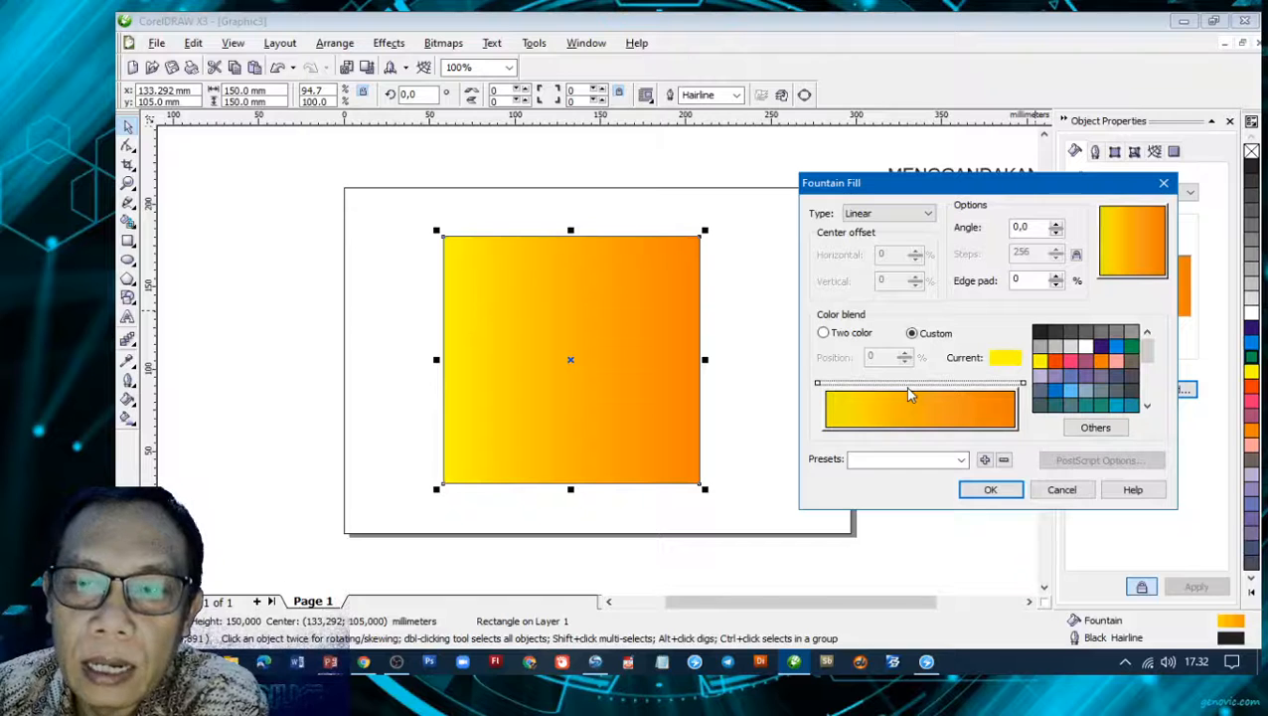
double_click(908, 391)
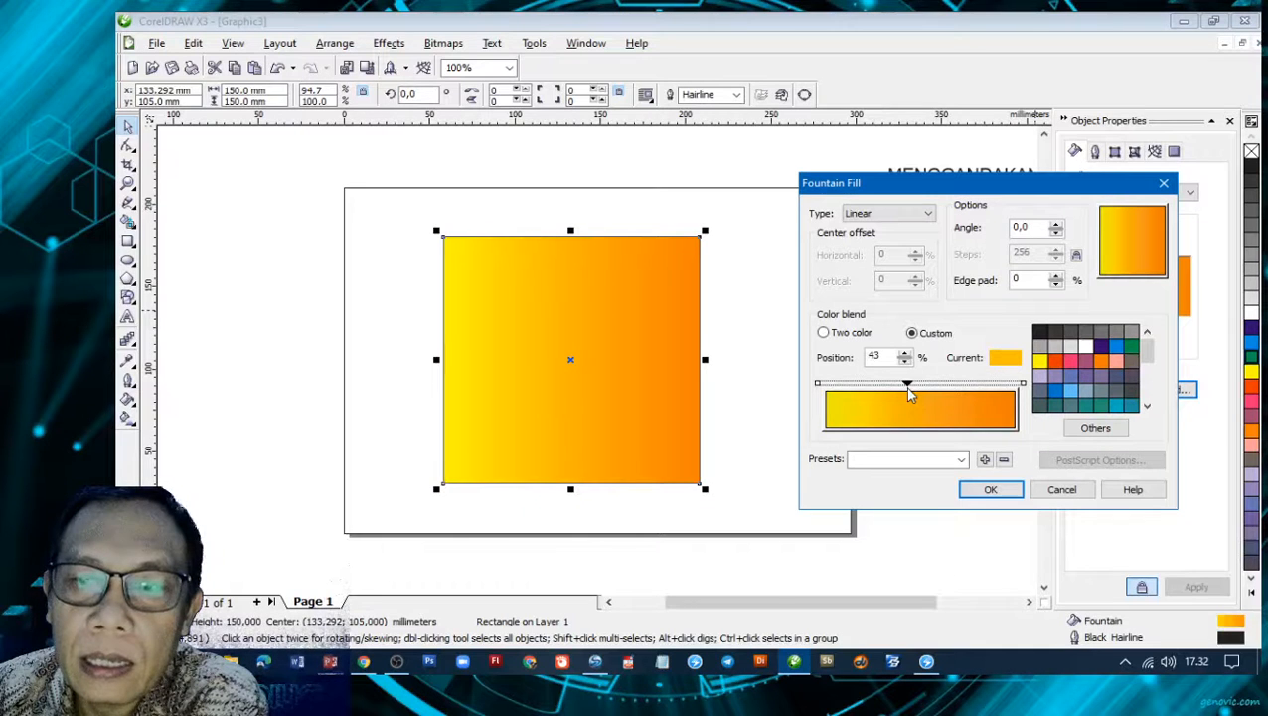
click(1060, 336)
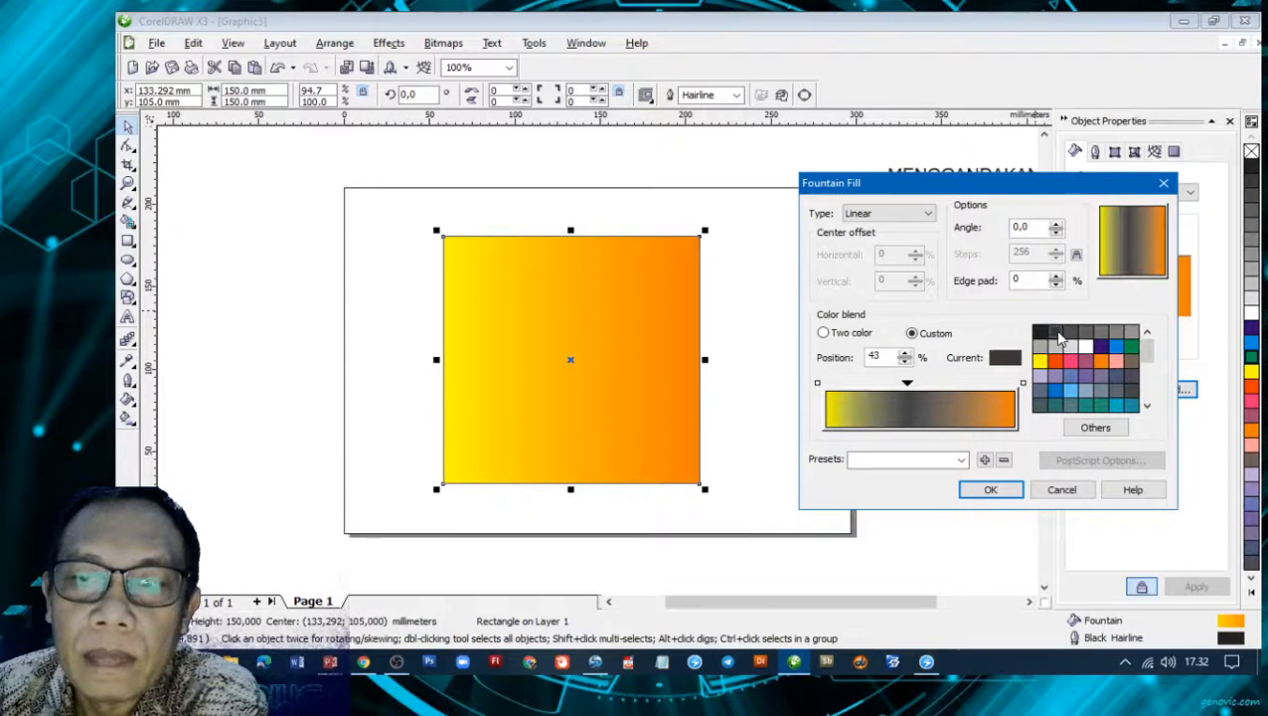
- Add a blue stop at 69%, save the blend as preset WARNA SATU and apply it to the square
double_click(958, 385)
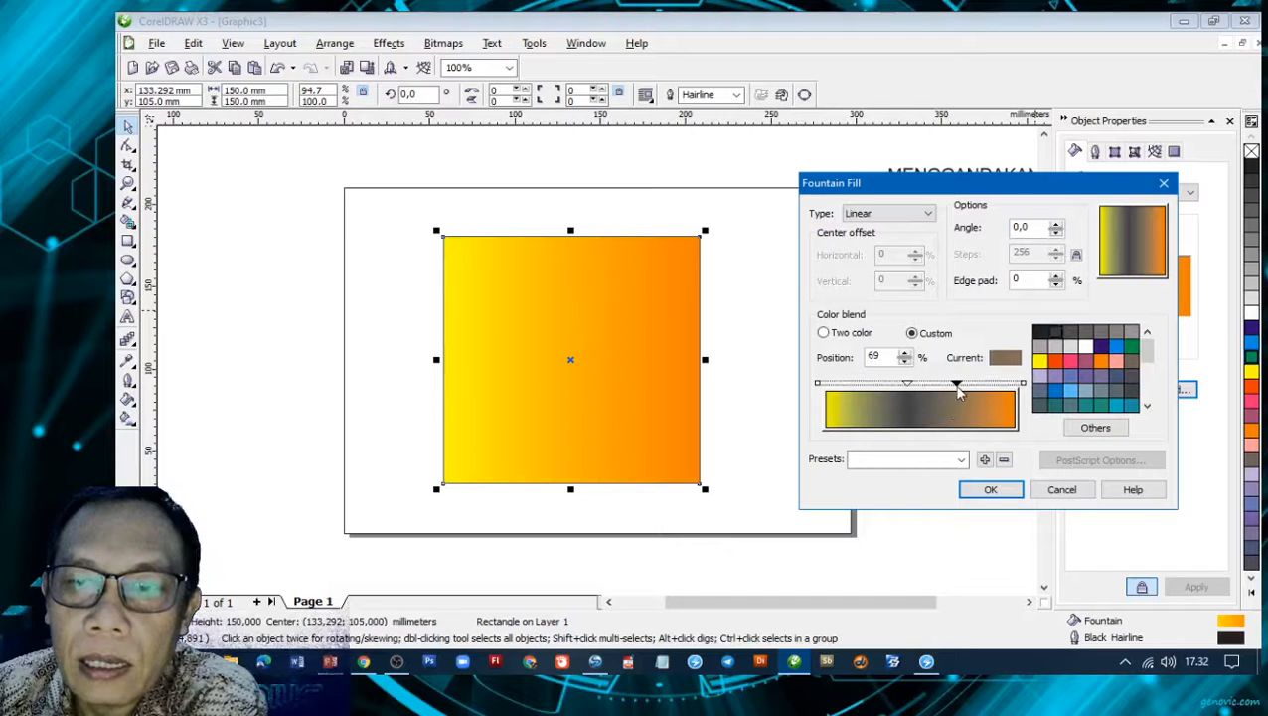
click(1120, 348)
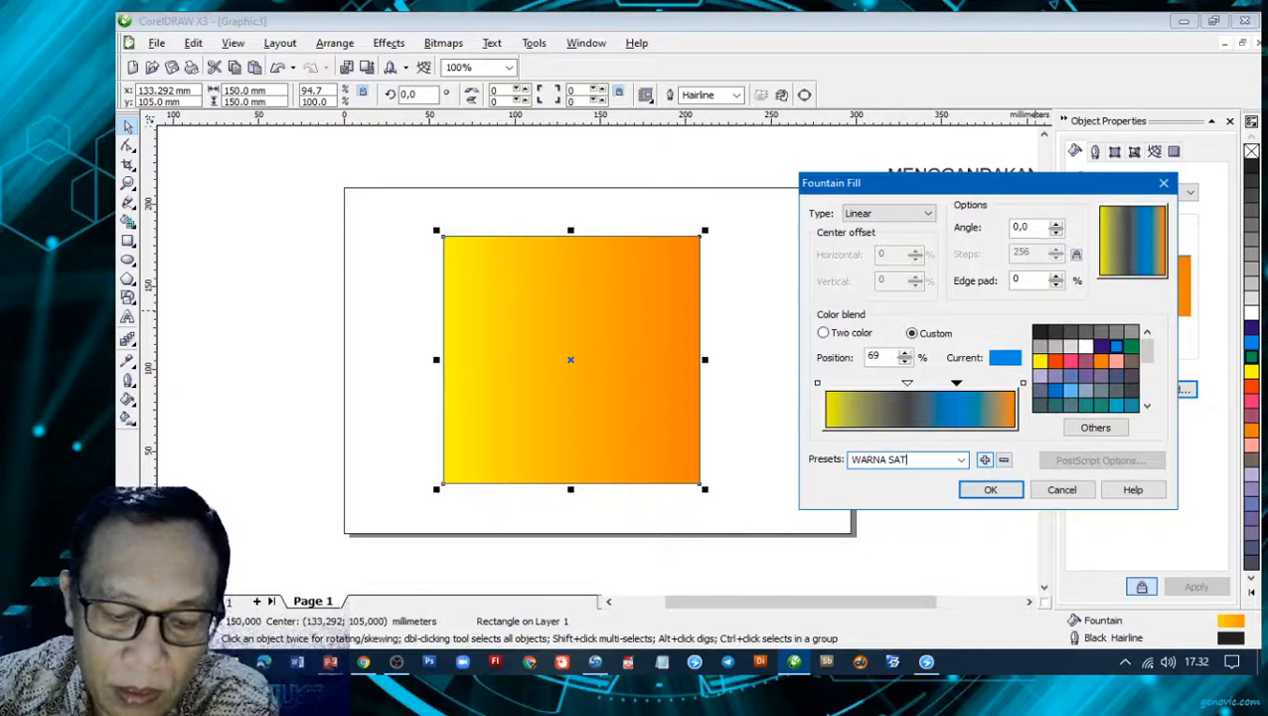
click(984, 461)
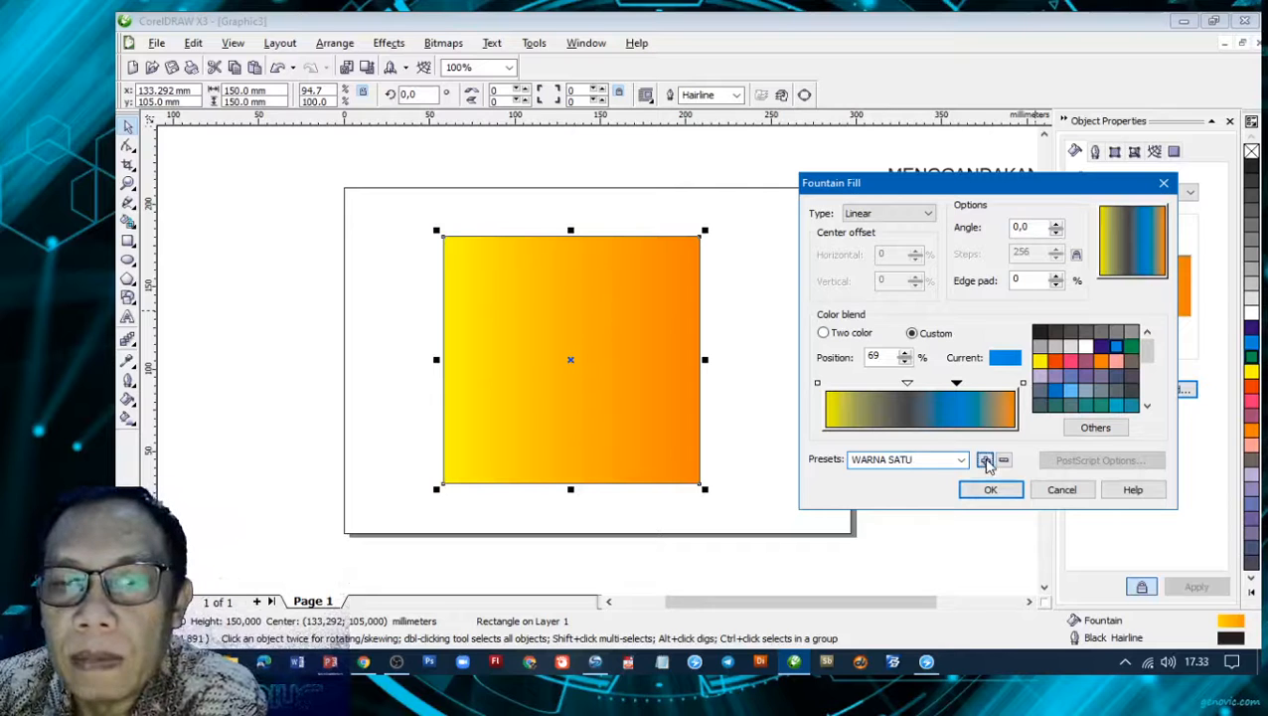
click(995, 492)
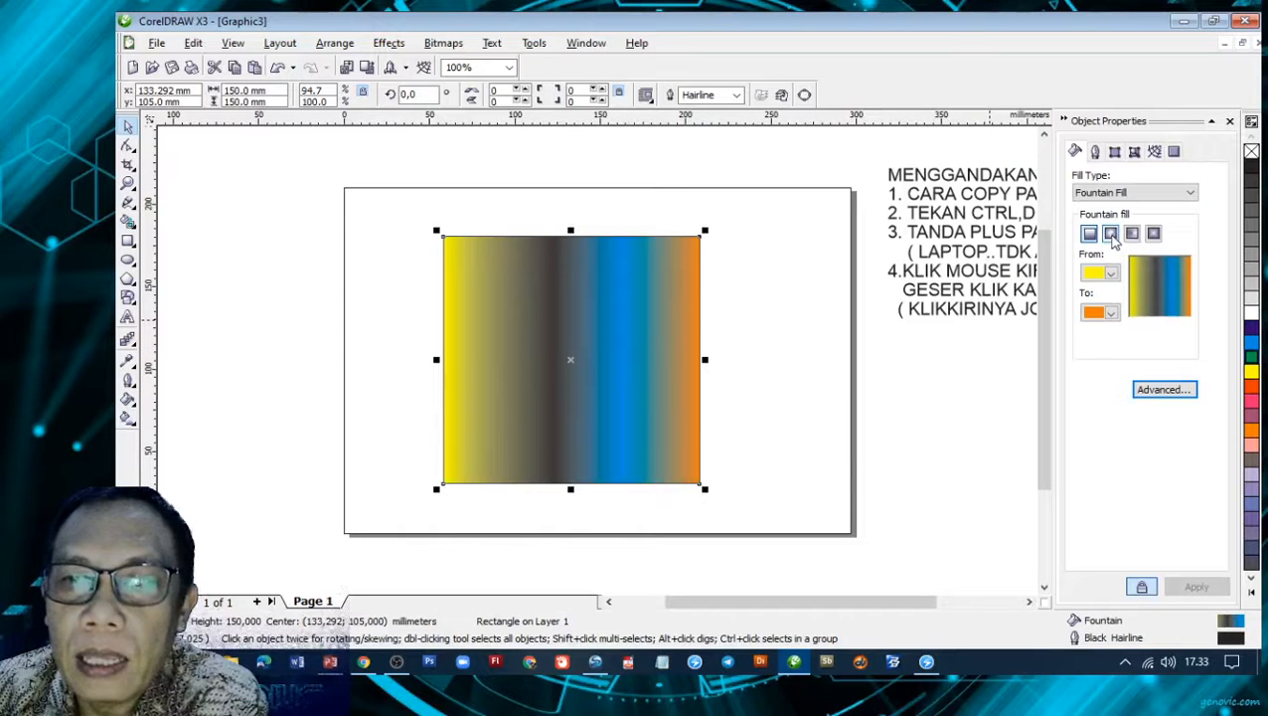
- Try the radial and conical fountain types on the square and settle on the square type
click(1110, 233)
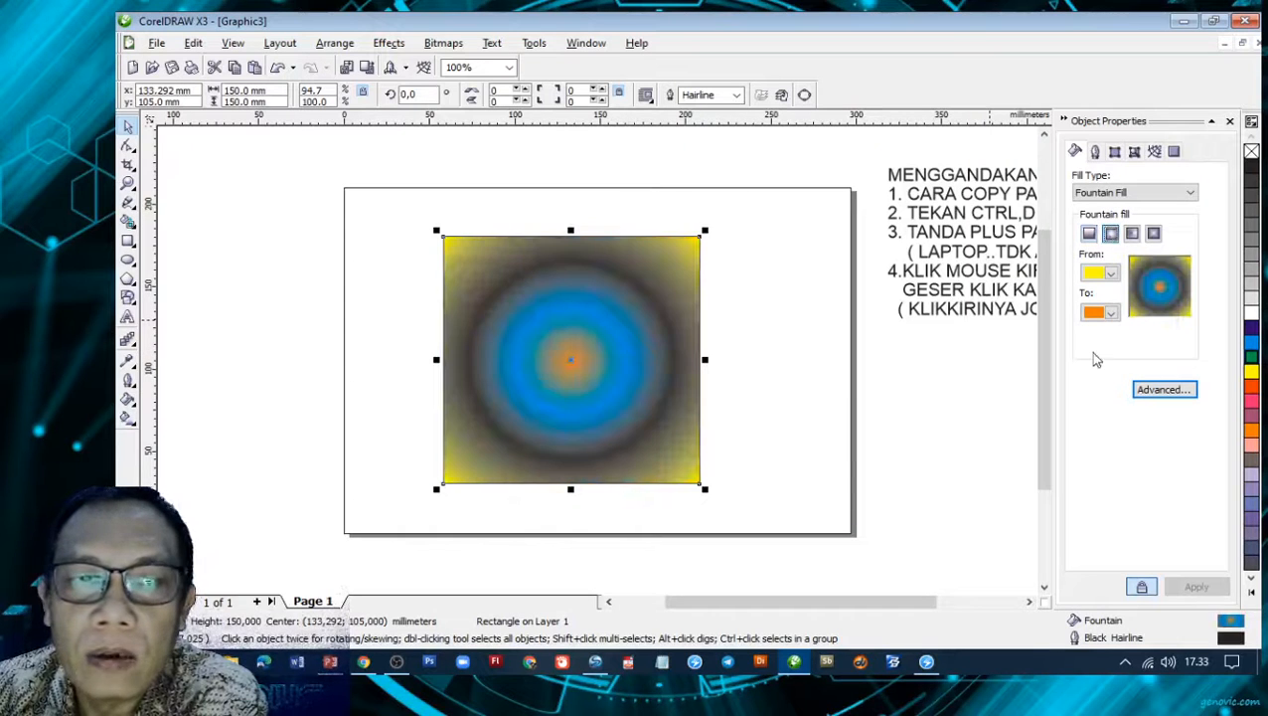
click(1132, 233)
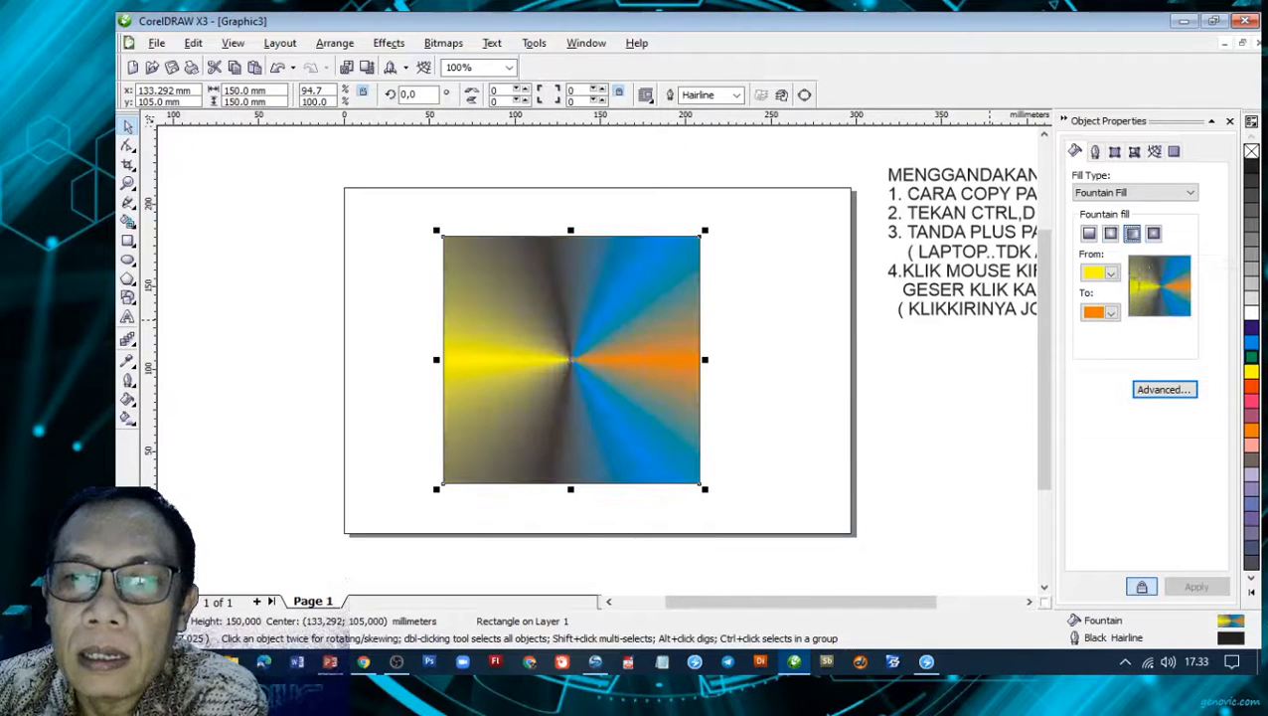
click(1153, 233)
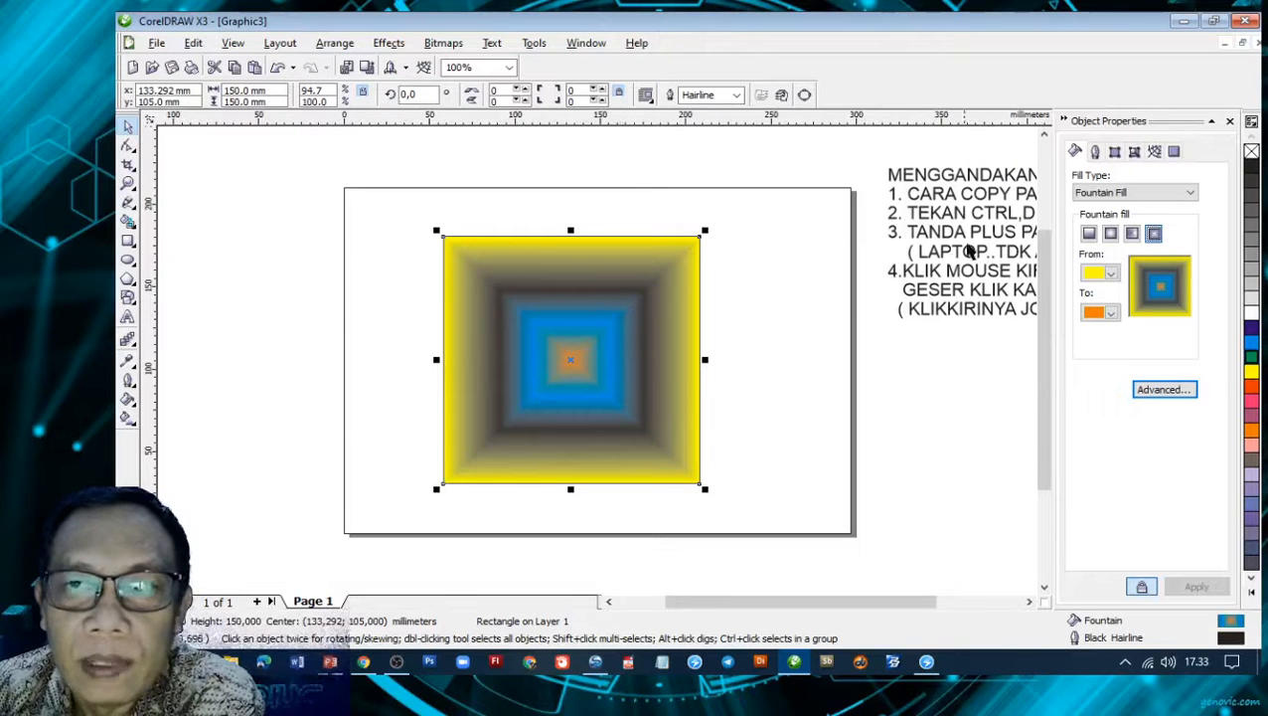
- Set the square's outline width to 24 pt, trying 8 pt first, and place the outline behind the fill
click(1094, 152)
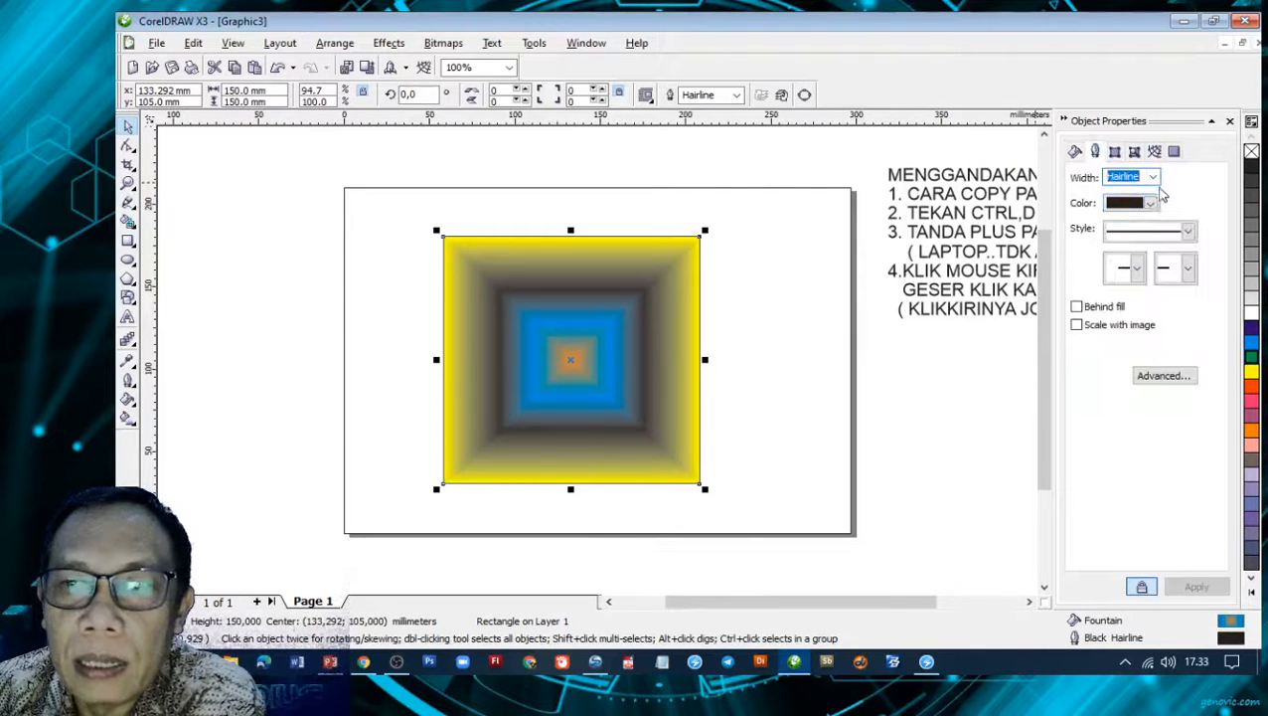
click(1153, 177)
click(1133, 262)
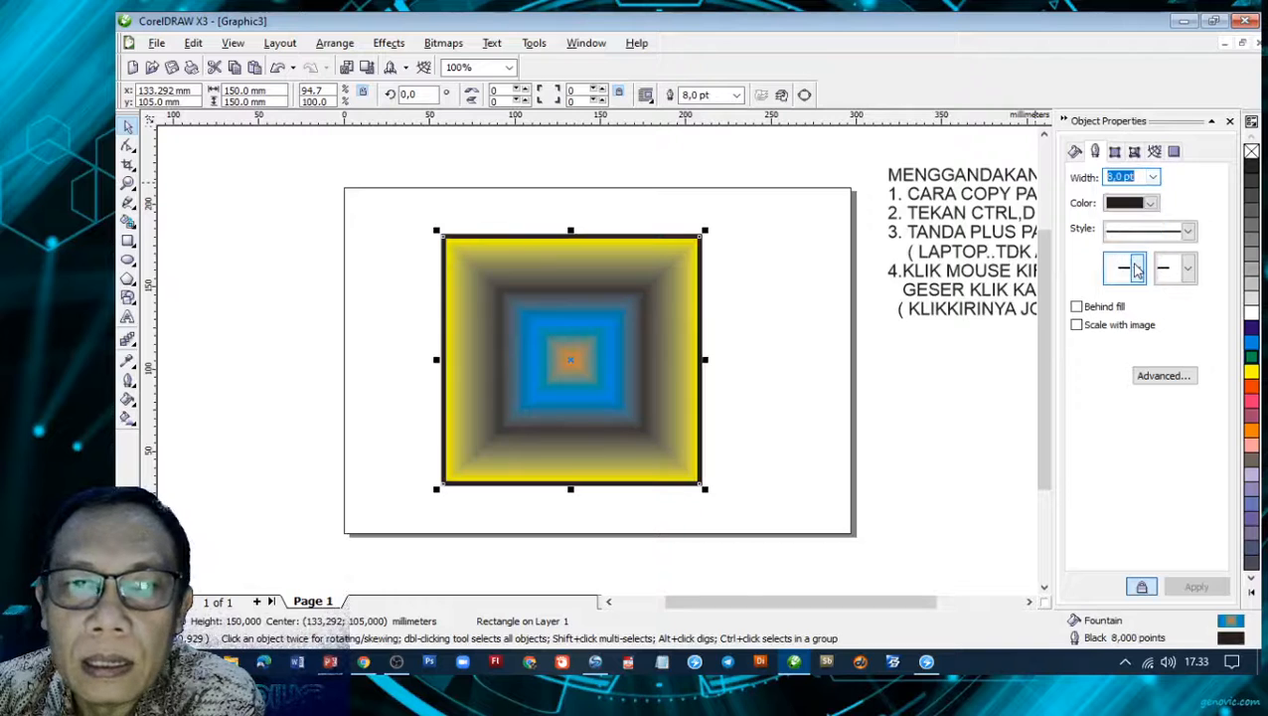
click(1153, 177)
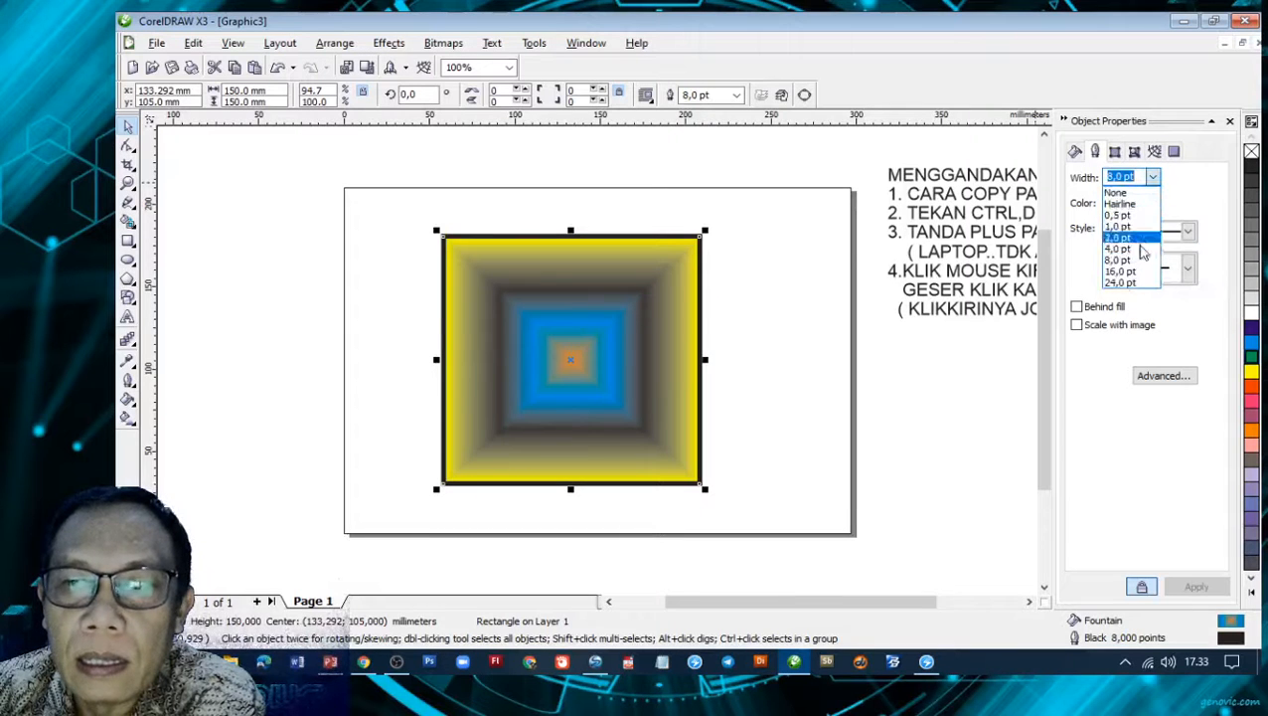
click(1133, 277)
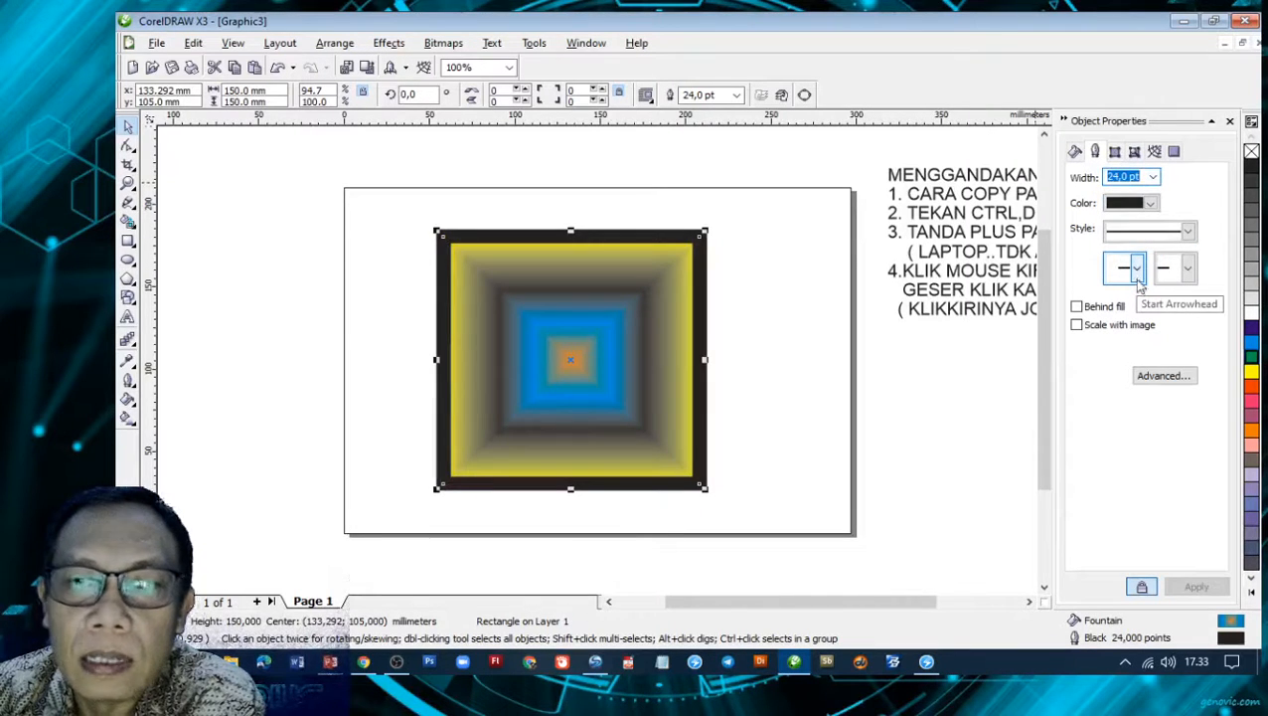
click(1077, 308)
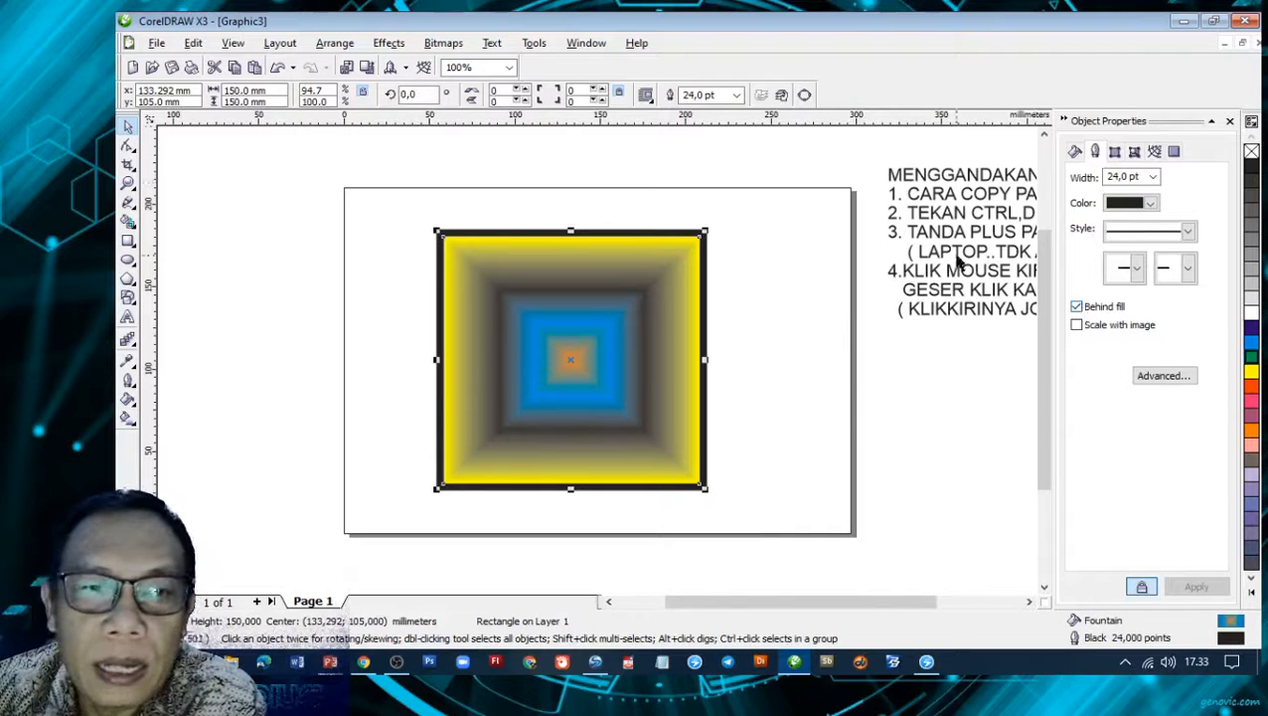
- Move the square toward the page's upper left, centered at about 102, 126.5 mm, and close the object properties
drag(544, 338, 499, 307)
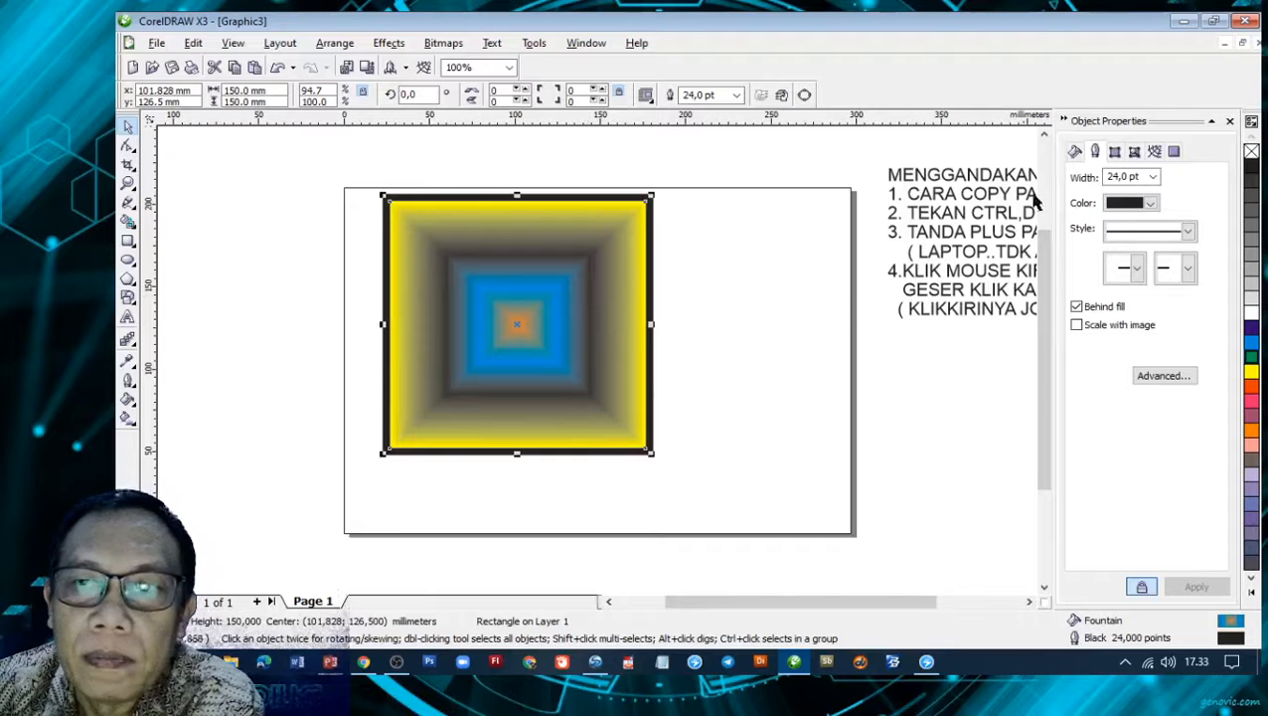
click(1230, 122)
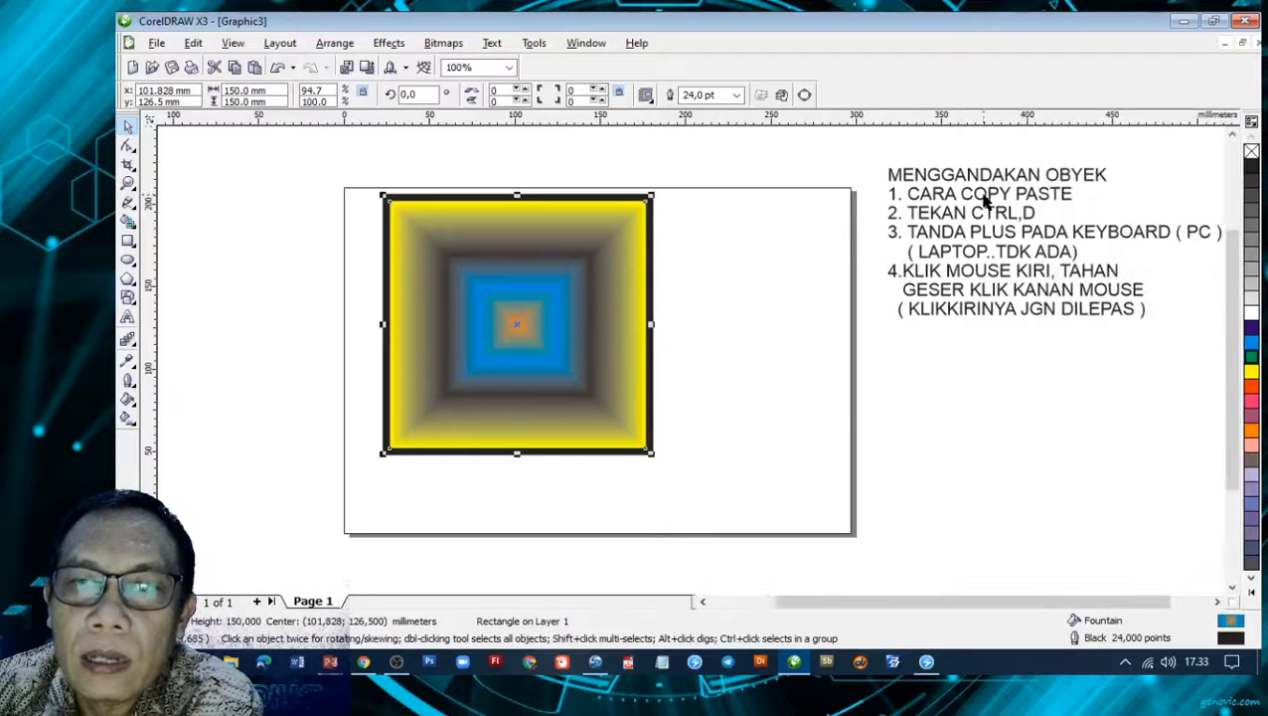
- Duplicate the square by copy and paste, and reduce the copy to about 77.6 mm wide near the page's lower right corner
right_click(532, 247)
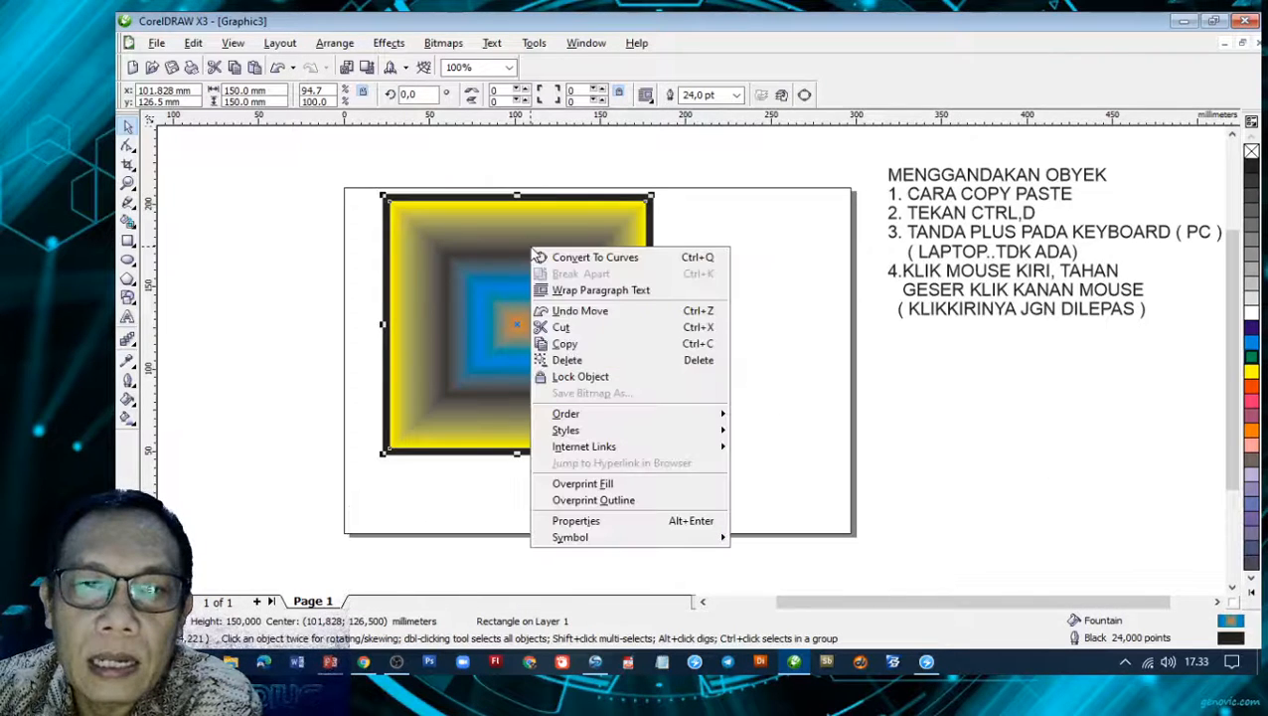
click(562, 343)
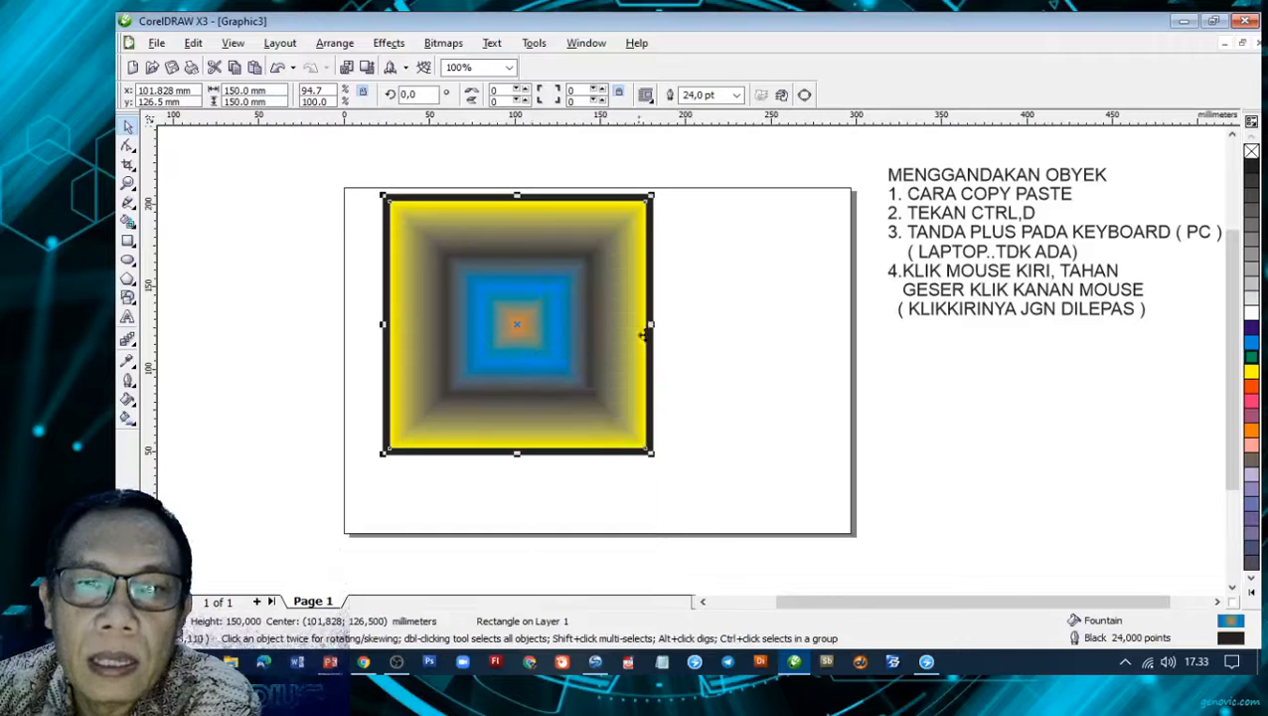
right_click(707, 295)
click(743, 389)
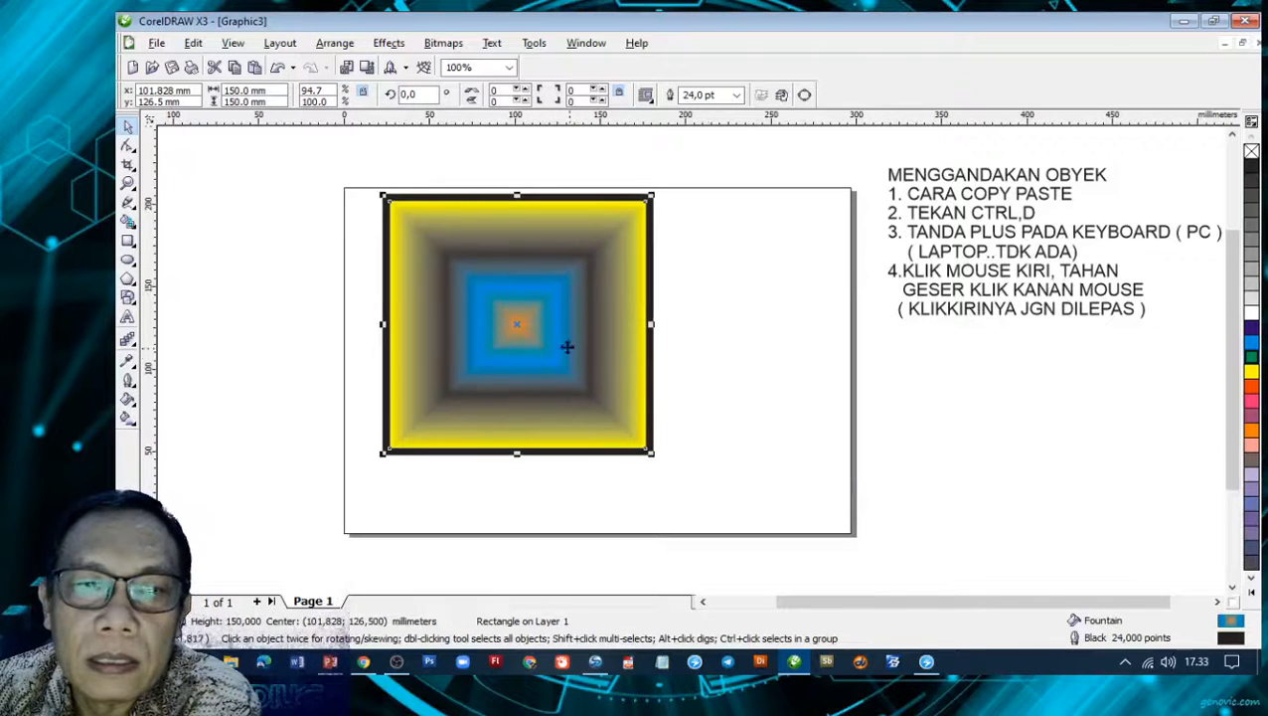
drag(511, 309, 730, 376)
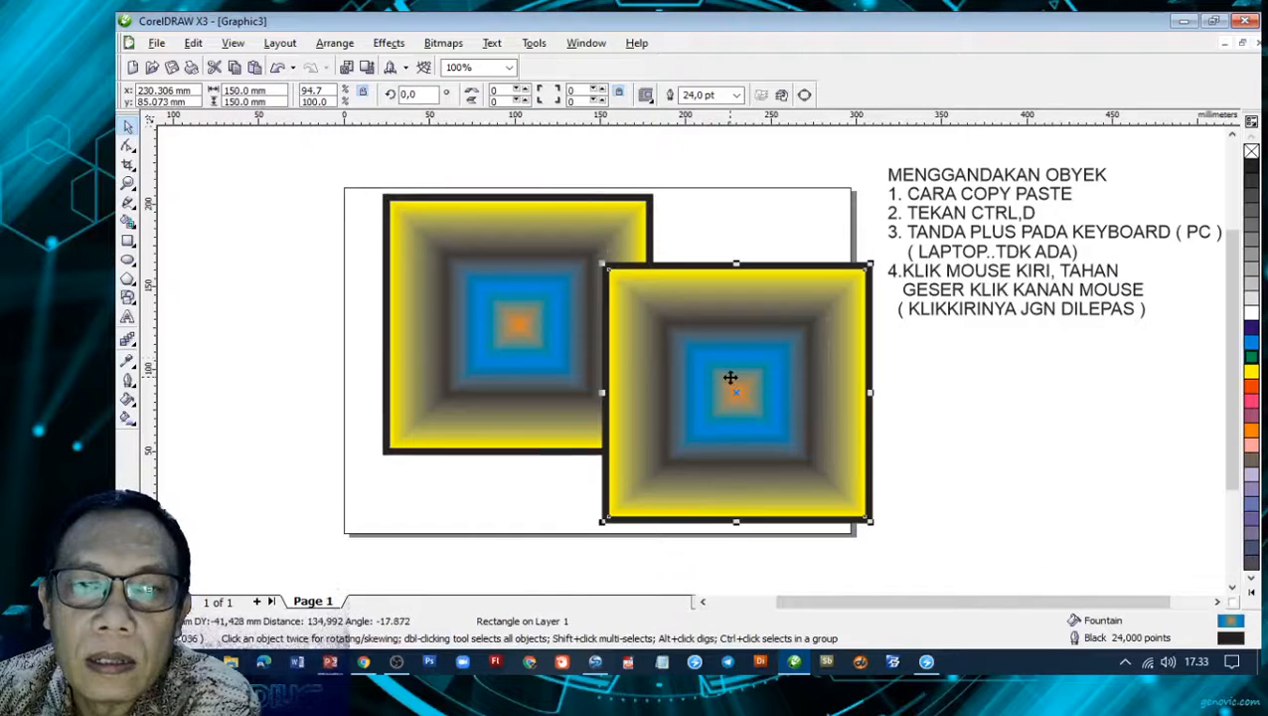
drag(602, 264, 725, 383)
drag(763, 433, 719, 439)
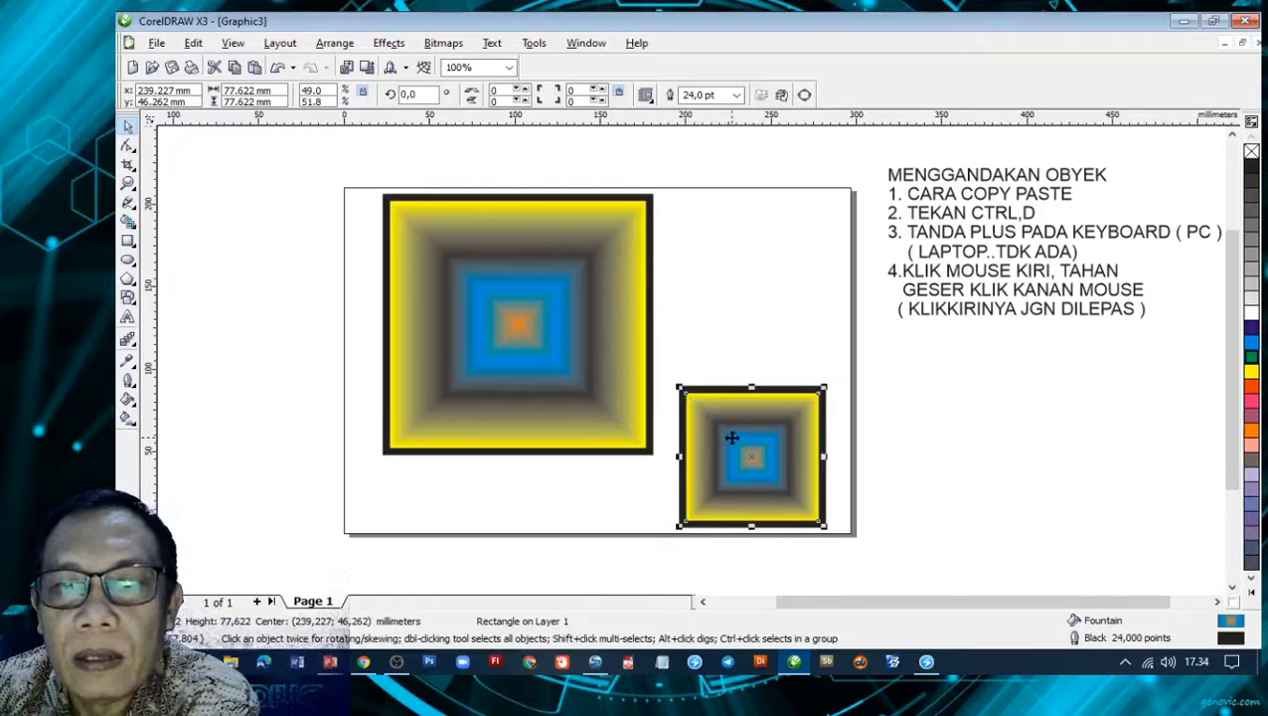
- Set the small square's fountain fill to run from green to light yellow, trying a blue-violet end color first
right_click(731, 438)
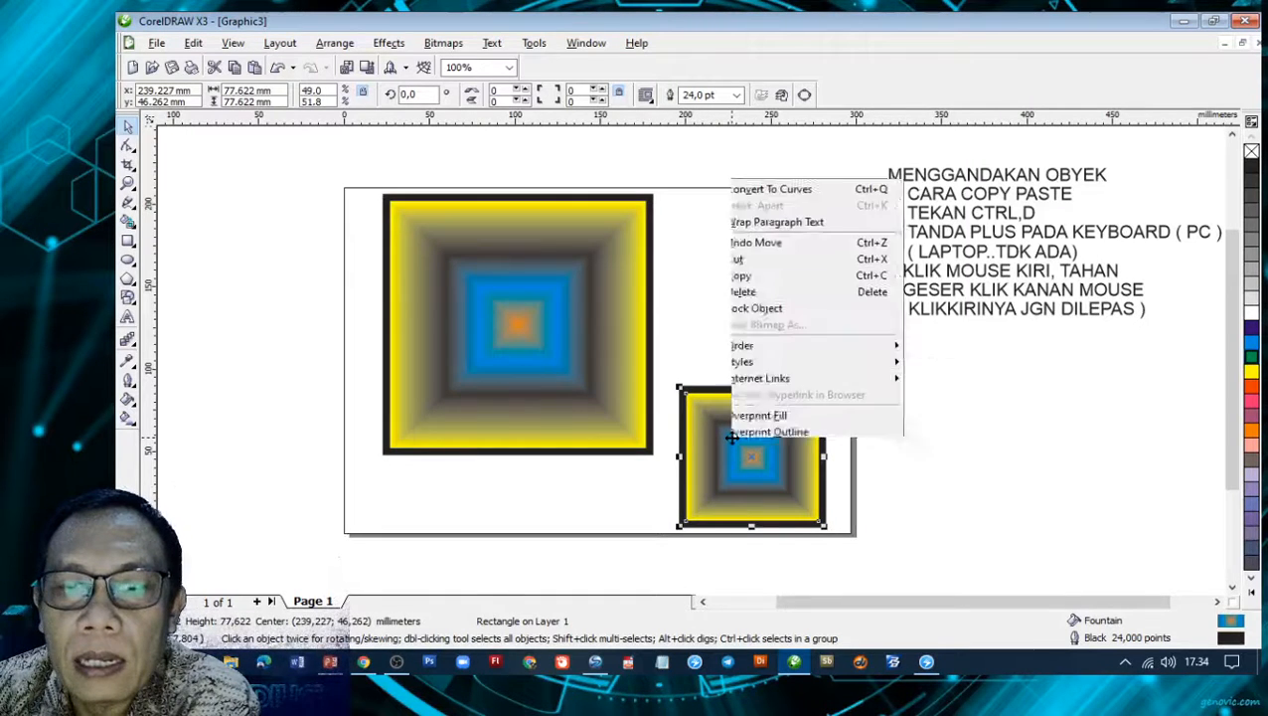
click(777, 410)
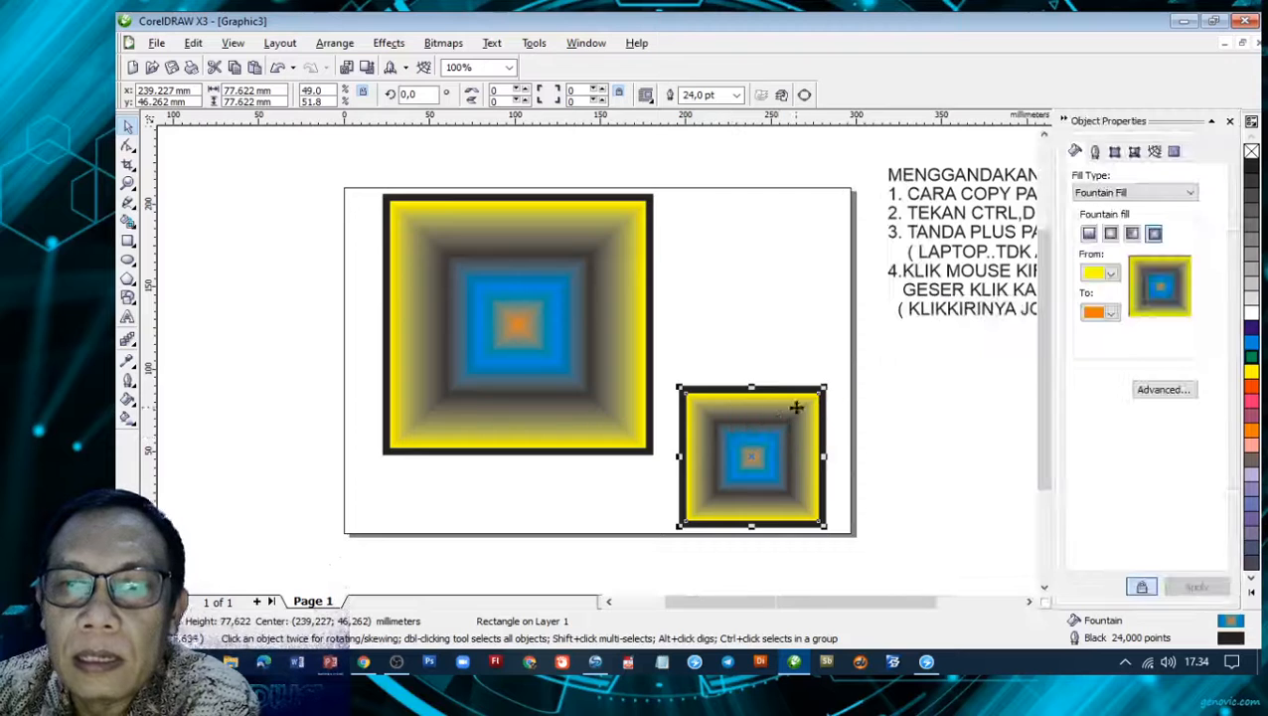
click(1112, 272)
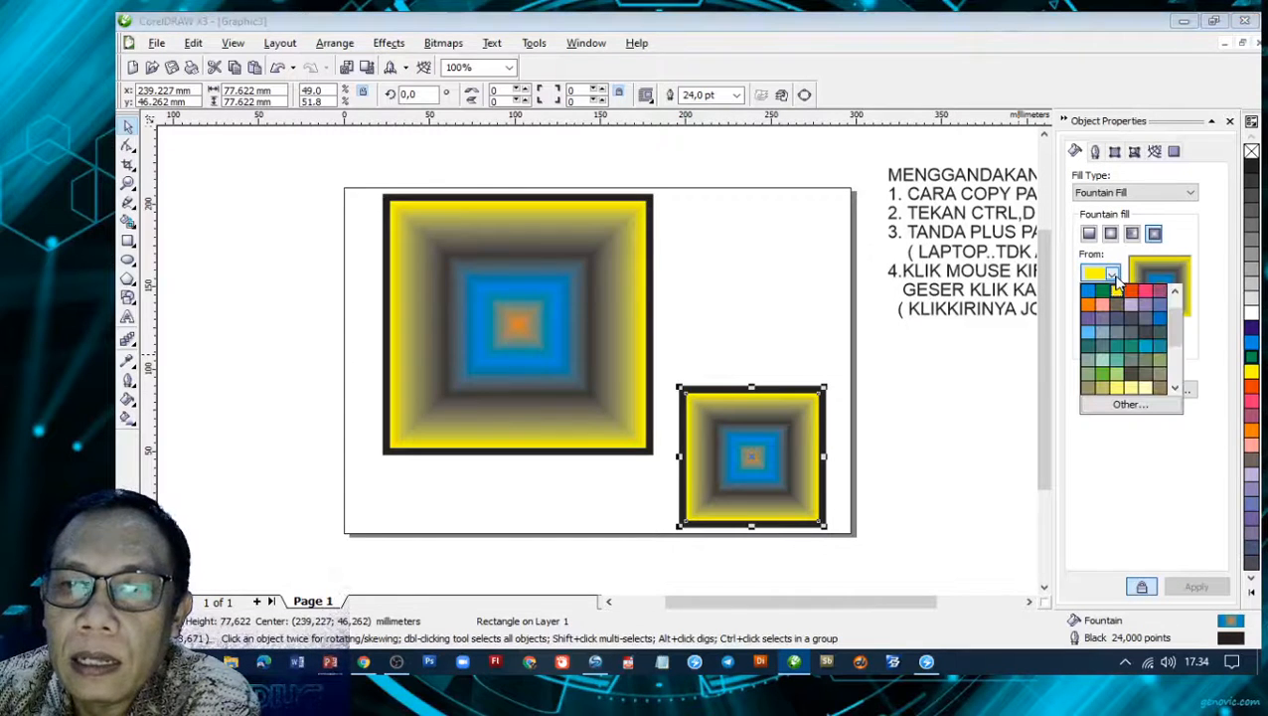
click(1115, 302)
click(1113, 311)
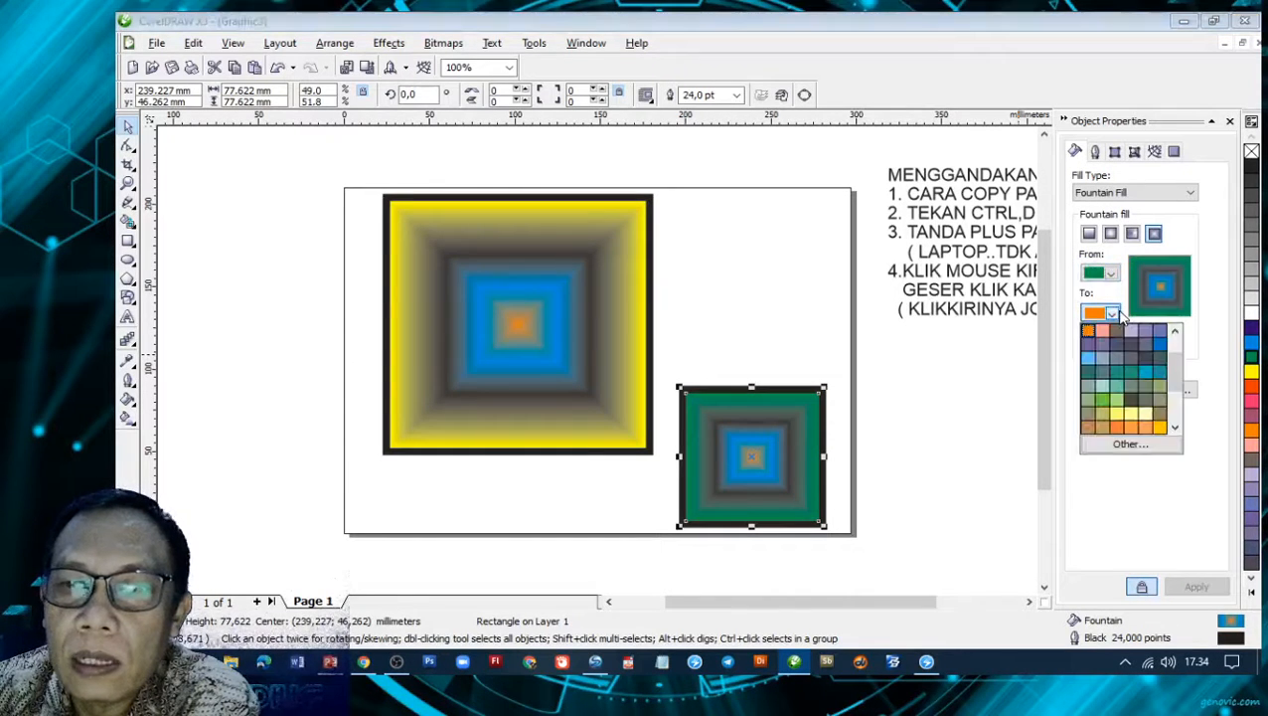
click(1146, 331)
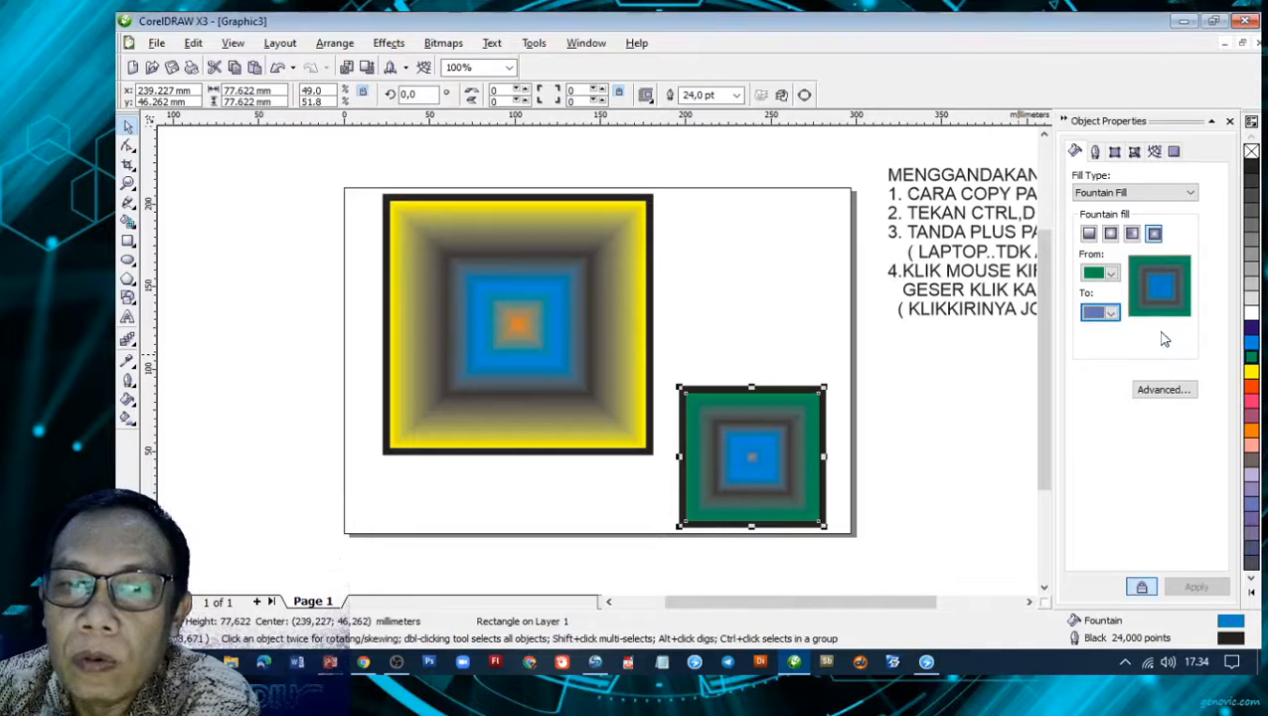
click(1114, 313)
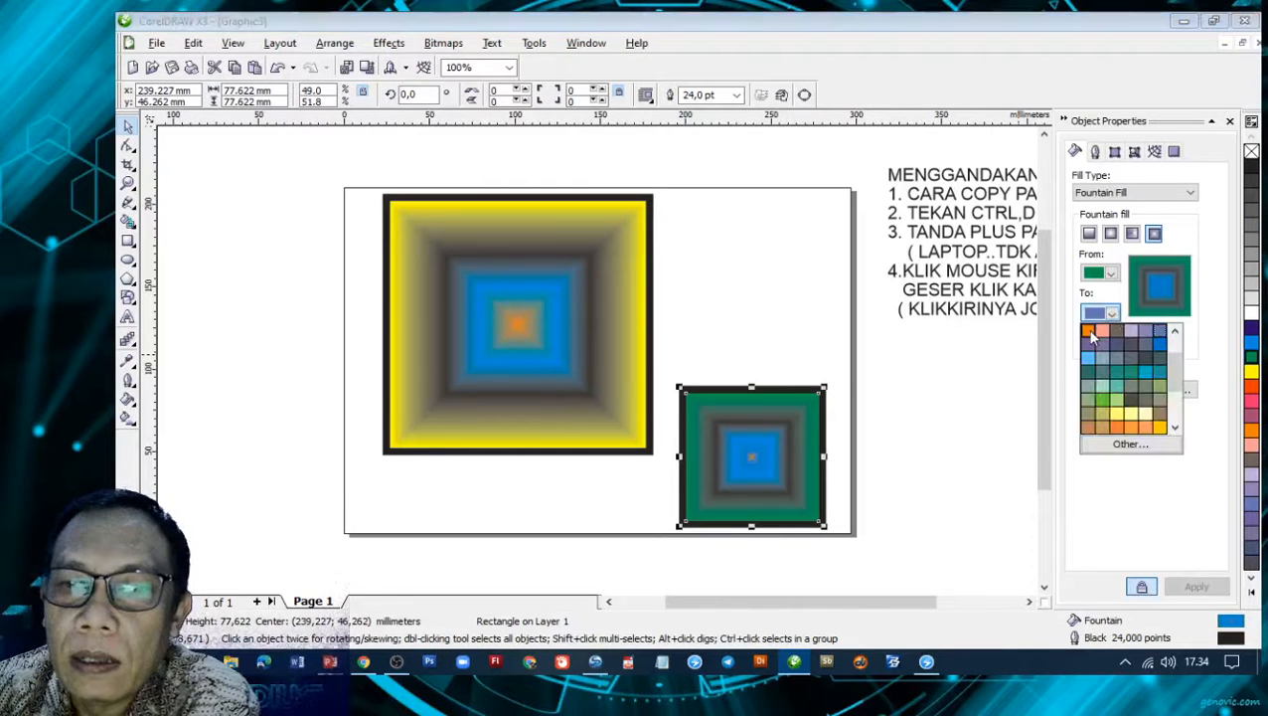
click(1114, 417)
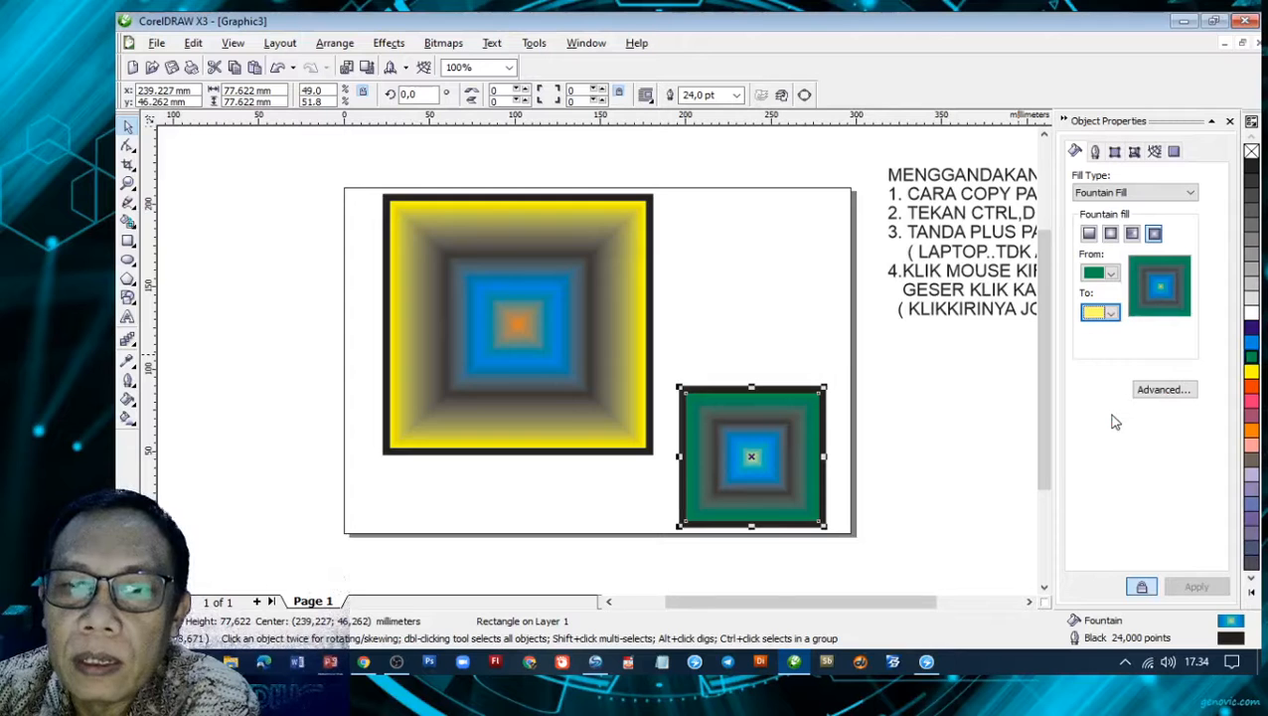
- In the small square's advanced custom blend, recolor the 43% stop white and the 69% stop yellow
click(1150, 396)
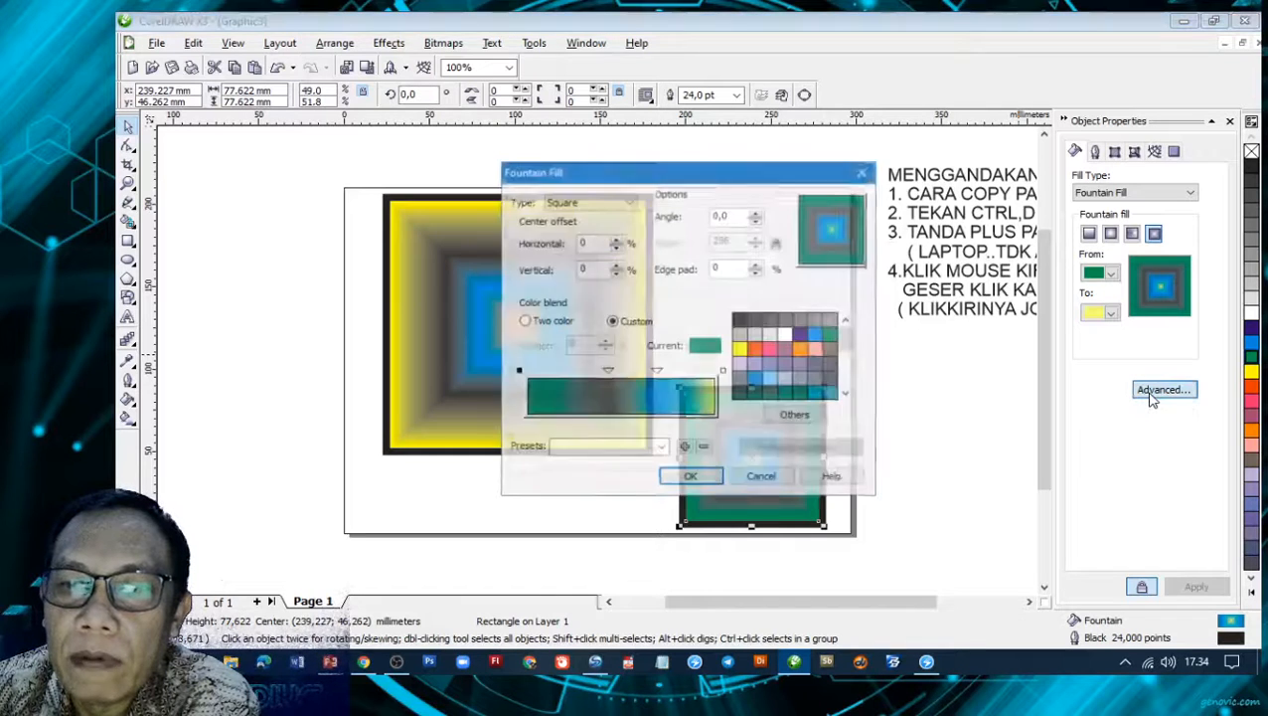
drag(731, 175, 1098, 217)
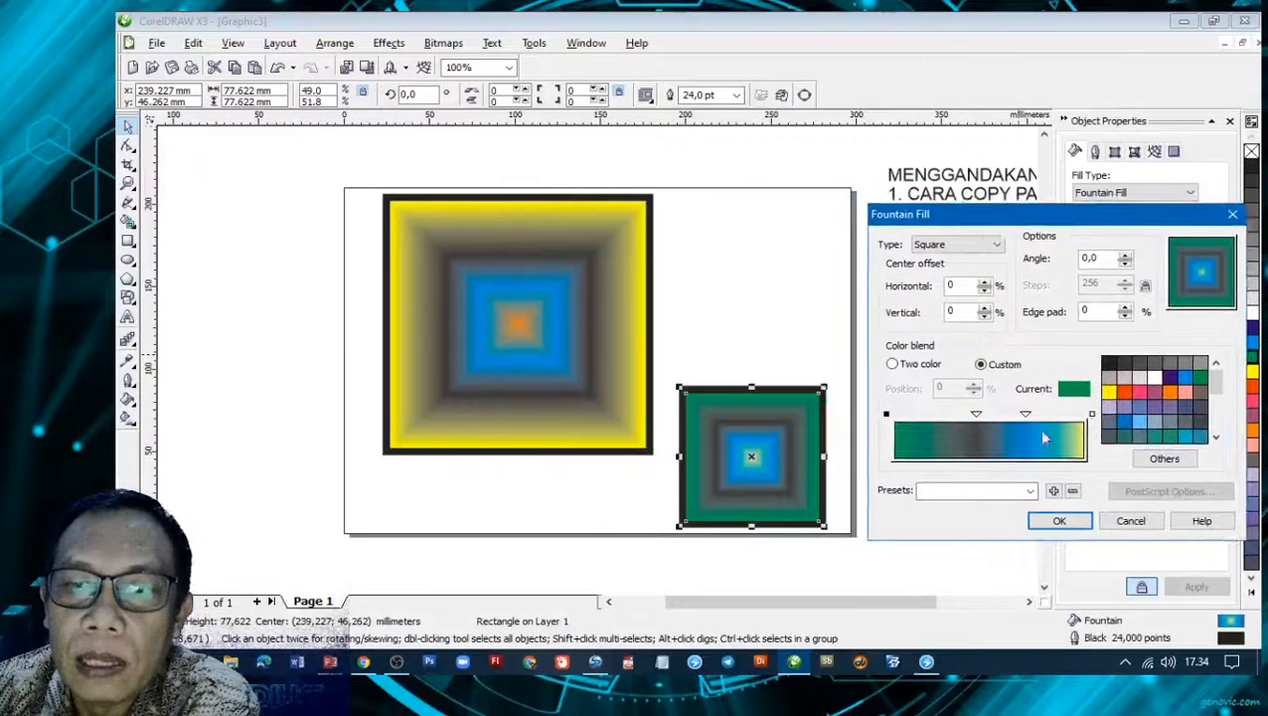
click(976, 413)
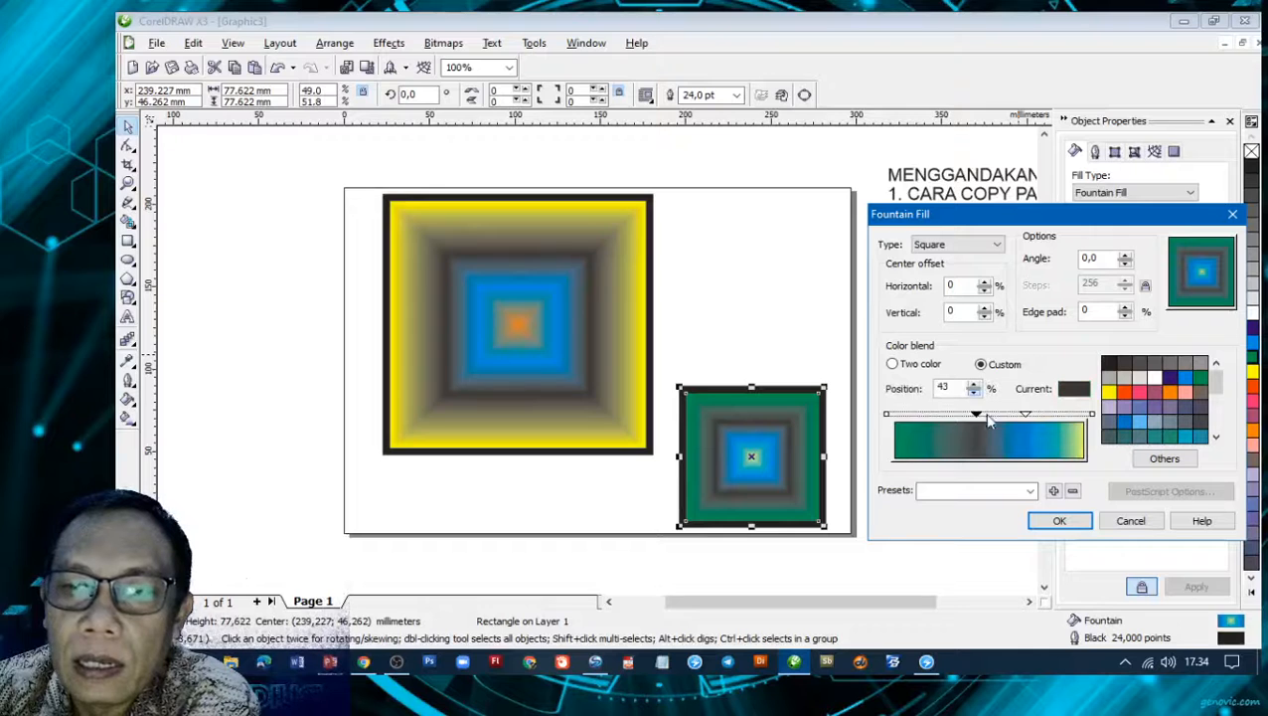
click(1157, 380)
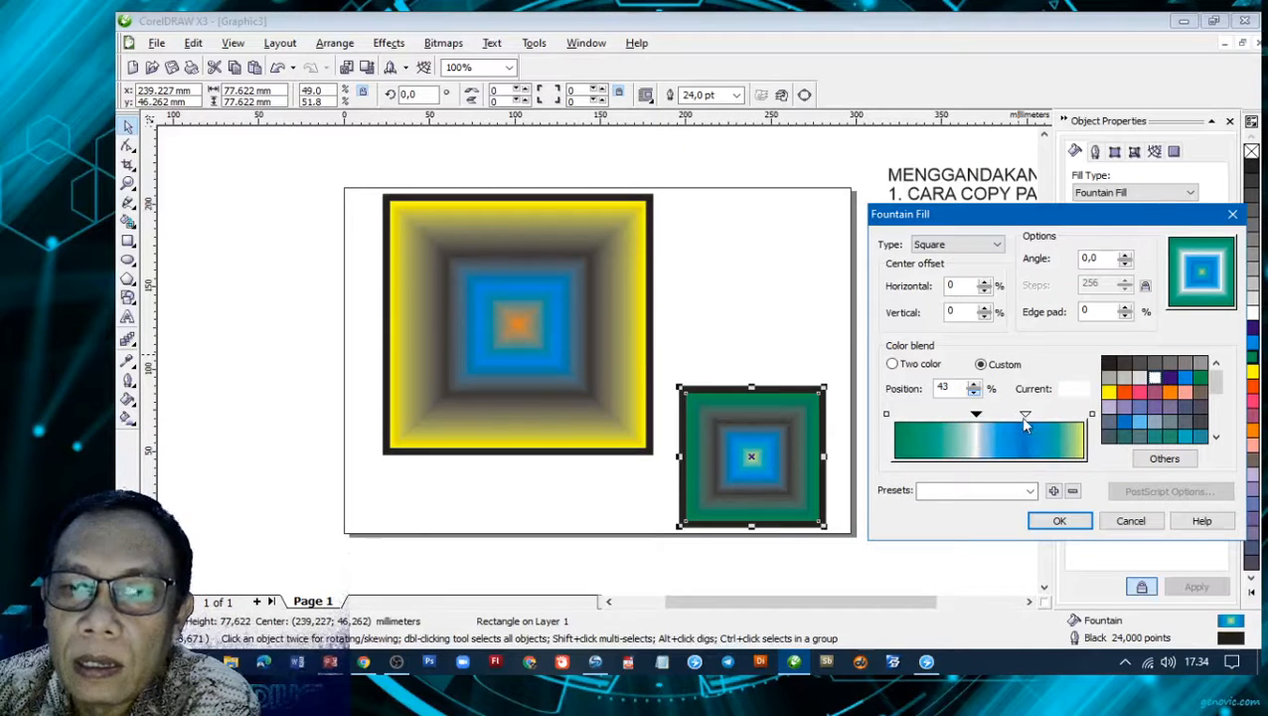
click(1026, 416)
click(1109, 391)
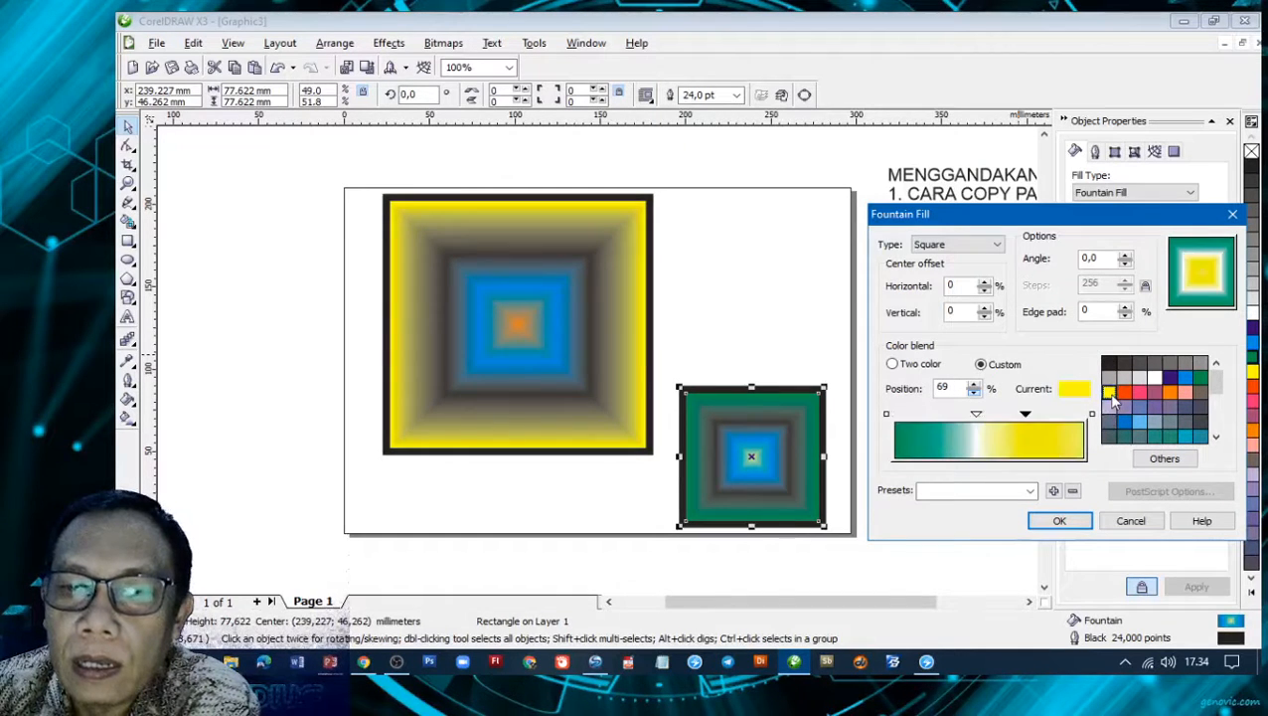
- Add an orange-red stop at 86% to the custom blend and apply the fill to the small square
double_click(1059, 414)
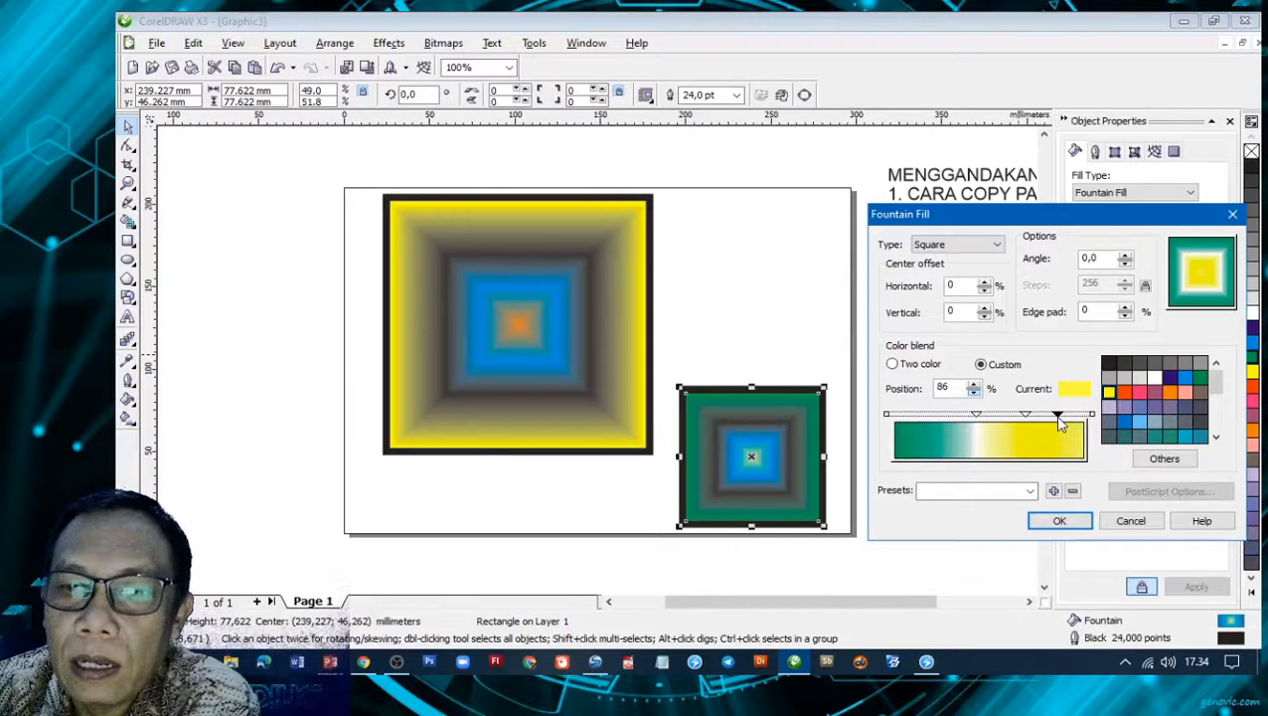
click(1124, 391)
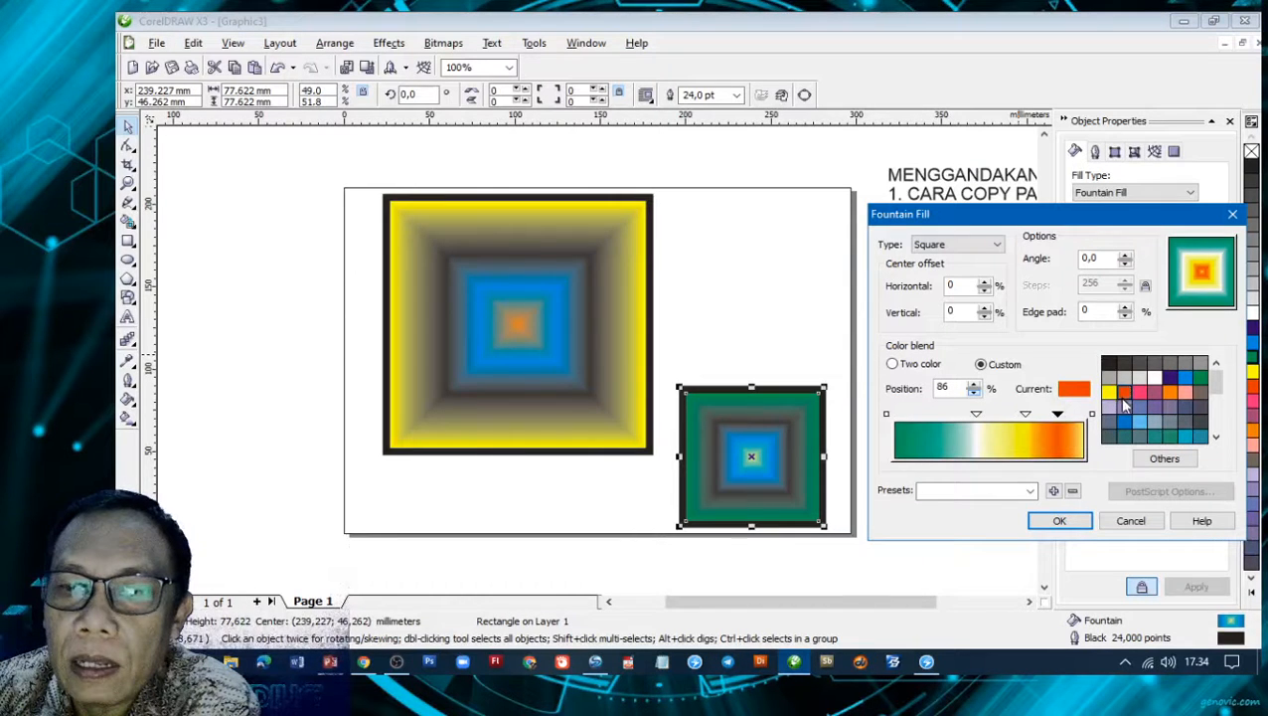
click(1062, 521)
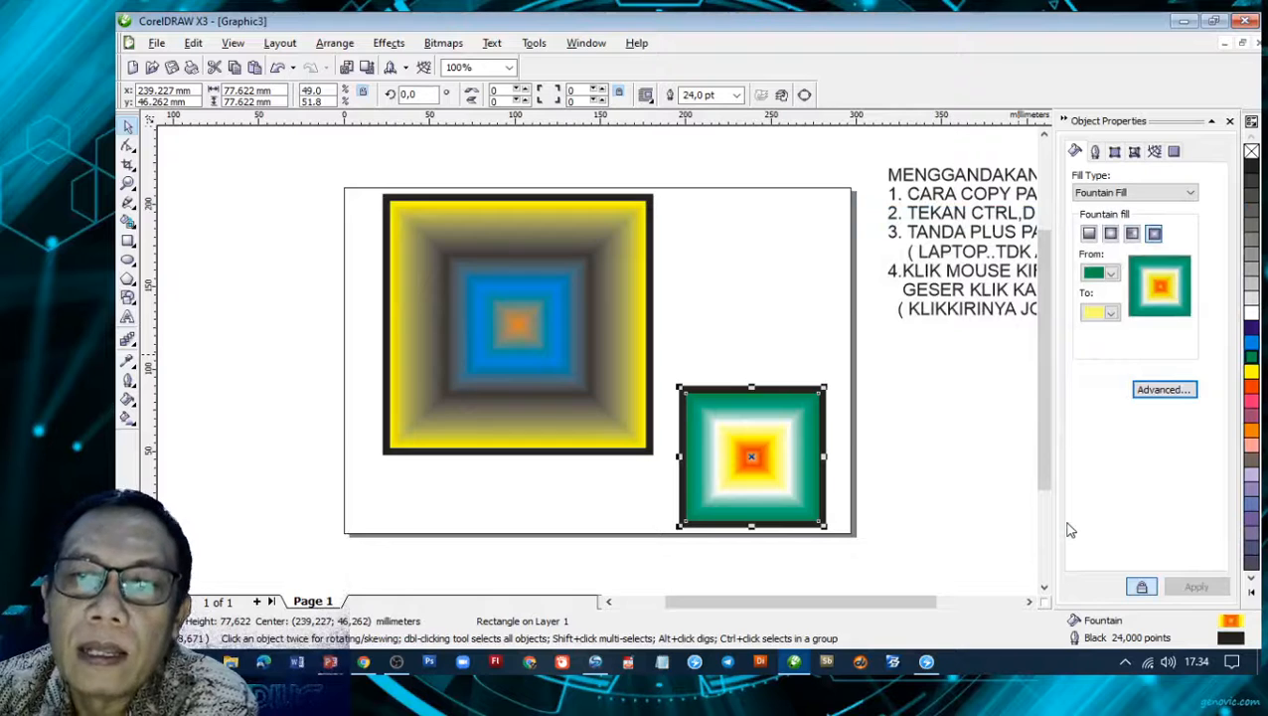
- Try the radial, conical and linear fountain types on the small square and return to the square type
click(1110, 233)
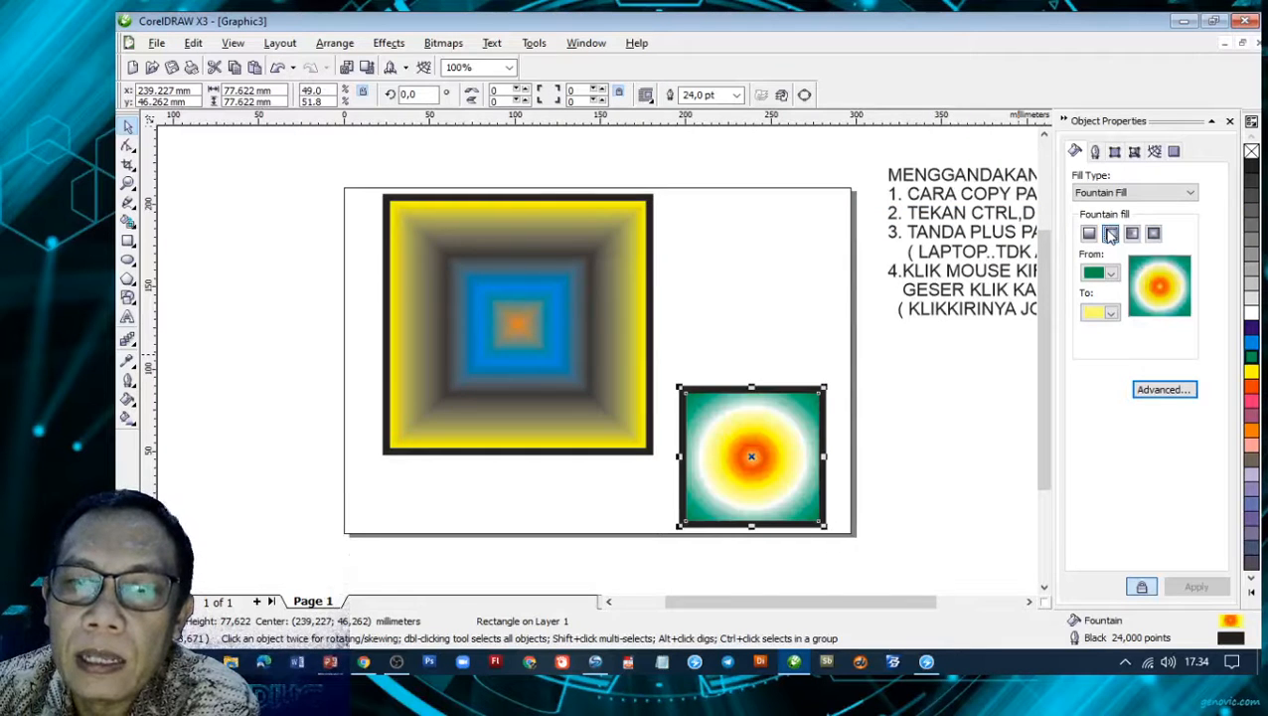
click(1133, 235)
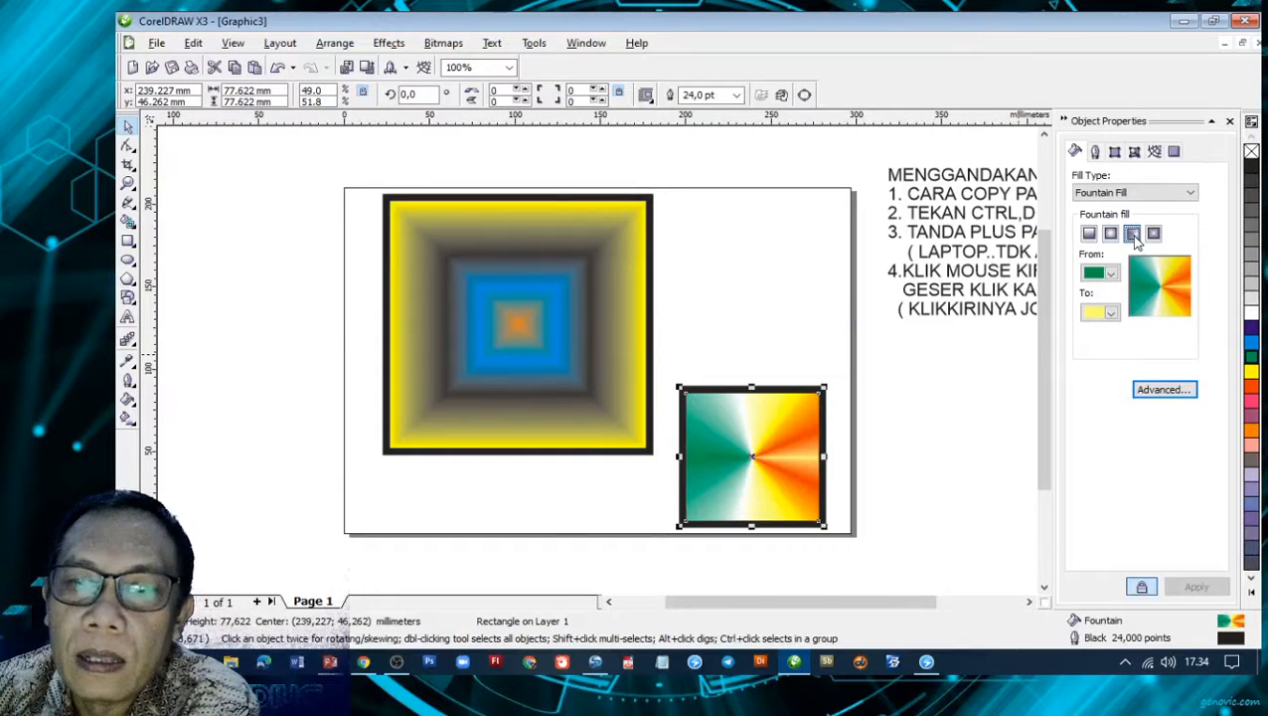
click(1152, 234)
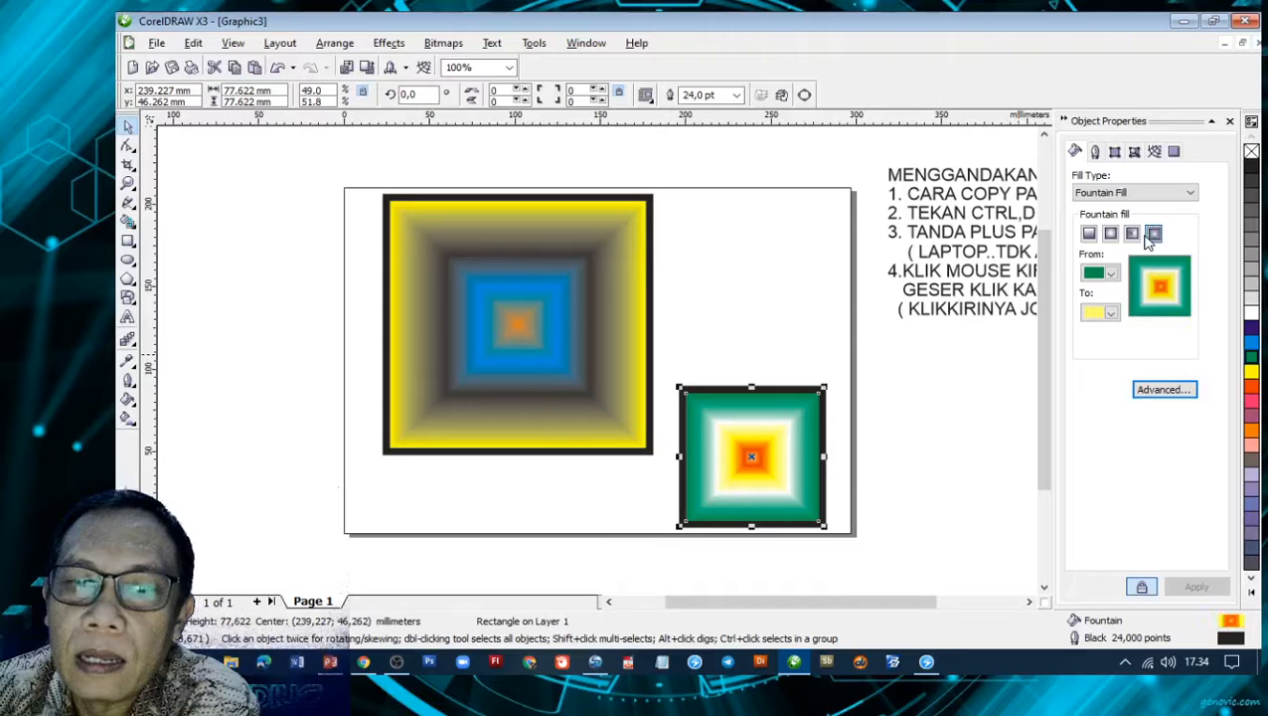
click(1090, 233)
click(1110, 233)
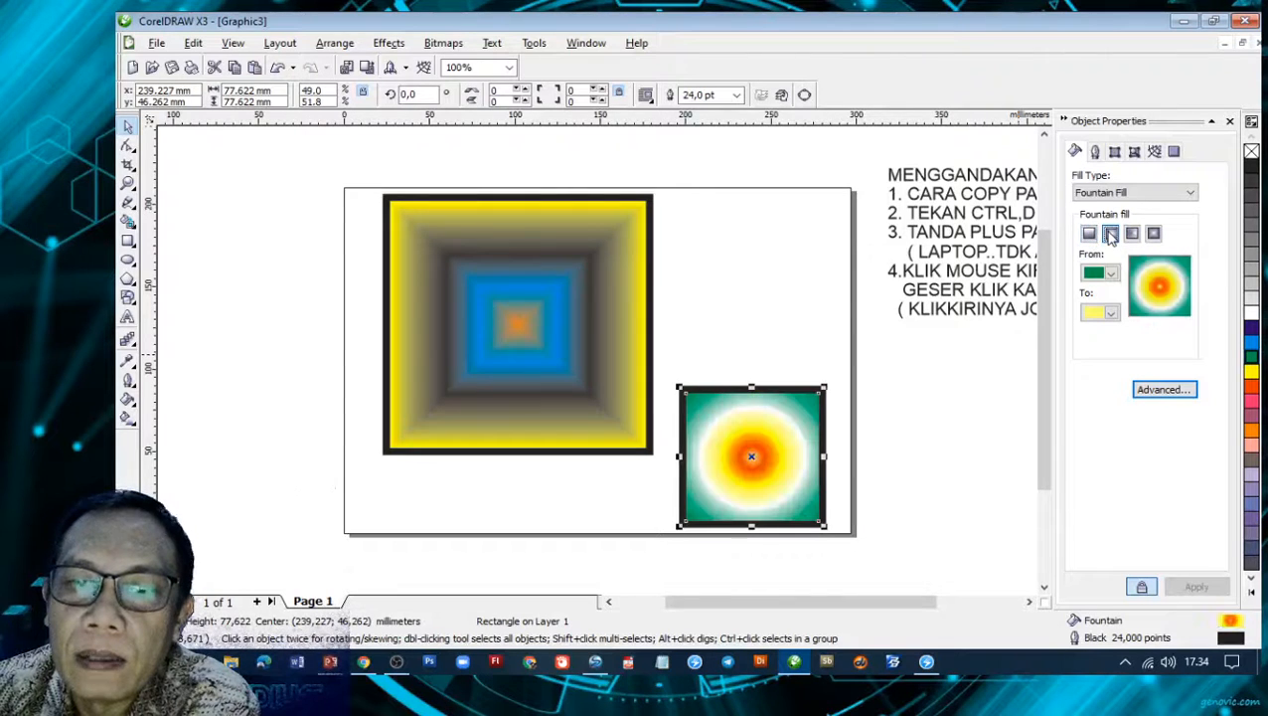
click(1153, 234)
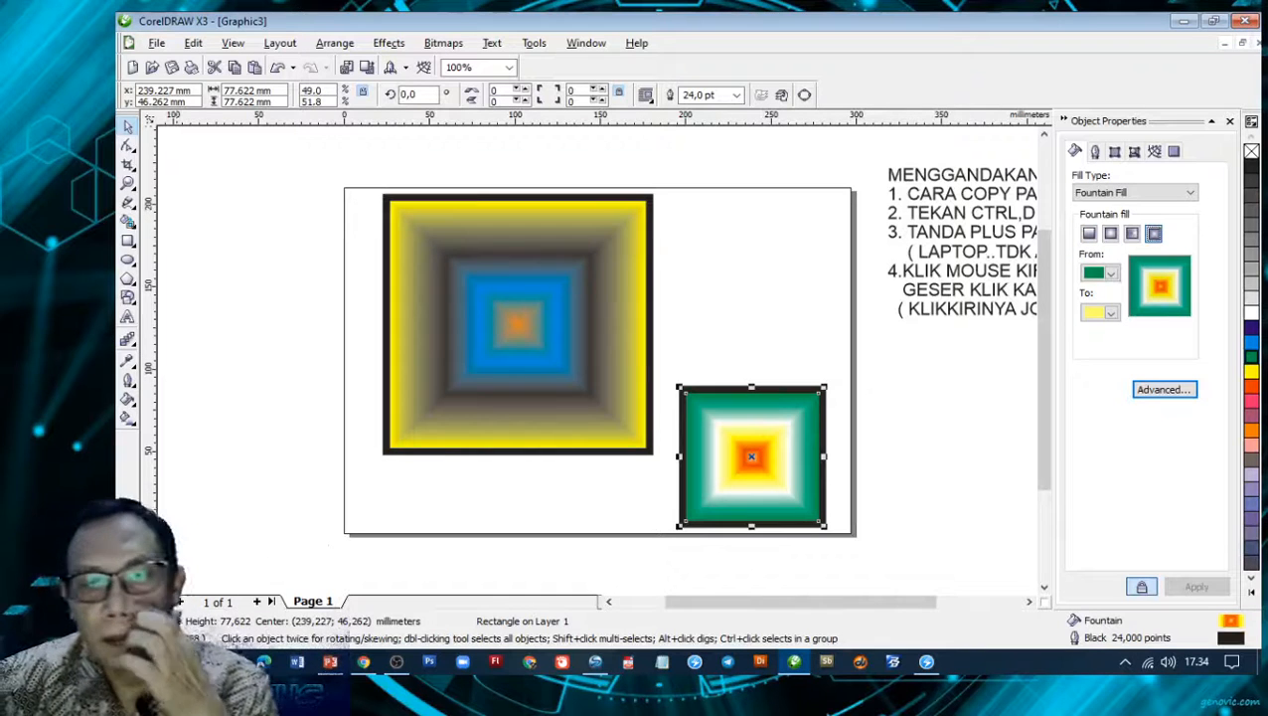
- Switch to the YouTube Studio live stream page in Chrome and post "YA BISA" in the live chat
click(365, 662)
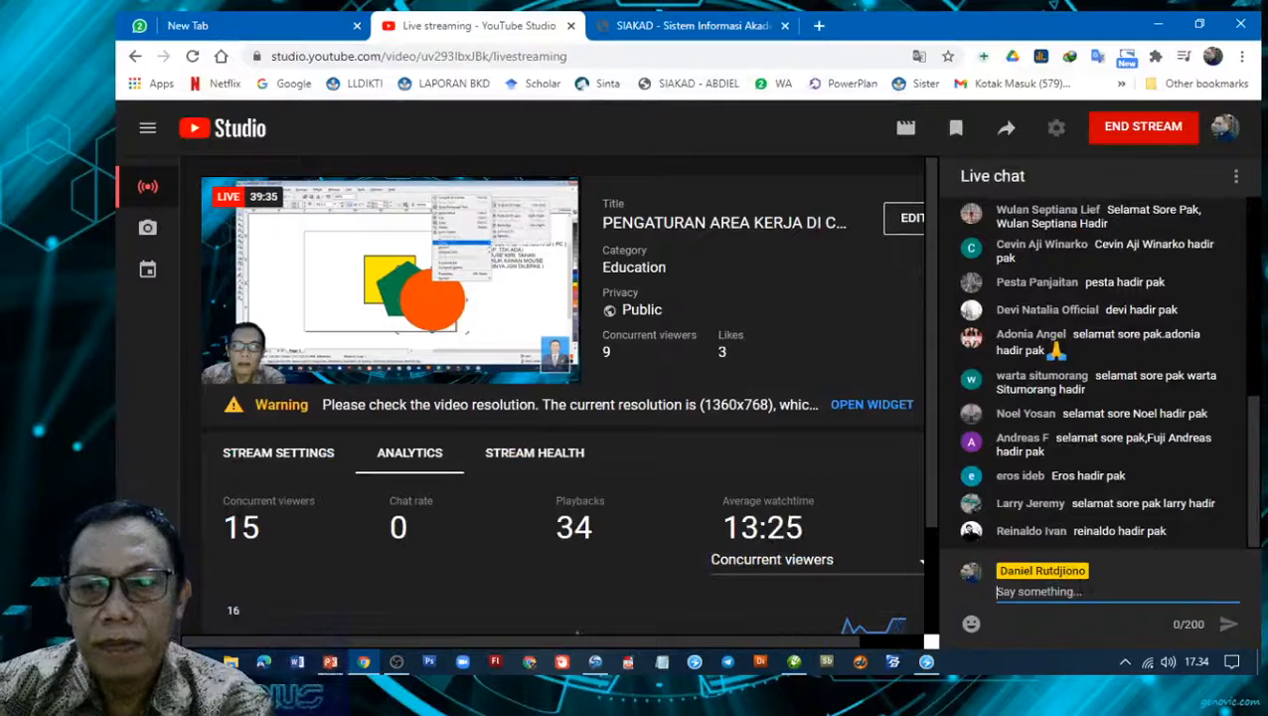
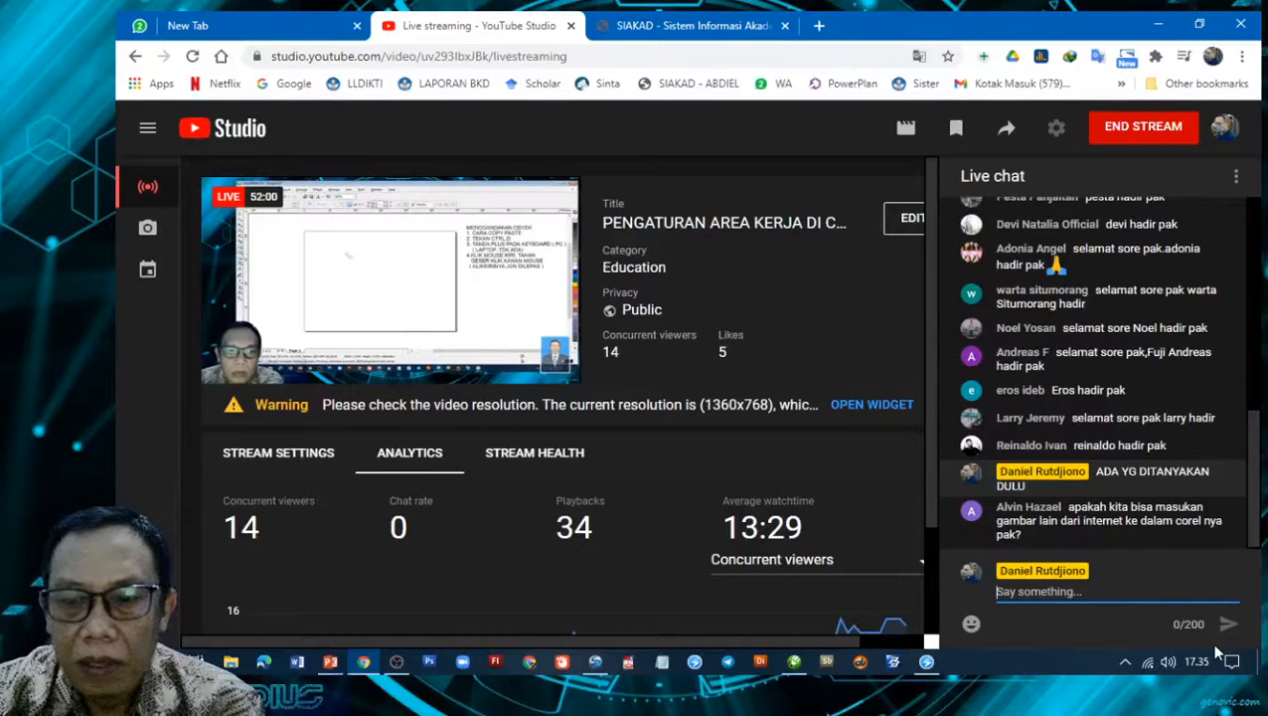
text(YA BIS)
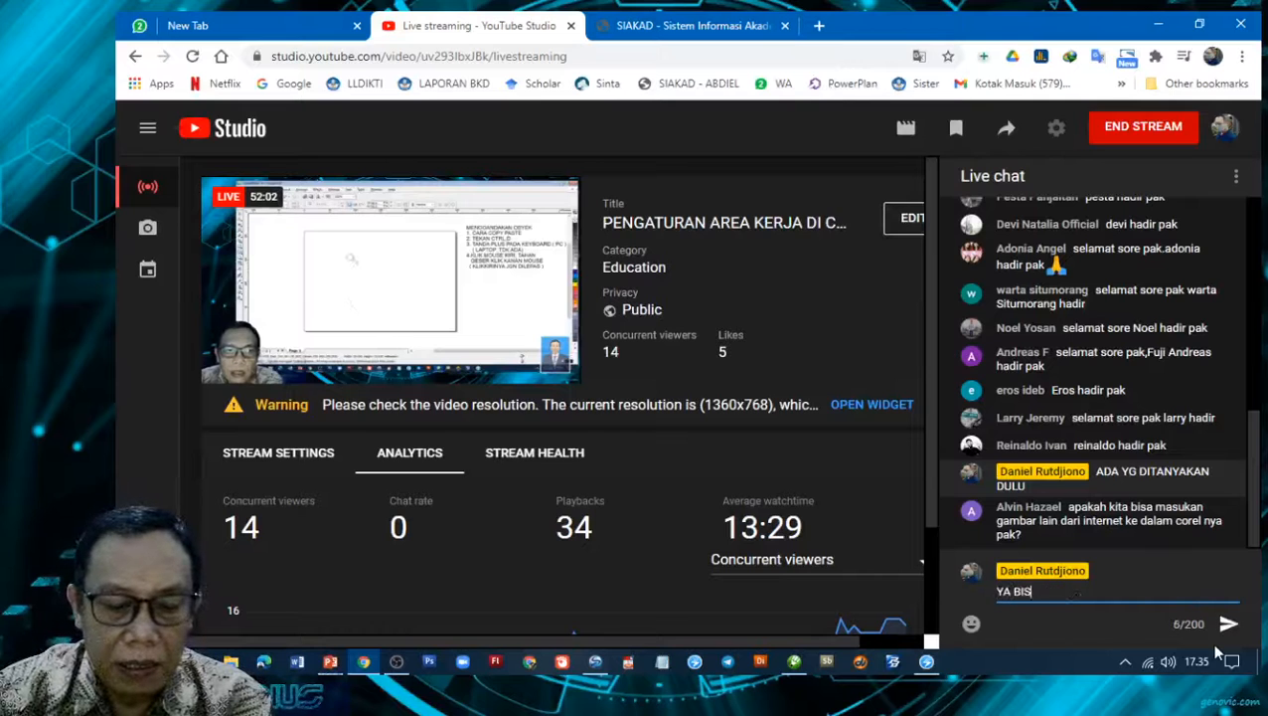
text(A)
key(Return)
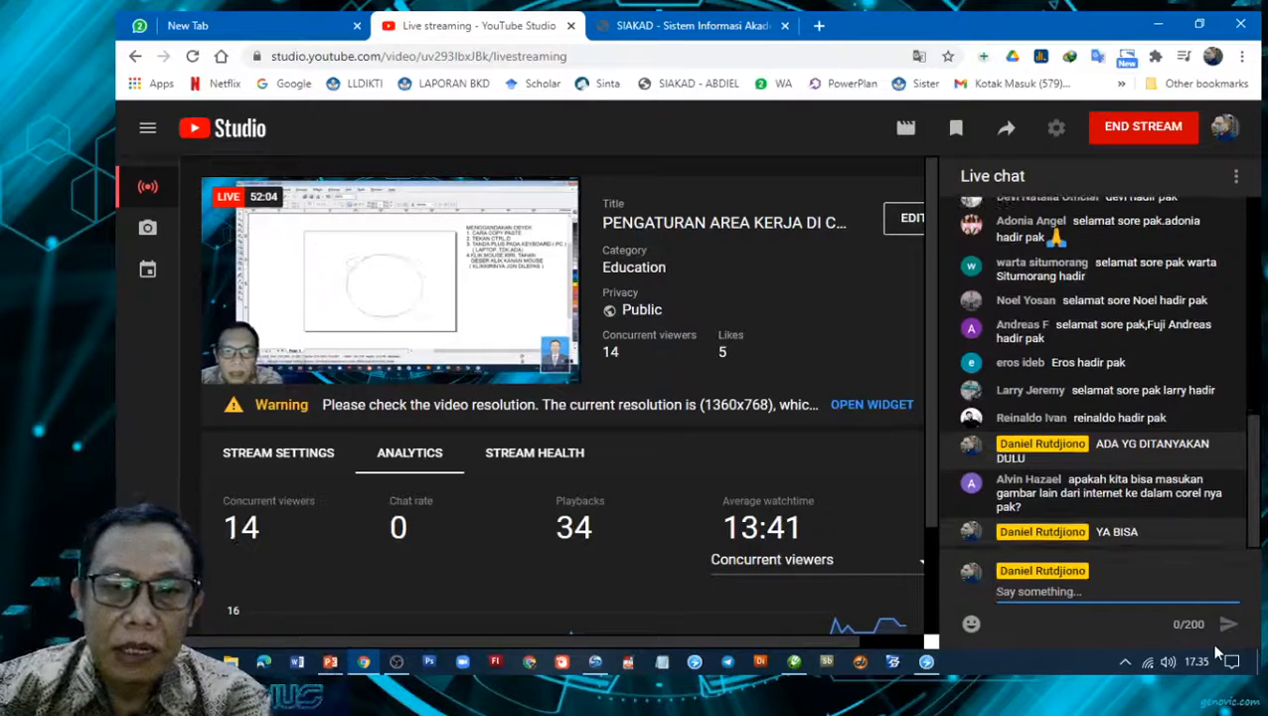
- Switch back to CorelDRAW X3 and start importing a picture into the drawing
click(775, 671)
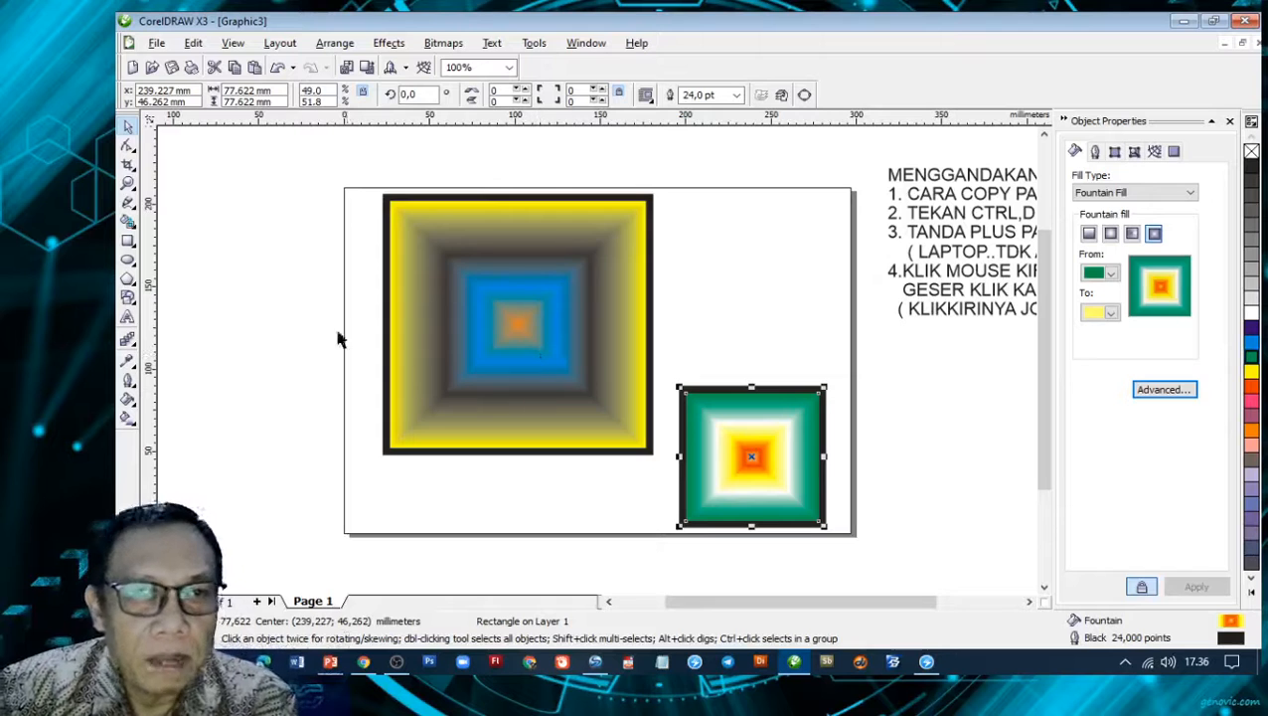
click(156, 42)
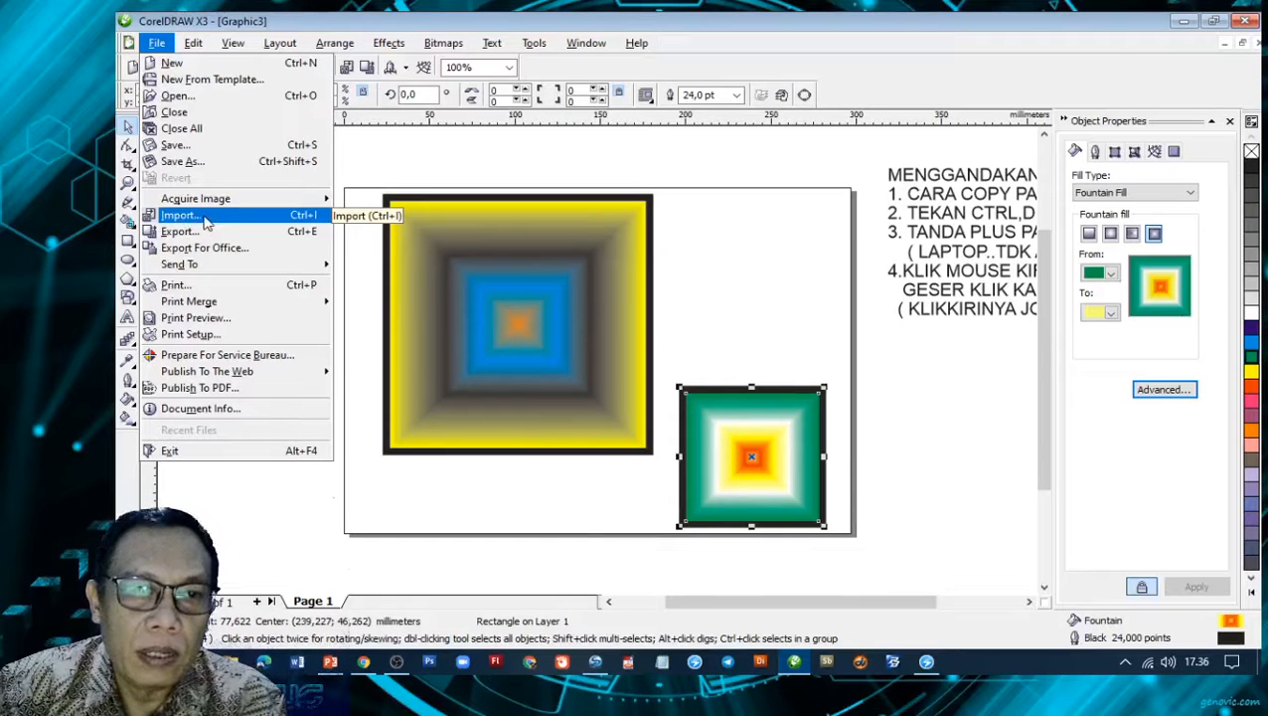
click(157, 43)
click(157, 42)
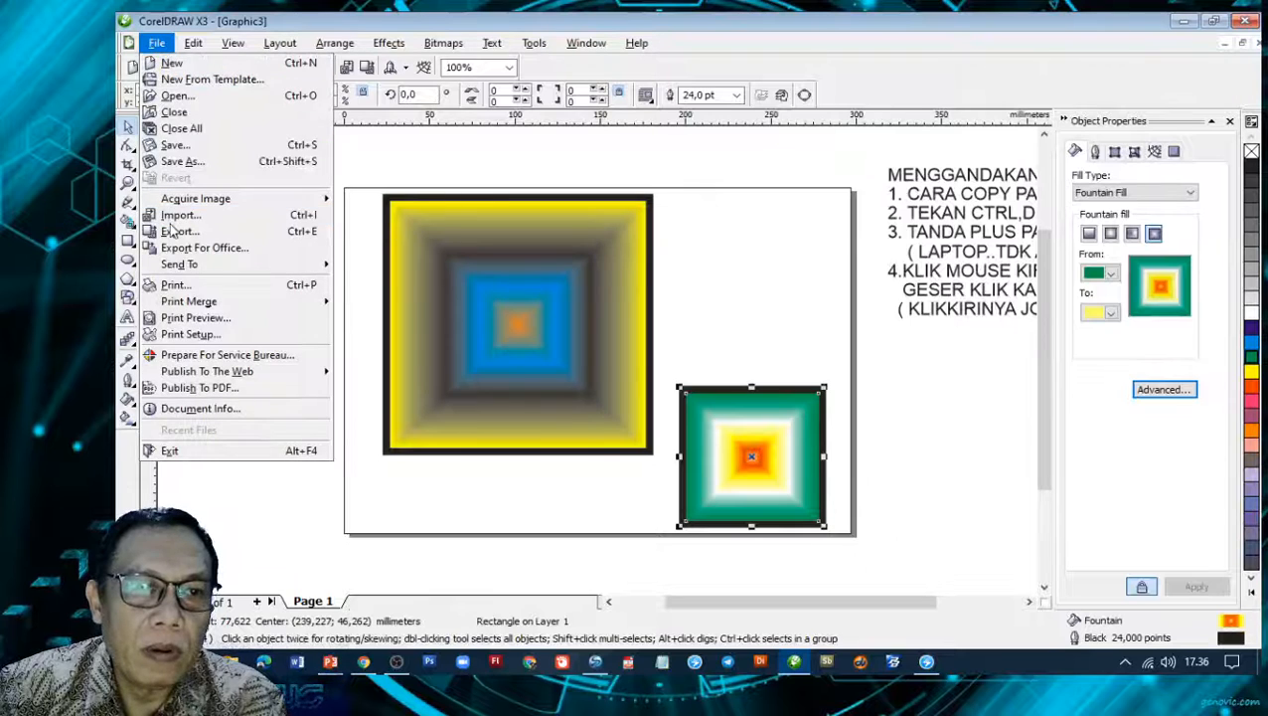
click(179, 215)
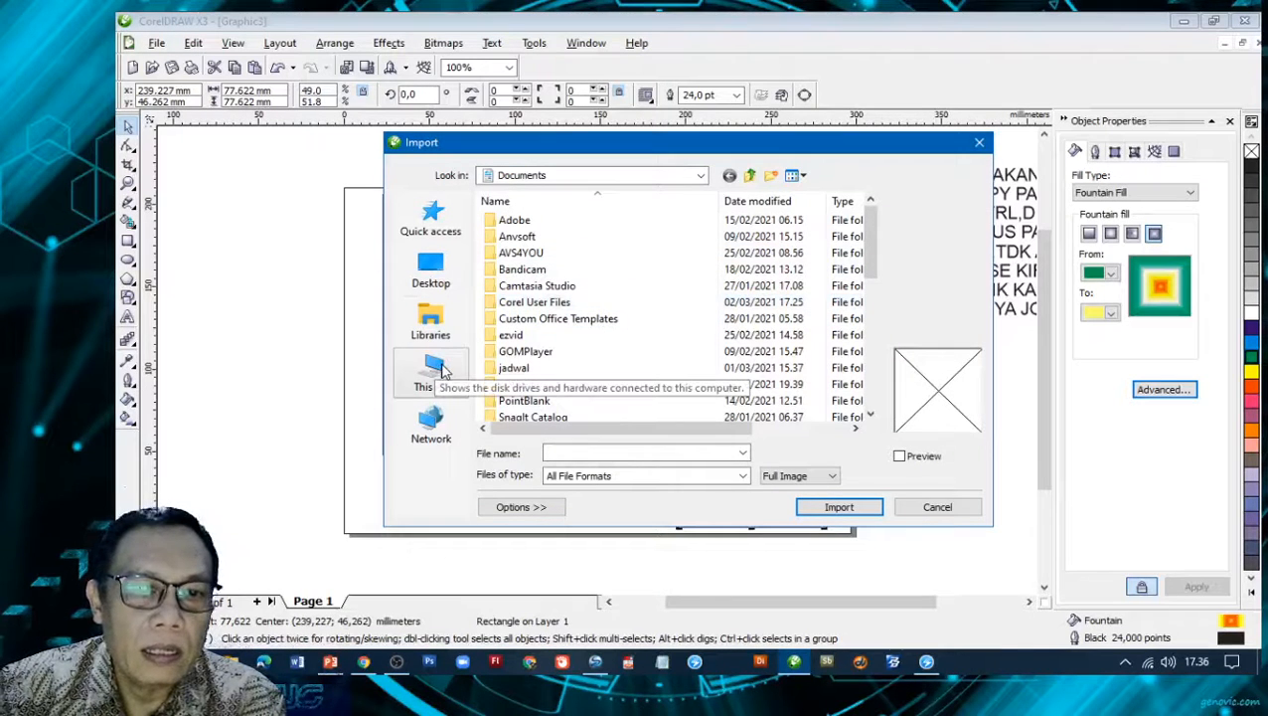
- Browse to the Automotive Car folder inside Bahanajar > Wallpaper on Local Disk (G:)
click(572, 177)
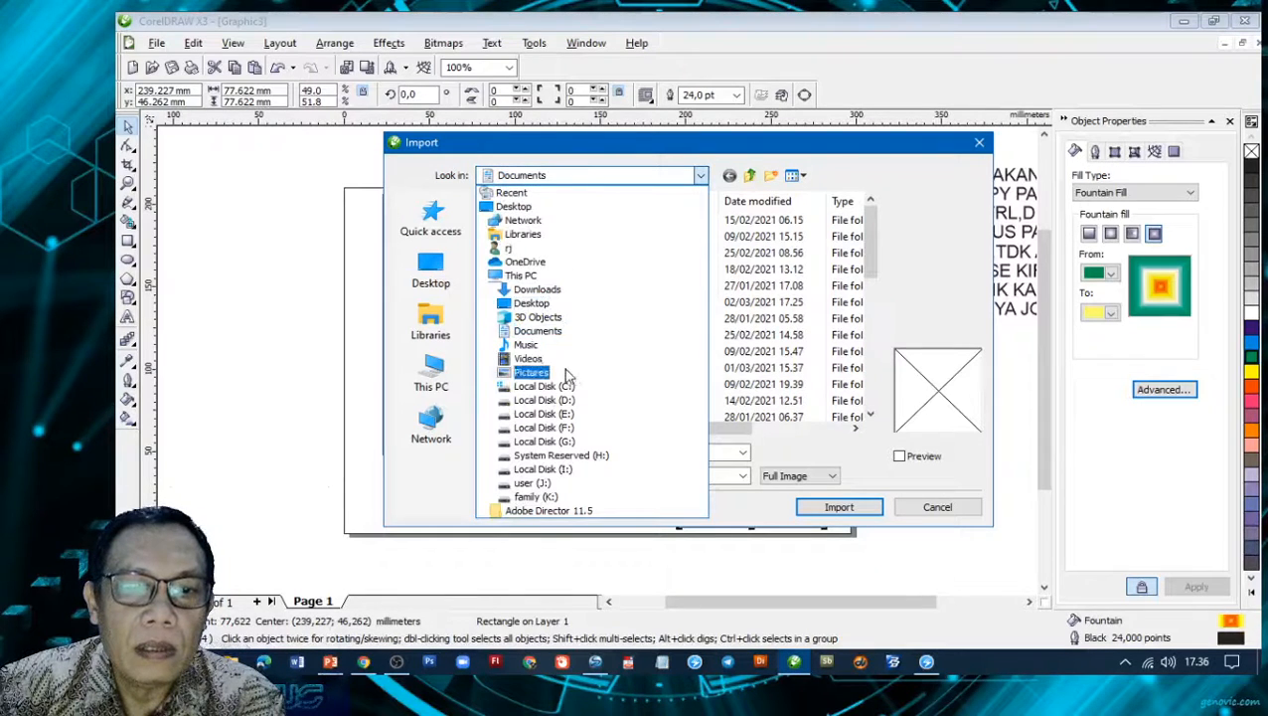
click(572, 440)
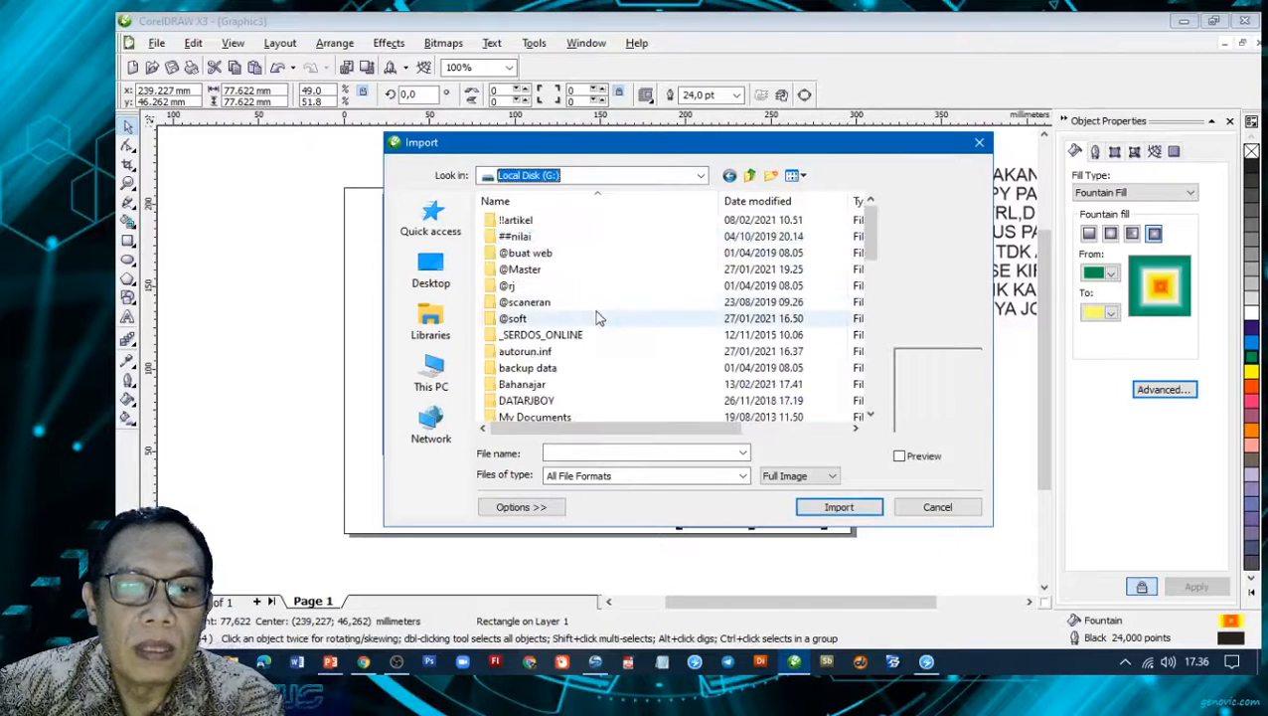
double_click(543, 386)
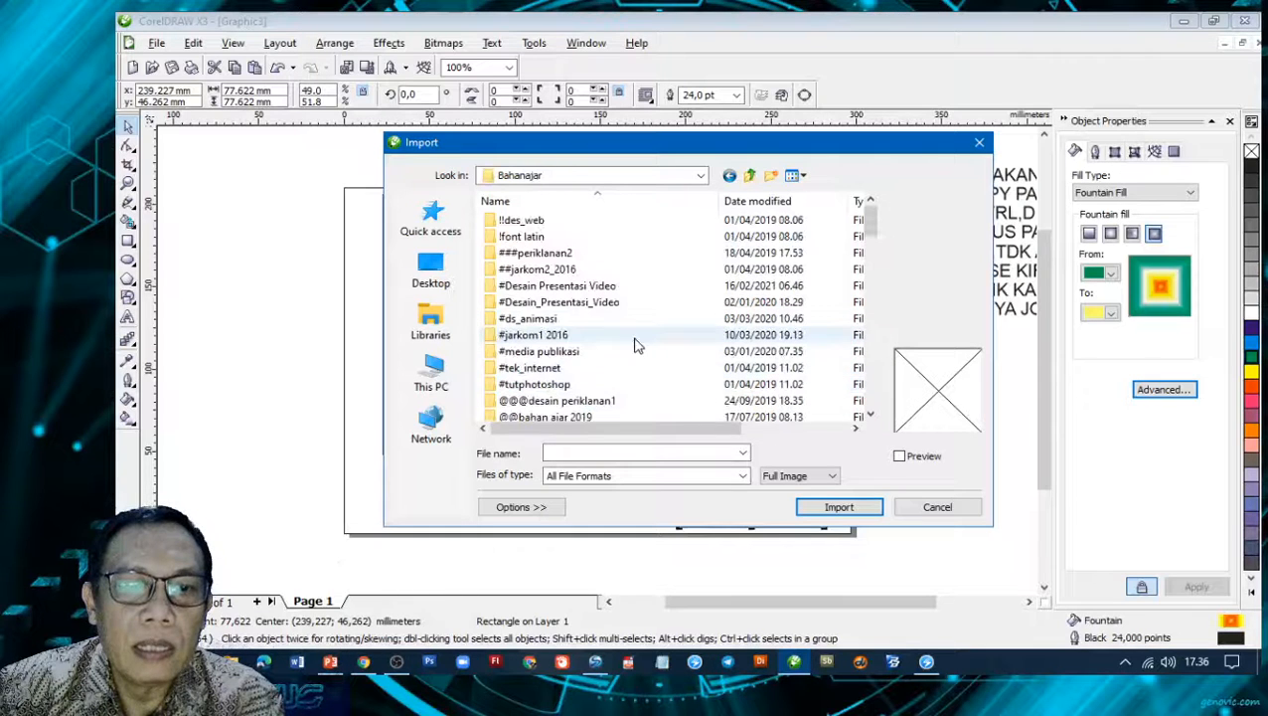
scroll(653, 344, down, 1)
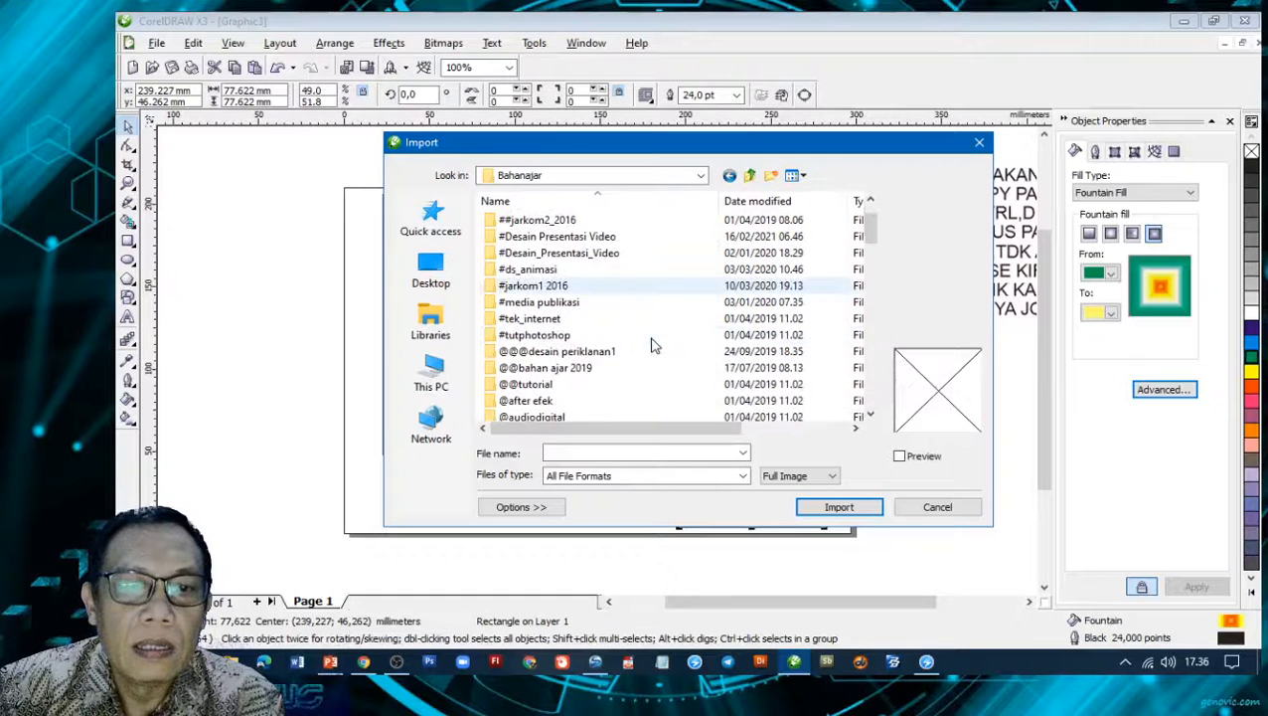
scroll(653, 344, down, 4)
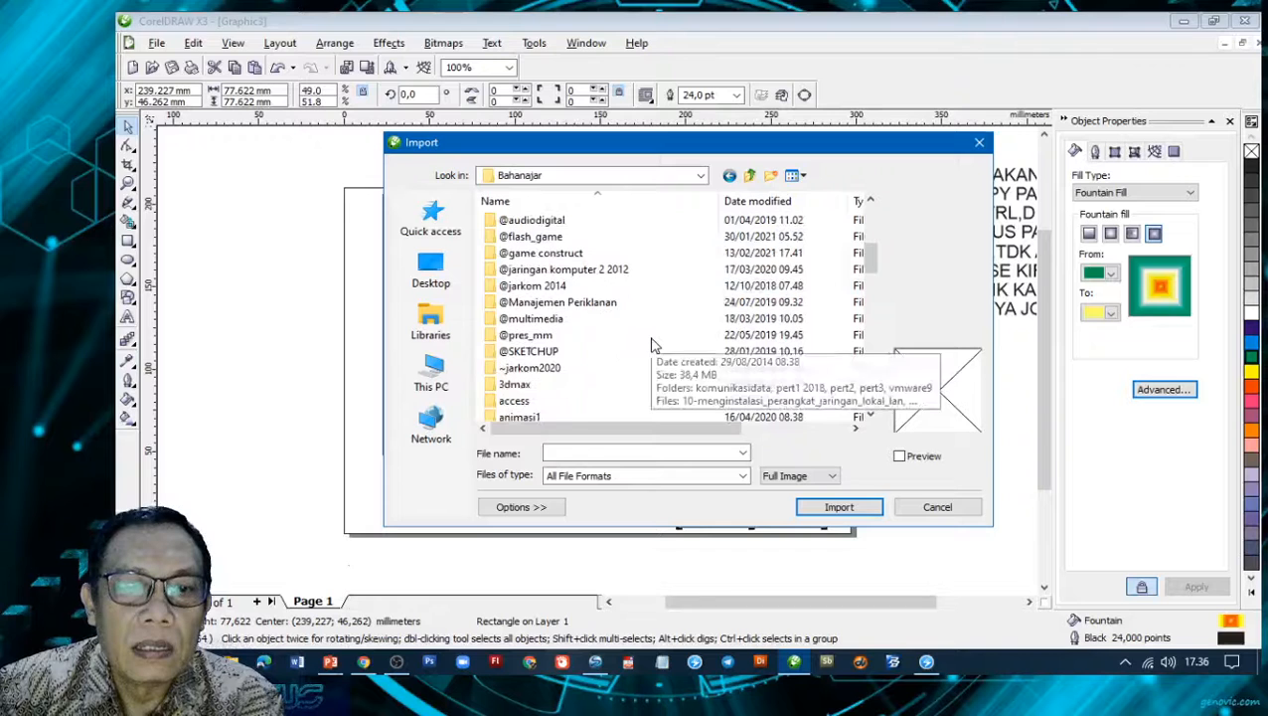
scroll(653, 344, down, 5)
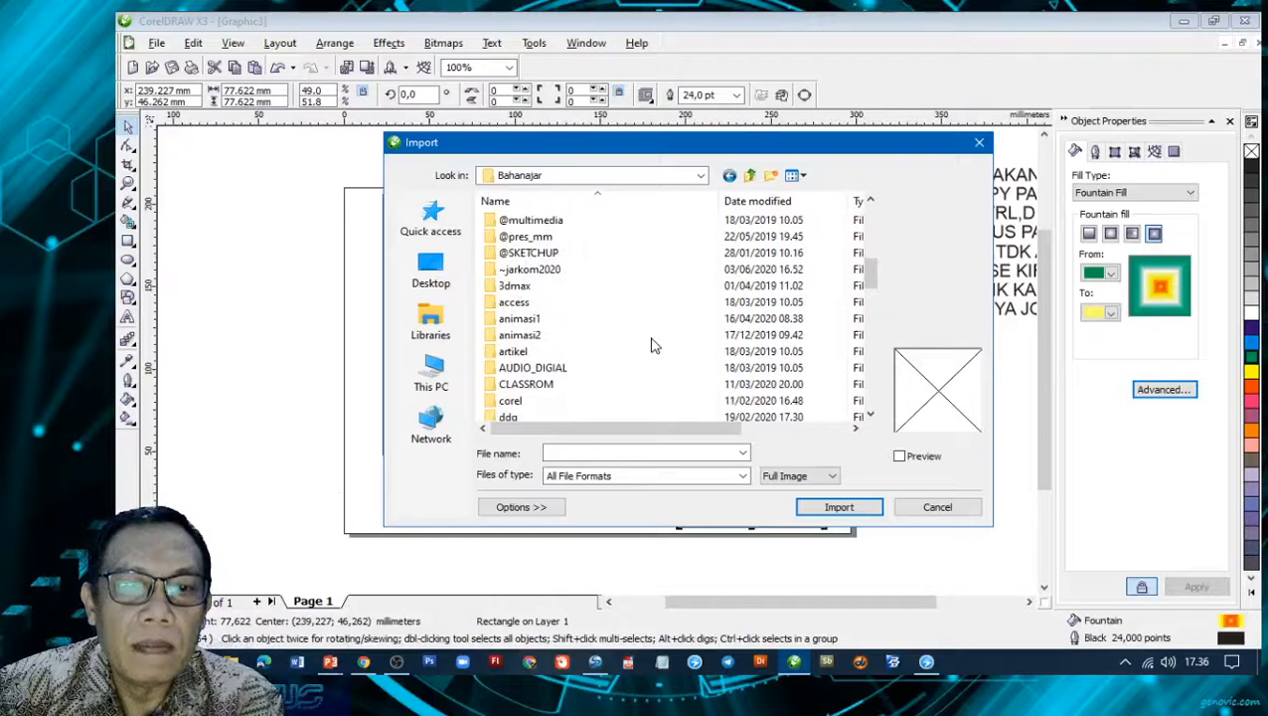
scroll(653, 344, down, 6)
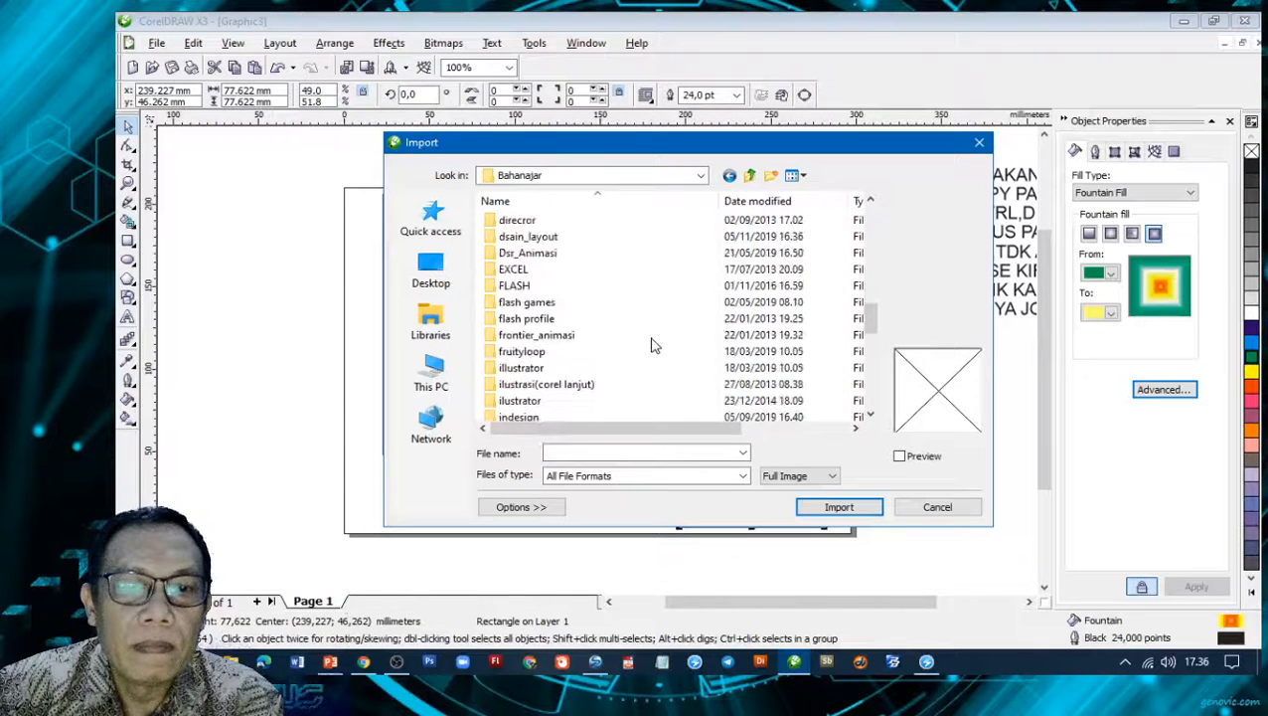
scroll(653, 344, down, 4)
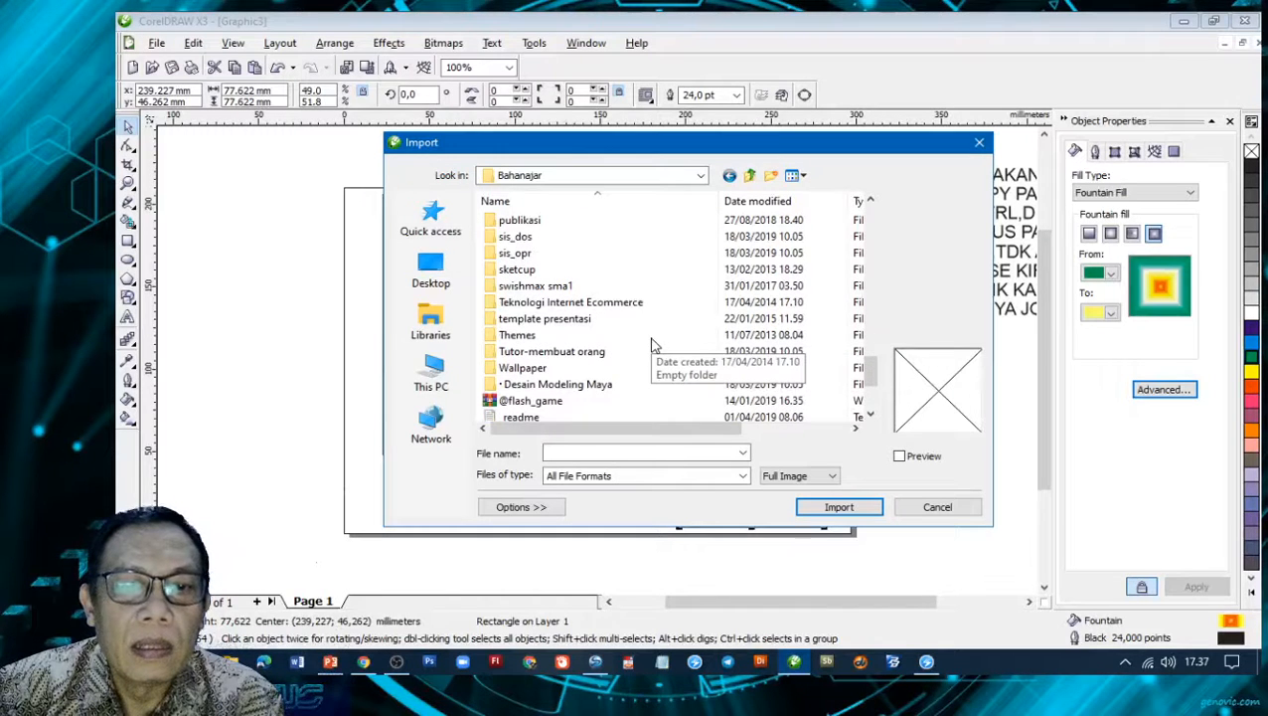
double_click(544, 373)
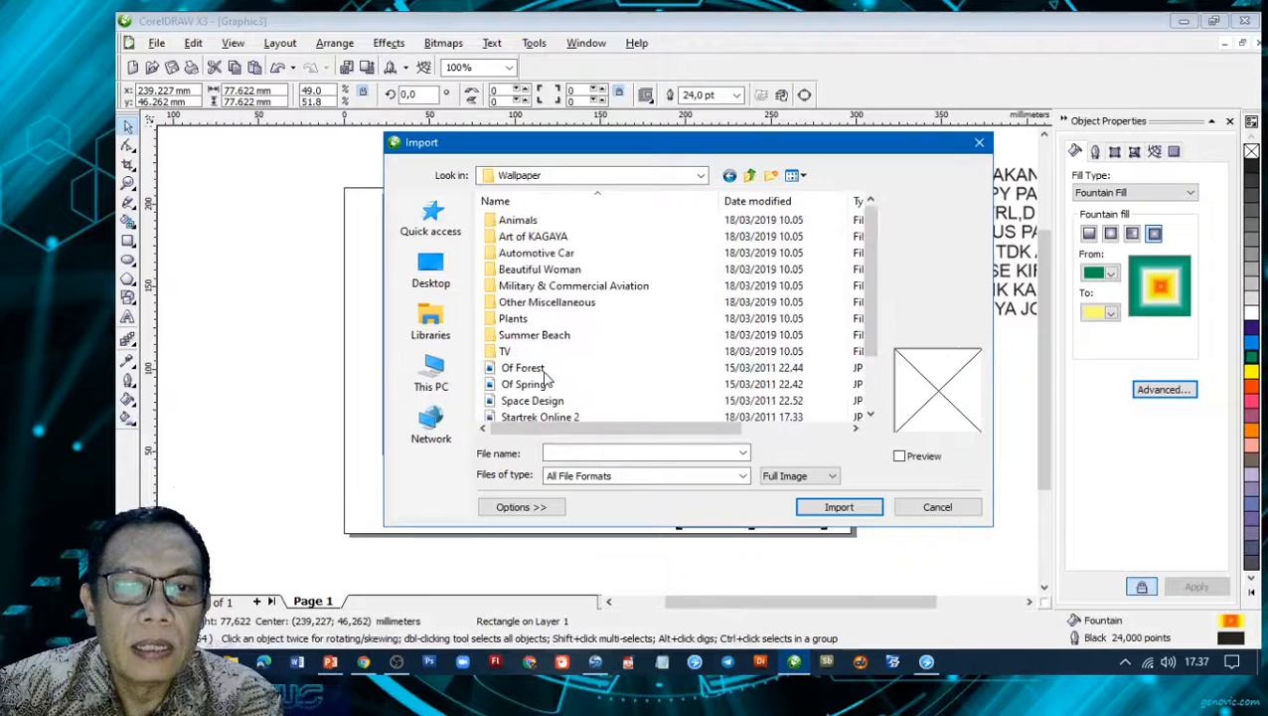
double_click(549, 255)
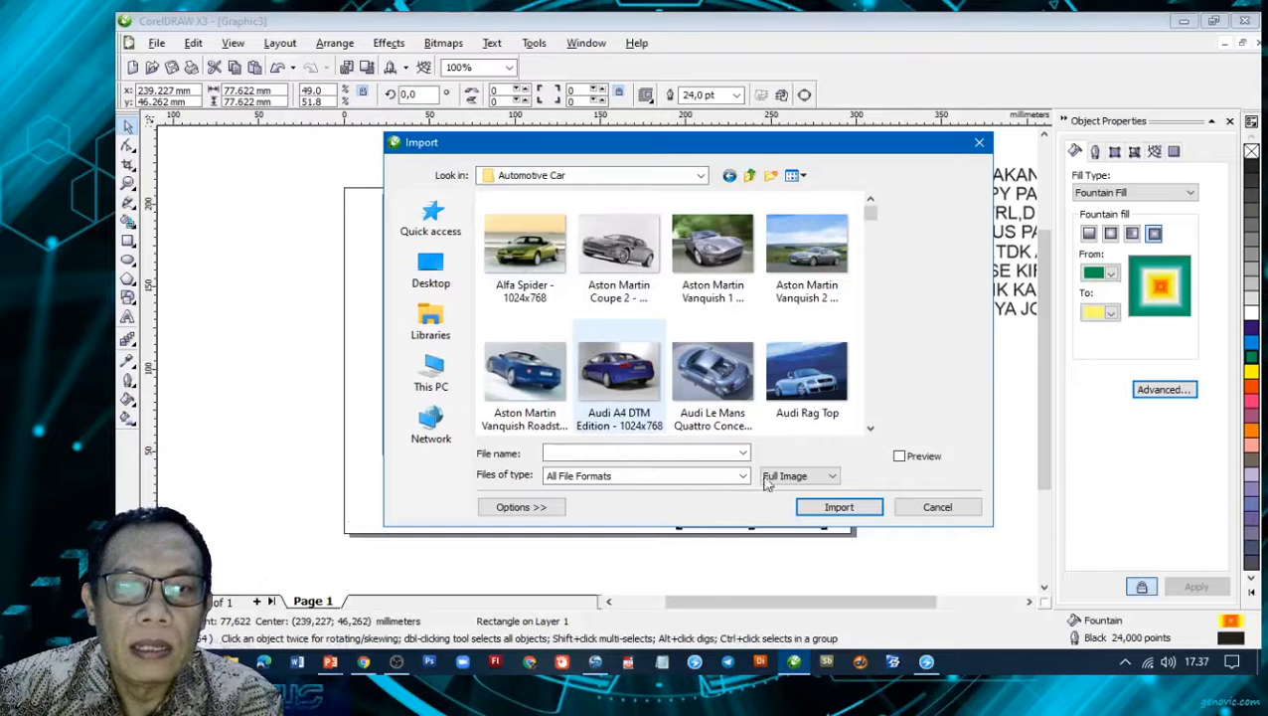
- Import the Audi A4 DTM Edition - 1024x768 picture and place it above the small square, about 82 mm wide
click(838, 507)
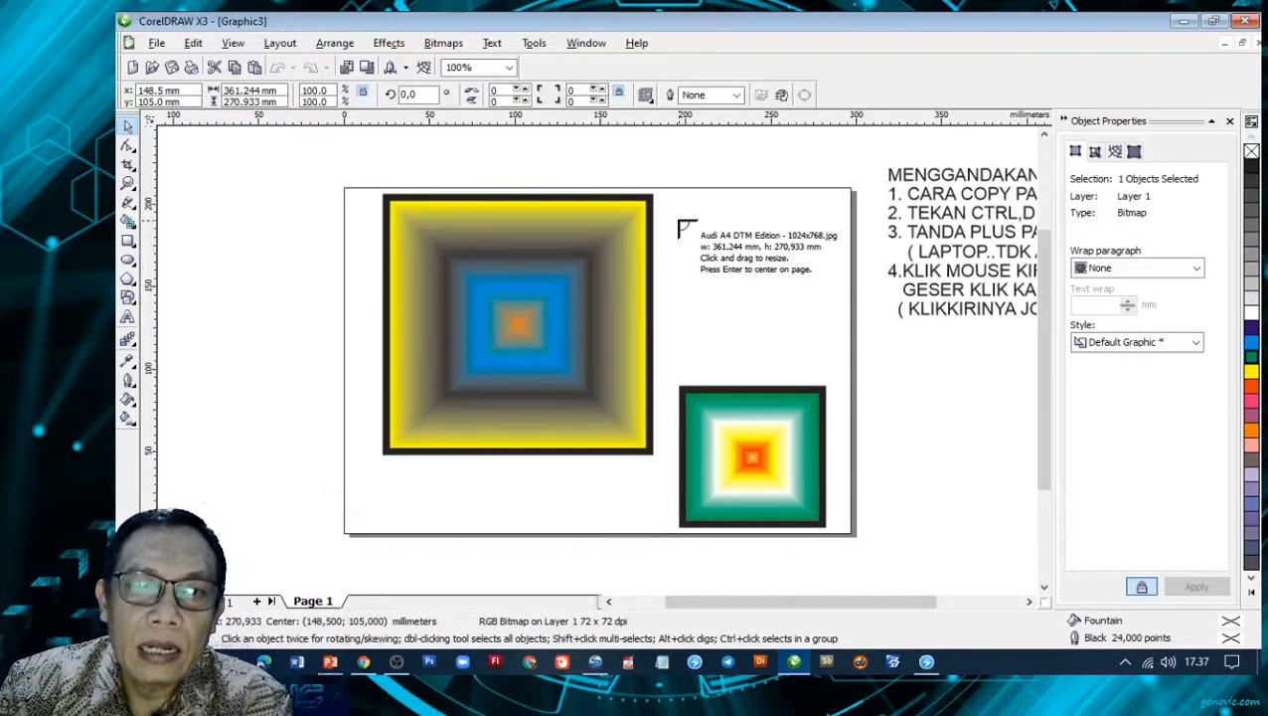
drag(678, 221, 809, 375)
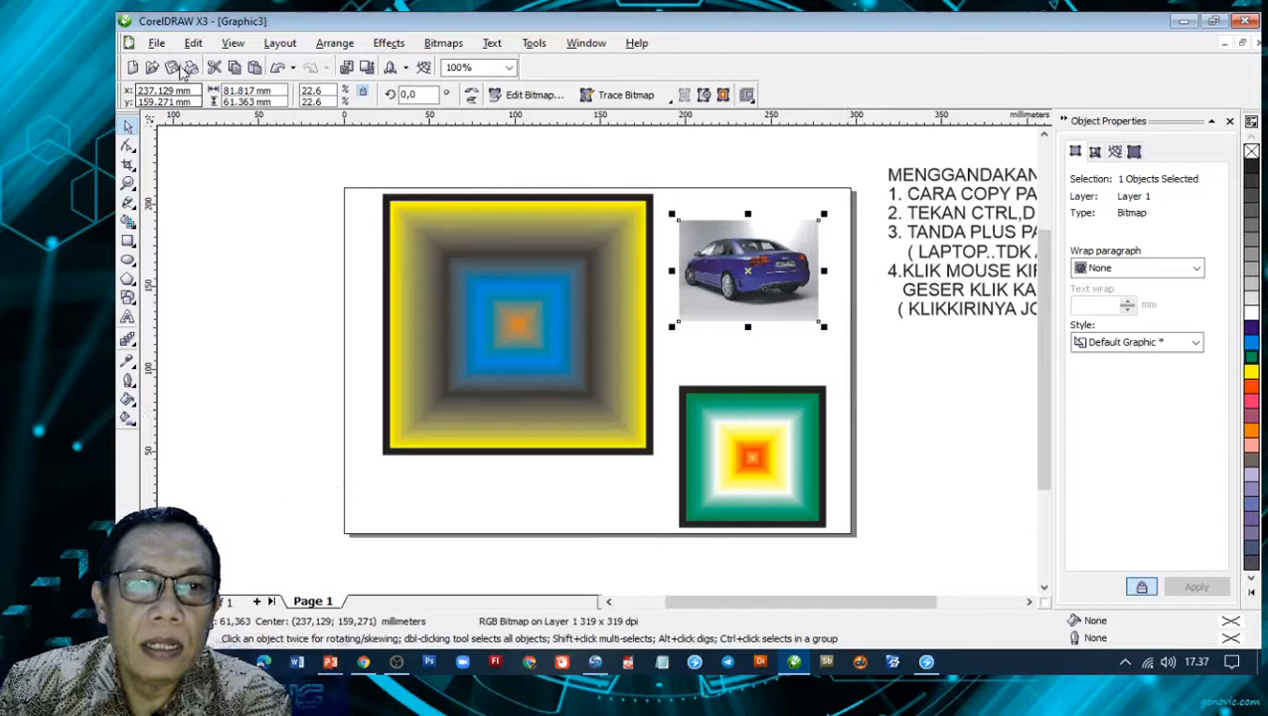
- Import the Aston Martin Coupe 2 picture and scale it down over the centre of the large gradient square
click(155, 45)
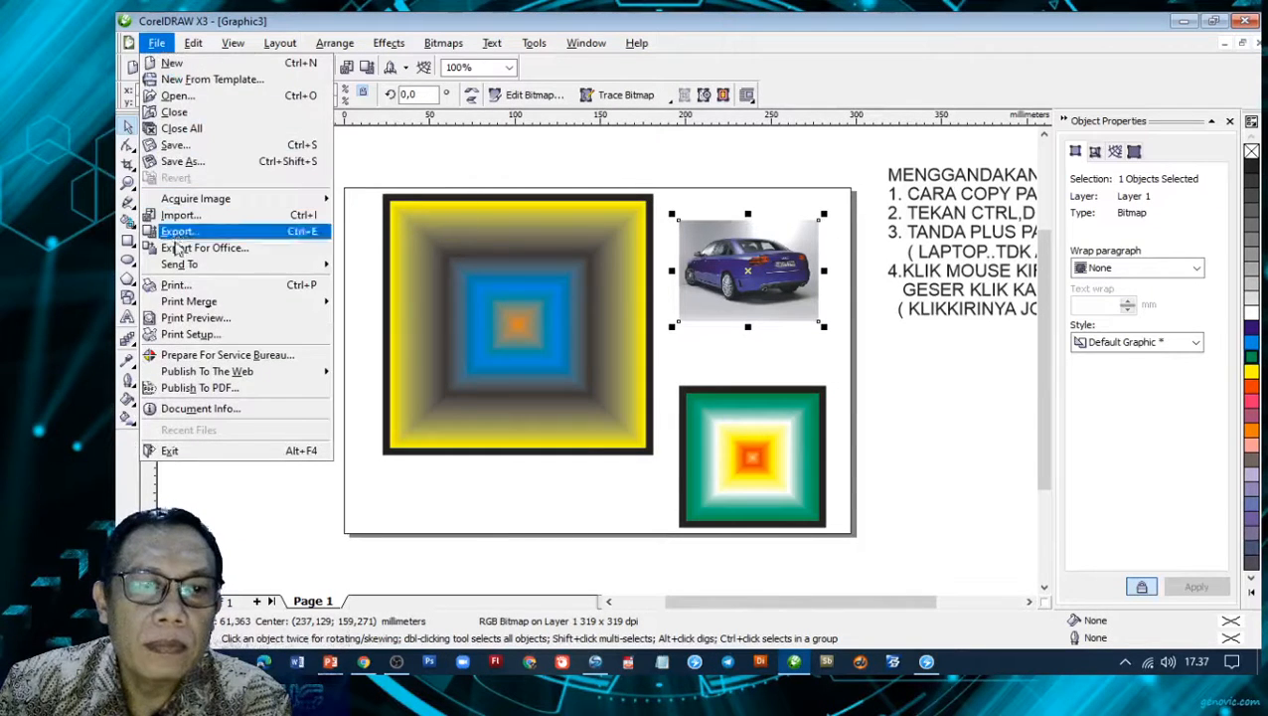
click(182, 223)
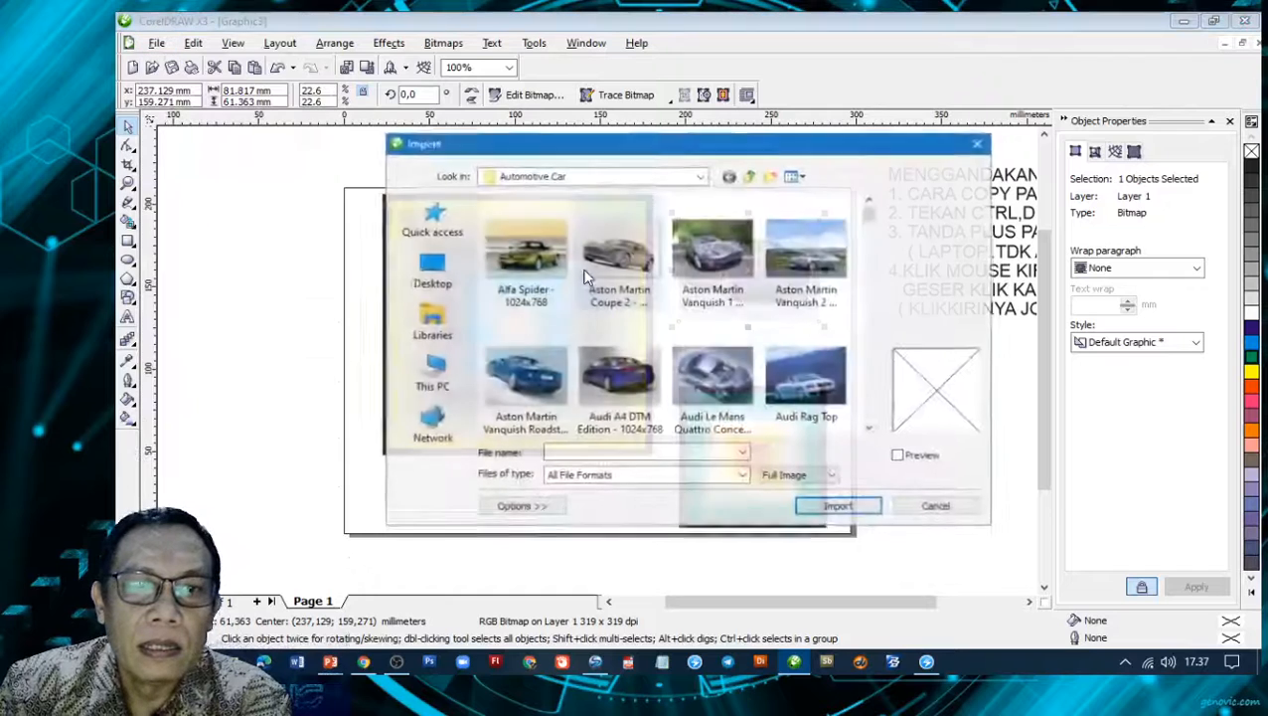
click(550, 273)
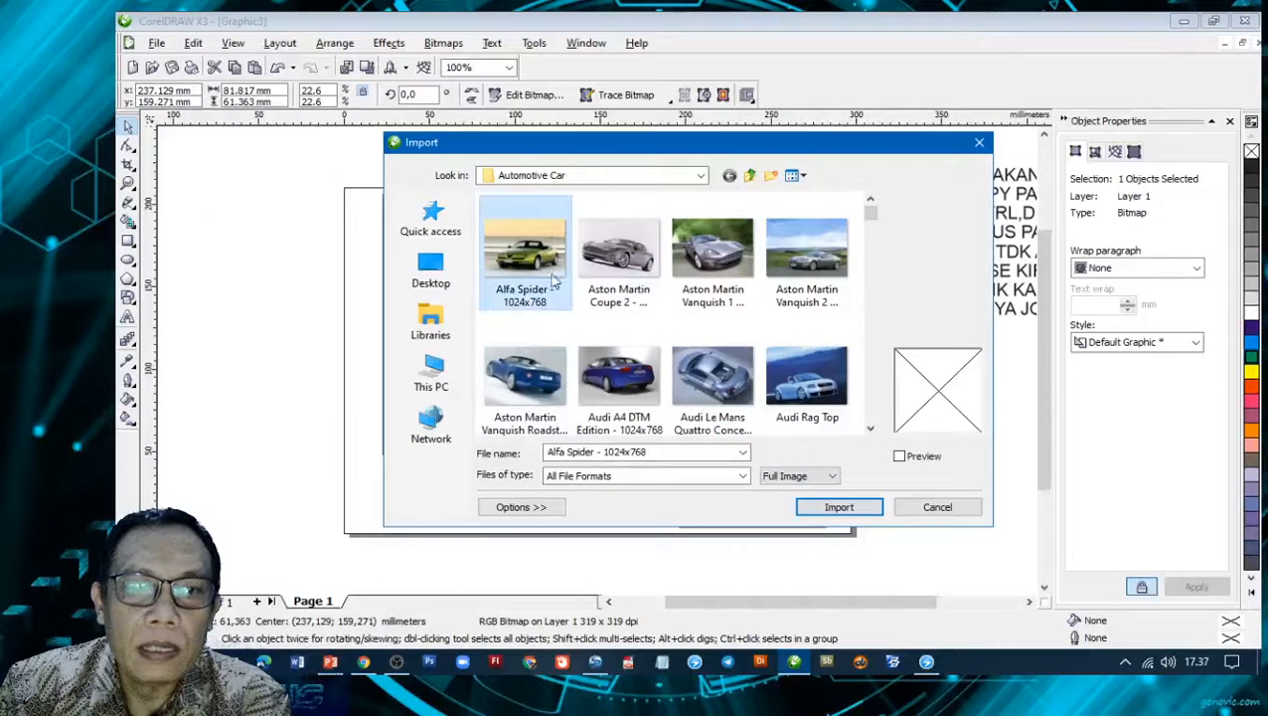
click(642, 264)
click(839, 507)
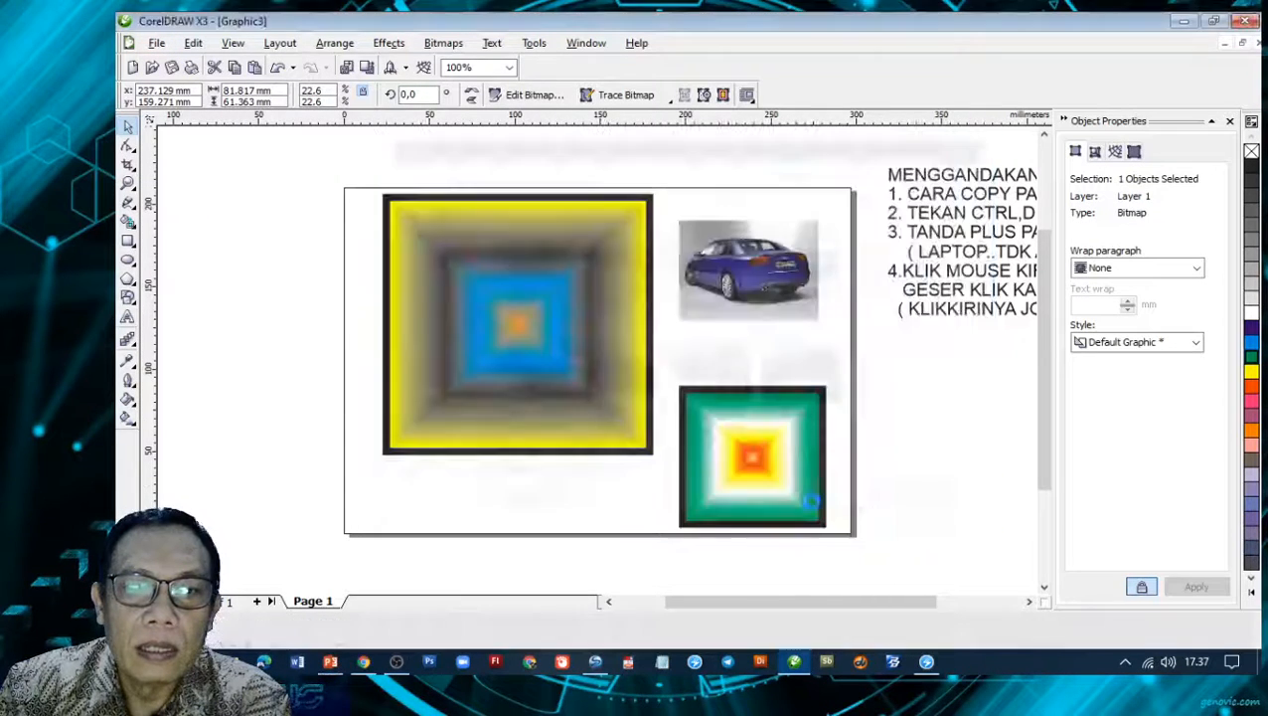
click(480, 322)
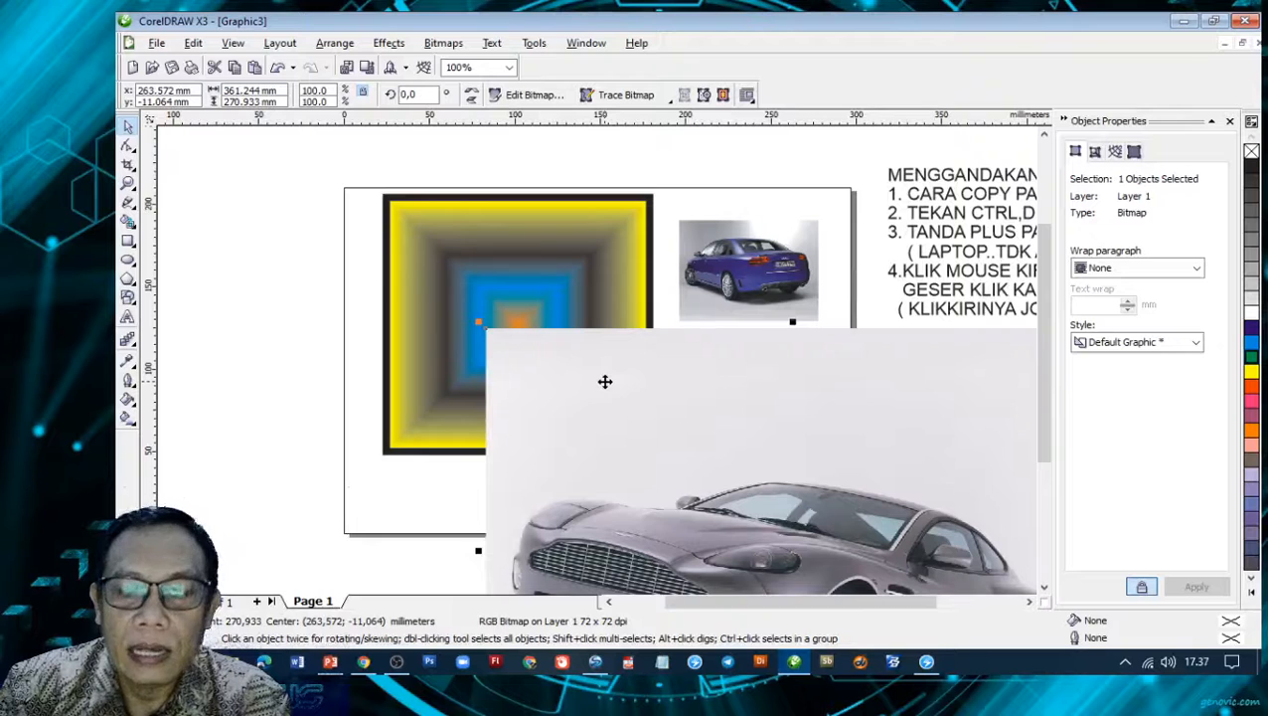
drag(604, 380, 422, 235)
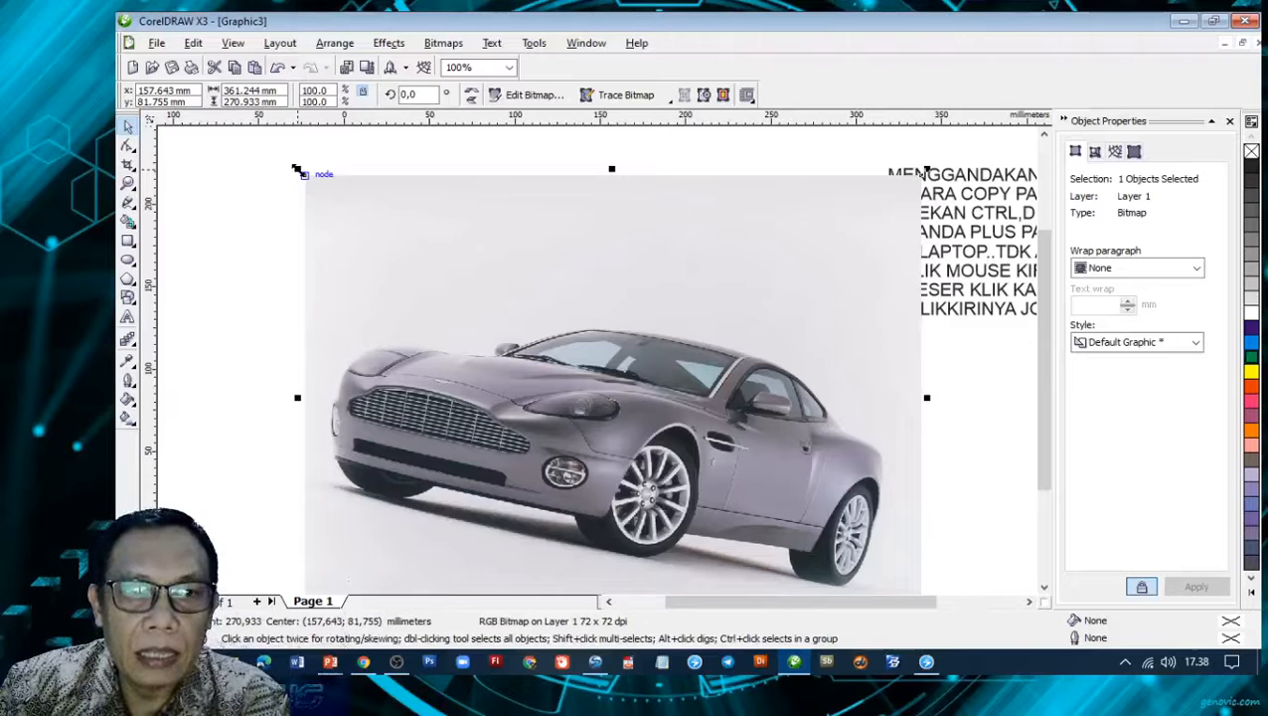
drag(296, 171, 507, 318)
- Shrink the large gradient square to about 83 by 62 mm so its thick outline frames the Aston Martin picture, and deselect it
click(495, 207)
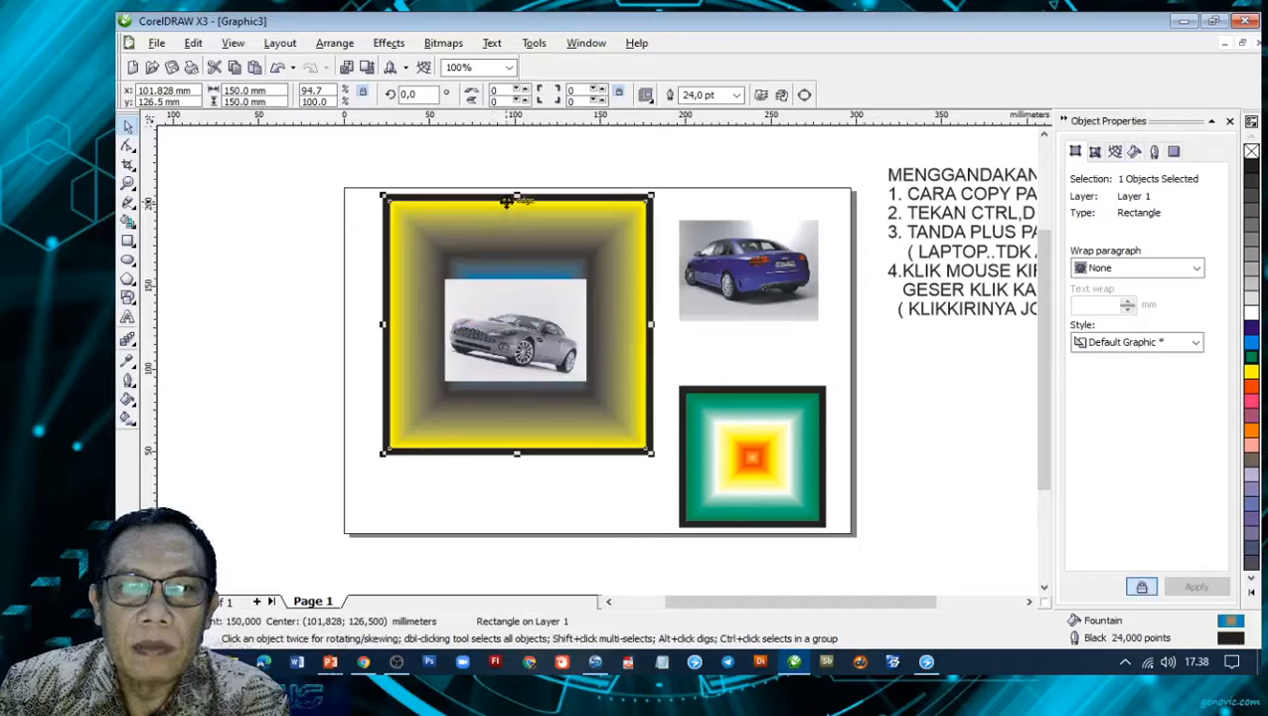
drag(511, 201, 511, 273)
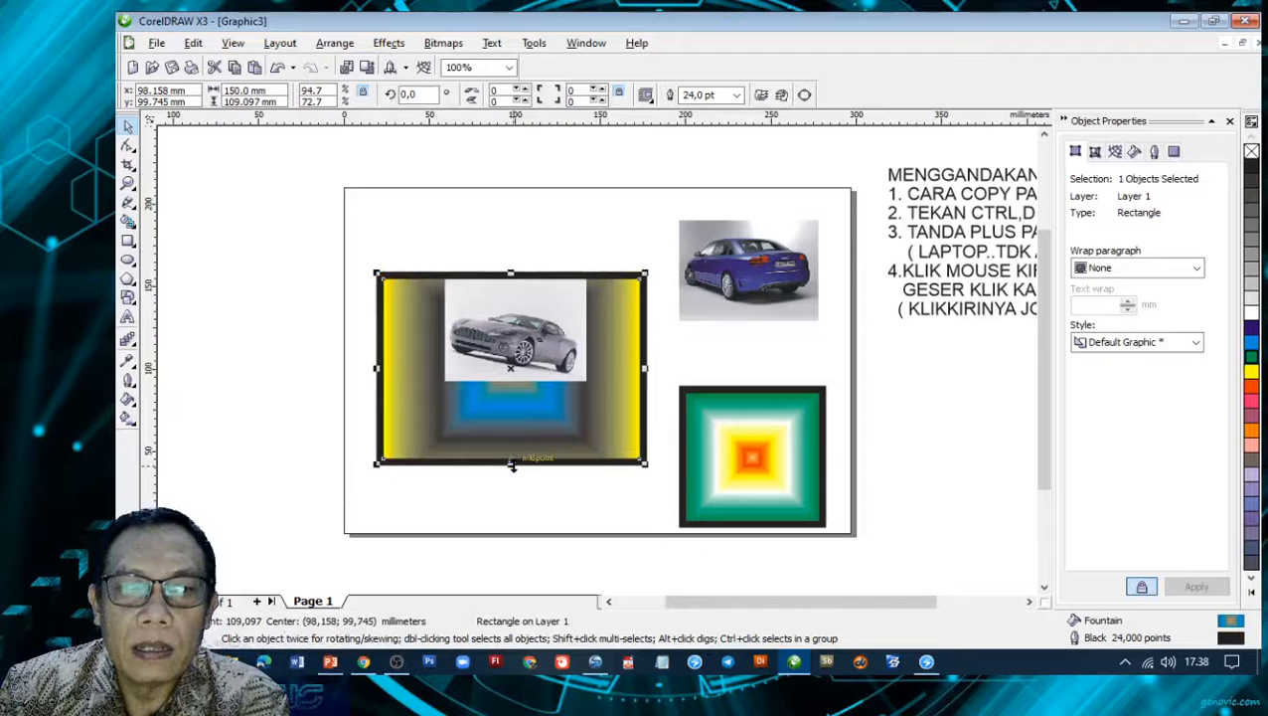
drag(511, 463, 510, 387)
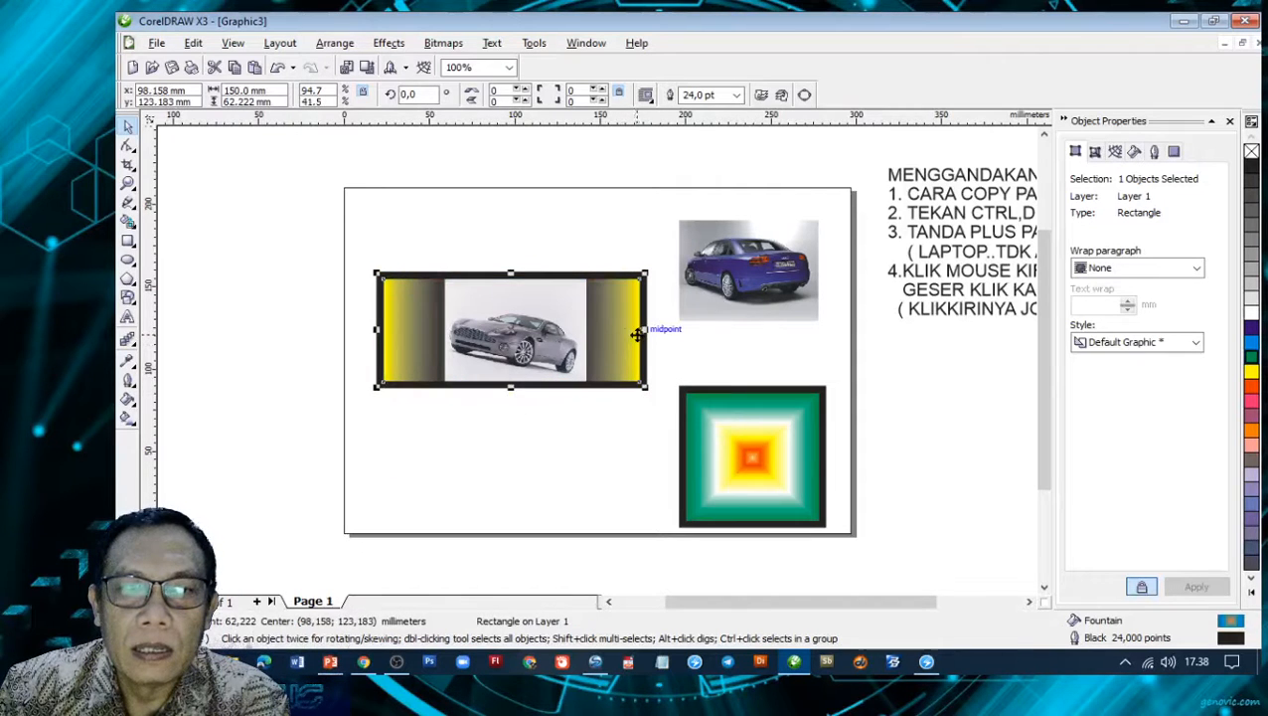
drag(641, 329, 593, 329)
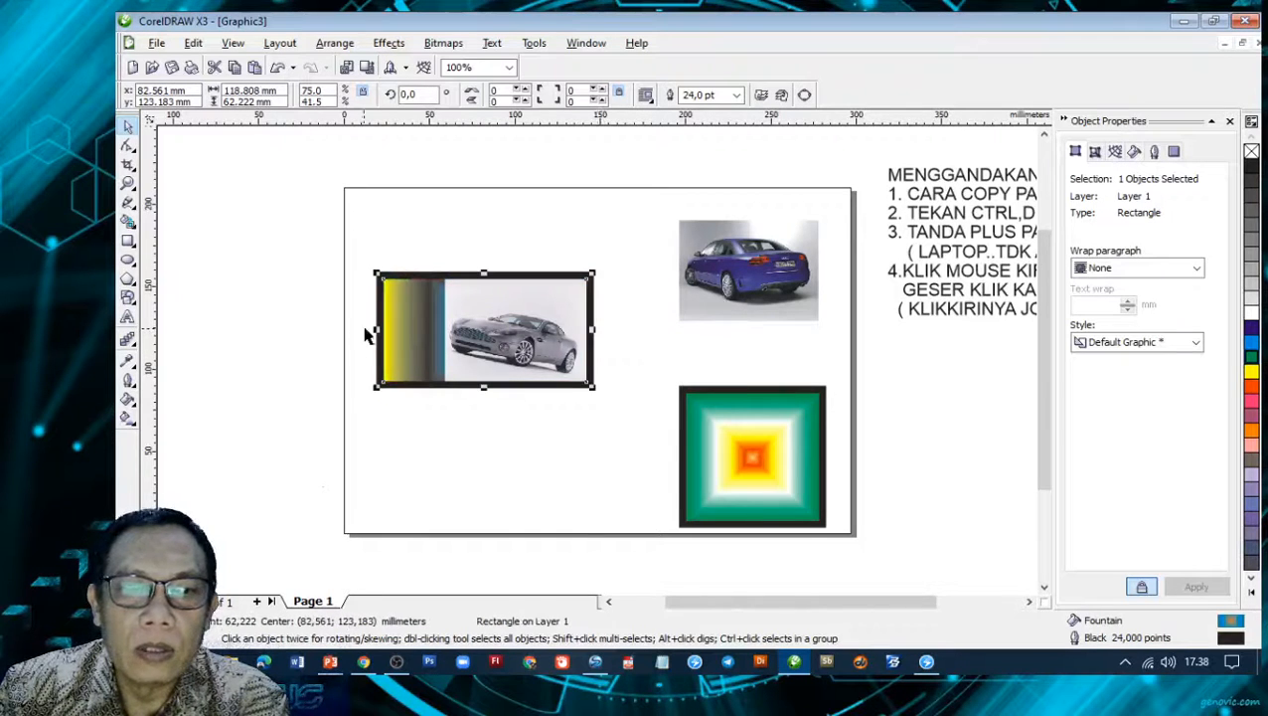
drag(425, 331, 437, 330)
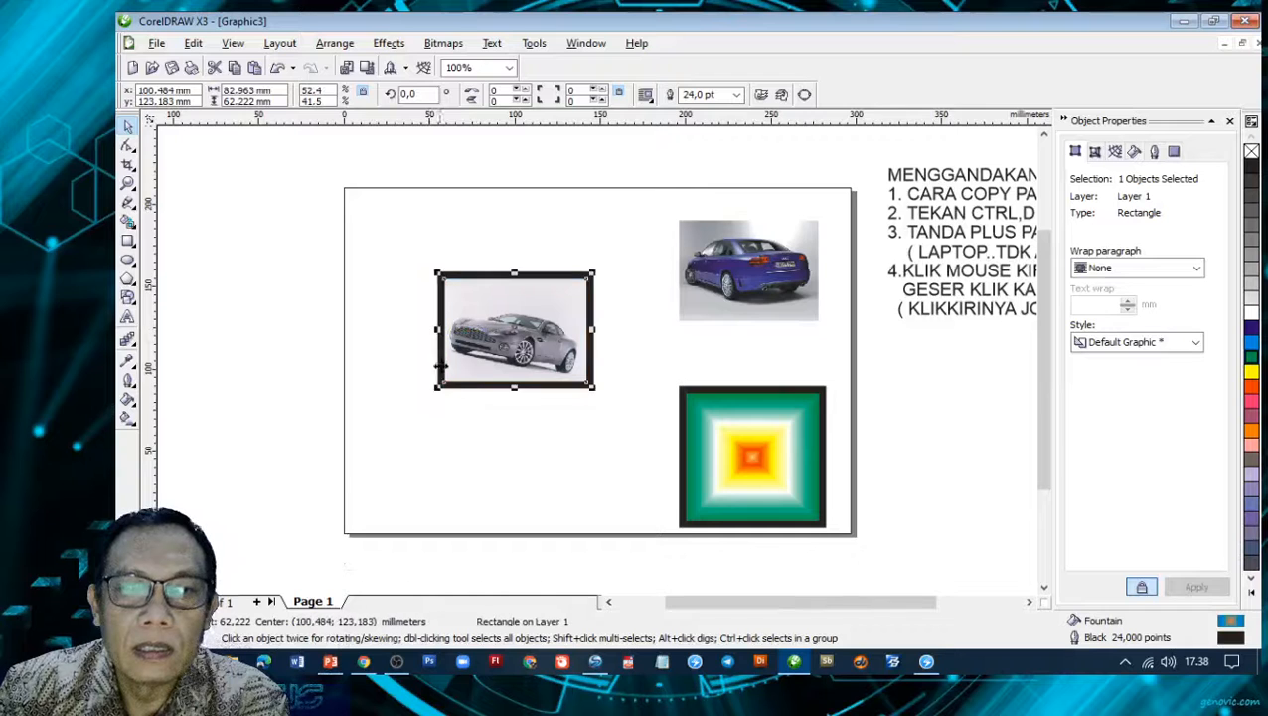
click(496, 436)
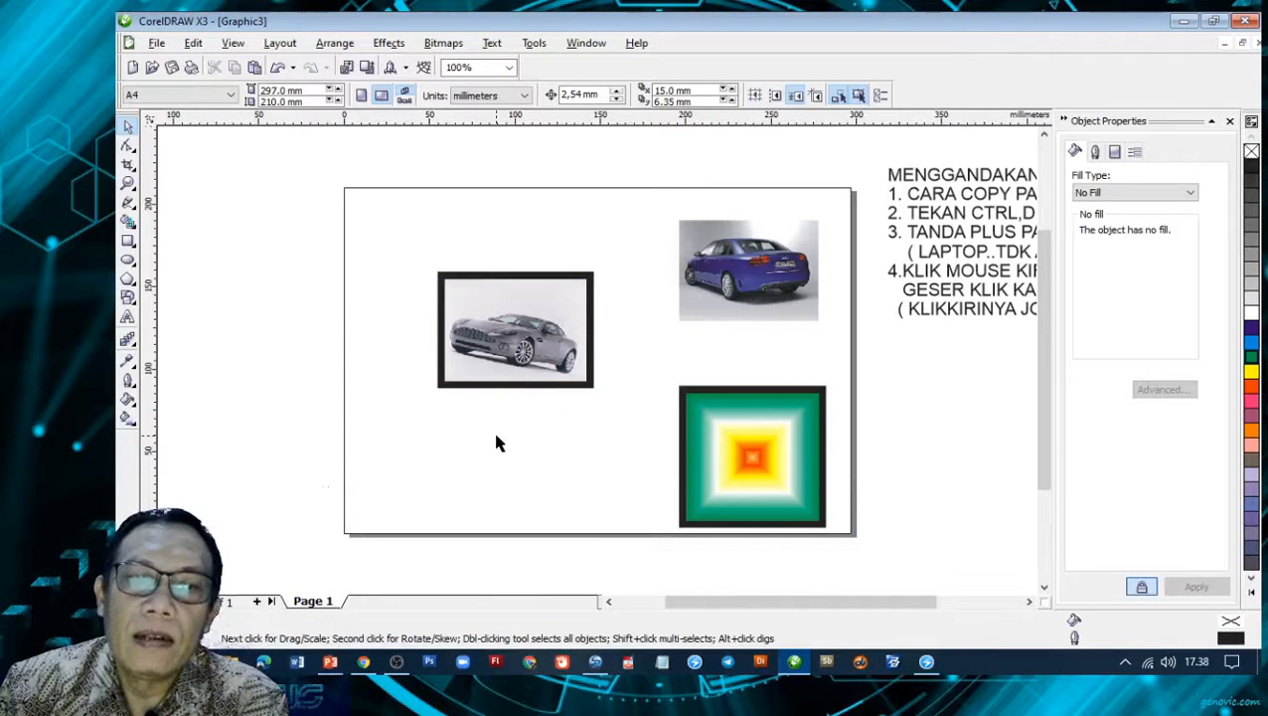
- Start another import and browse to the abdiel folder inside ####fullonline on Local Disk (D:)
click(157, 44)
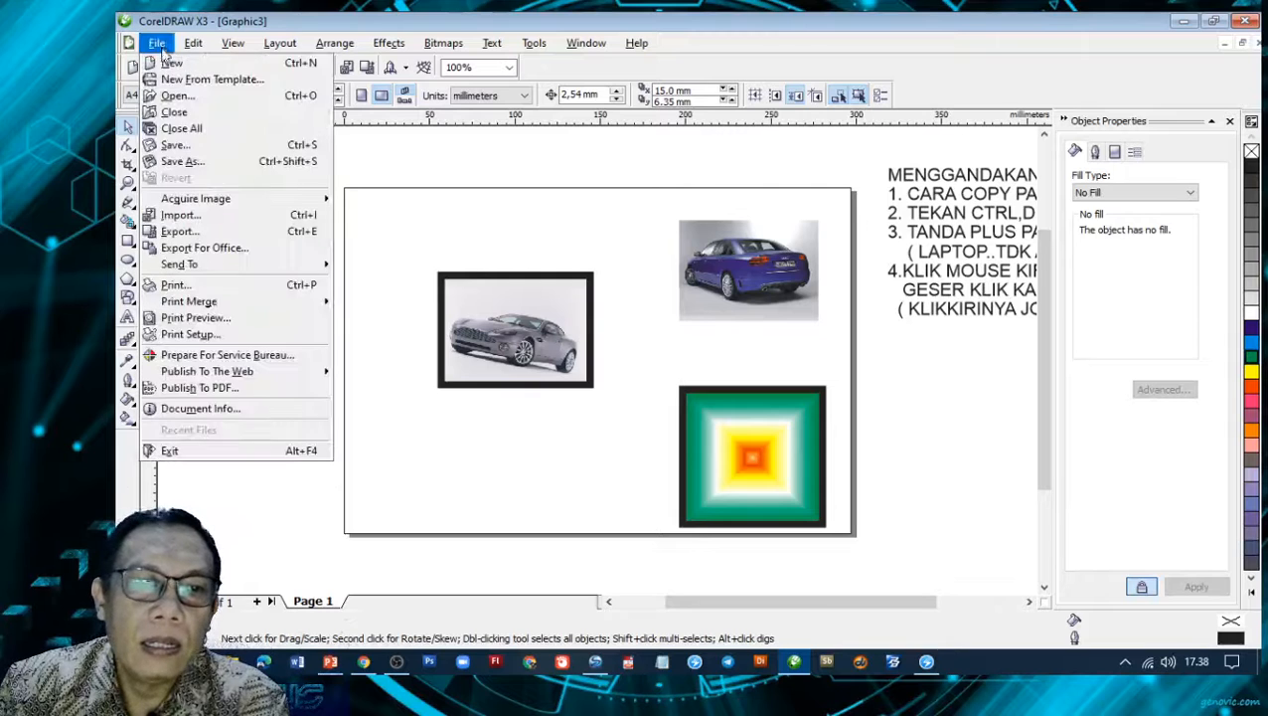
click(175, 215)
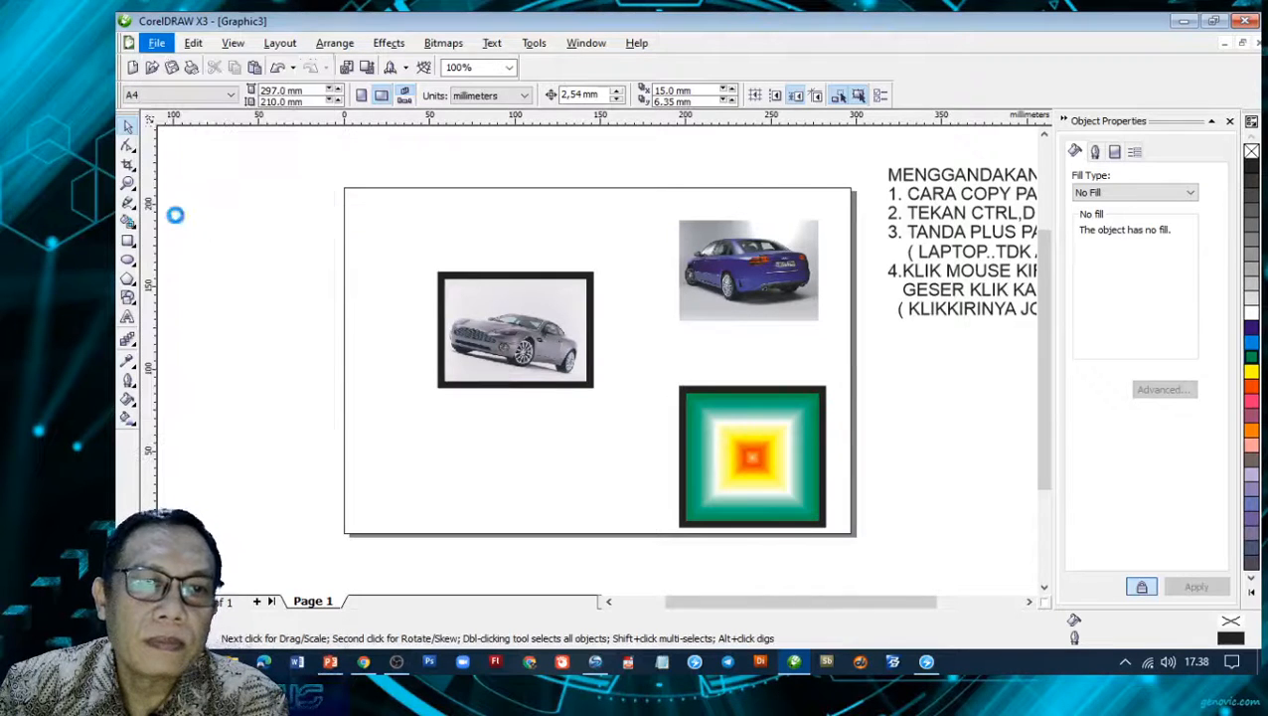
click(587, 176)
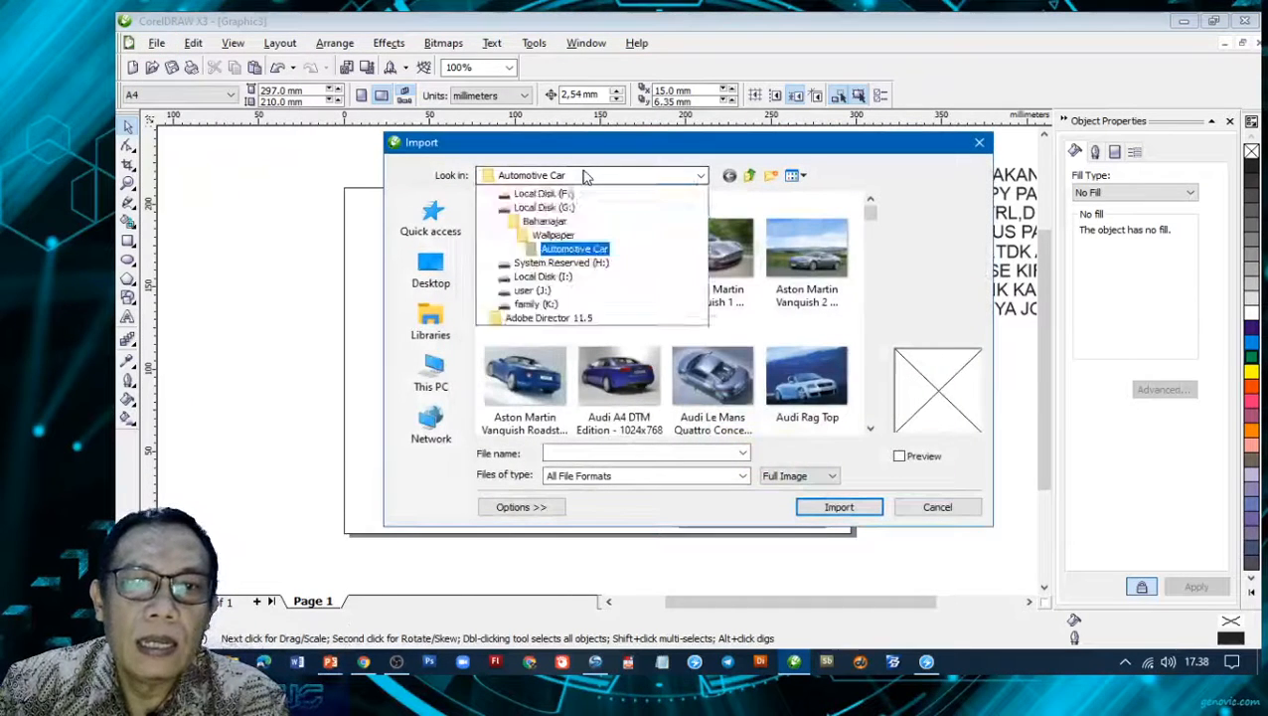
click(555, 398)
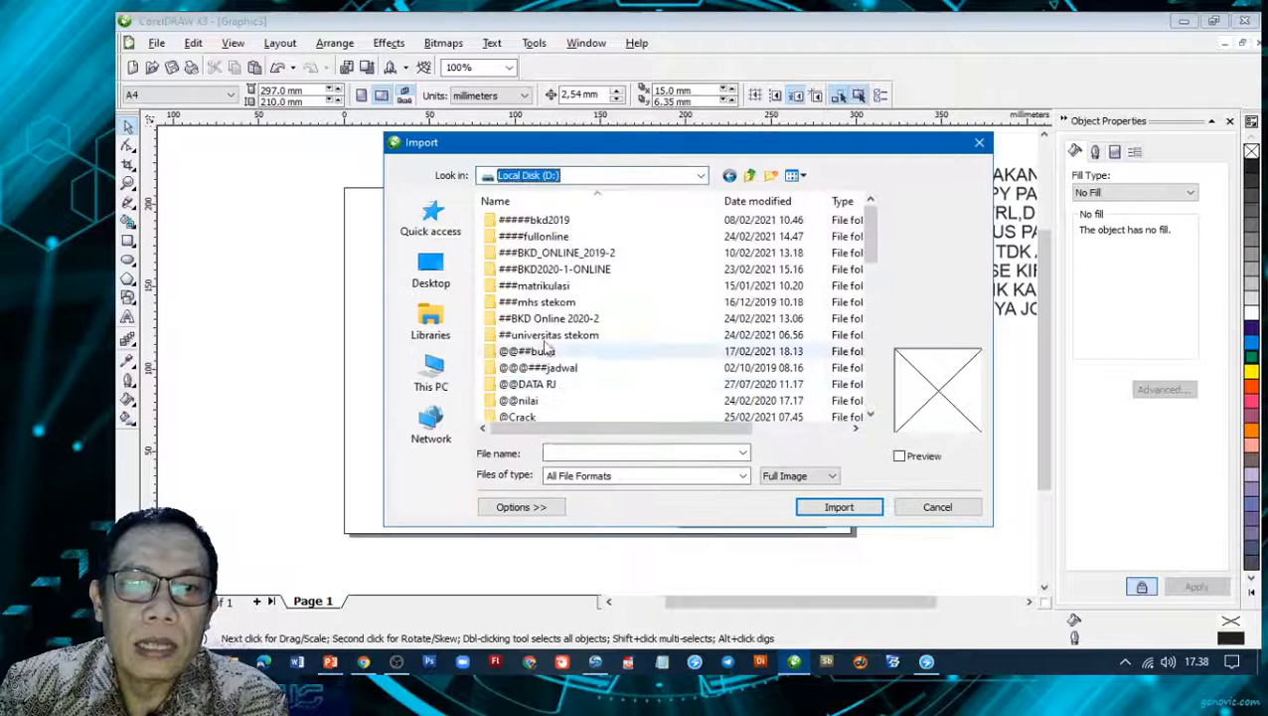
double_click(538, 238)
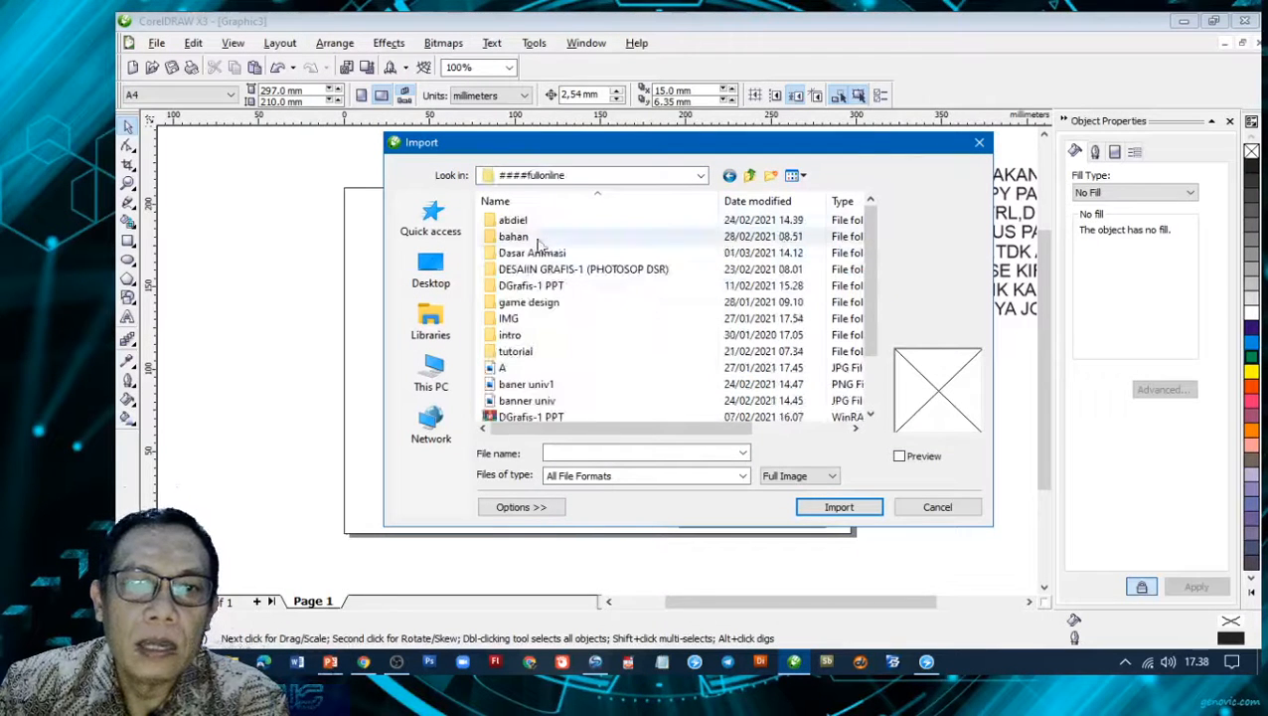
double_click(514, 221)
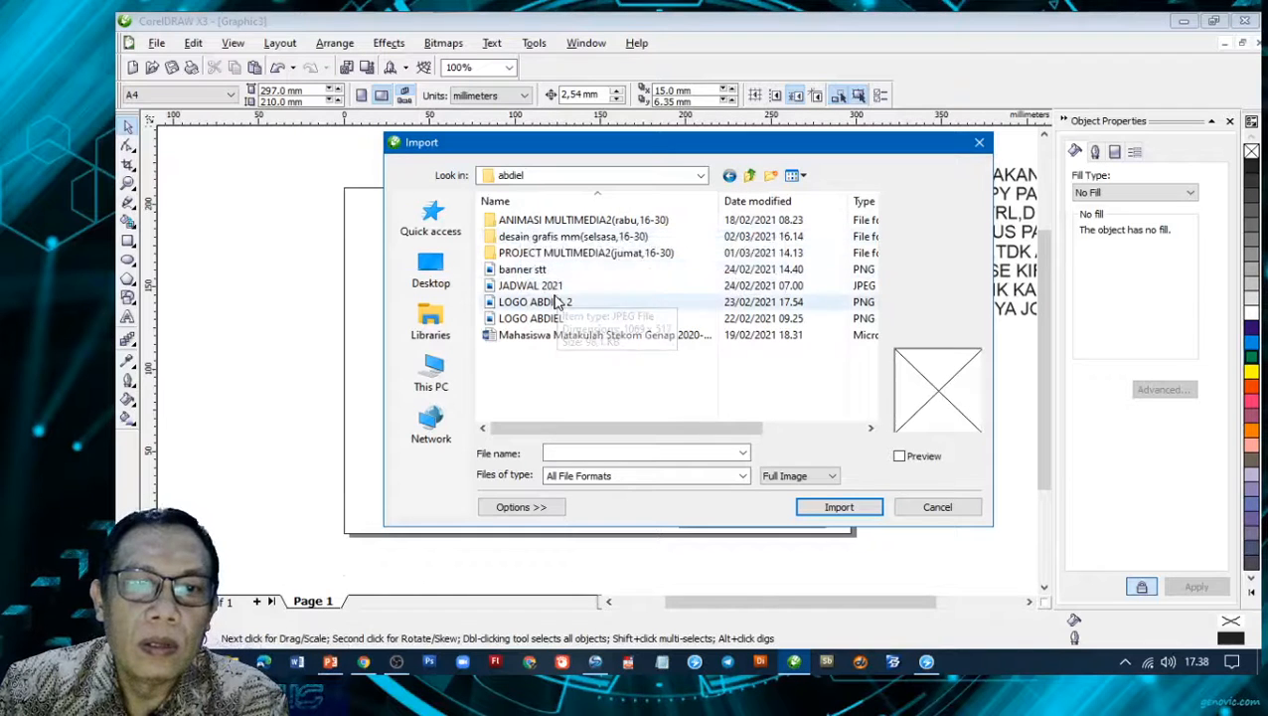
- Import the LOGO ABDIEL 2 image and centre it over the gradient square, scaled to about 60 by 63 mm
click(527, 304)
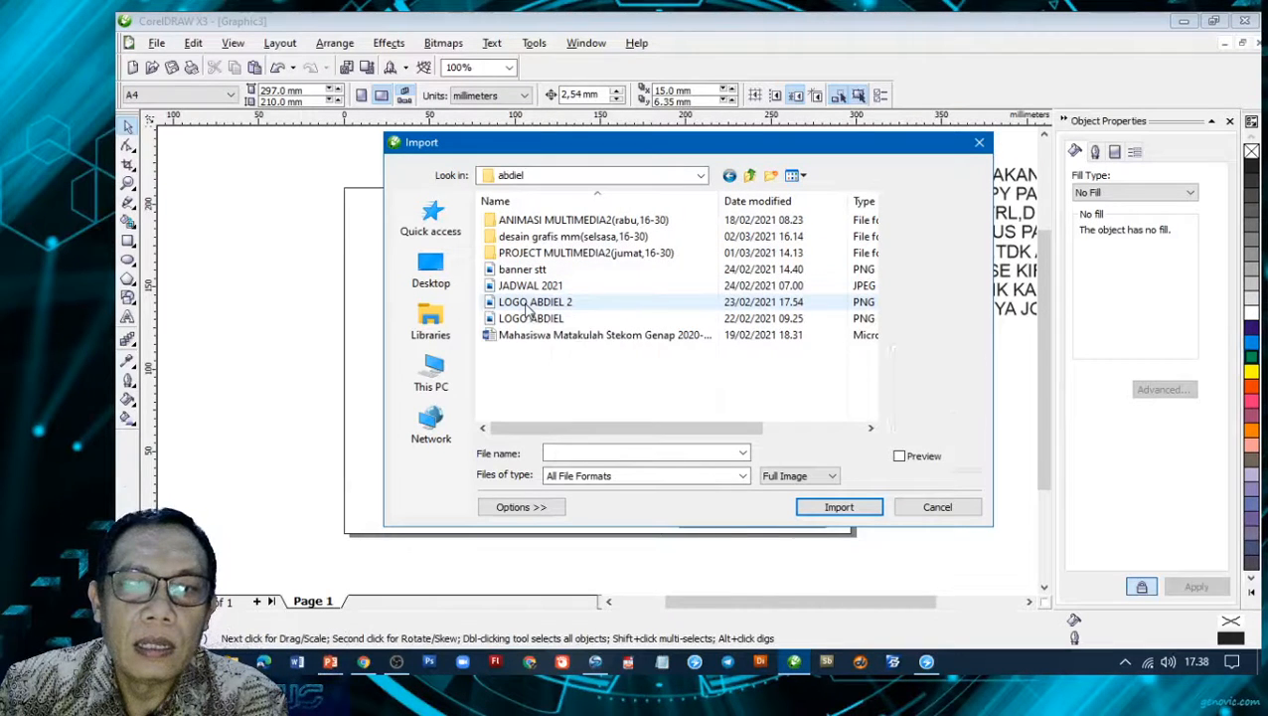
click(843, 508)
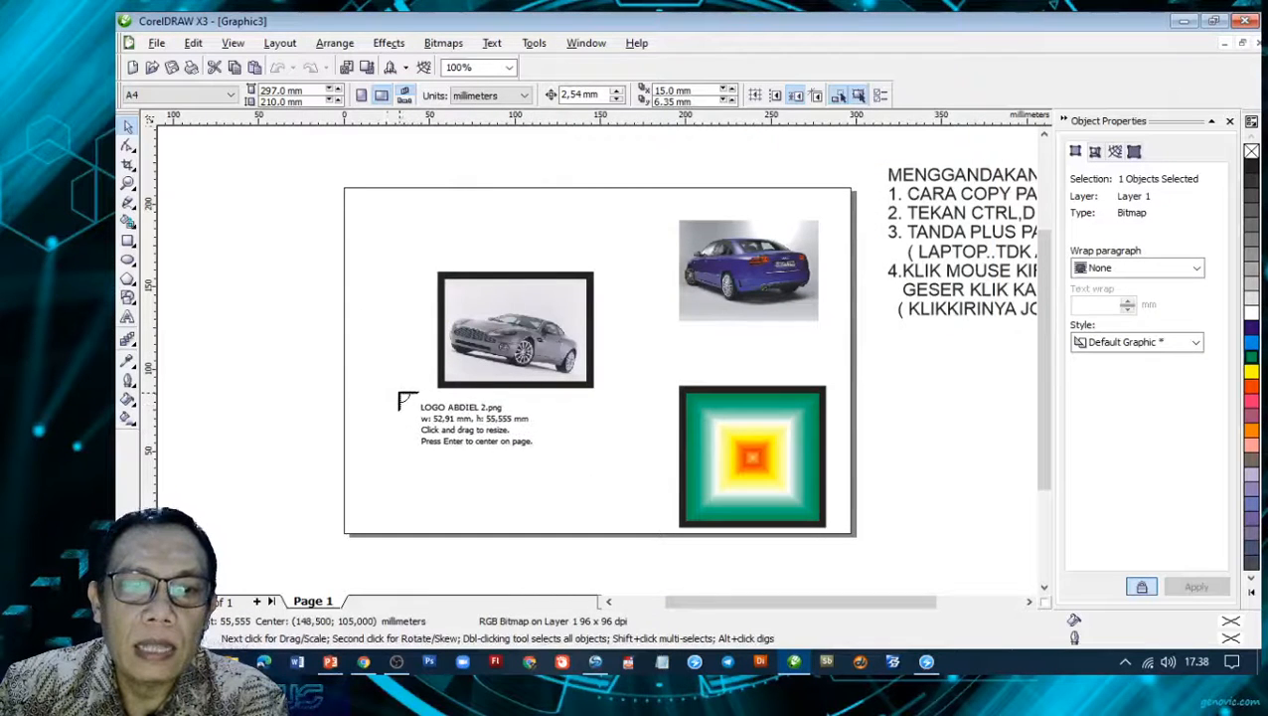
drag(381, 381, 537, 518)
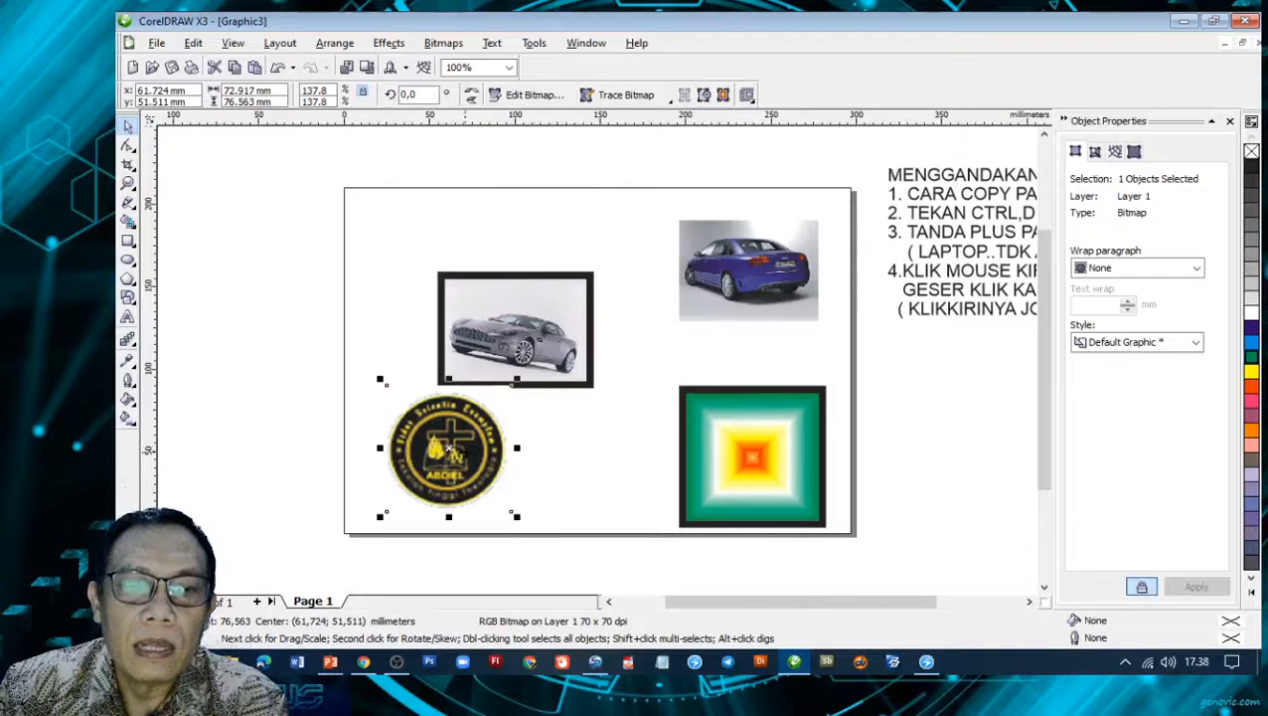
drag(462, 452, 750, 454)
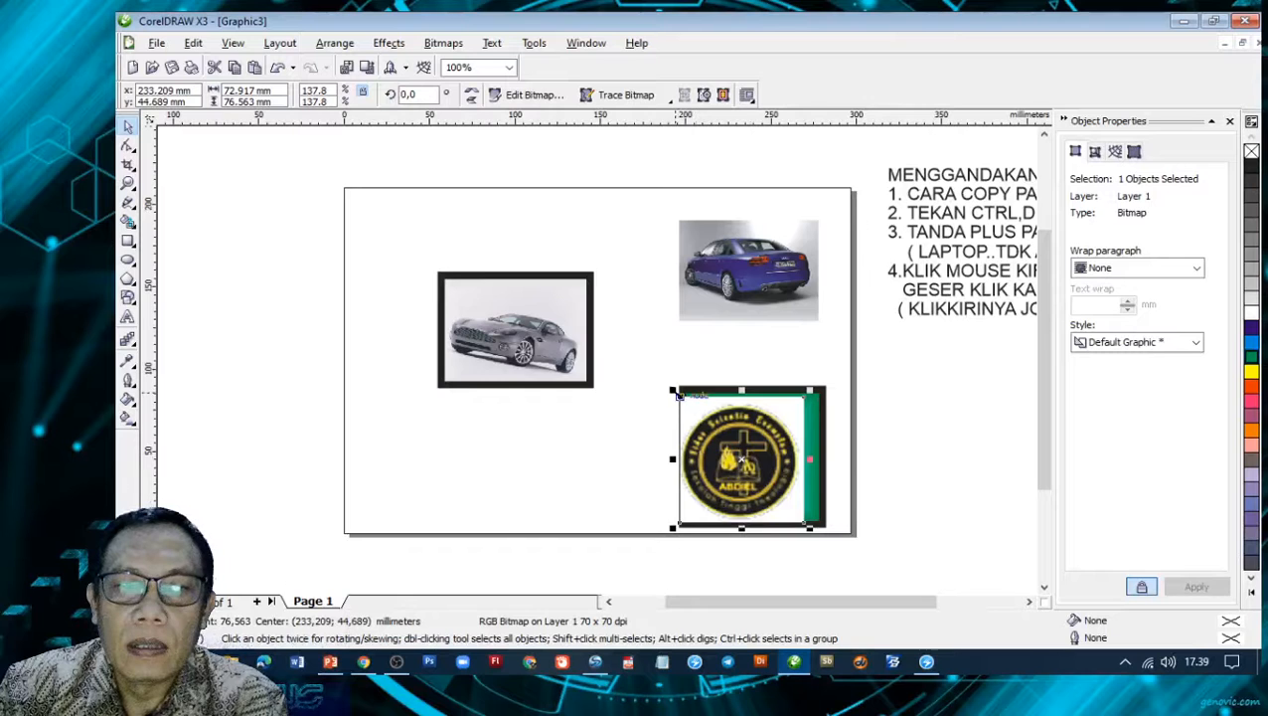
drag(680, 389, 700, 412)
drag(735, 457, 734, 439)
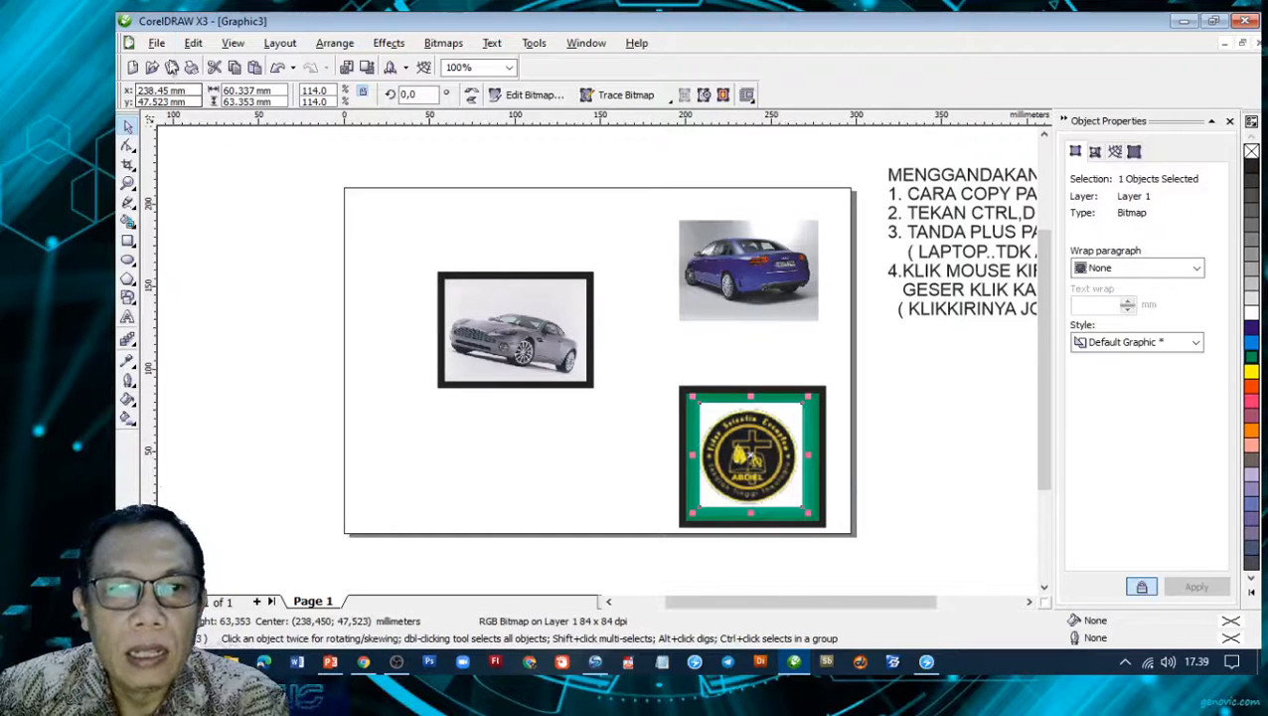
- Start another import and browse to Program Files > Microsoft Office > CLIPART > PUB60COR on Local Disk (C:)
click(156, 43)
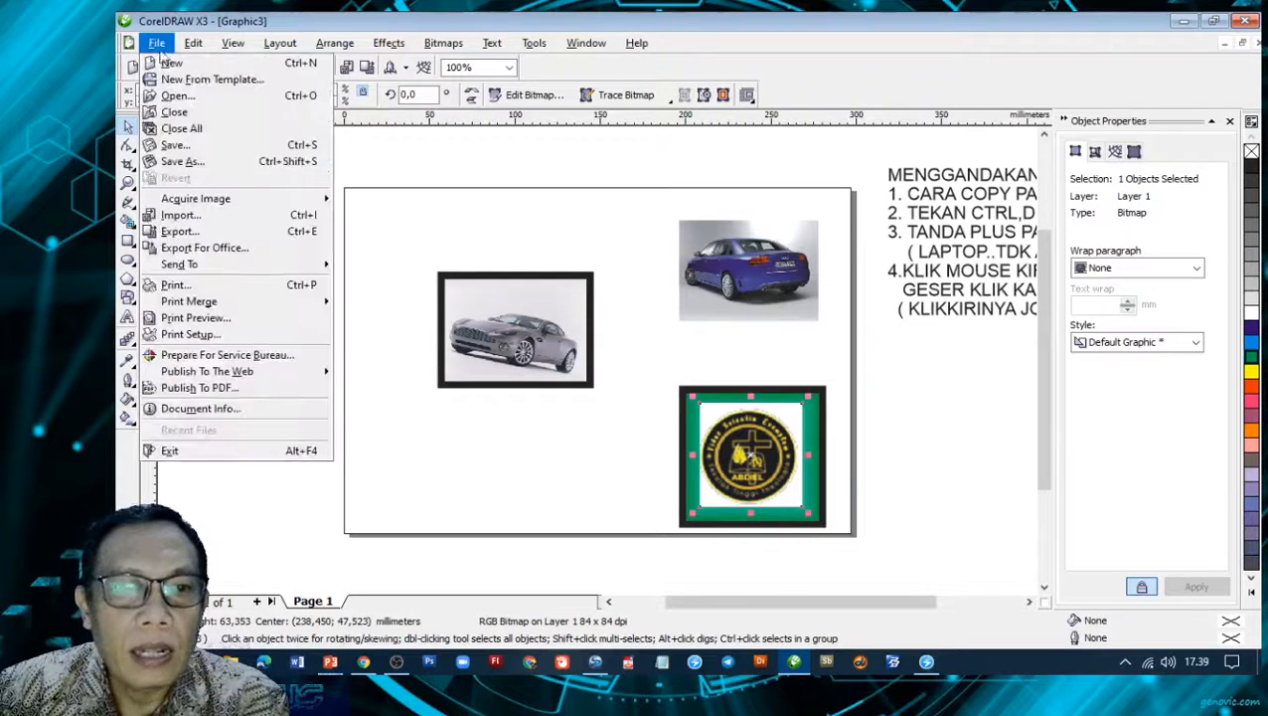
click(169, 215)
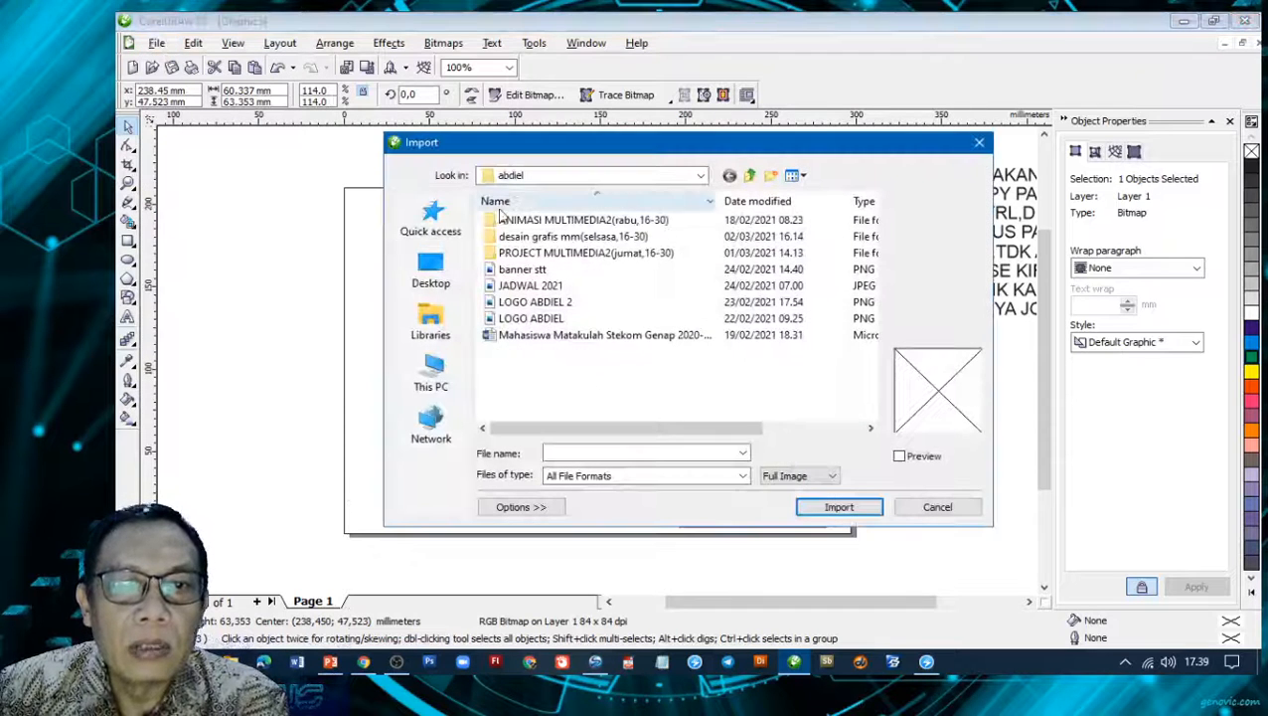
click(530, 179)
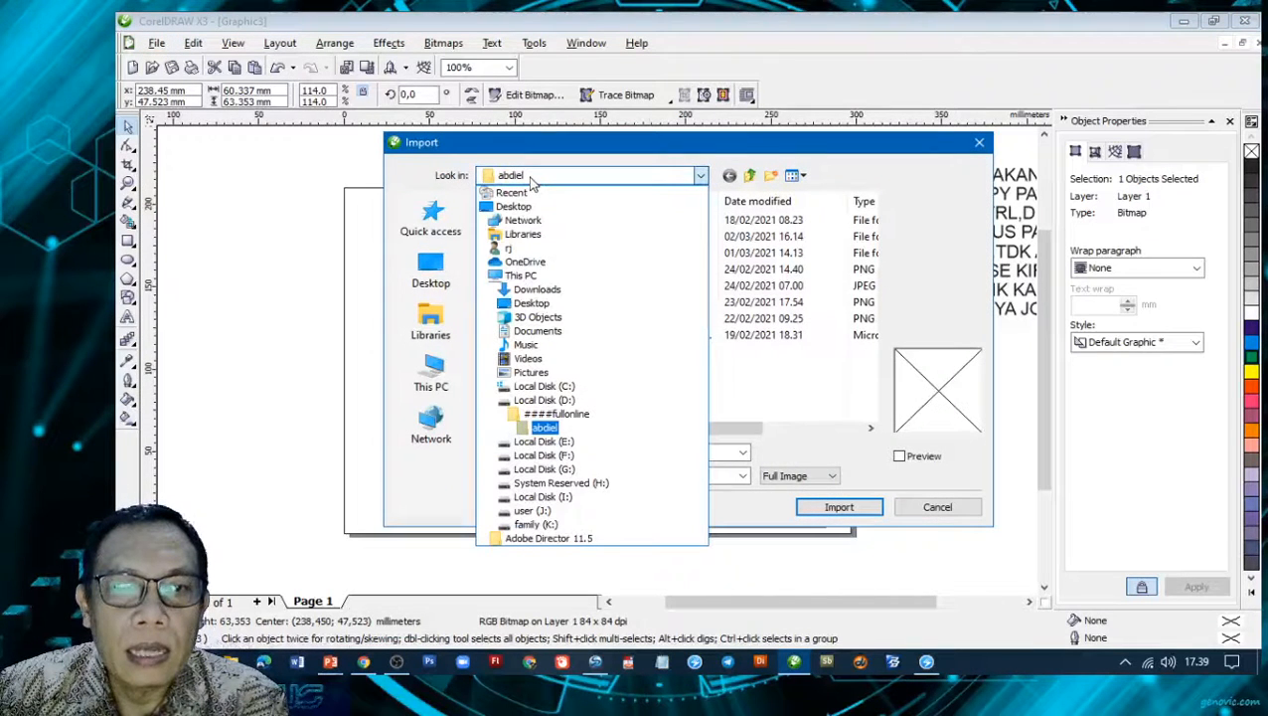
click(550, 391)
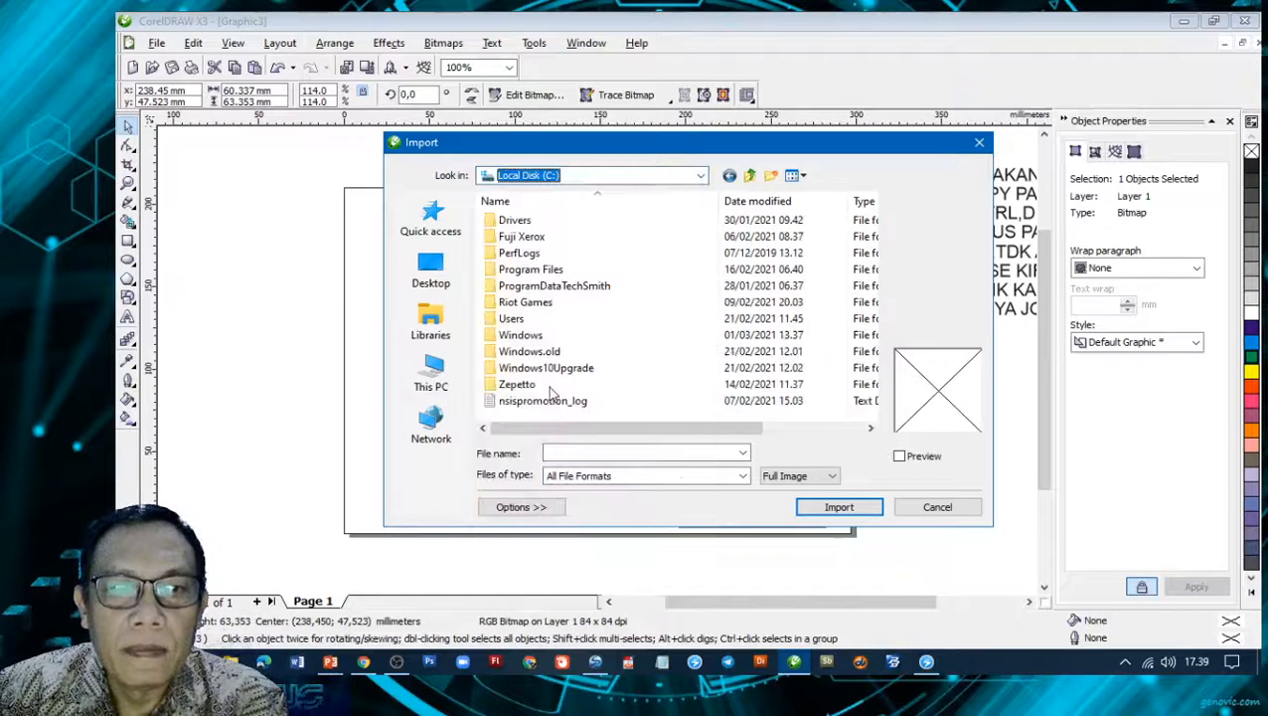
double_click(535, 270)
scroll(589, 325, down, 4)
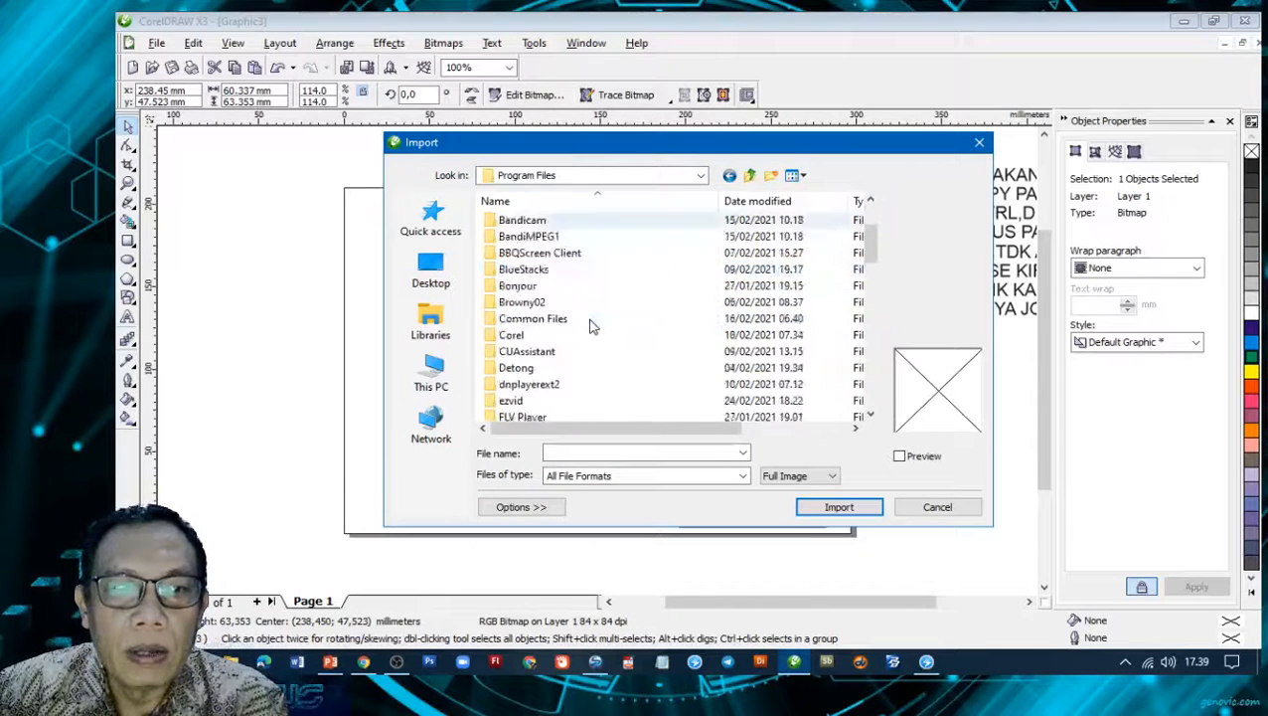
scroll(592, 327, down, 4)
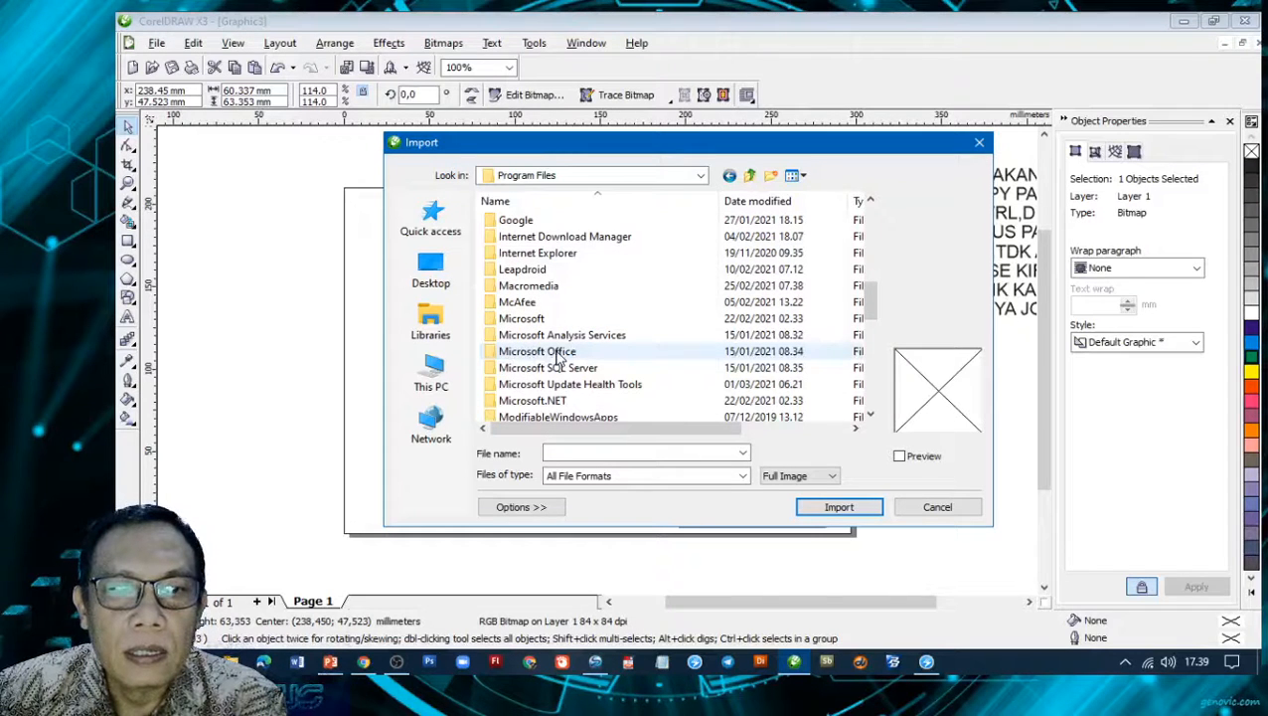
double_click(558, 354)
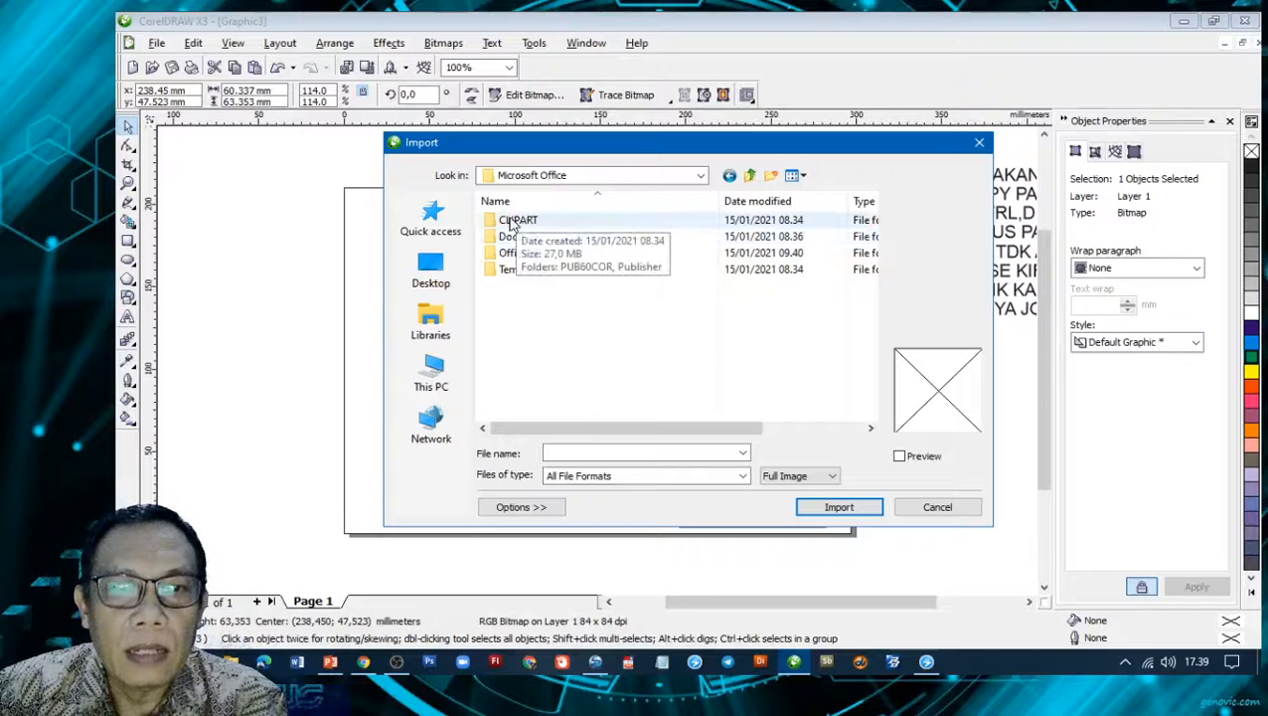
double_click(530, 227)
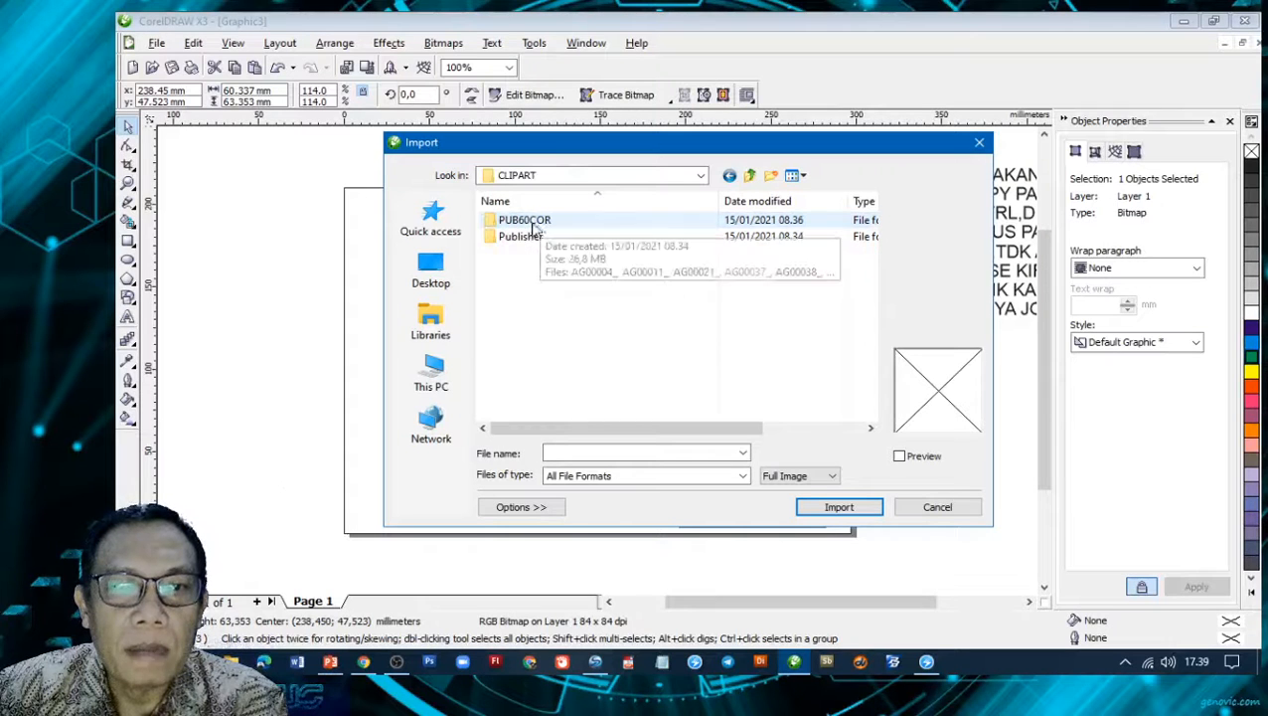
double_click(525, 224)
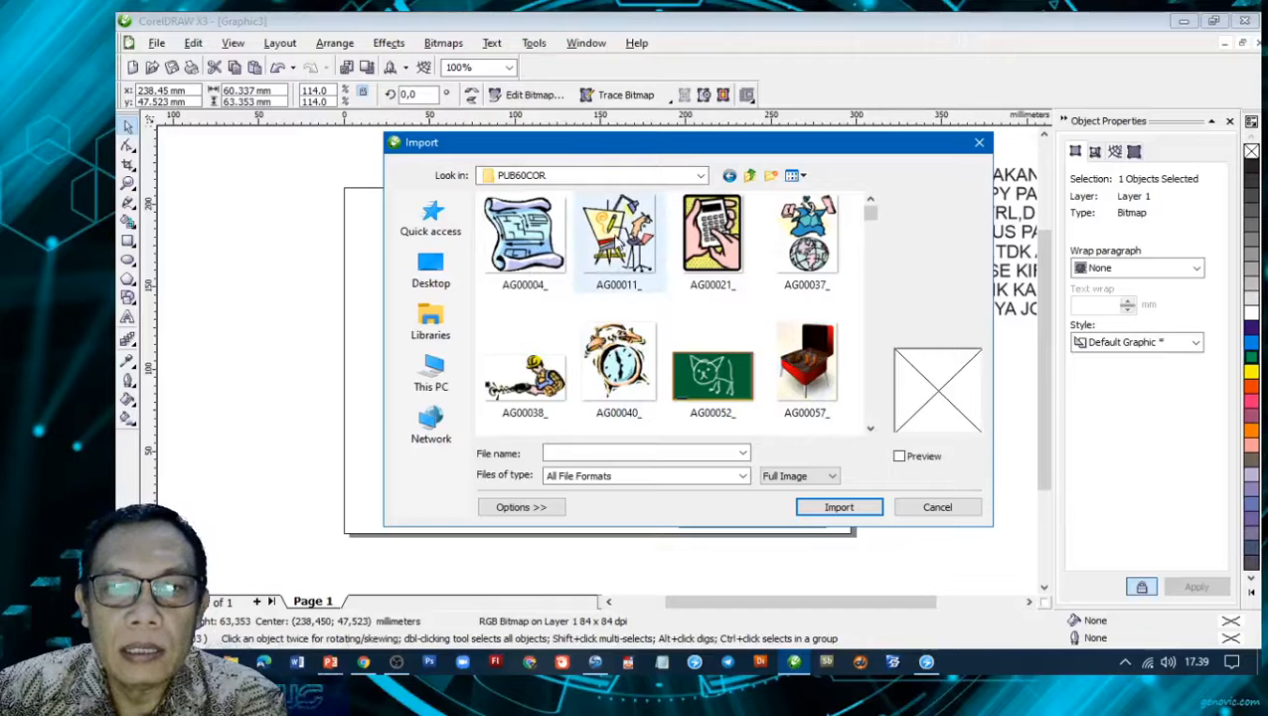
- Import the AG00011_ clip art, place it in the page's lower-left corner at about 59 by 67 mm, and deselect it
click(616, 244)
click(838, 508)
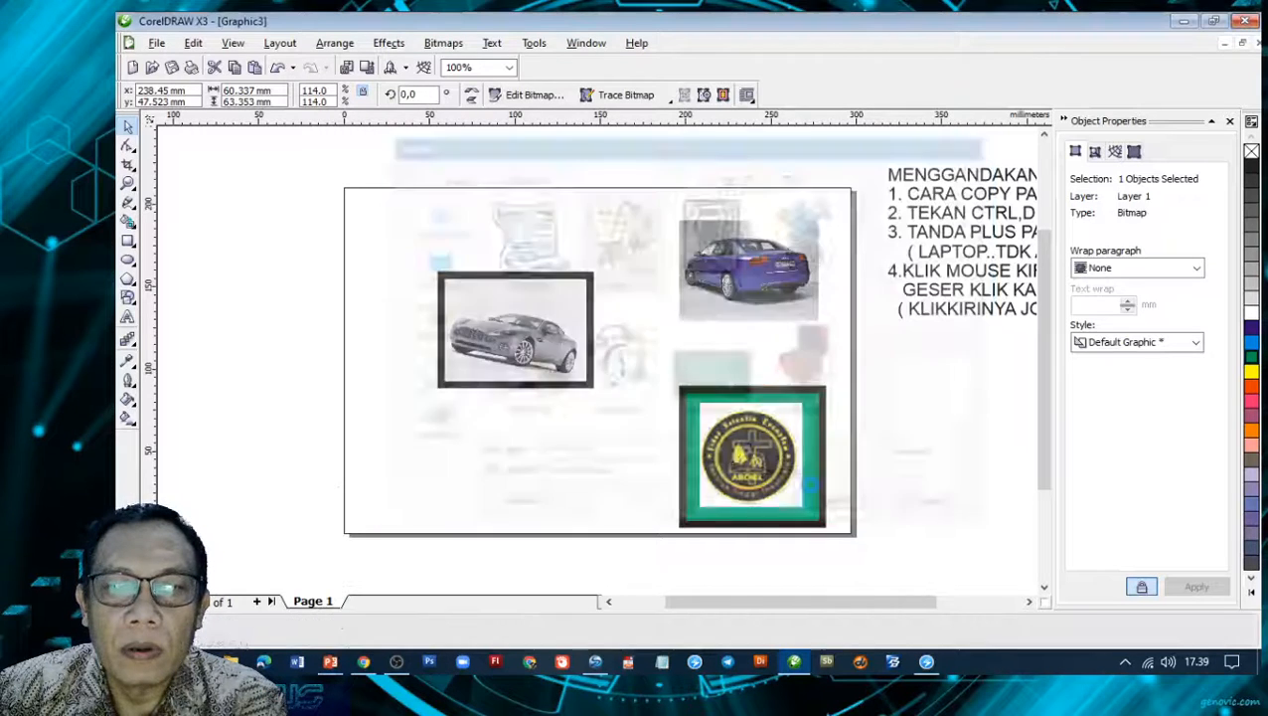
drag(443, 418, 517, 505)
drag(473, 425, 454, 446)
drag(507, 379, 476, 412)
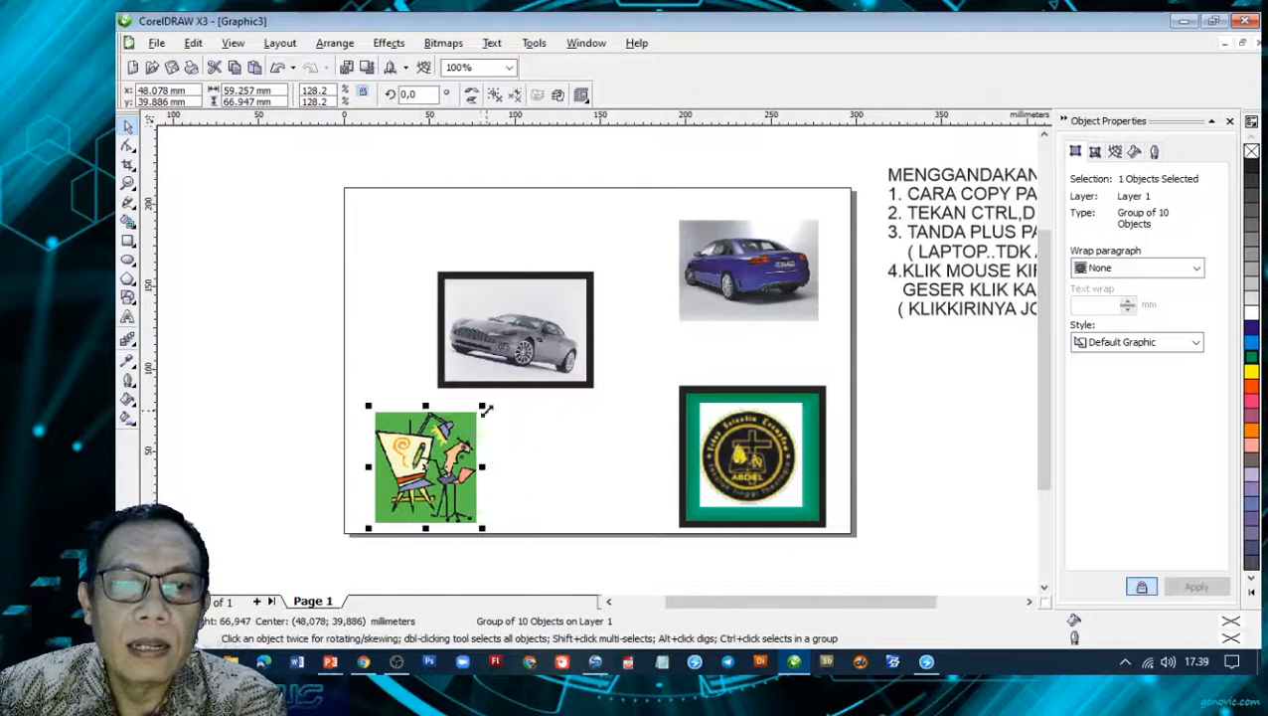
click(517, 425)
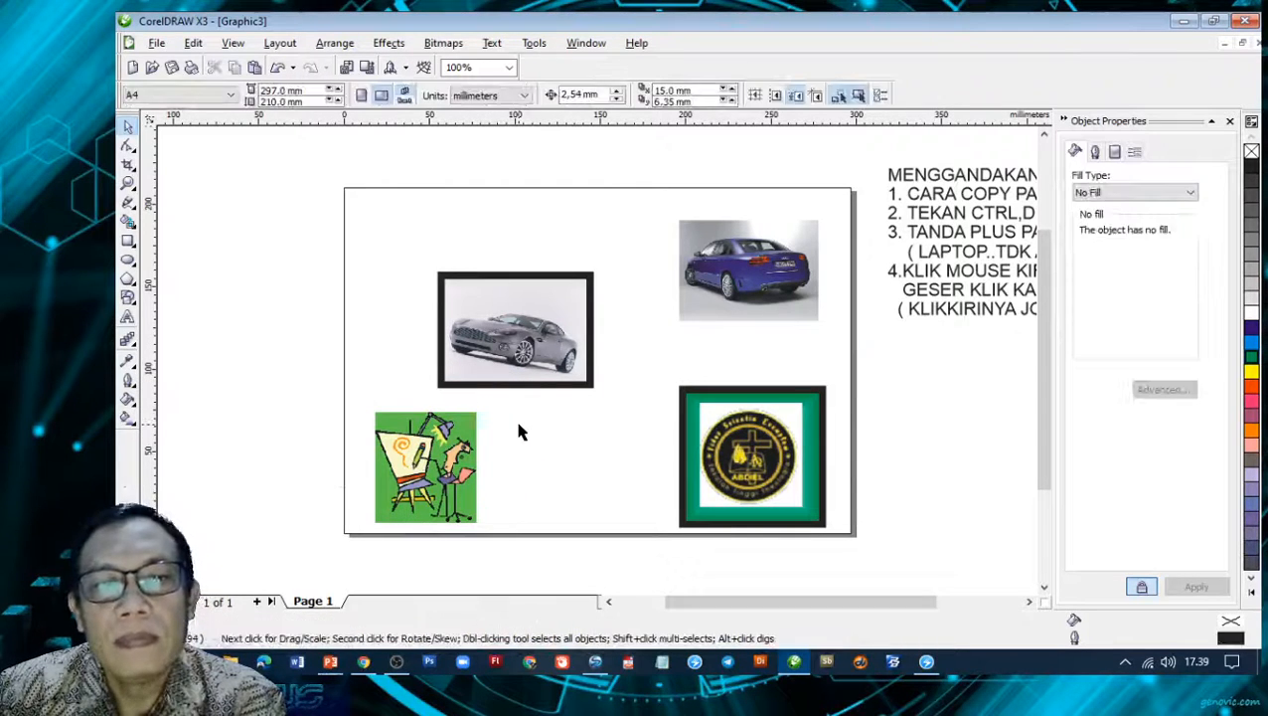
- Switch to the YouTube Studio live stream page in Chrome and send "OK ...SAYA AKHIRI.." in the live chat
click(364, 663)
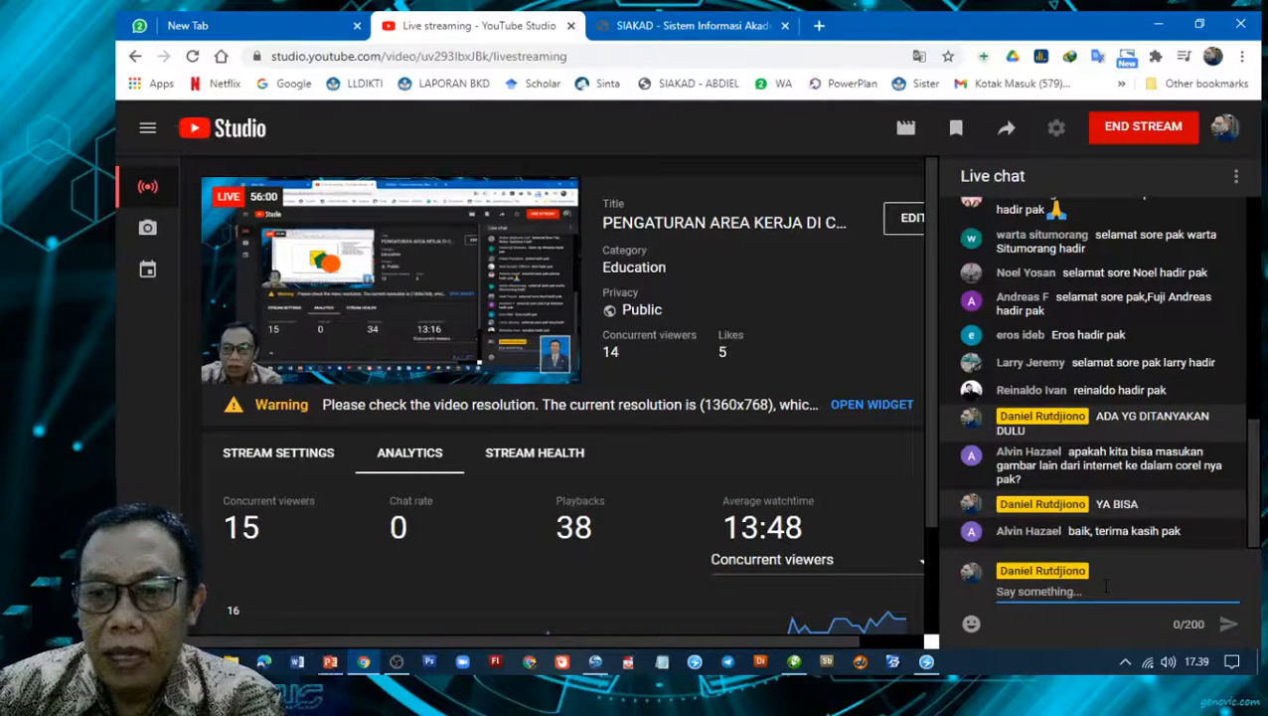
text(OK!)
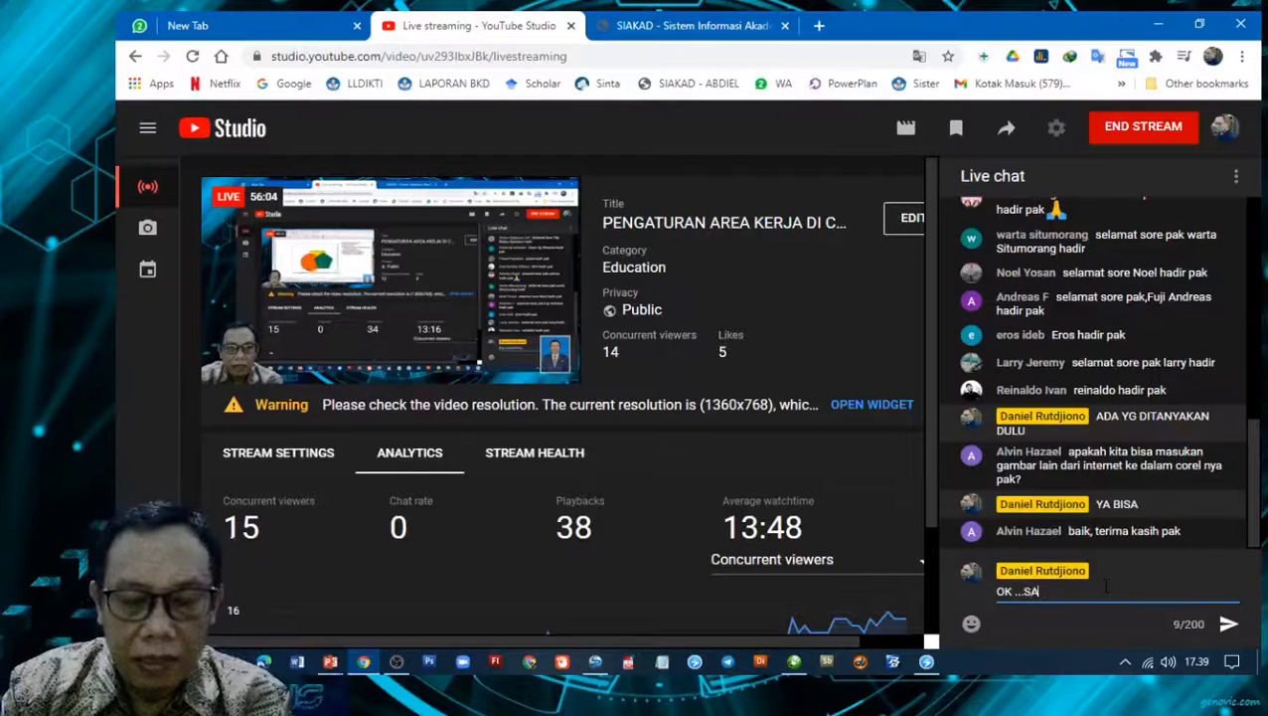
text(...SAYA AKHIR)
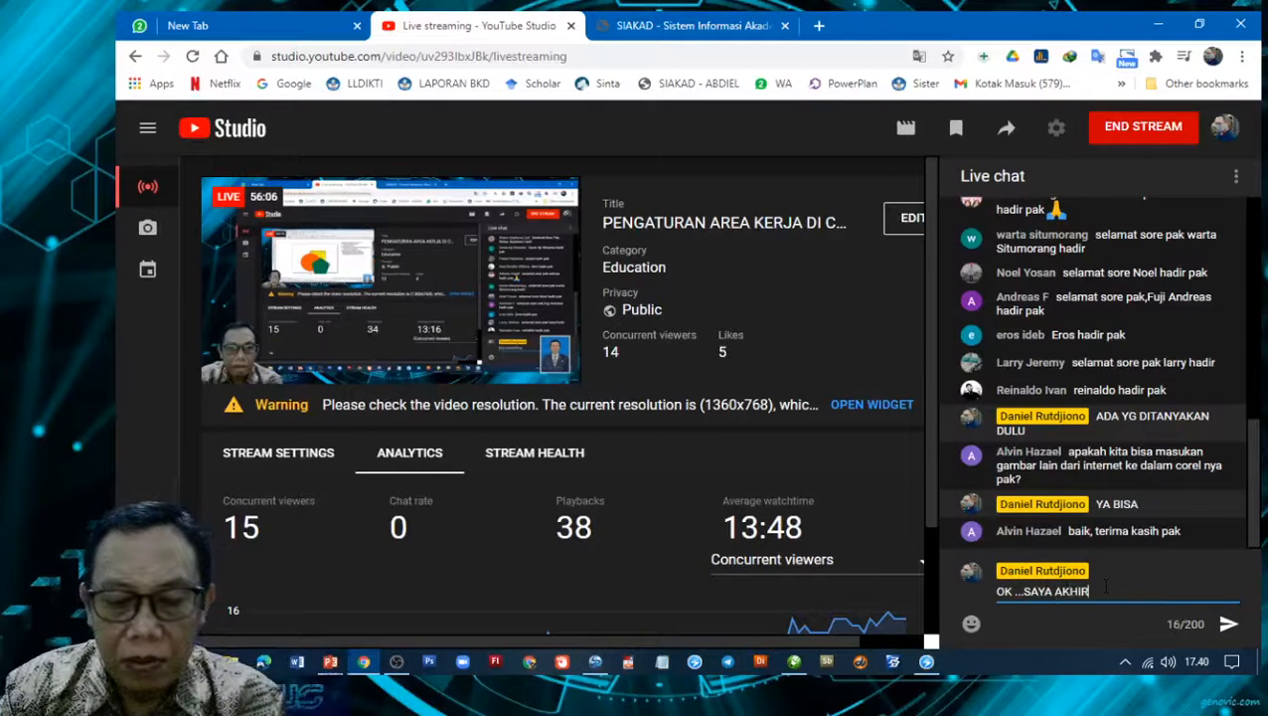
text(I.)
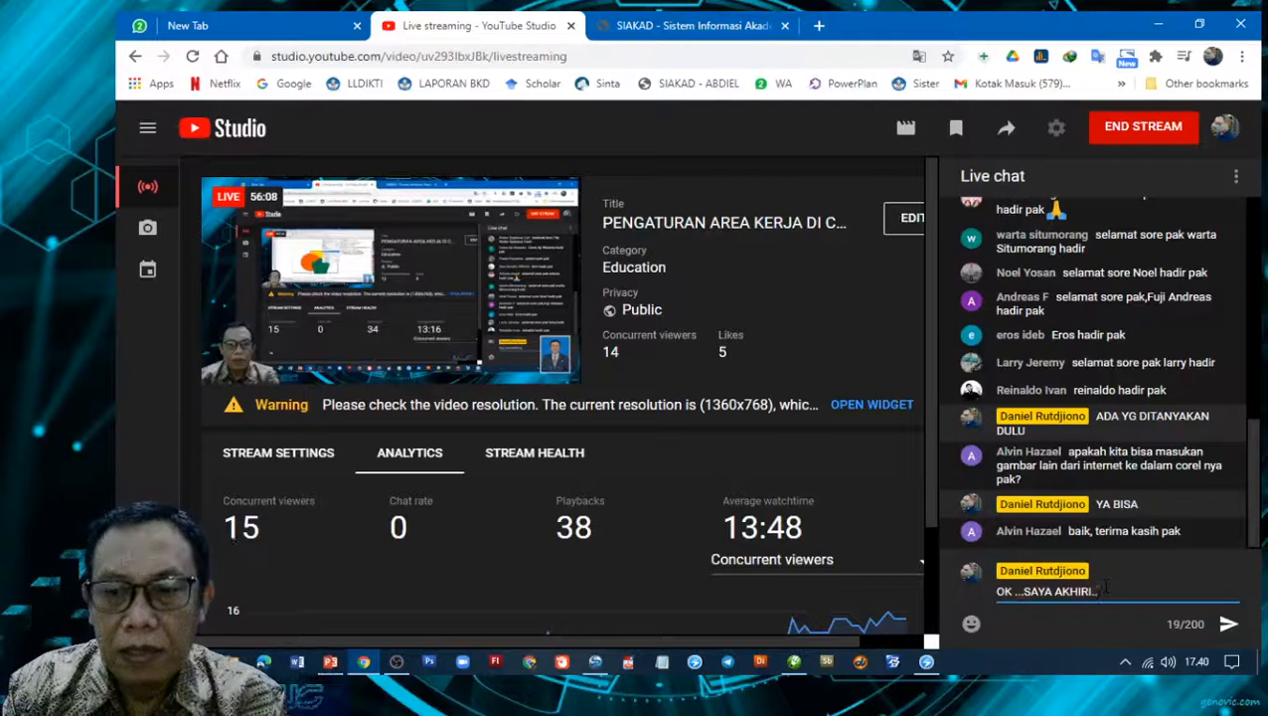
key(Return)
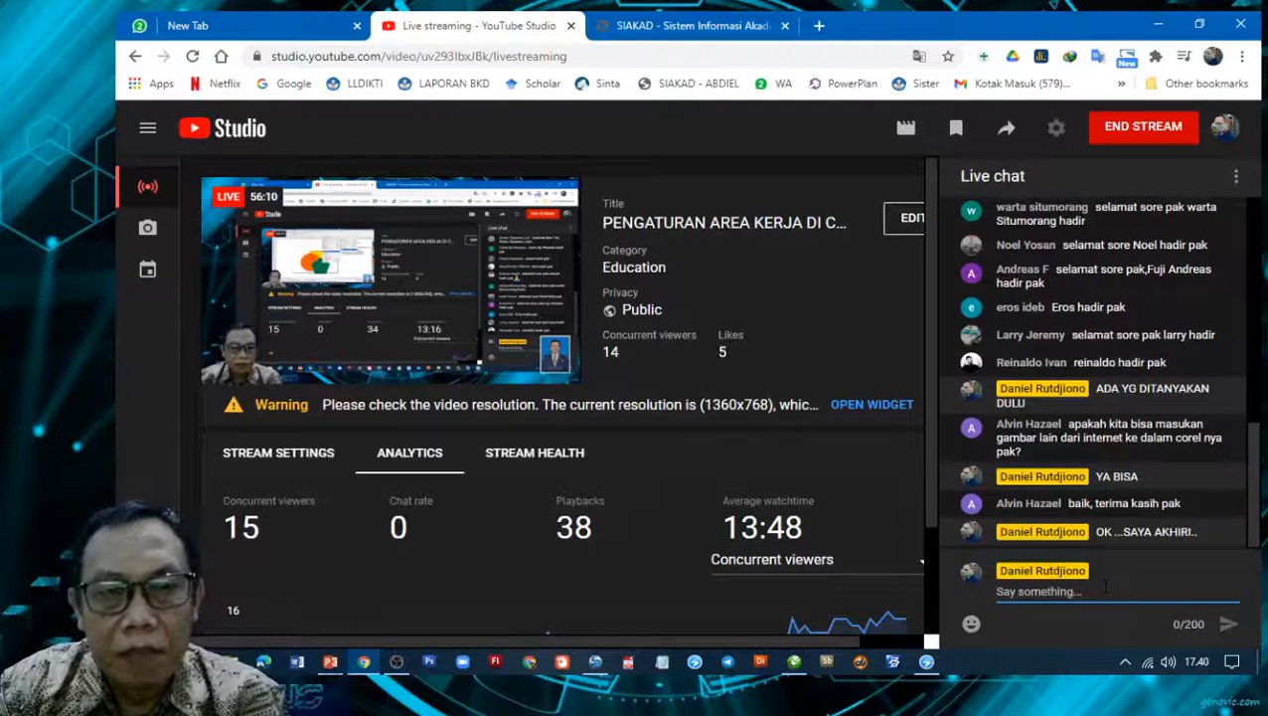
click(397, 661)
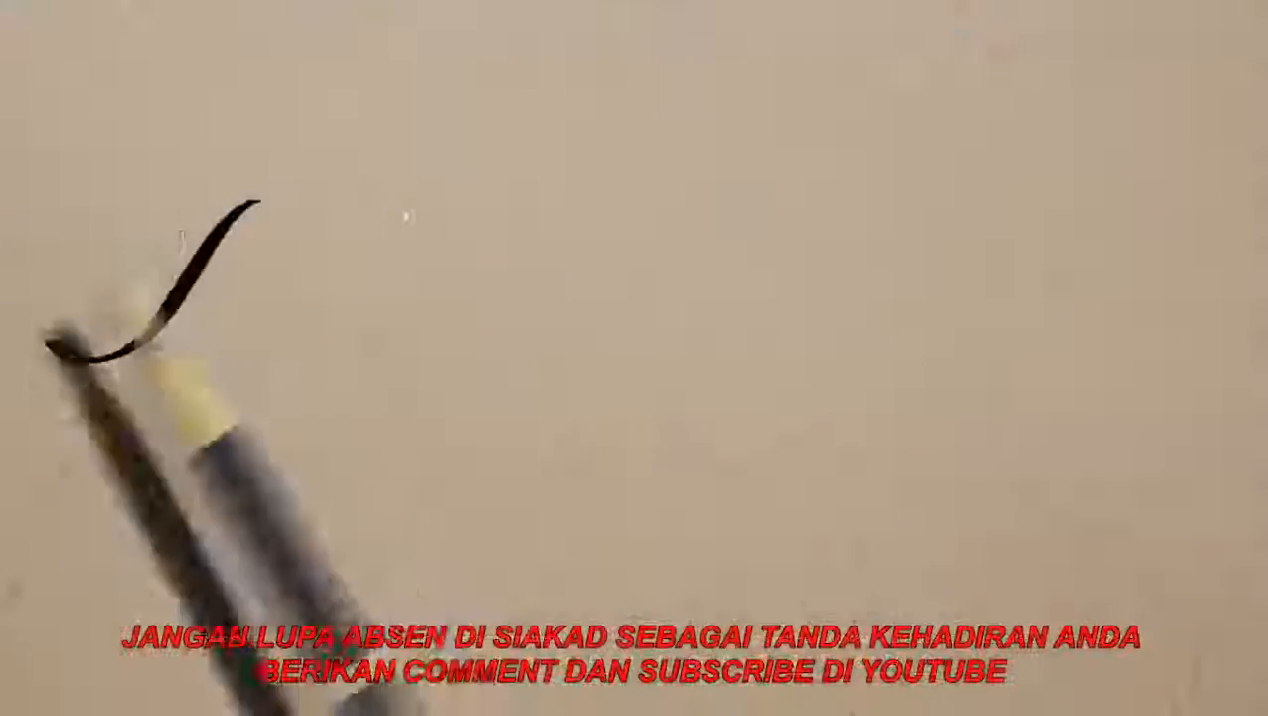